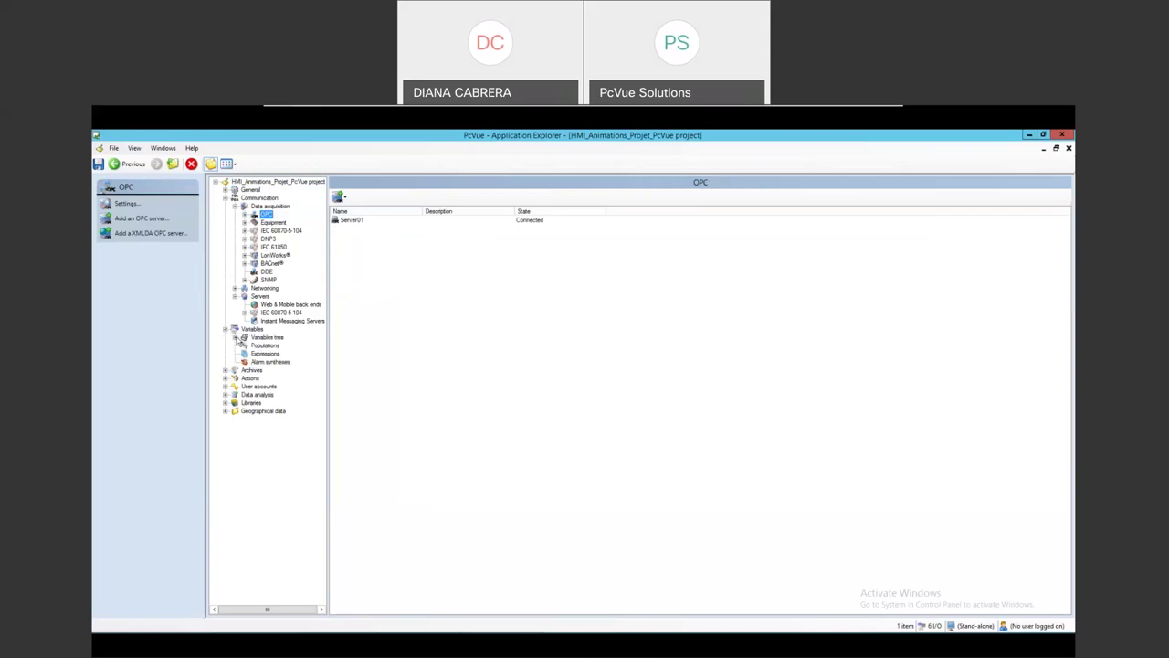
Examine the CMD, DEF and STATUS variables of Pump01 and Pump02 under Station01 in the variables tree, and close the Application Explorer
{"action": "double_click", "coordinate": [272, 345]}
{"action": "left_click", "coordinate": [279, 354]}
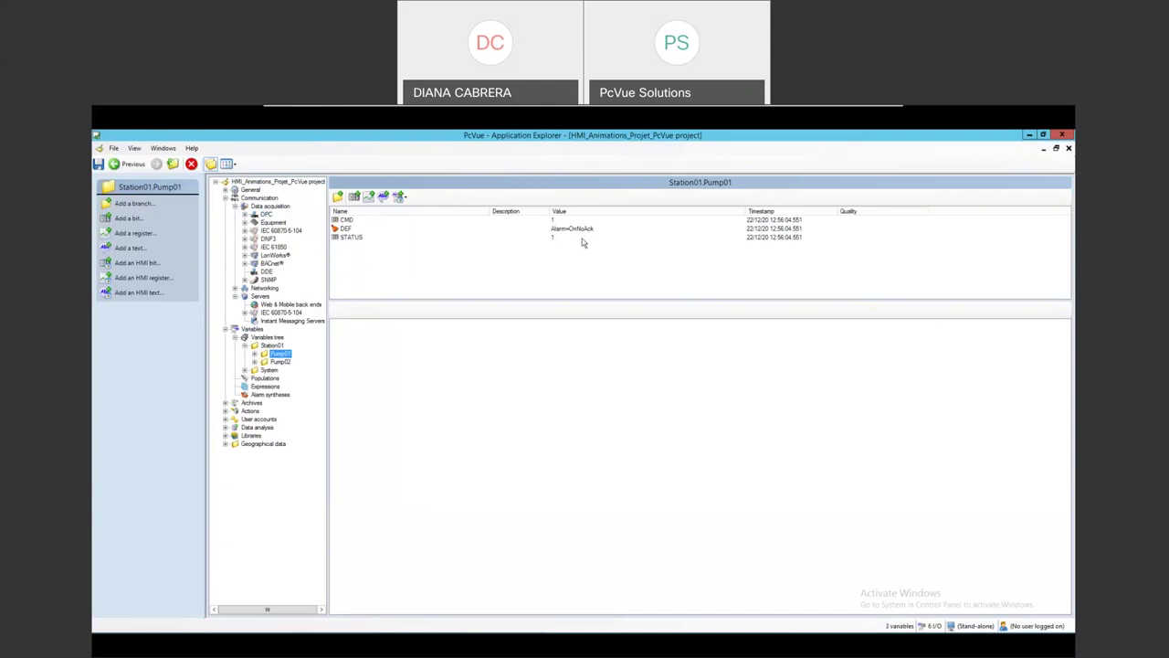
{"action": "left_click", "coordinate": [347, 221]}
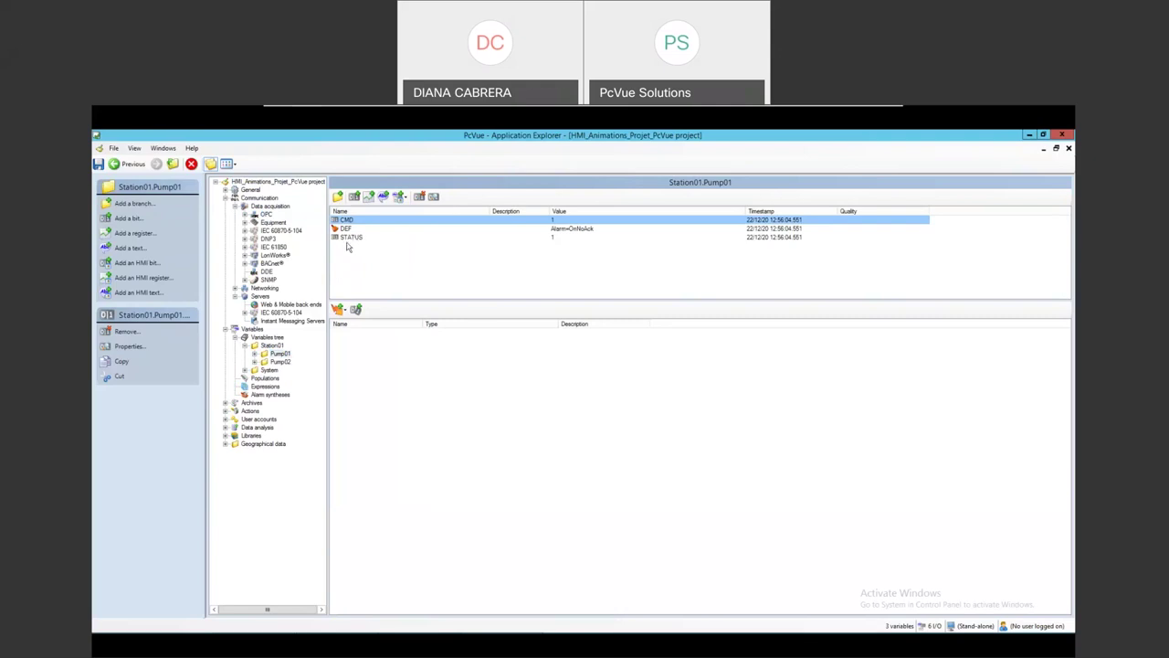
{"action": "left_click", "coordinate": [281, 362]}
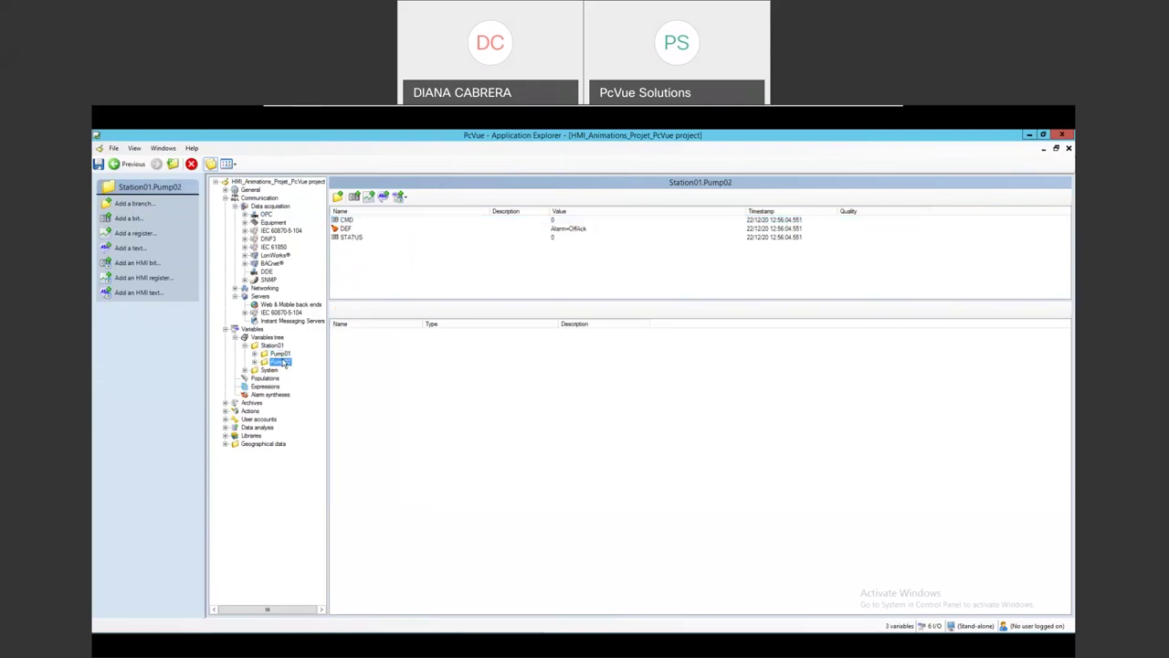
{"action": "left_click", "coordinate": [280, 354]}
{"action": "left_click", "coordinate": [282, 363]}
{"action": "left_click", "coordinate": [1059, 135]}
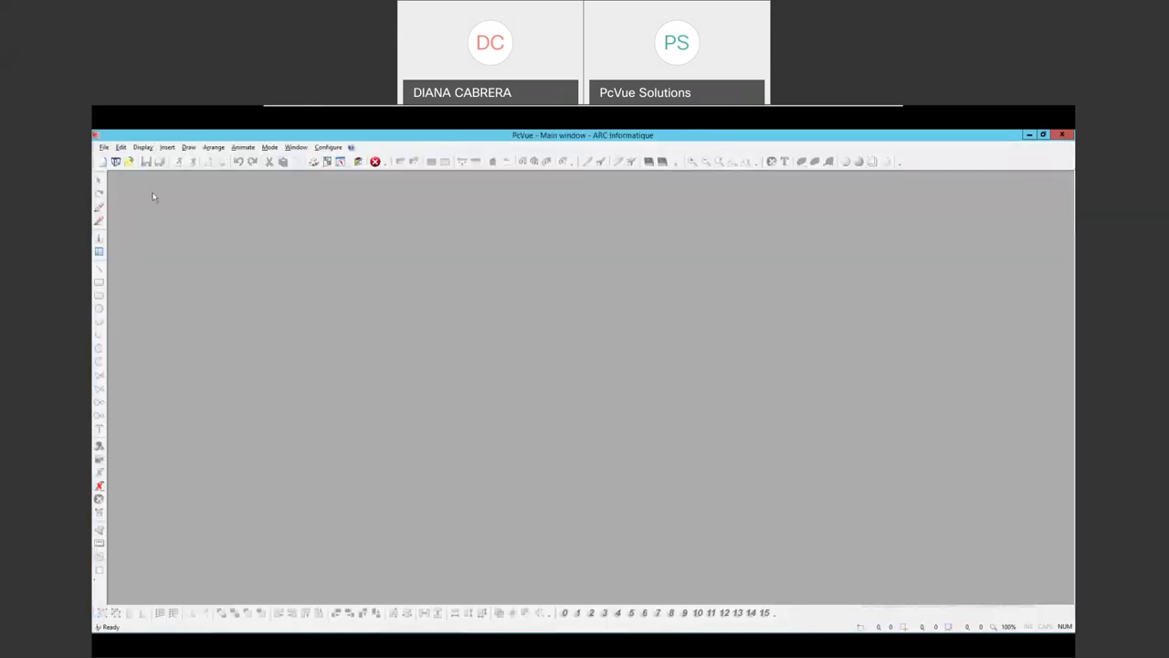
Create a new mimic and add the text label "Pump" in its upper-left area
{"action": "left_click", "coordinate": [102, 164]}
{"action": "left_click_drag", "start_coordinate": [246, 184], "coordinate": [331, 218]}
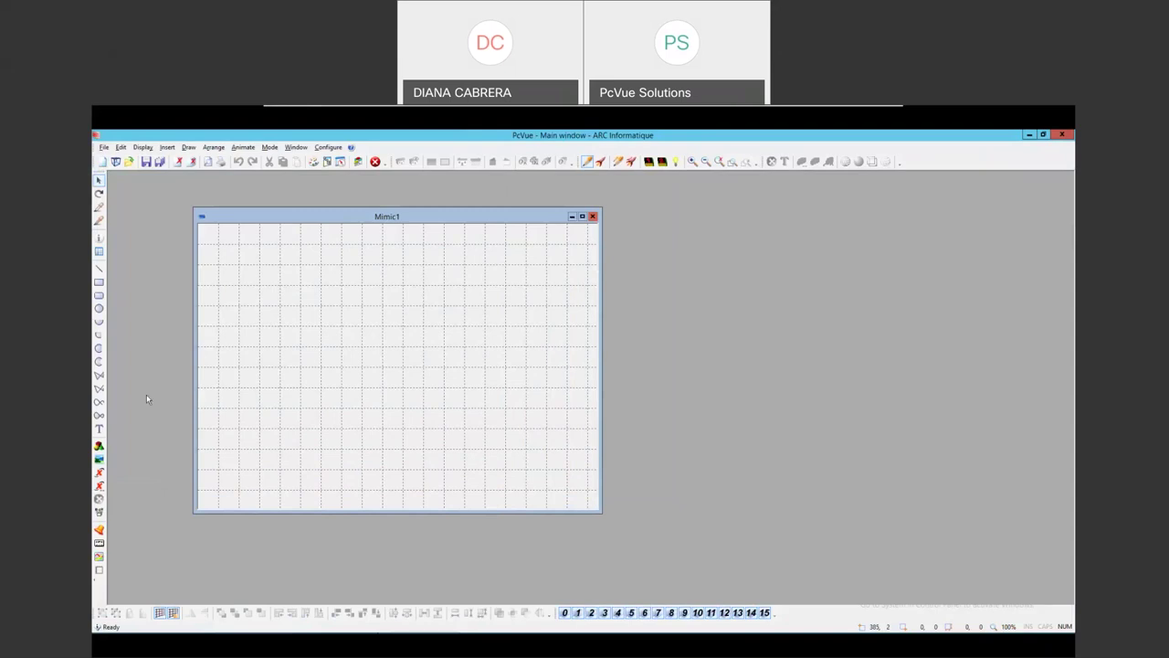
{"action": "left_click", "coordinate": [99, 428]}
{"action": "left_click", "coordinate": [261, 278]}
{"action": "type", "text": "Pump"}
{"action": "key", "text": "Escape"}
{"action": "left_click", "coordinate": [274, 276]}
{"action": "left_click_drag", "start_coordinate": [275, 278], "coordinate": [285, 282]}
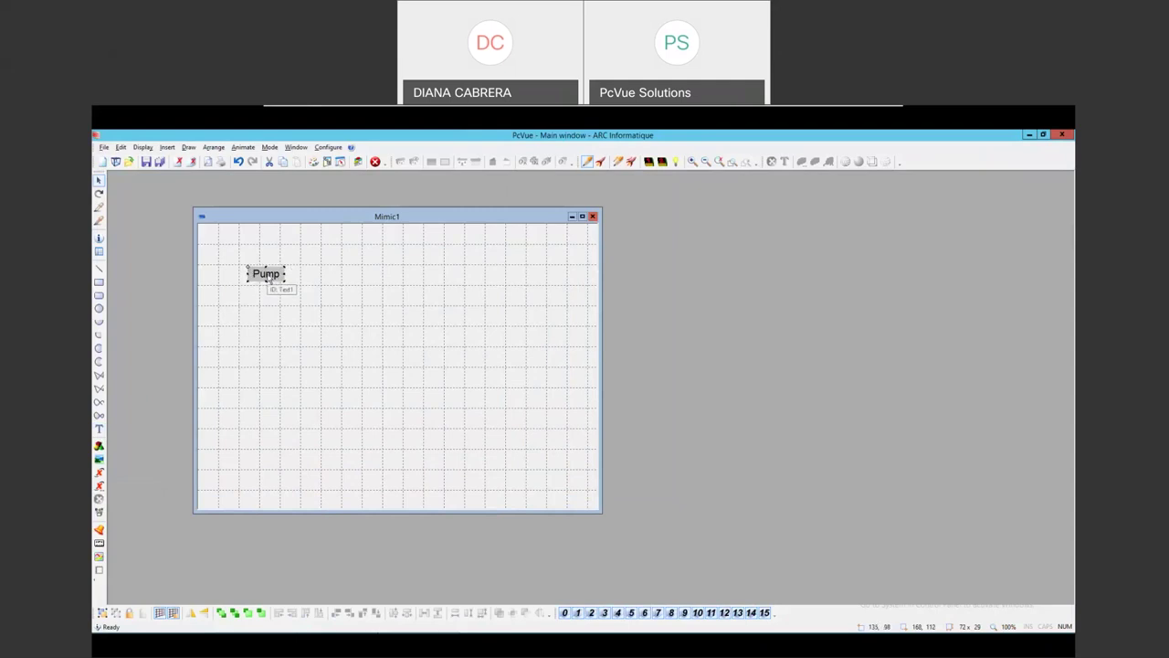
{"action": "double_click", "coordinate": [271, 281]}
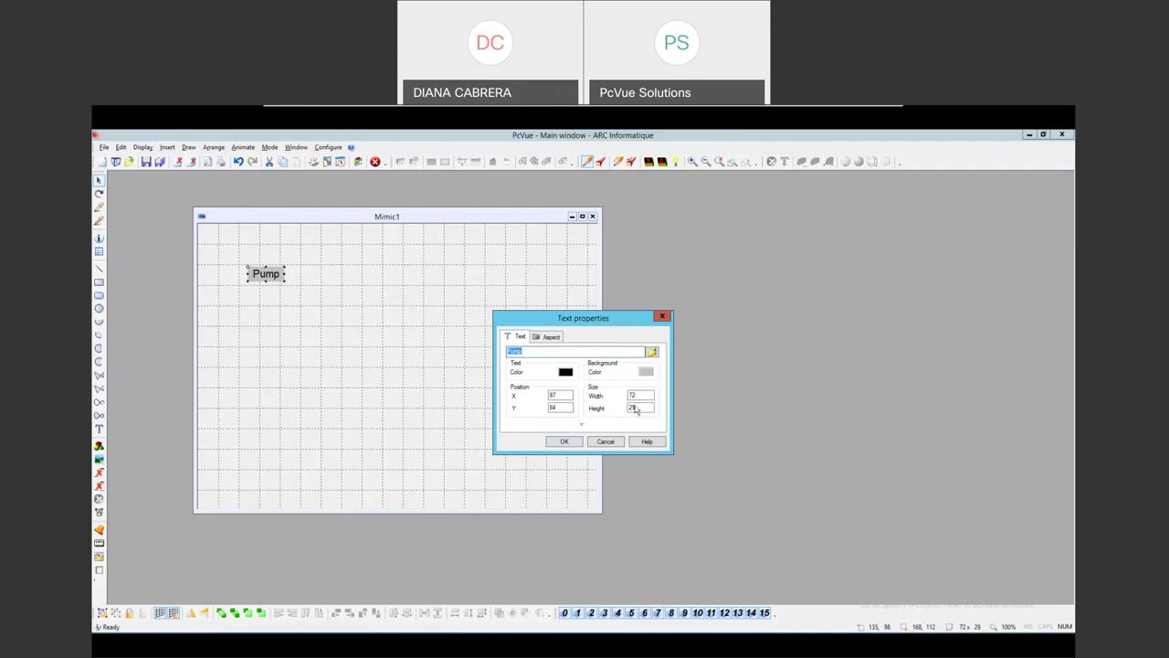
{"action": "left_click", "coordinate": [609, 443]}
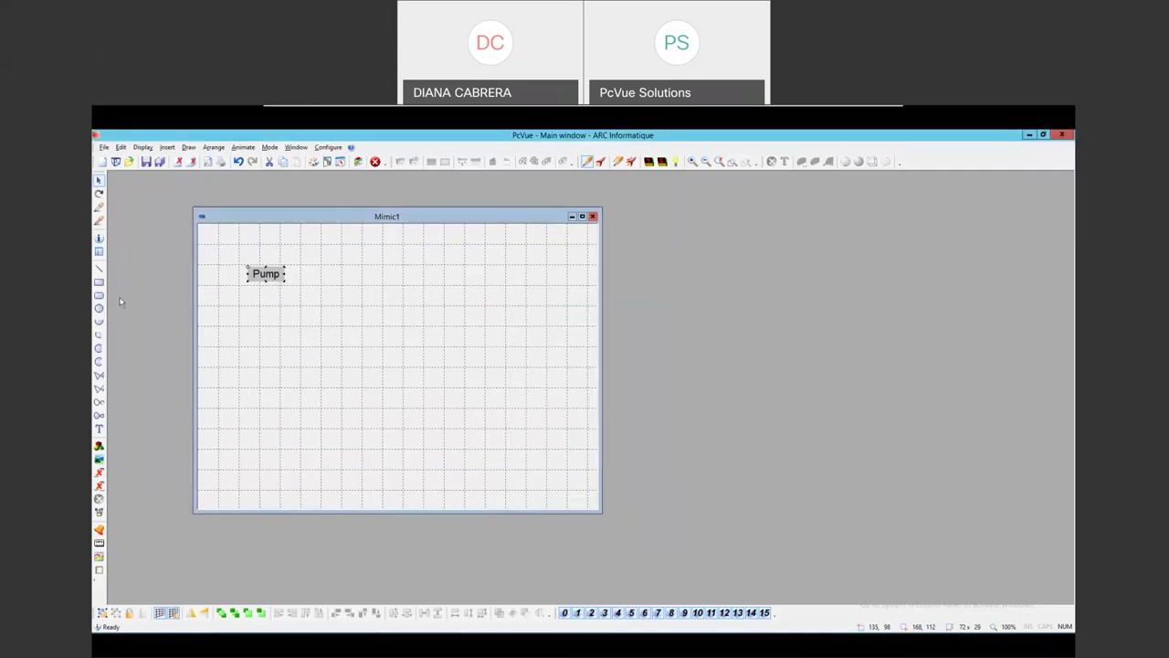
Add a "CMD" text label below the Pump label and draw a rectangle of about 65 x 33 to its right
{"action": "left_click", "coordinate": [100, 429]}
{"action": "type", "text": "CMD"}
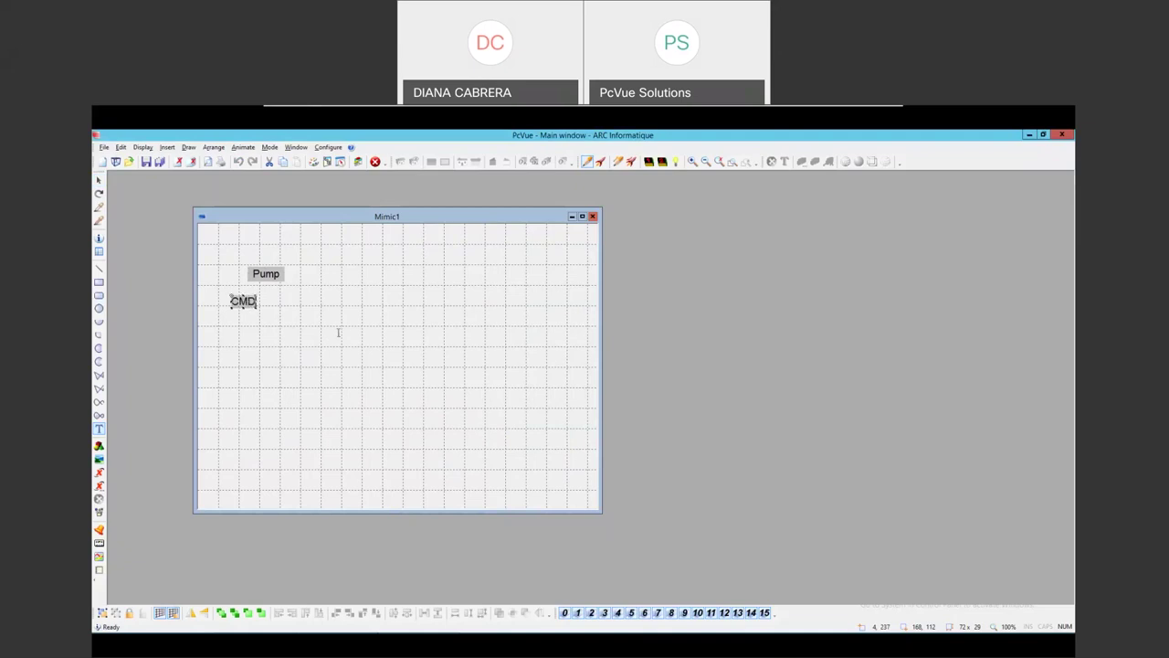
{"action": "key", "text": "Escape"}
{"action": "left_click", "coordinate": [99, 284]}
{"action": "left_click_drag", "start_coordinate": [277, 299], "coordinate": [311, 310]}
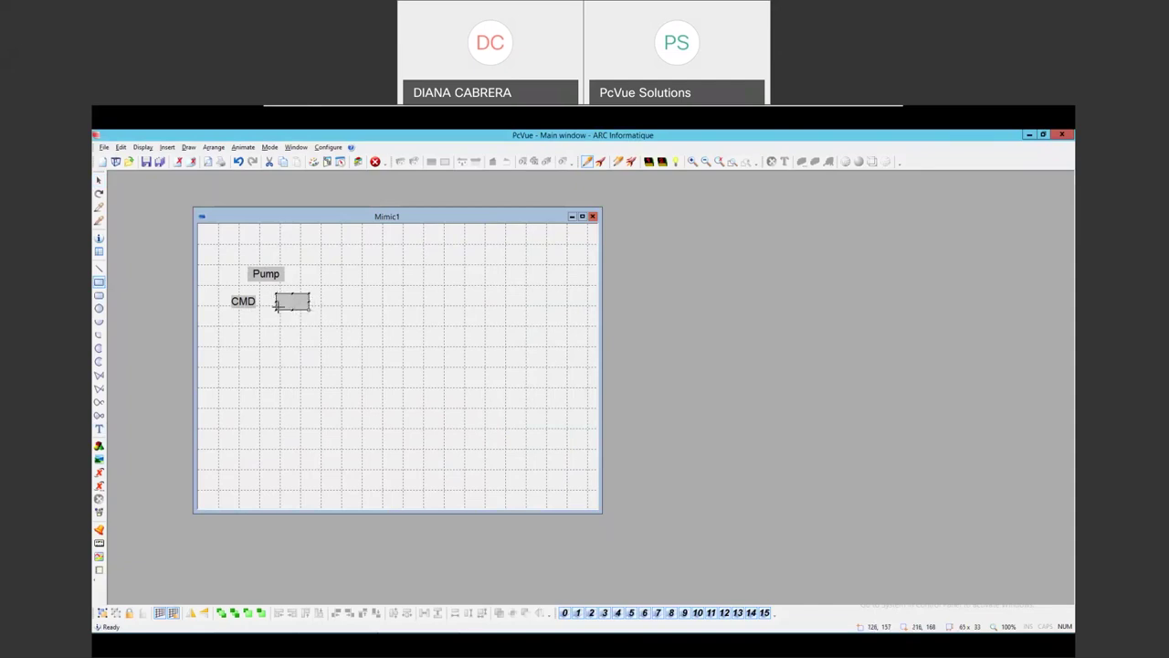
Review the animation categories available for the rectangle, from Color through to Security
{"action": "right_click", "coordinate": [295, 307]}
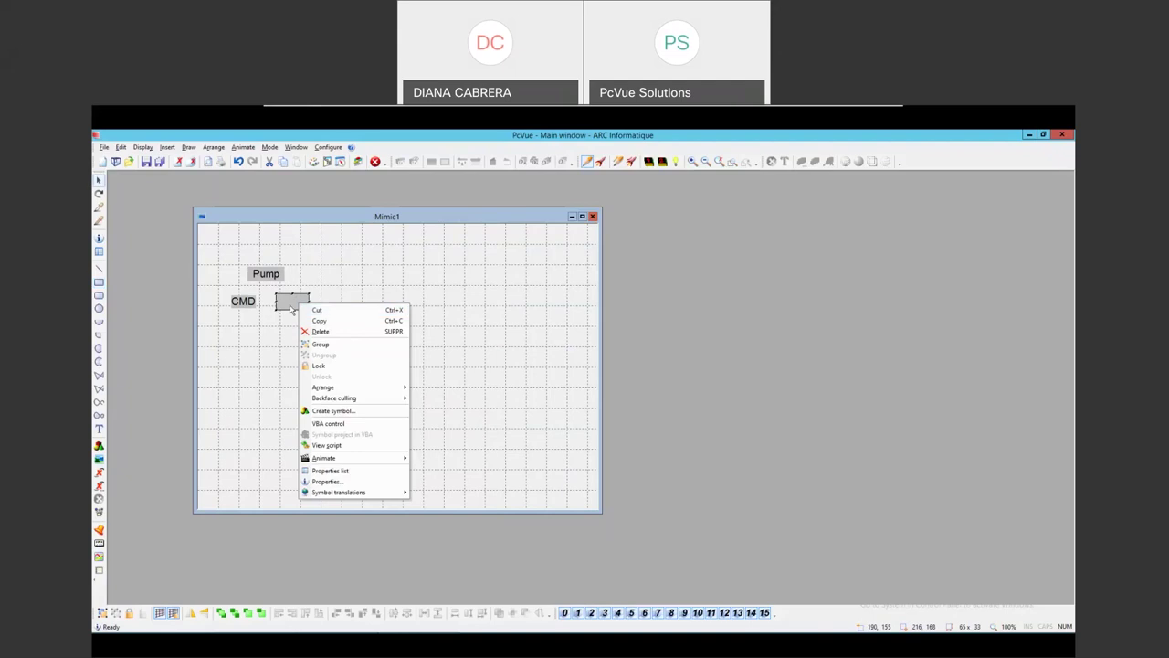
{"action": "left_click", "coordinate": [313, 284]}
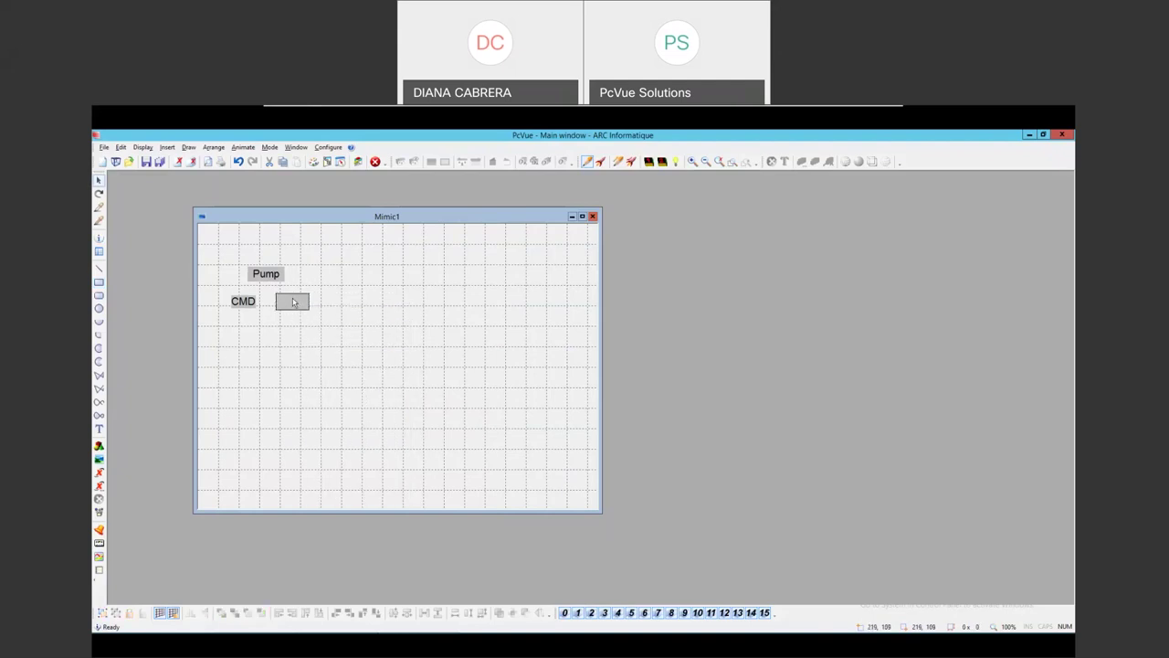
{"action": "right_click", "coordinate": [295, 303]}
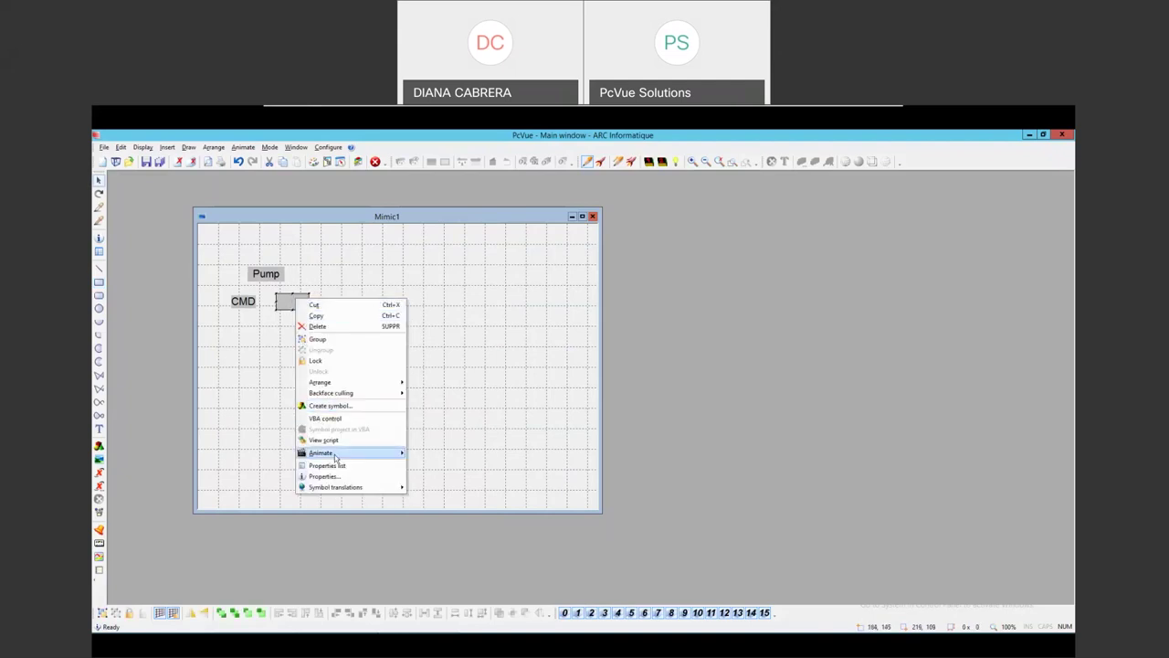
{"action": "mouse_move", "coordinate": [311, 454]}
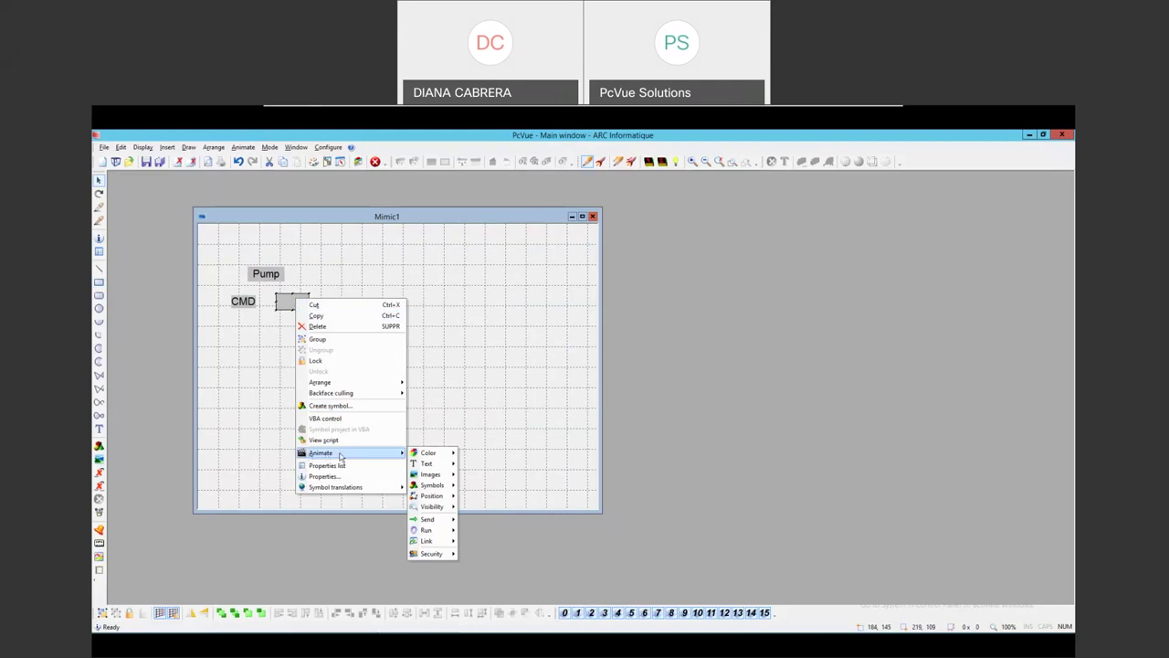
{"action": "mouse_move", "coordinate": [423, 458]}
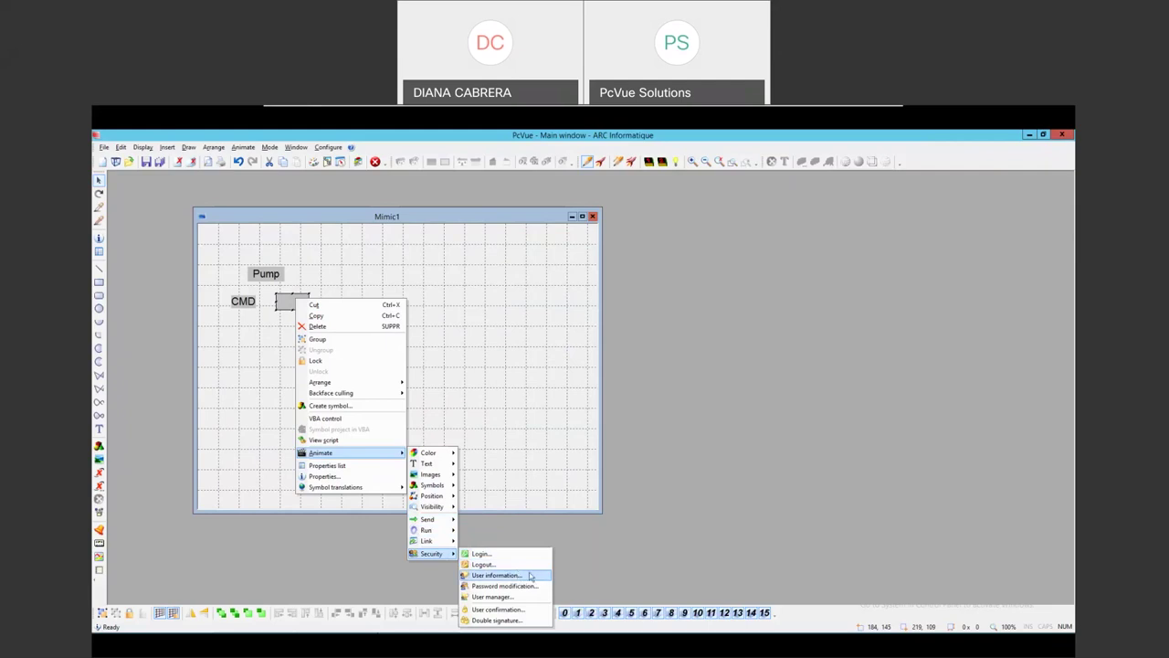
{"action": "left_click", "coordinate": [459, 350]}
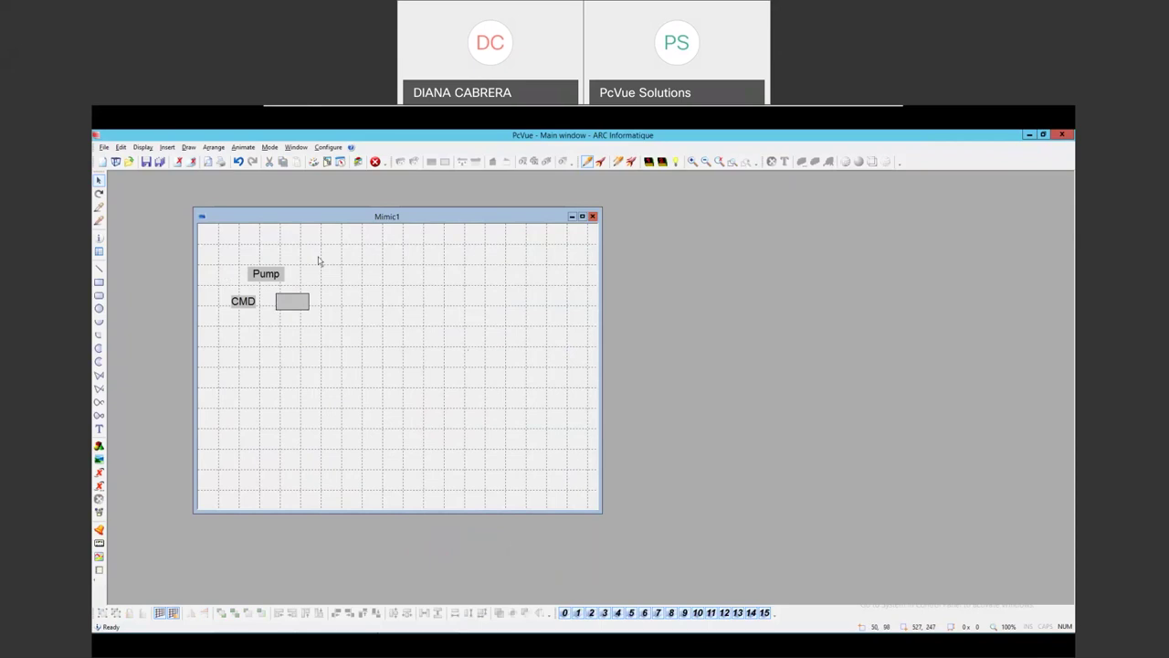
Add a Bit send animation to the rectangle and assign the variable Station01.Pump01.CMD to it
{"action": "right_click", "coordinate": [292, 302]}
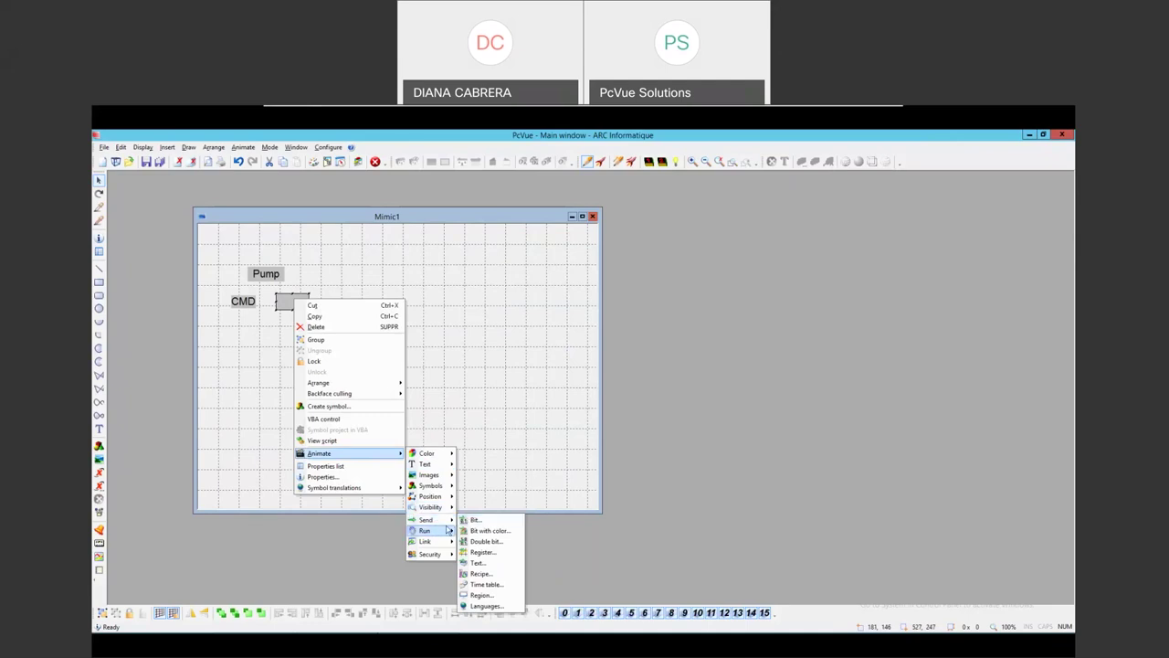
{"action": "left_click", "coordinate": [483, 521]}
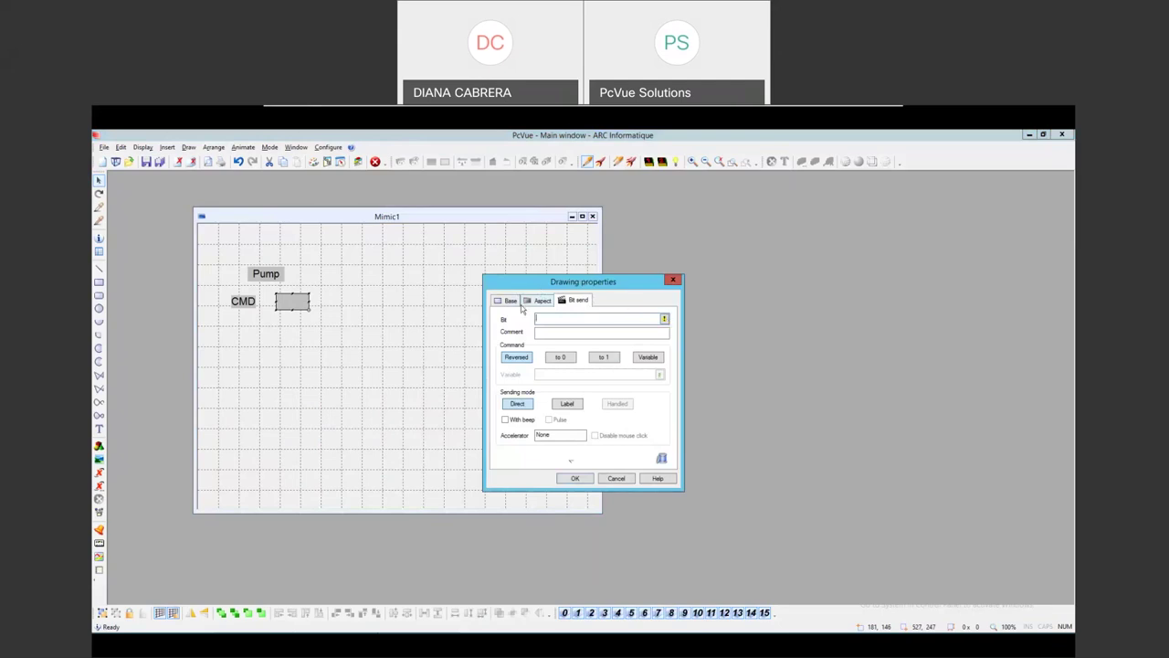
{"action": "left_click", "coordinate": [664, 319]}
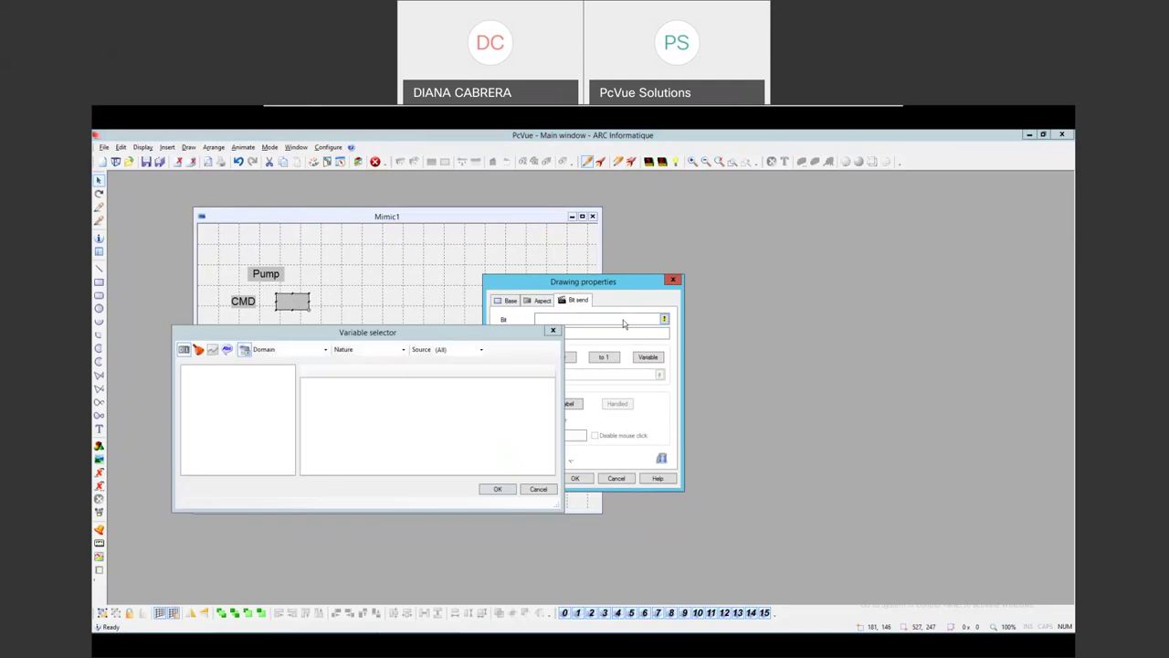
{"action": "left_click", "coordinate": [232, 386]}
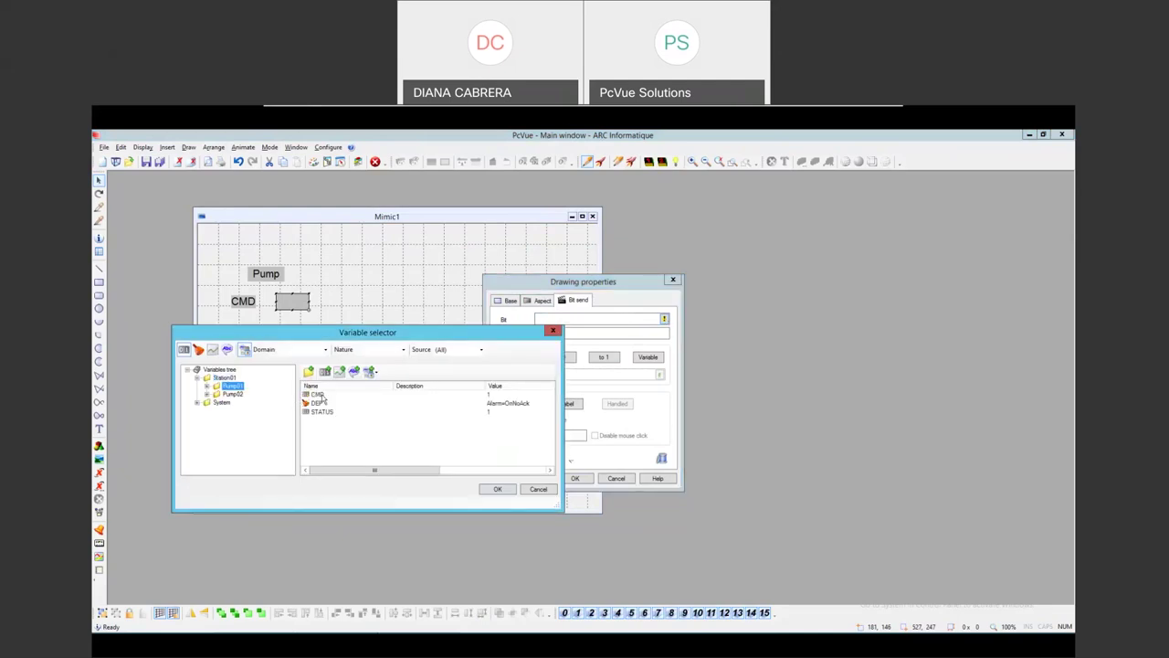
{"action": "left_click", "coordinate": [321, 394]}
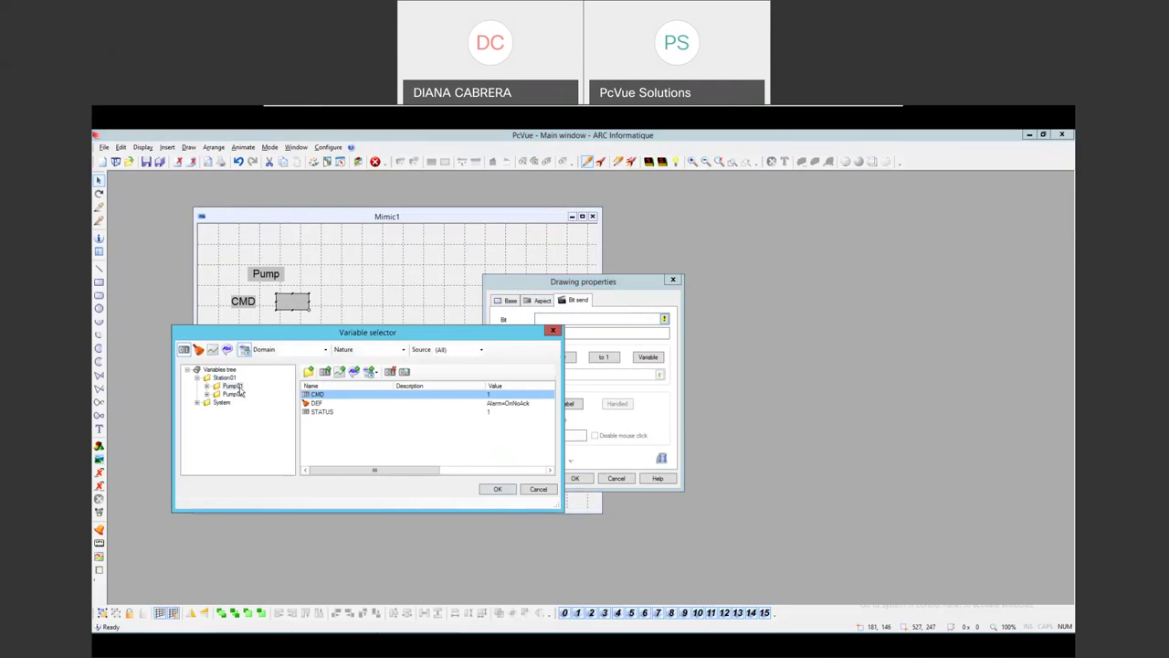
{"action": "left_click", "coordinate": [496, 488]}
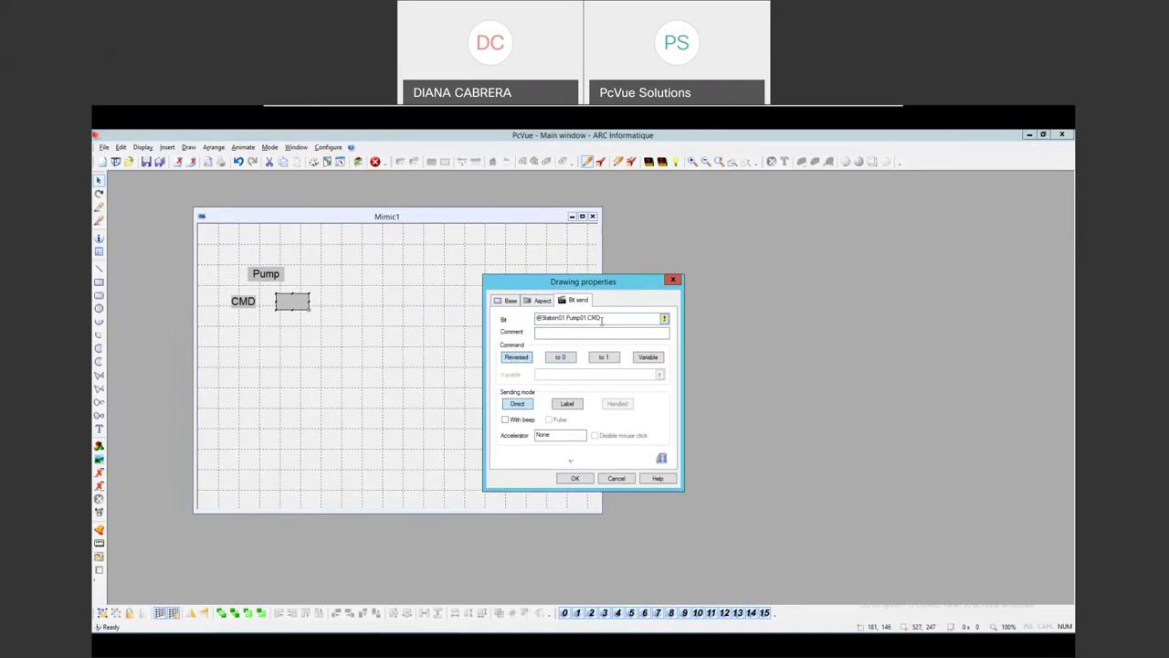
Try the to 0, to 1 and Variable commands for the bit send, and return to Reversed
{"action": "left_click", "coordinate": [566, 357]}
{"action": "left_click", "coordinate": [604, 356]}
{"action": "left_click", "coordinate": [650, 359]}
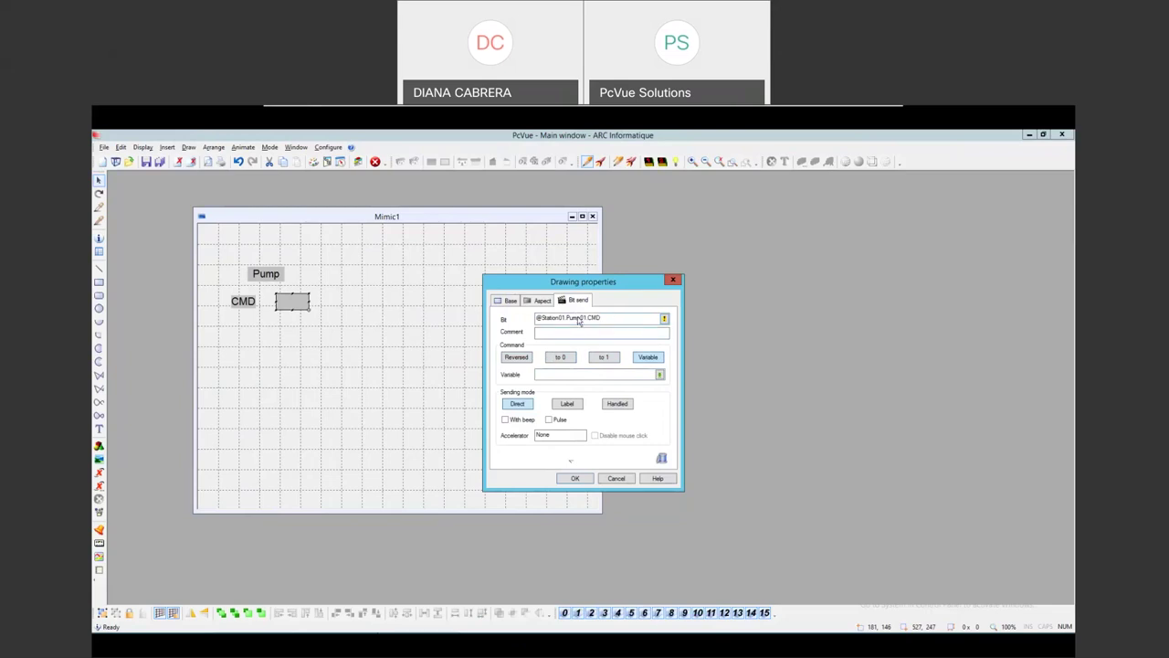
{"action": "left_click", "coordinate": [525, 359]}
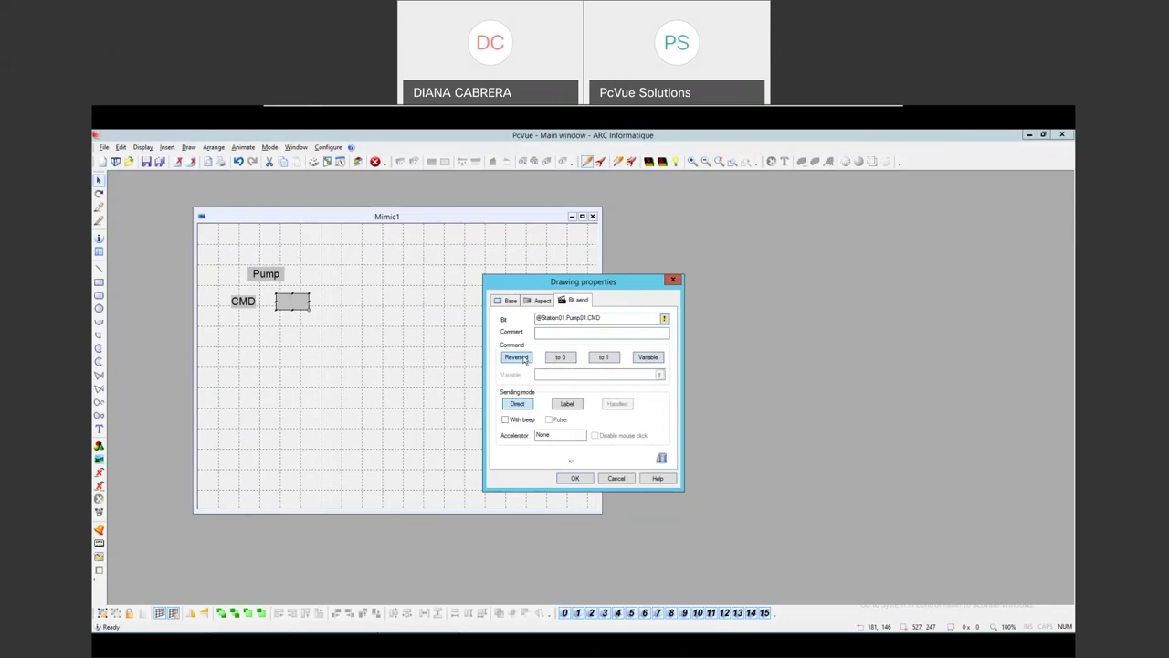
Try the Label and Handled sending modes with the to 0 command, and switch a pulse of 2 on and off
{"action": "left_click", "coordinate": [564, 408]}
{"action": "left_click", "coordinate": [560, 357]}
{"action": "left_click", "coordinate": [619, 405]}
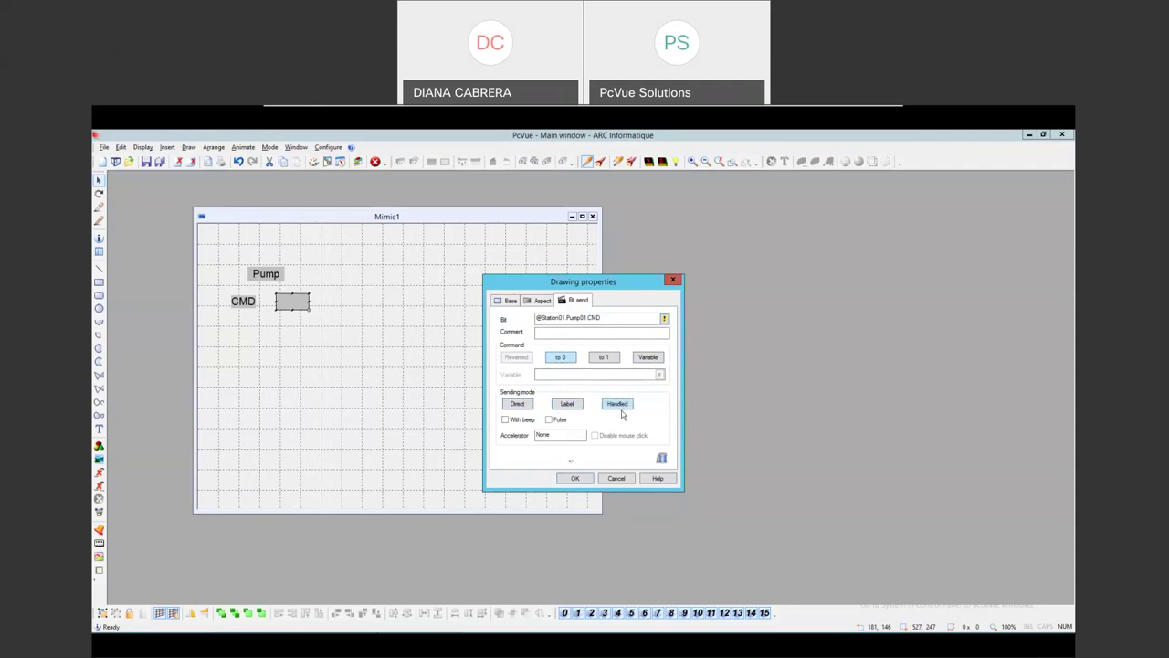
{"action": "left_click", "coordinate": [550, 420]}
{"action": "type", "text": "2"}
{"action": "left_click", "coordinate": [549, 420]}
Set the bit send to Direct mode with the Reversed command and no accelerator, and apply the animation
{"action": "left_click", "coordinate": [528, 404]}
{"action": "left_click", "coordinate": [521, 360]}
{"action": "key", "text": "ctrl+1"}
{"action": "key", "text": "BackSpace"}
{"action": "left_click", "coordinate": [574, 478]}
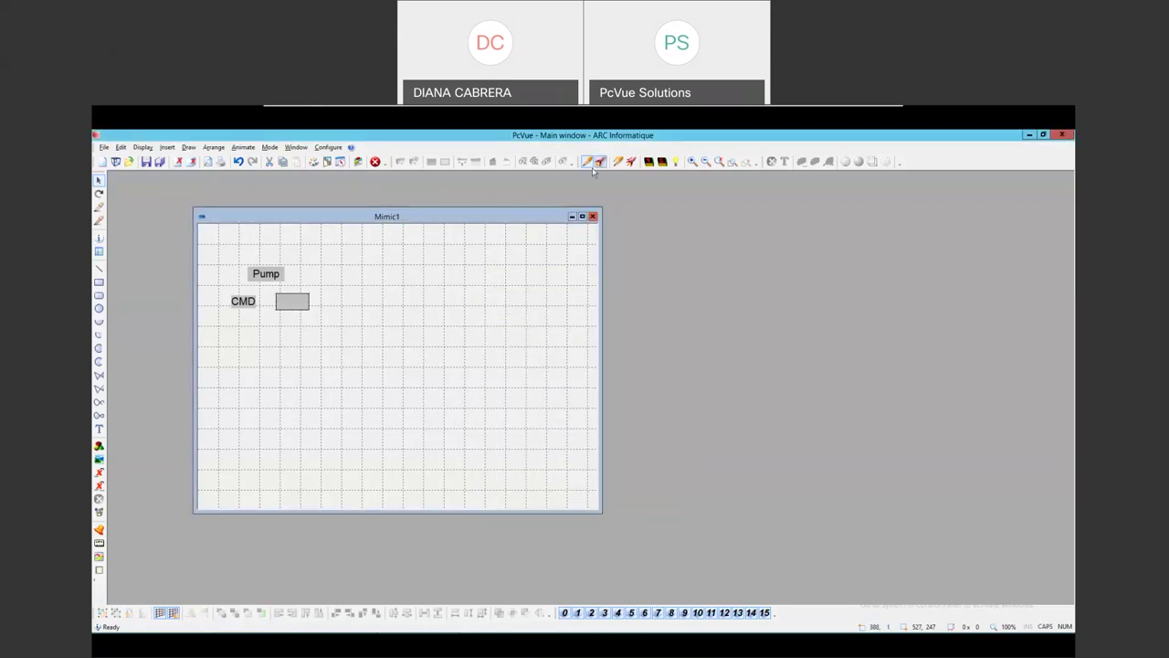
Reposition the Mimic1 window, switch it to run mode and trigger the rectangle's bit send
{"action": "left_click_drag", "start_coordinate": [444, 216], "coordinate": [429, 197]}
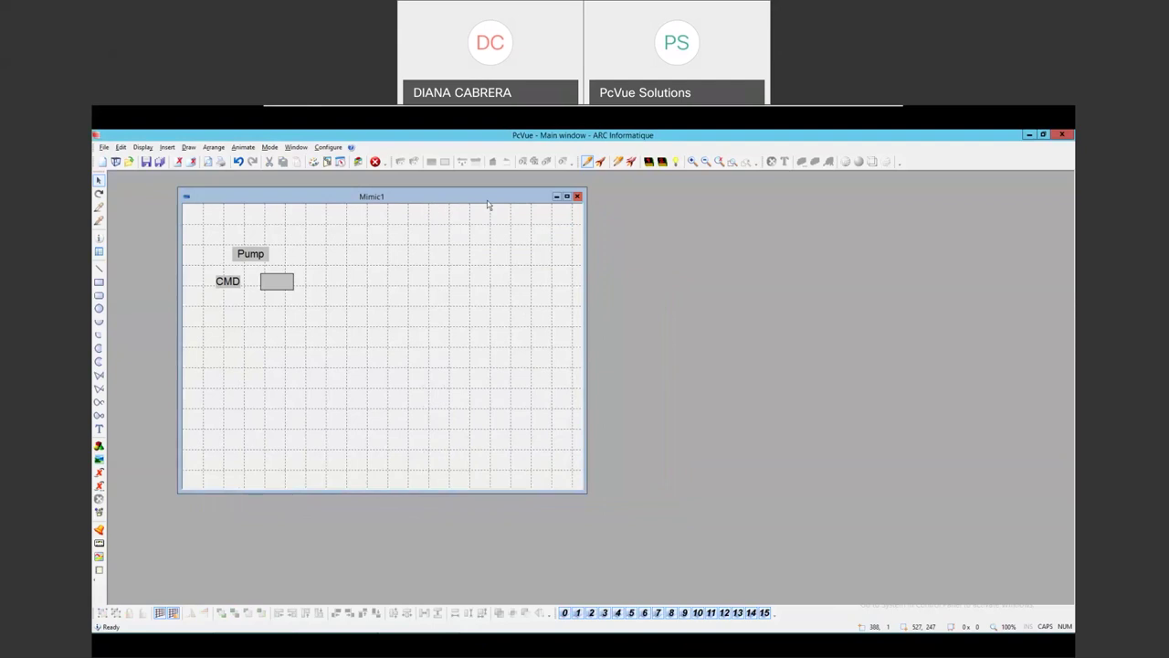
{"action": "left_click", "coordinate": [599, 161]}
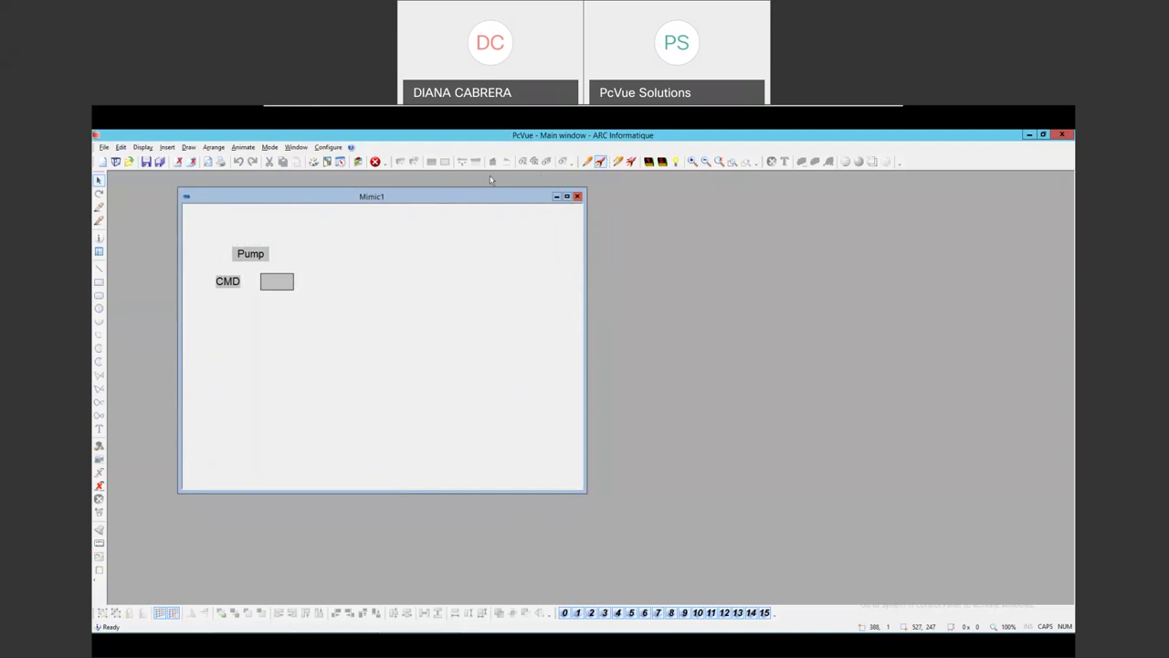
{"action": "left_click", "coordinate": [278, 285]}
Open the Application Explorer and examine the CMD variable of Station01.Pump01
{"action": "left_click", "coordinate": [329, 147]}
{"action": "left_click", "coordinate": [352, 160]}
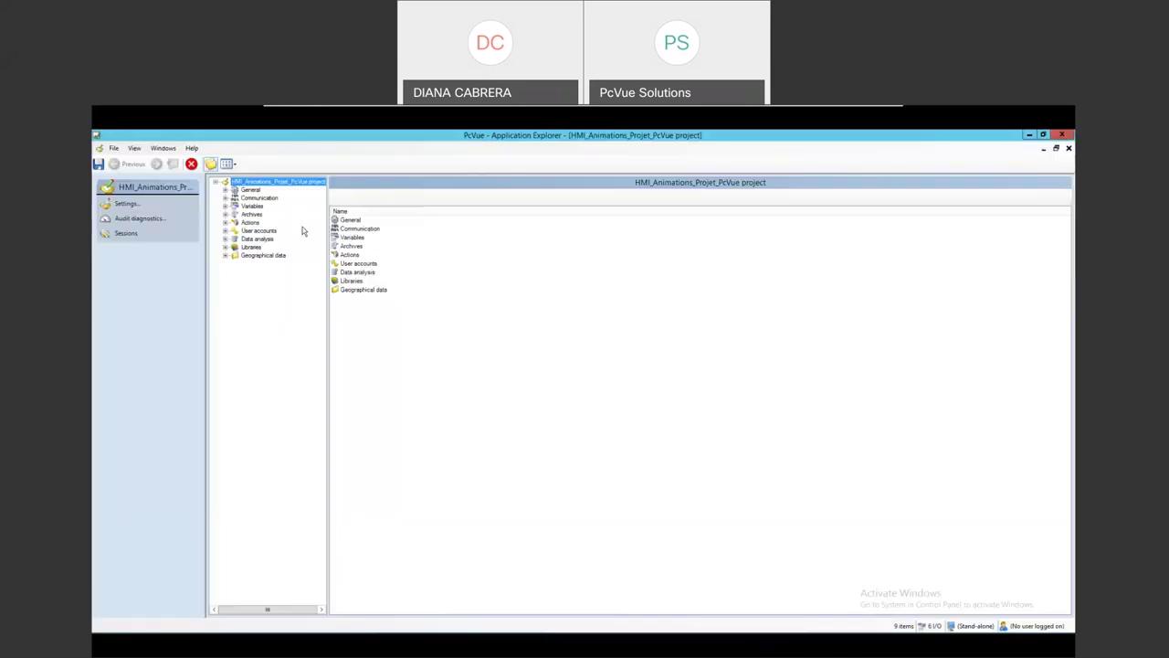
{"action": "left_click", "coordinate": [225, 205]}
{"action": "left_click", "coordinate": [235, 214]}
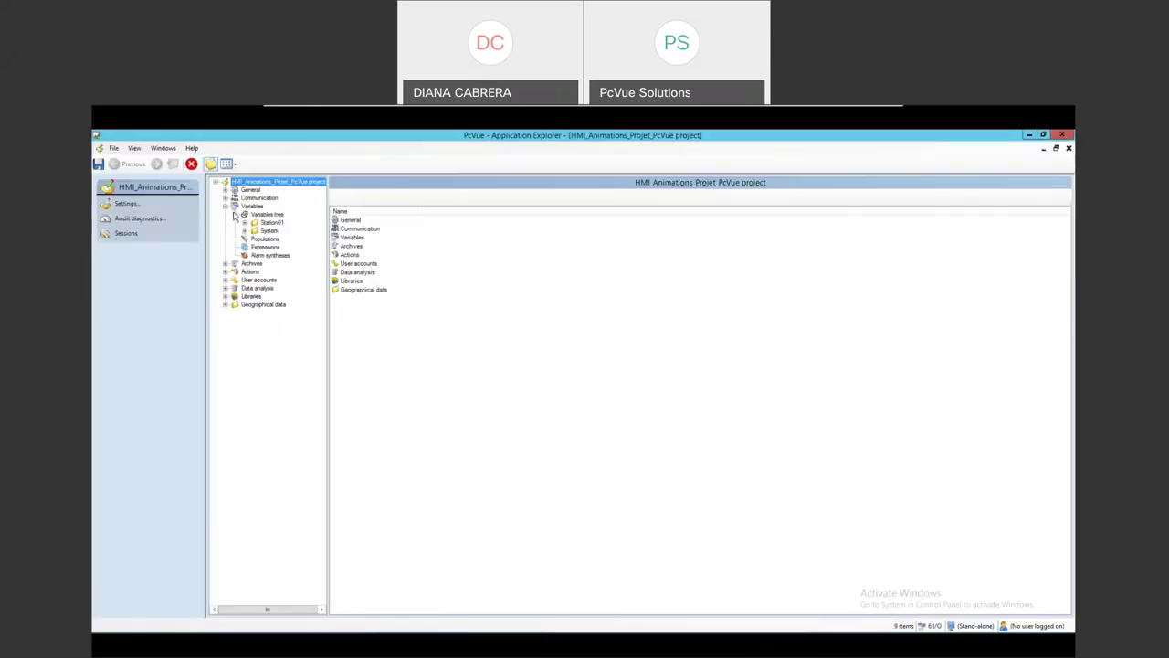
{"action": "left_click", "coordinate": [270, 222]}
{"action": "double_click", "coordinate": [347, 223]}
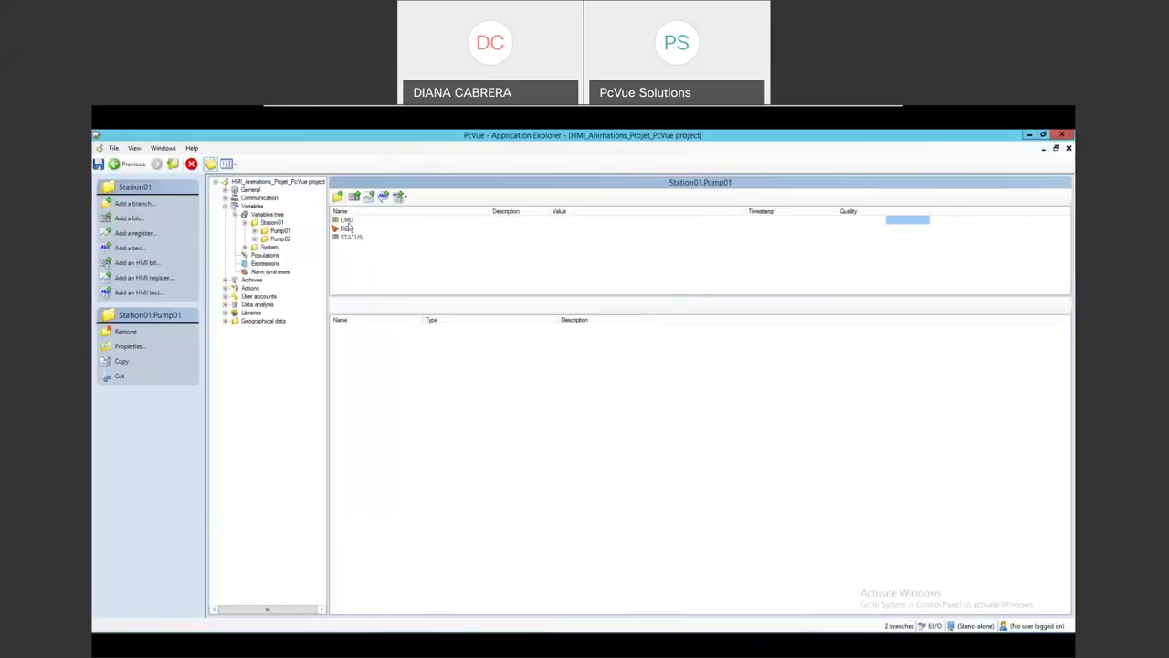
{"action": "left_click", "coordinate": [347, 221]}
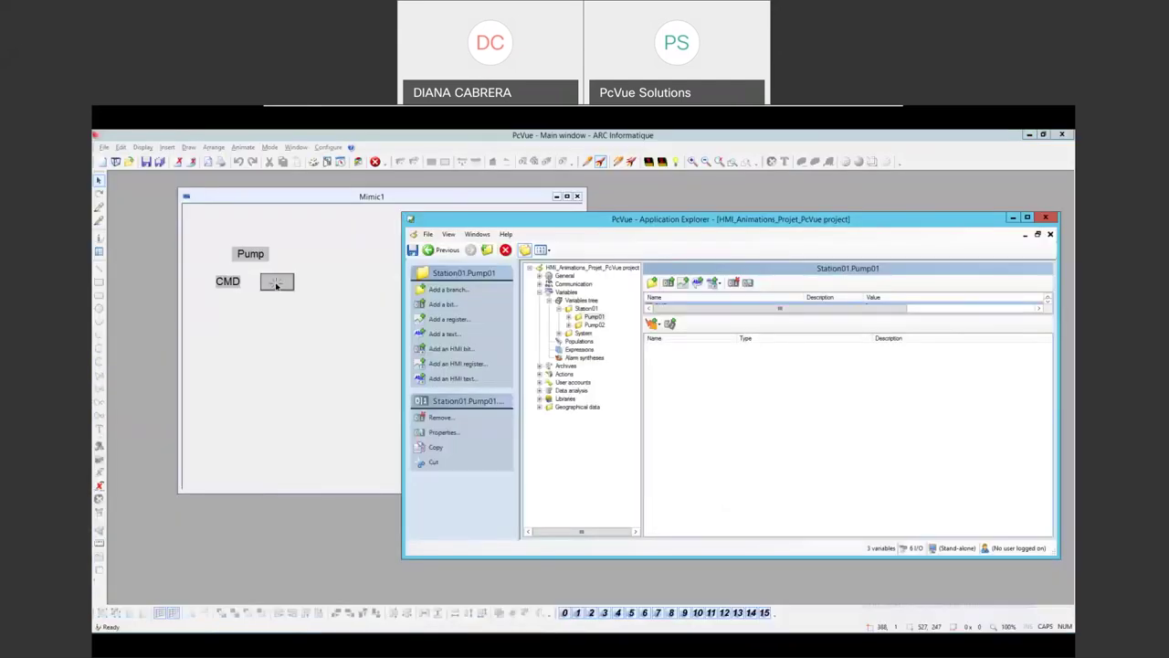
Bring the Application Explorer back in front of the mimic to monitor the value of Pump01's CMD variable
{"action": "left_click", "coordinate": [442, 162]}
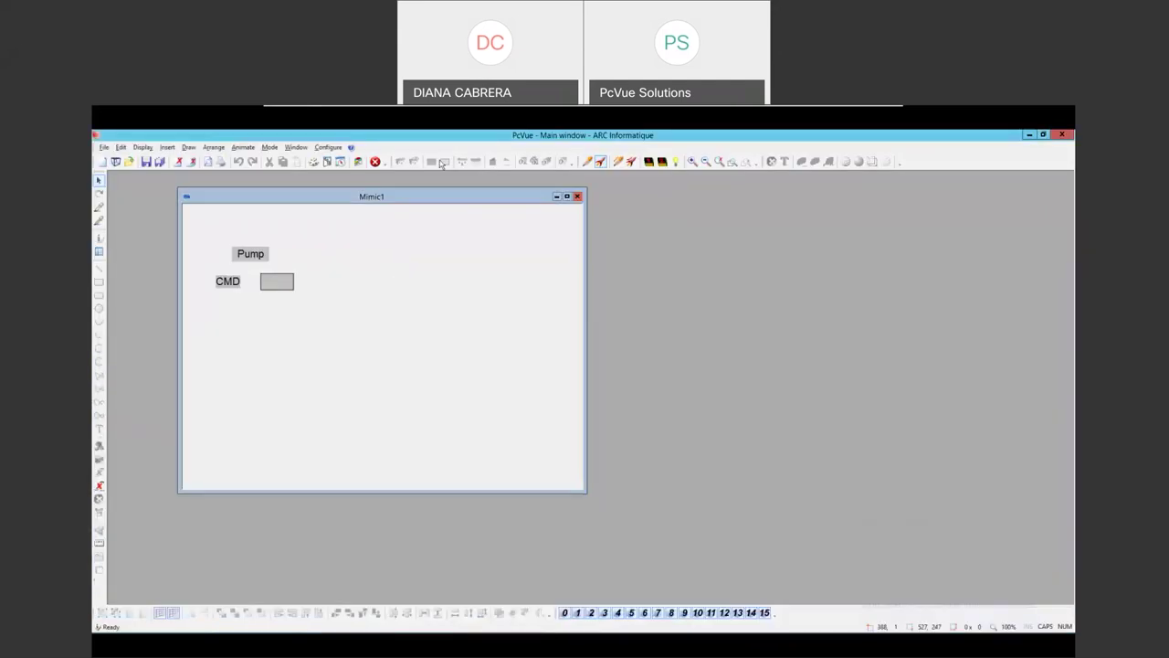
{"action": "left_click", "coordinate": [329, 147]}
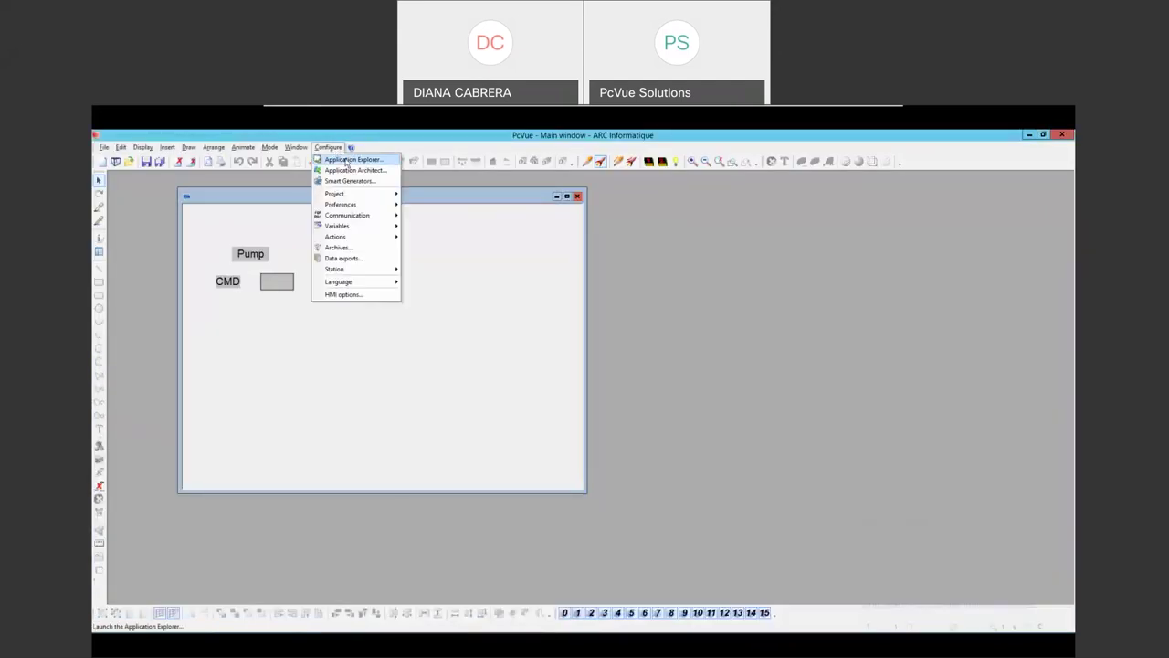
{"action": "left_click", "coordinate": [347, 160]}
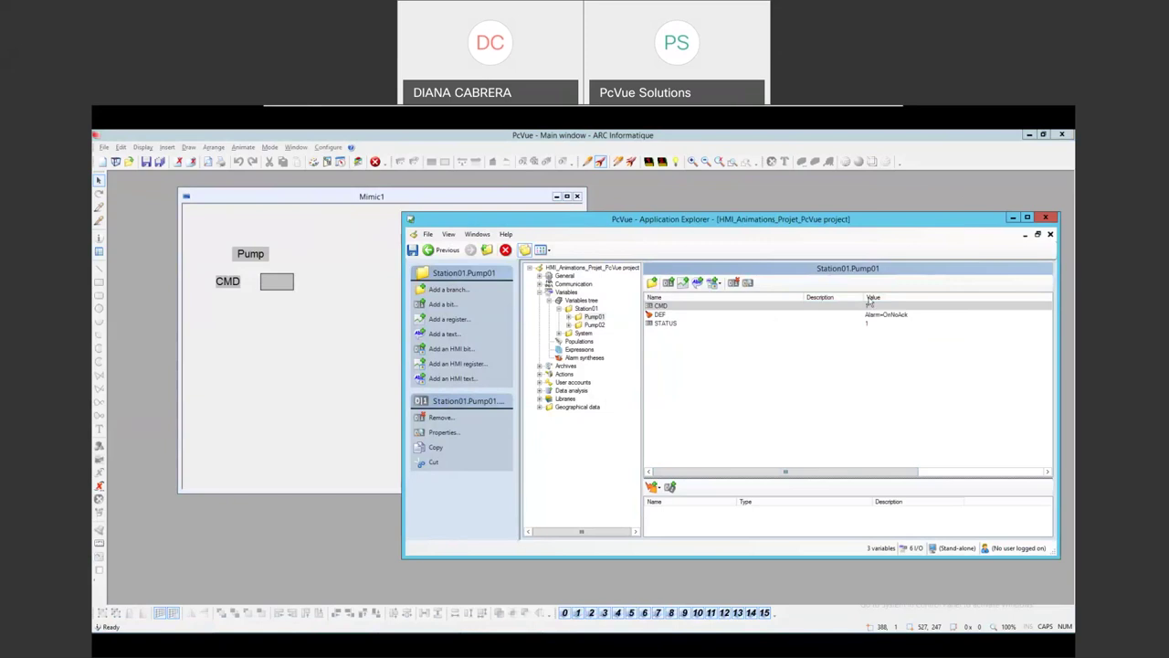
Trigger the CMD rectangle's bit send again and check the CMD value of Station01.Pump01 in the Application Explorer
{"action": "left_click", "coordinate": [288, 279]}
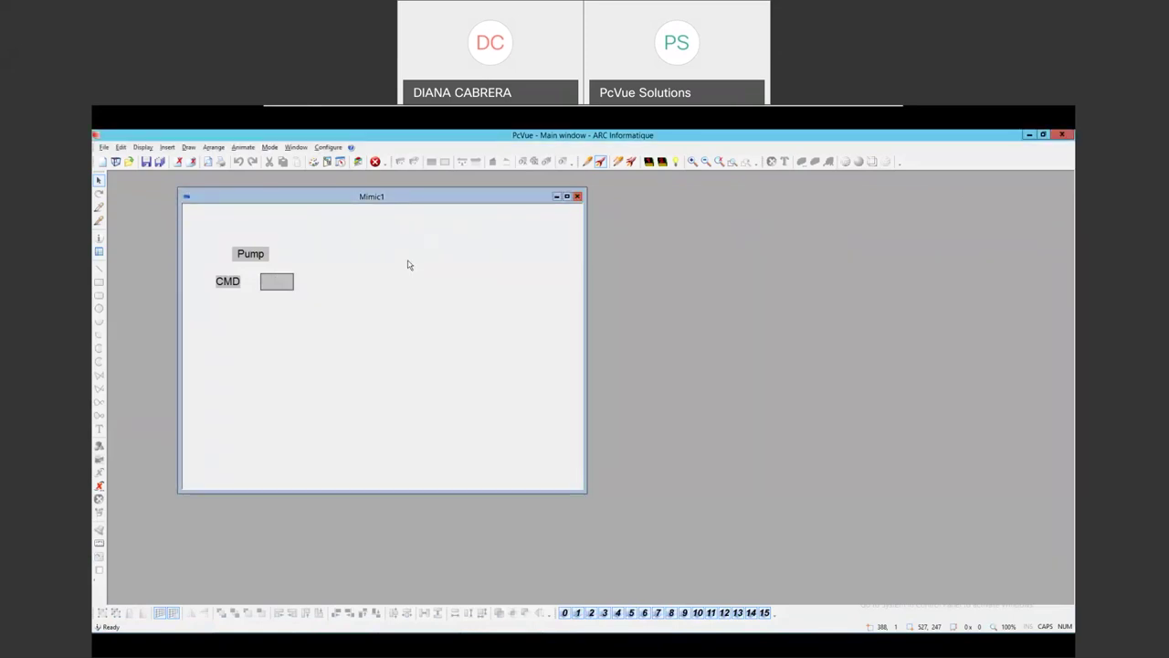
{"action": "left_click", "coordinate": [328, 148]}
{"action": "left_click", "coordinate": [351, 159]}
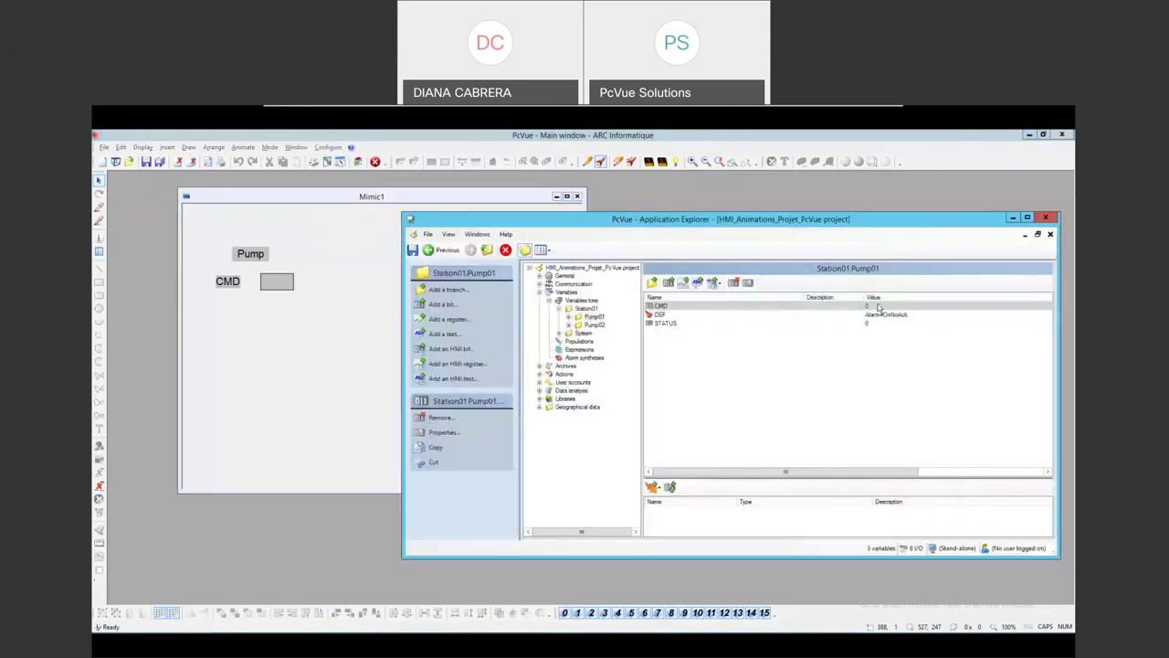
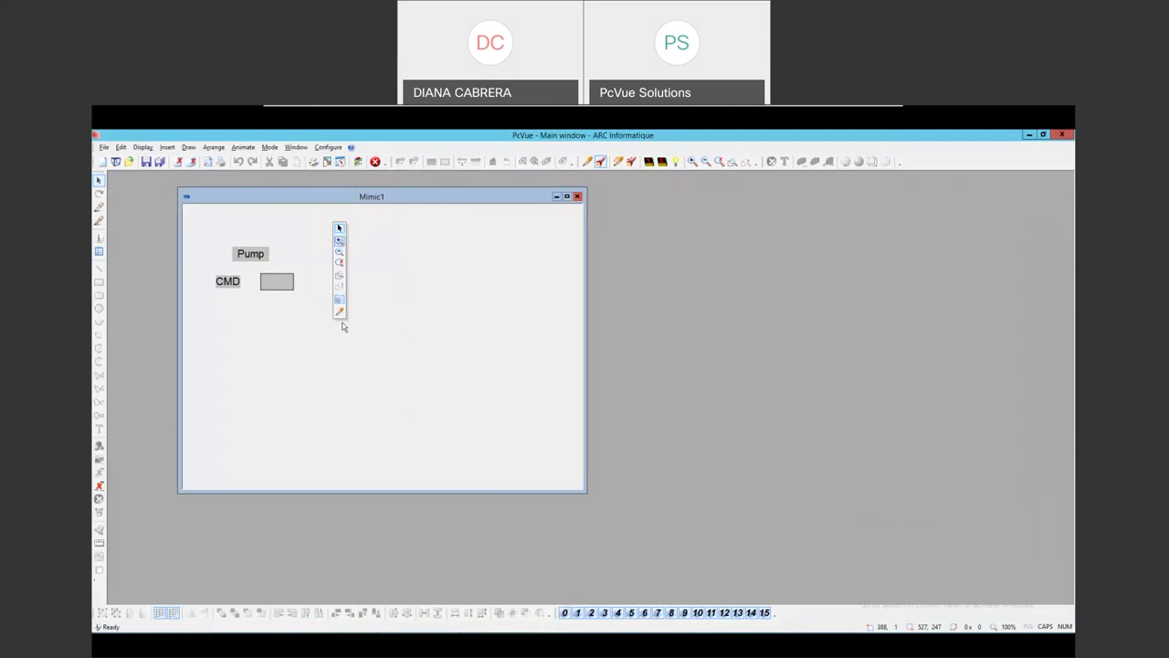
Return the mimic to design mode, duplicate the CMD label below itself, and change the copy's text to STATUS, widened to fit
{"action": "left_click", "coordinate": [339, 311]}
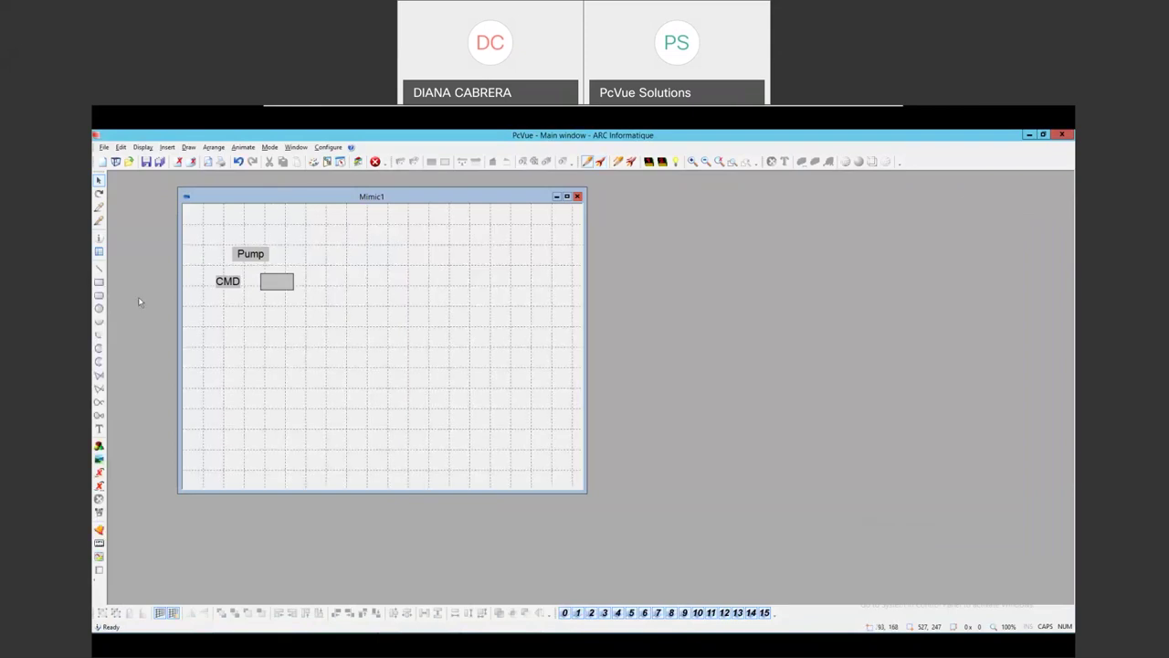
{"action": "left_click_drag", "start_coordinate": [225, 283], "coordinate": [227, 307]}
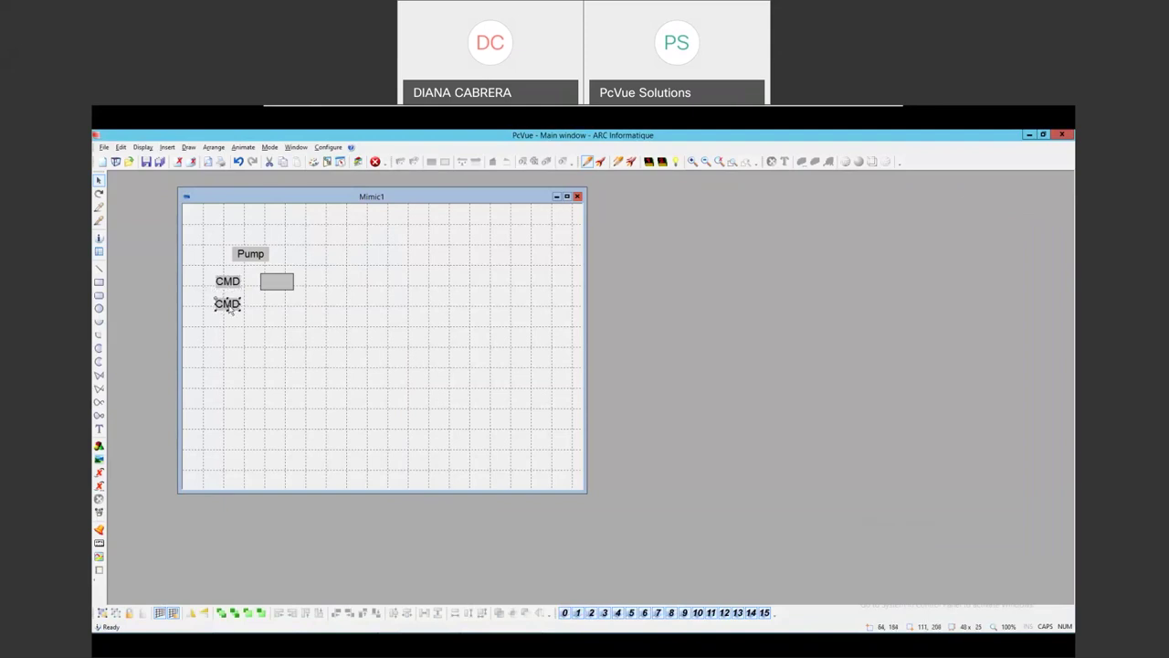
{"action": "double_click", "coordinate": [228, 304]}
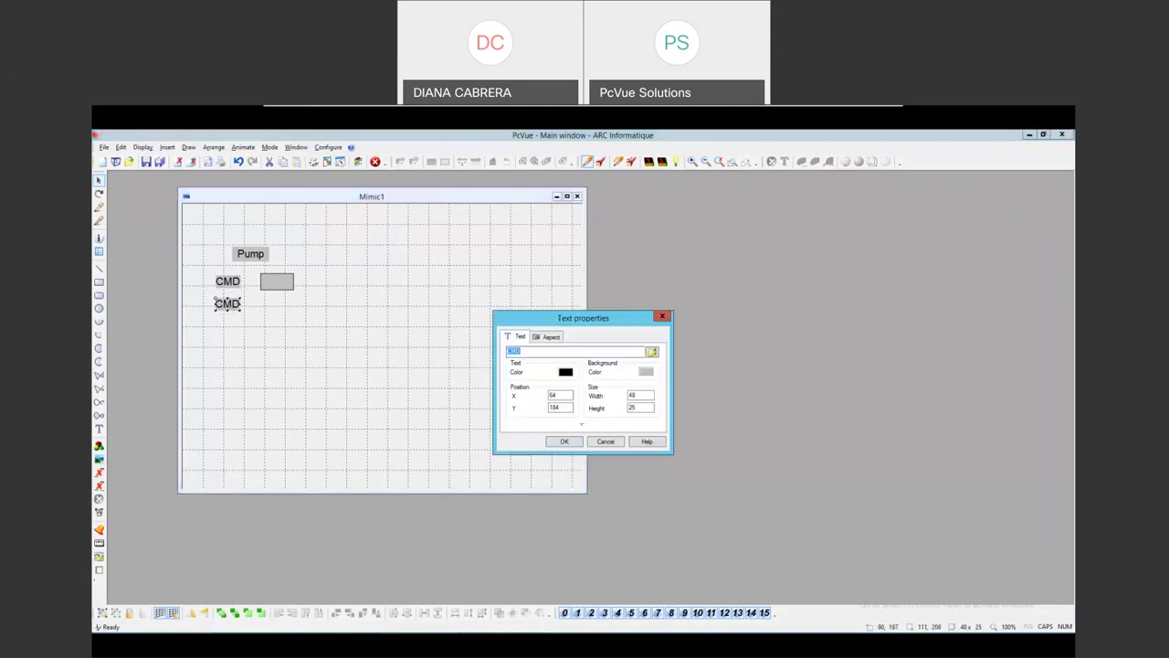
{"action": "type", "text": "STATUS"}
{"action": "left_click", "coordinate": [564, 440]}
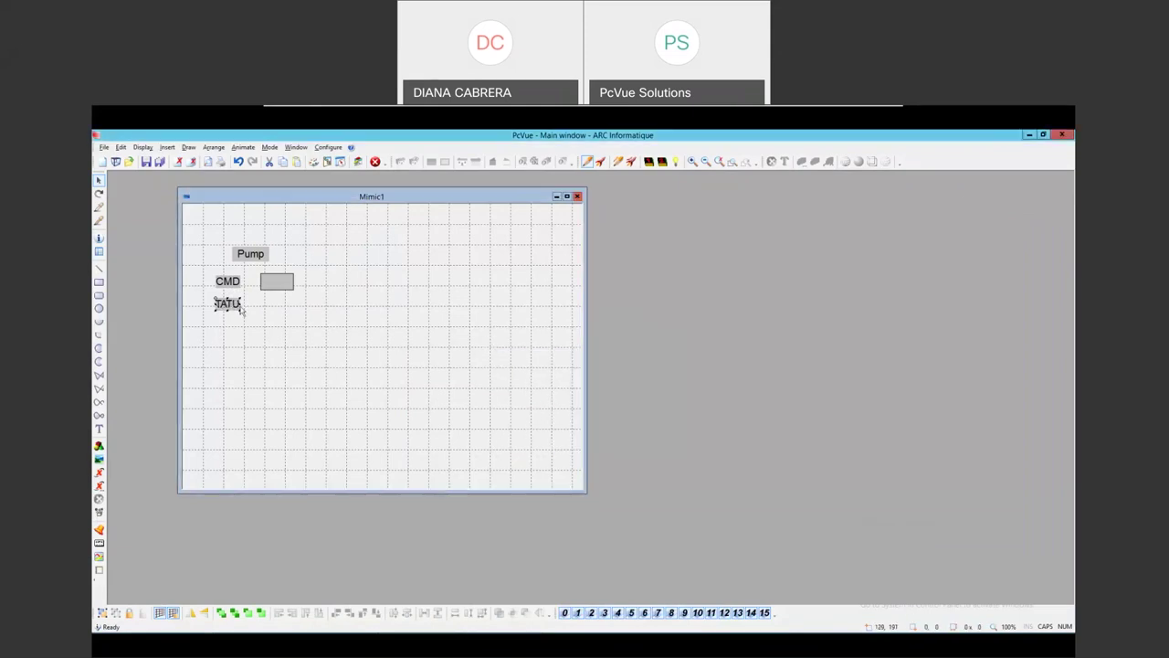
{"action": "mouse_move", "coordinate": [239, 312]}
{"action": "left_mouse_down"}
{"action": "mouse_move", "coordinate": [227, 312]}
{"action": "mouse_move", "coordinate": [294, 324]}
{"action": "left_mouse_up"}
Draw an ellipse about 49 x 41 beside the STATUS label and give it a bit colour animation linked to Station01.Pump01.STATUS
{"action": "left_click", "coordinate": [98, 310]}
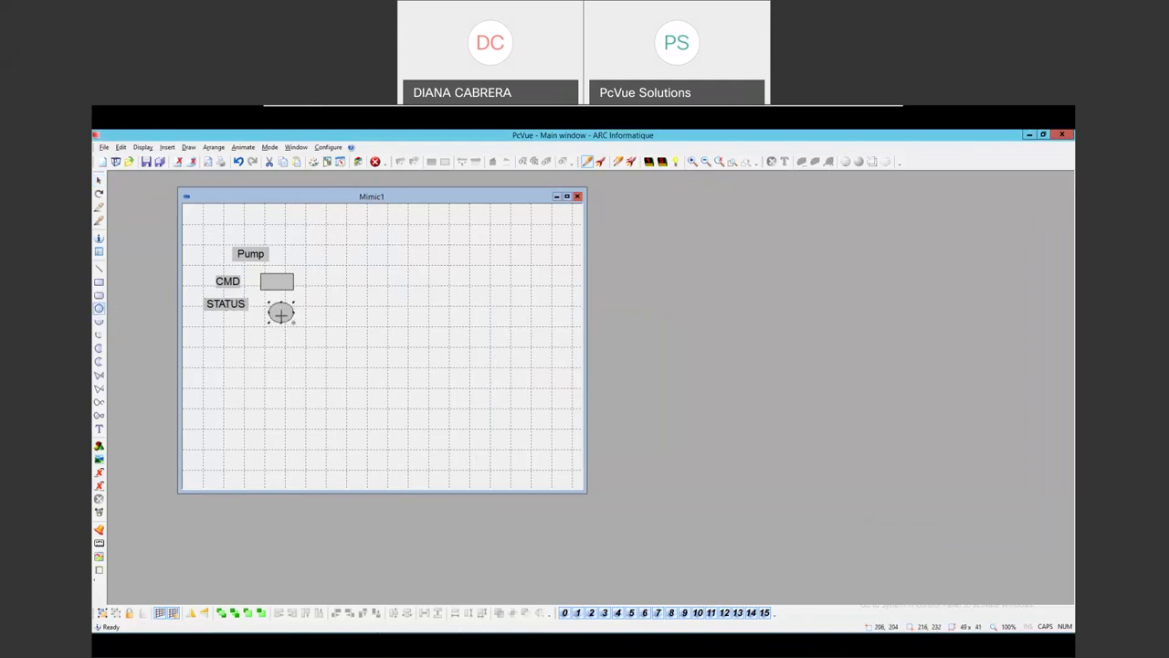
{"action": "right_click", "coordinate": [287, 315]}
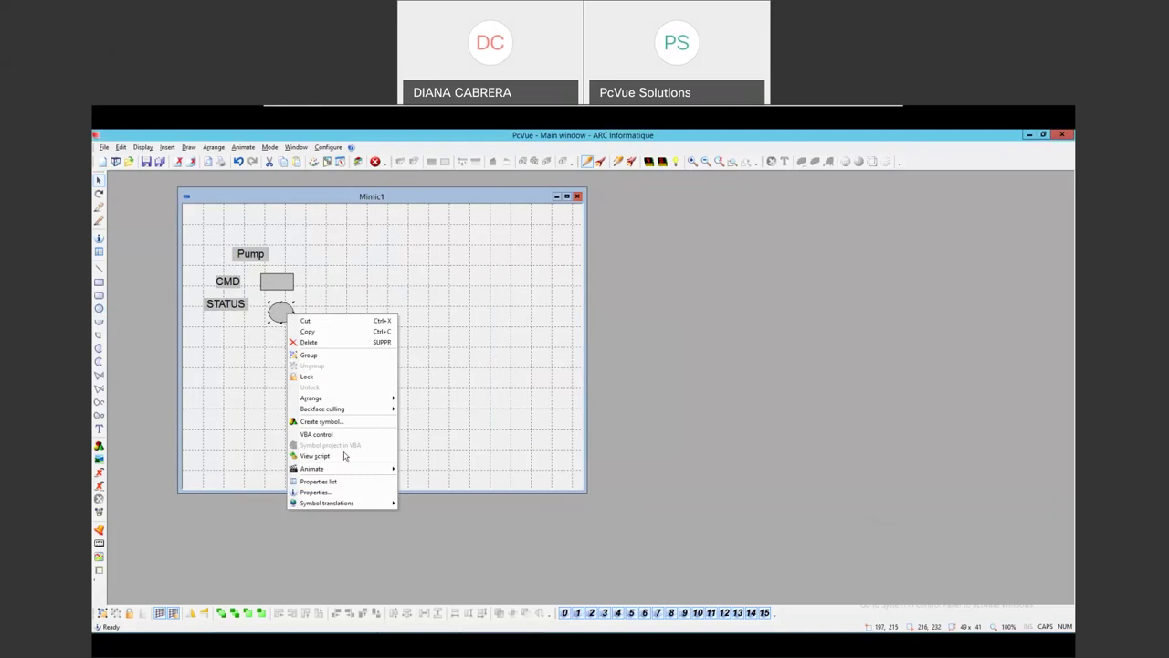
{"action": "mouse_move", "coordinate": [354, 472]}
{"action": "mouse_move", "coordinate": [425, 474]}
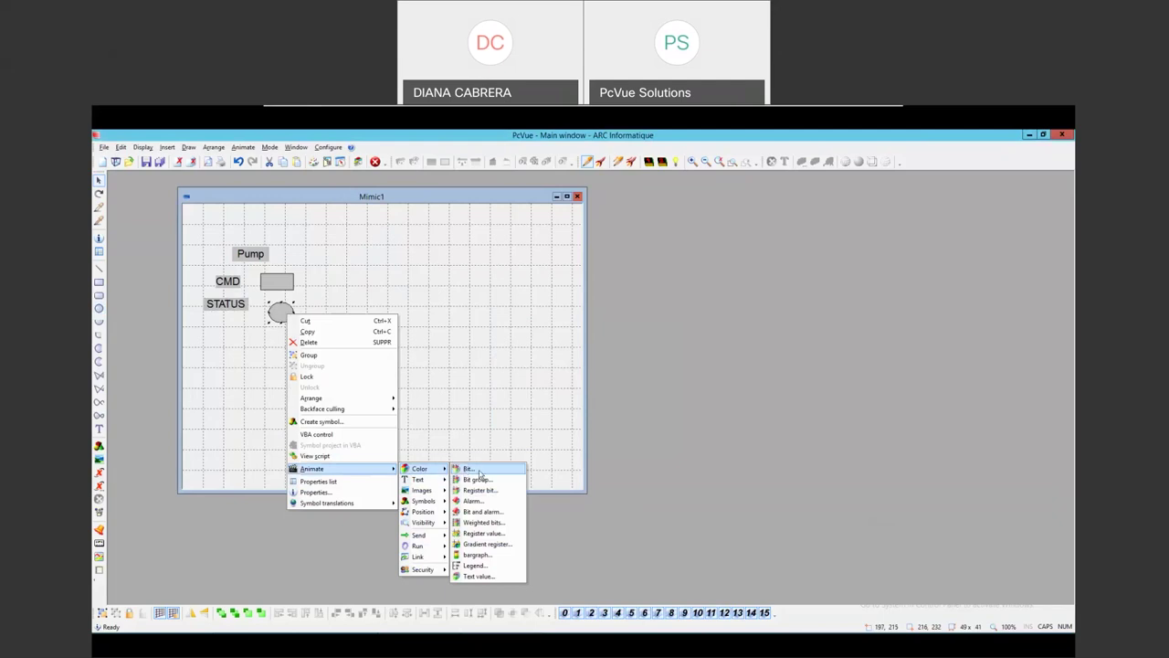
{"action": "left_click", "coordinate": [480, 473]}
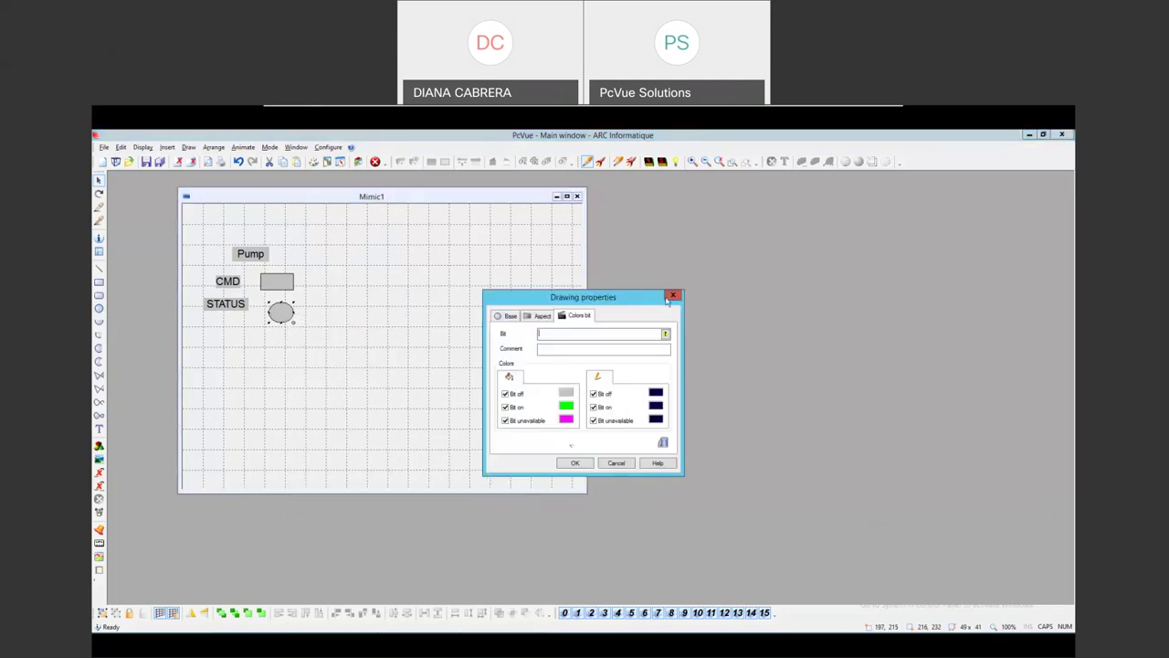
{"action": "left_click", "coordinate": [666, 335]}
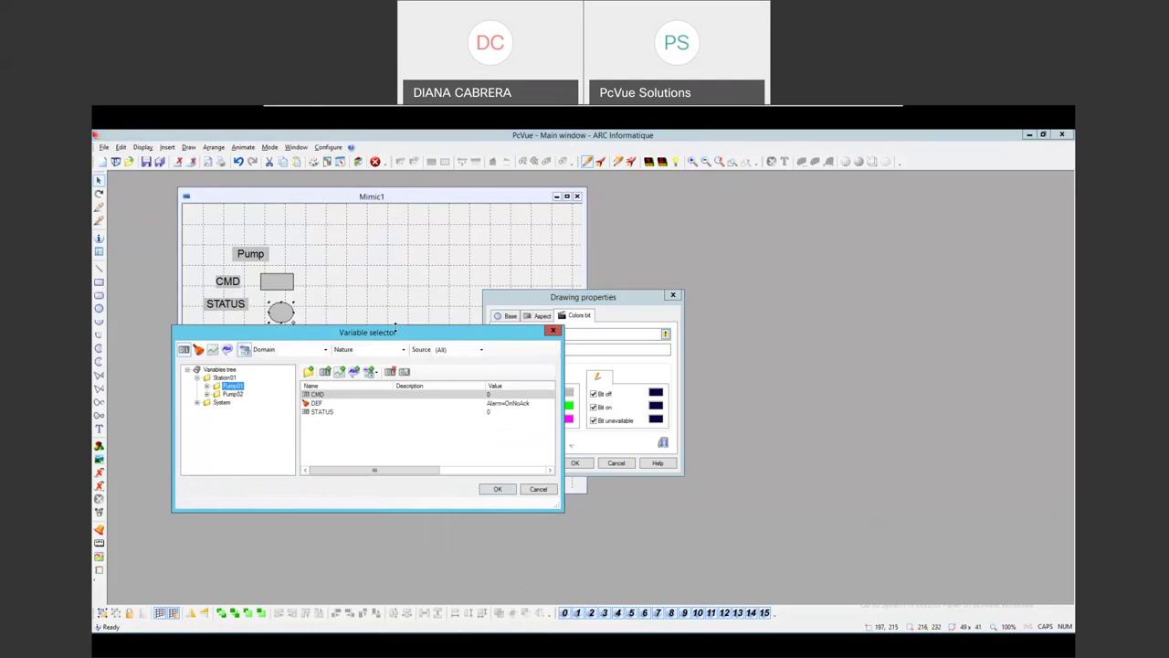
{"action": "double_click", "coordinate": [330, 413]}
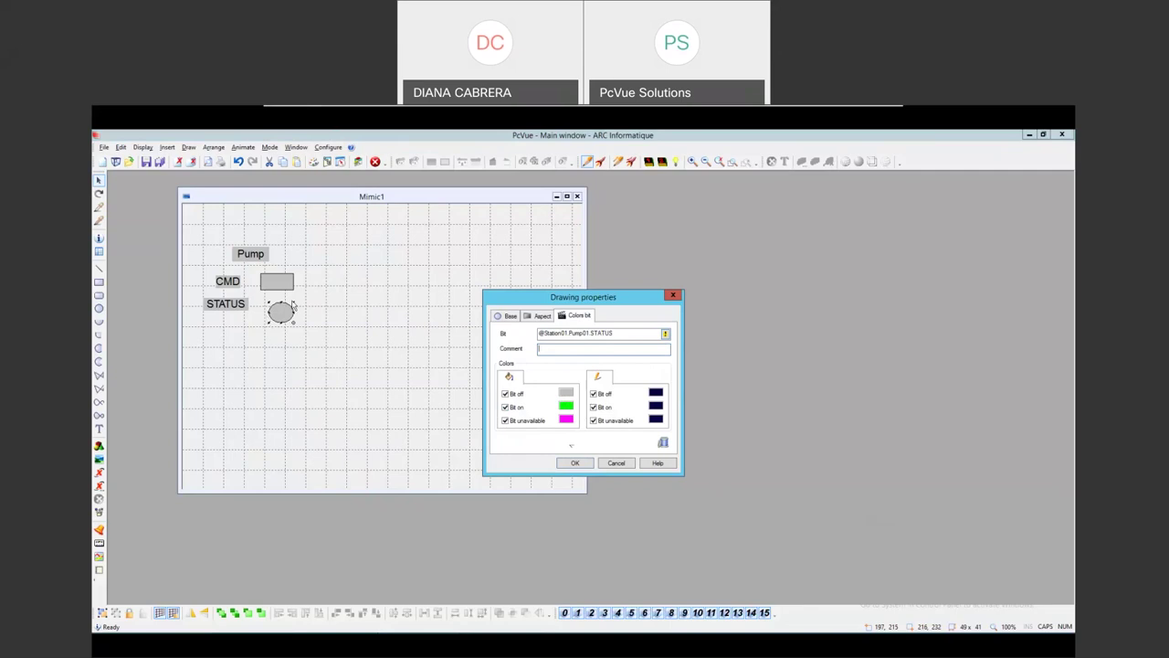
{"action": "left_click", "coordinate": [571, 463]}
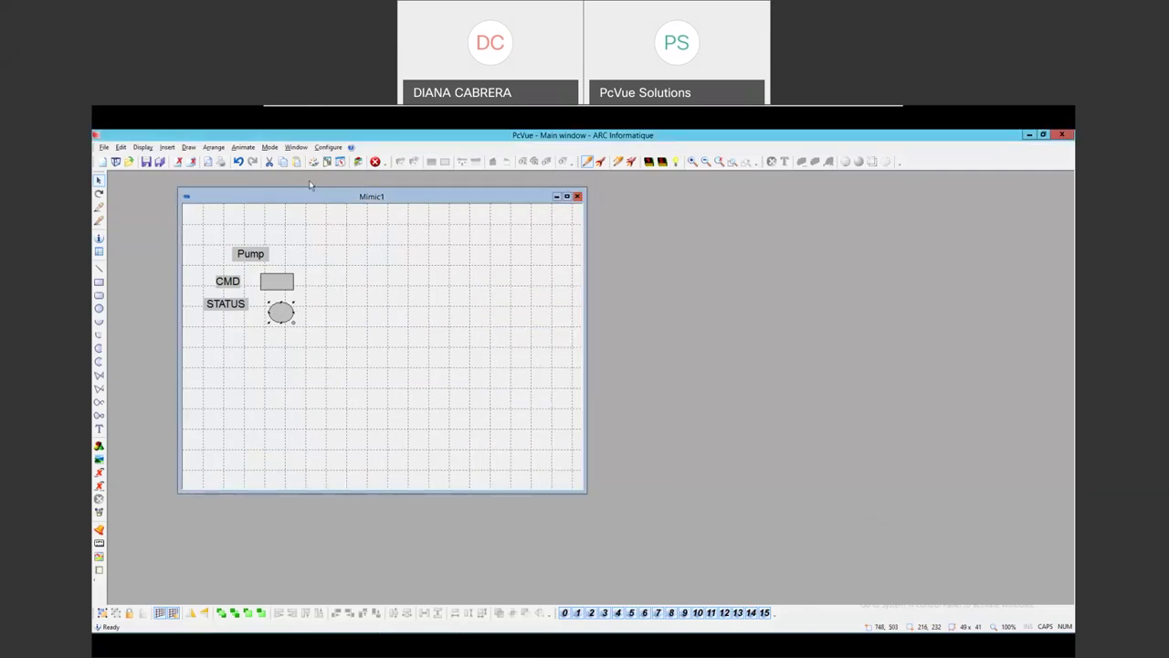
Open a second window of Mimic1 and place it beside the first one
{"action": "right_click", "coordinate": [333, 244]}
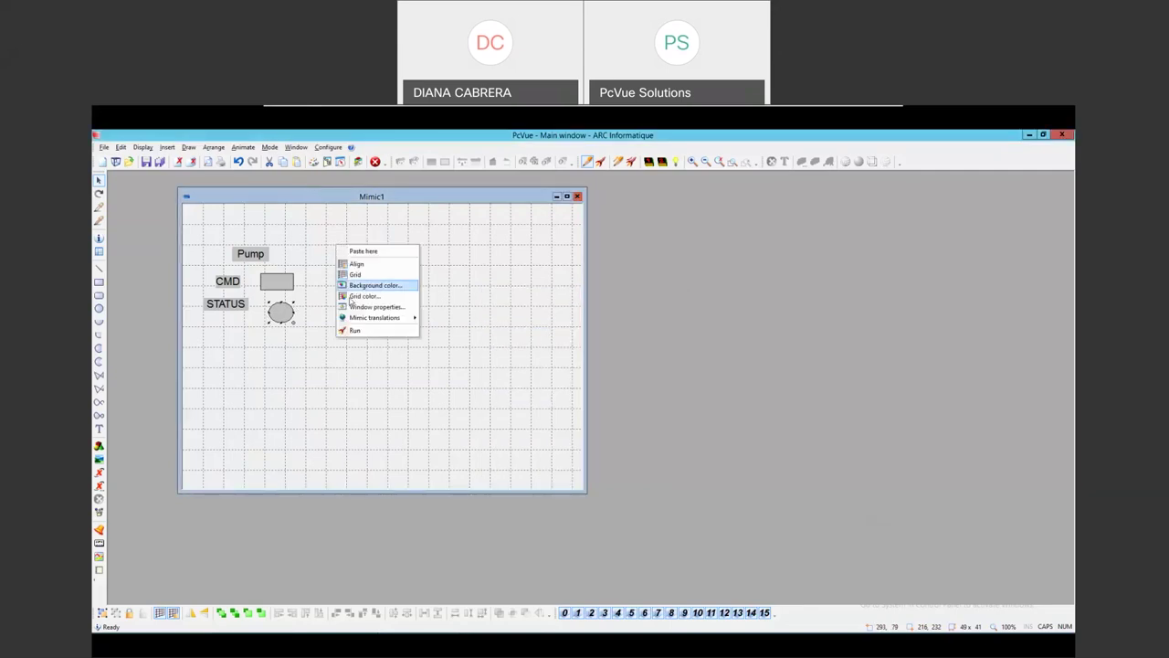
{"action": "left_click", "coordinate": [319, 245]}
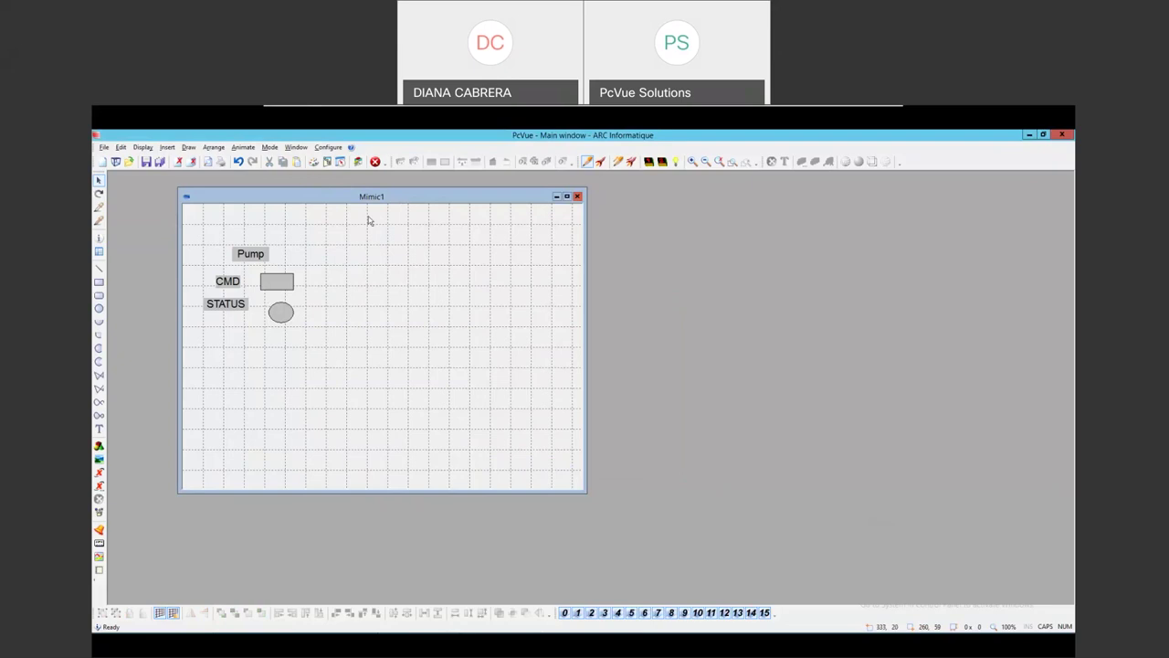
{"action": "right_click", "coordinate": [399, 199]}
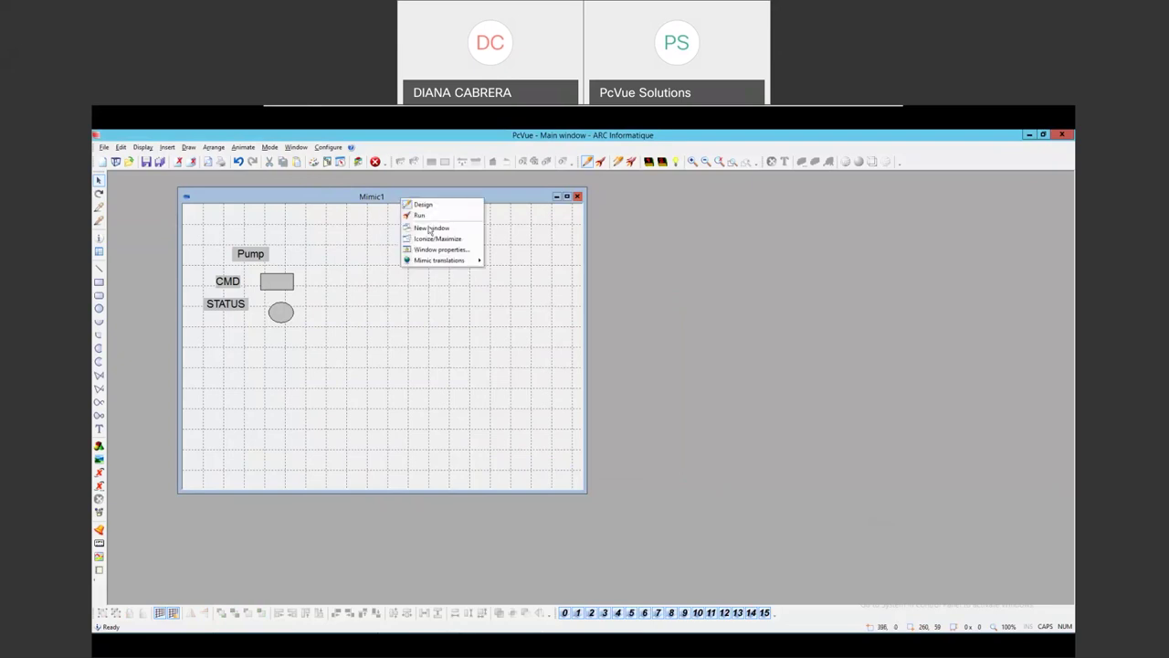
{"action": "left_click", "coordinate": [382, 196]}
{"action": "right_click", "coordinate": [396, 194]}
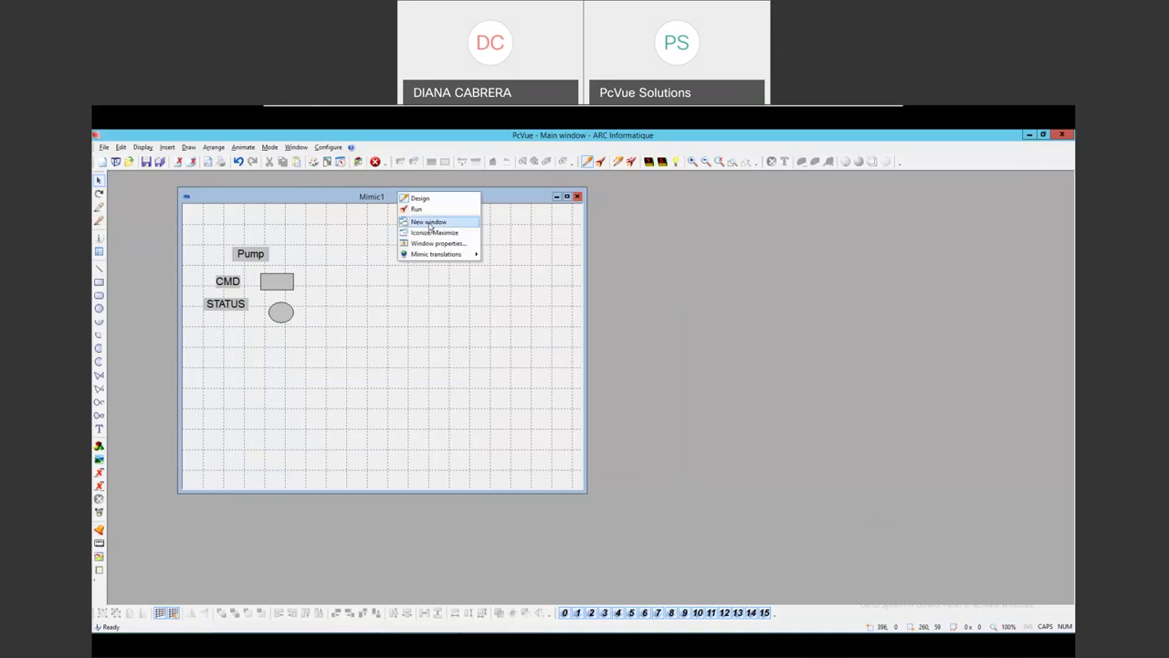
{"action": "left_click", "coordinate": [430, 223]}
{"action": "left_click_drag", "start_coordinate": [384, 213], "coordinate": [791, 203]}
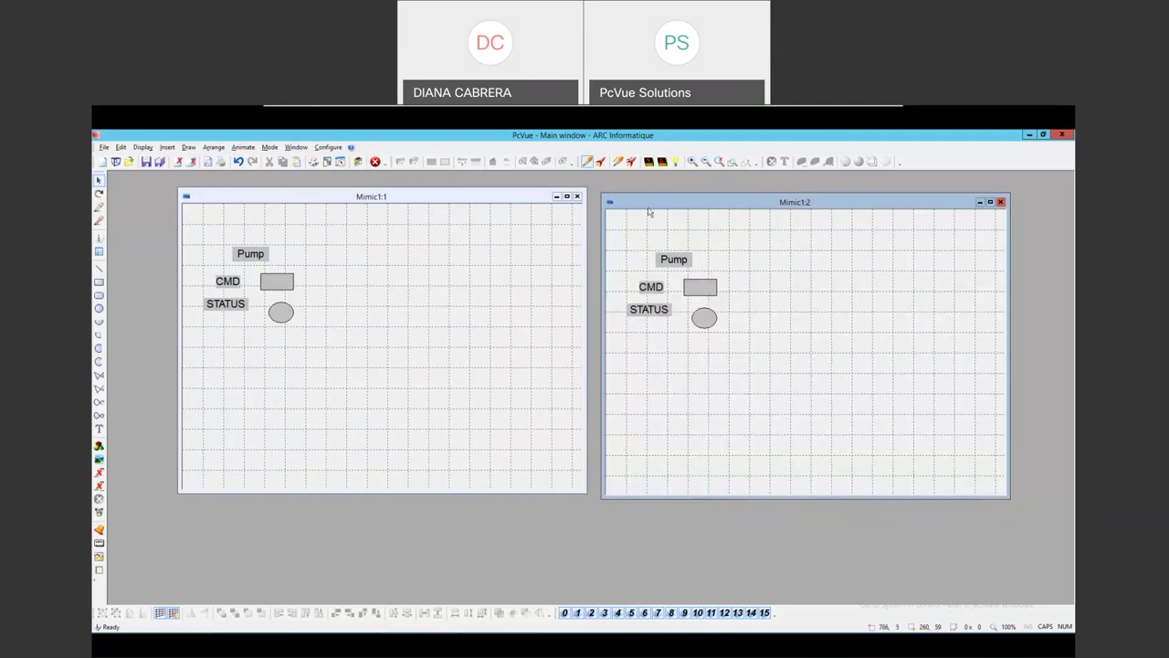
Switch the second mimic window to run mode and trigger the CMD rectangle twice to test the STATUS ellipse
{"action": "key", "text": "ctrl+r"}
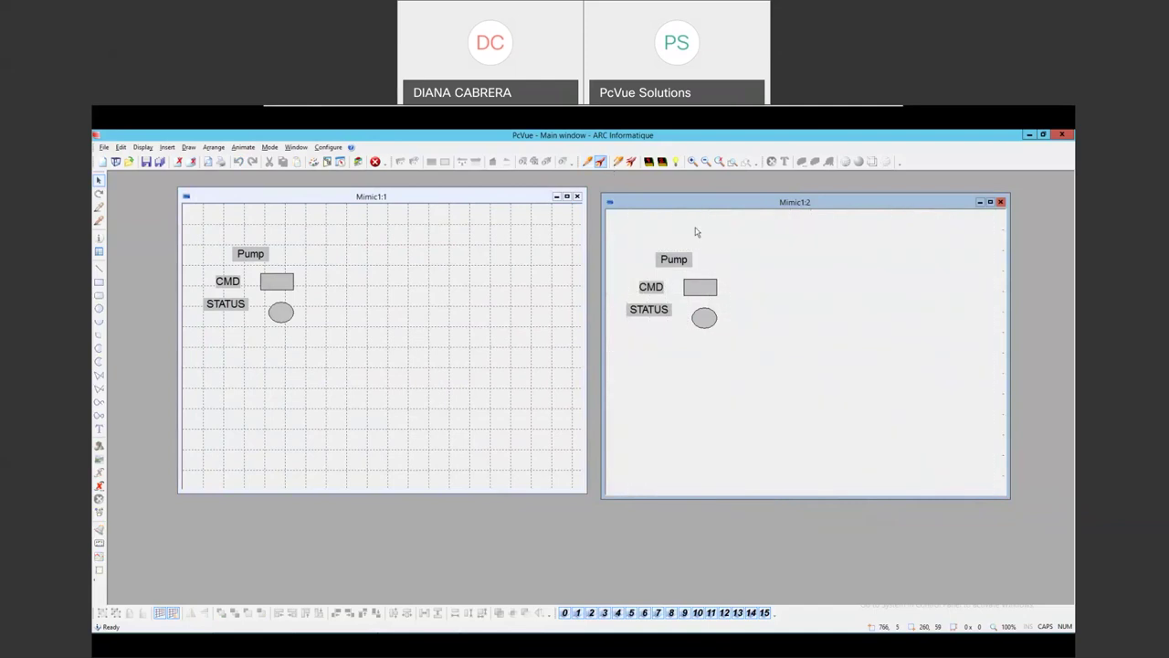
{"action": "left_click", "coordinate": [706, 289]}
{"action": "left_click", "coordinate": [693, 289]}
In the design window, duplicate the STATUS label below itself and change the copy's text to DEF
{"action": "left_click", "coordinate": [342, 271]}
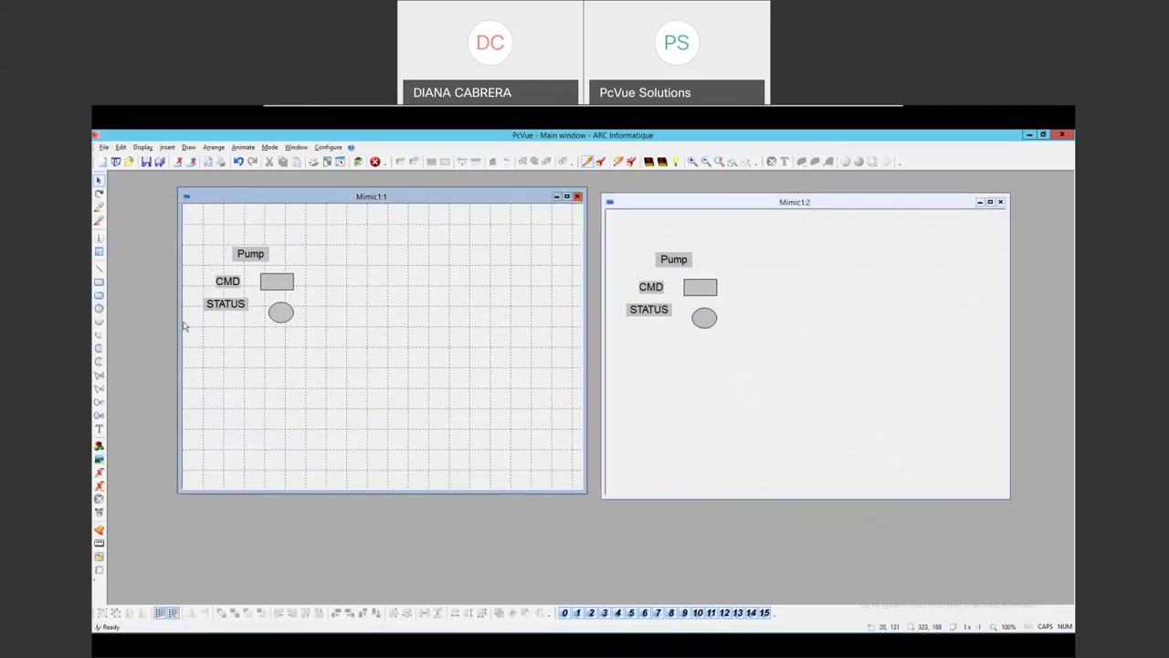
{"action": "left_click_drag", "start_coordinate": [237, 309], "coordinate": [241, 345]}
{"action": "double_click", "coordinate": [241, 338]}
{"action": "type", "text": "def"}
{"action": "key", "text": "BackSpace"}
{"action": "key", "text": "BackSpace"}
{"action": "type", "text": "DEF"}
{"action": "key", "text": "Home"}
{"action": "key", "text": "Delete"}
{"action": "left_click", "coordinate": [555, 442]}
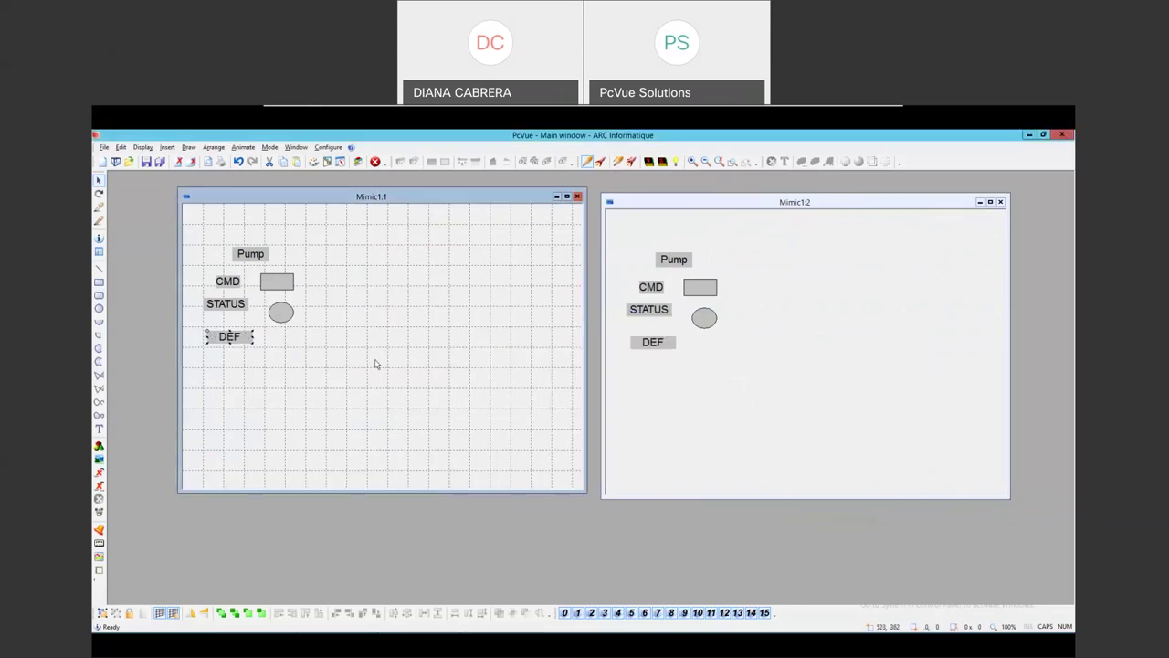
Draw a circle about 41 x 41 beside the DEF label and start an alarm colour animation on it
{"action": "left_click", "coordinate": [99, 308]}
{"action": "left_click_drag", "start_coordinate": [272, 330], "coordinate": [294, 352]}
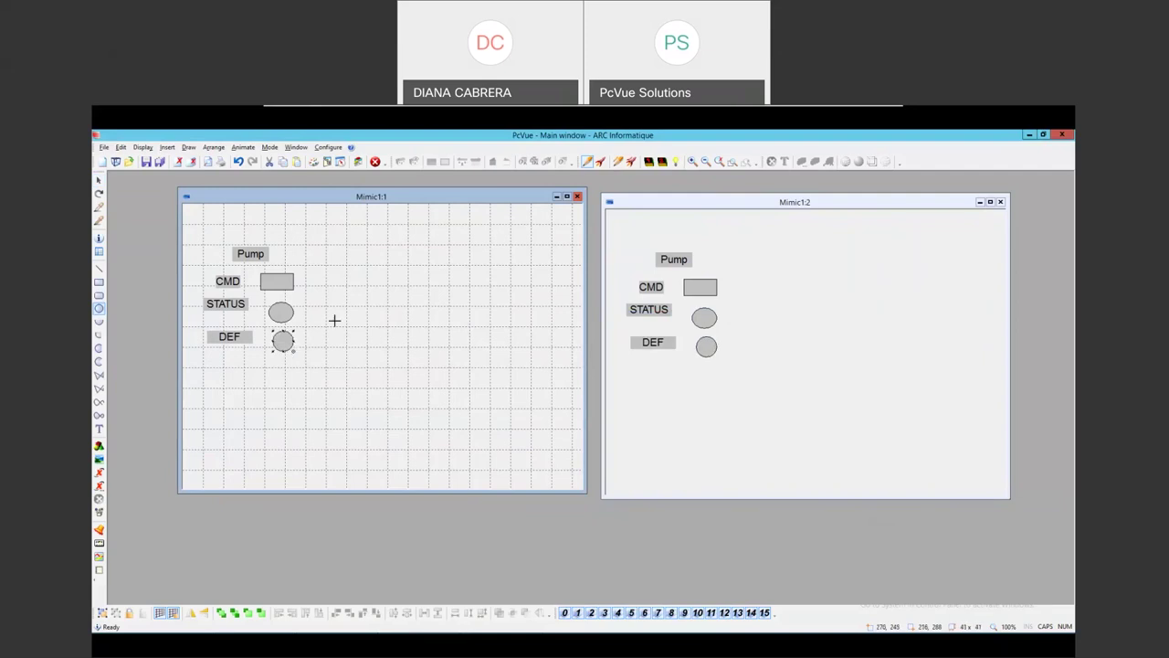
{"action": "right_click", "coordinate": [285, 341]}
{"action": "mouse_move", "coordinate": [368, 495]}
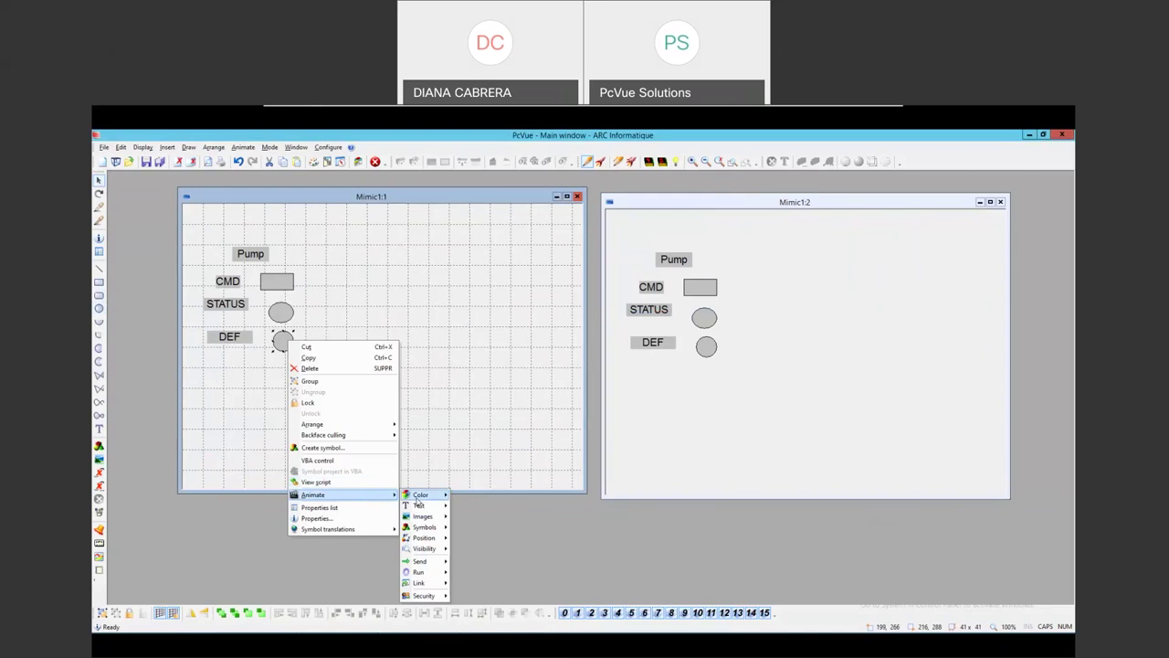
{"action": "mouse_move", "coordinate": [422, 494]}
{"action": "left_click", "coordinate": [483, 533]}
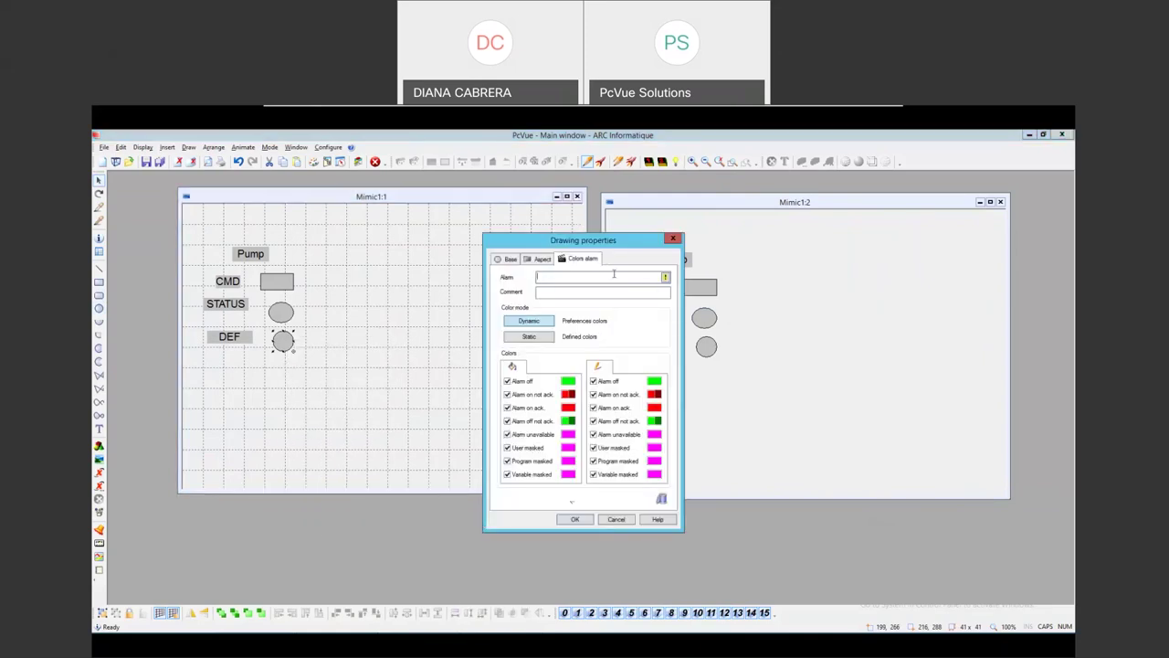
Link the circle's alarm colour animation to Station01.Pump01.DEF and apply it
{"action": "left_click", "coordinate": [664, 278]}
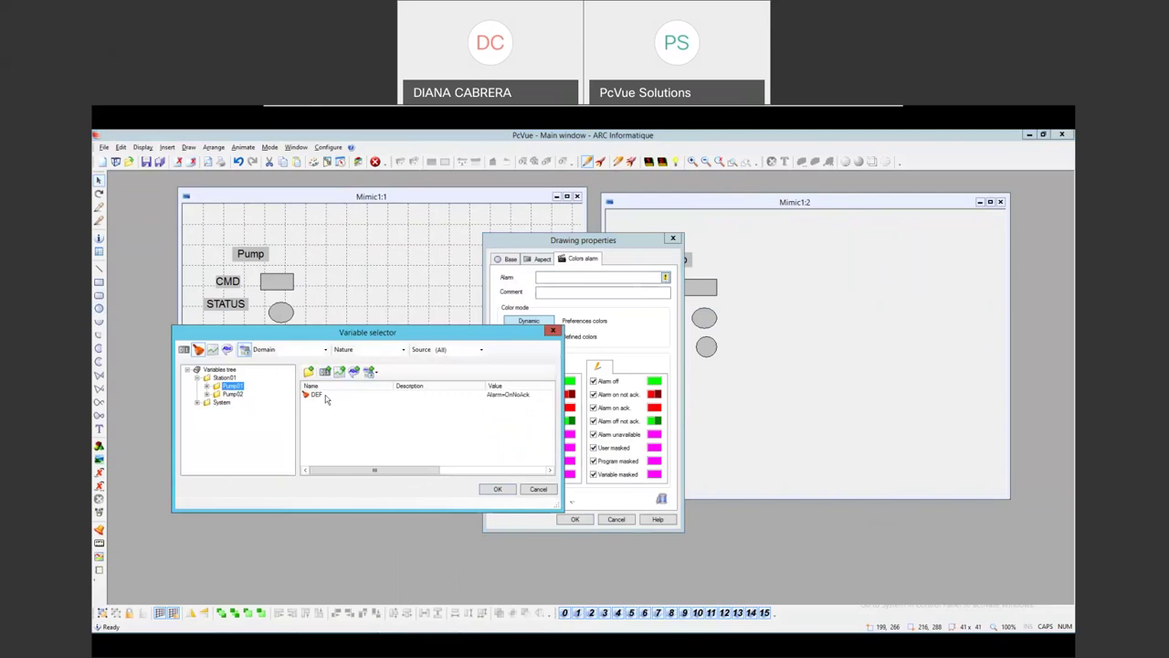
{"action": "left_click", "coordinate": [316, 395]}
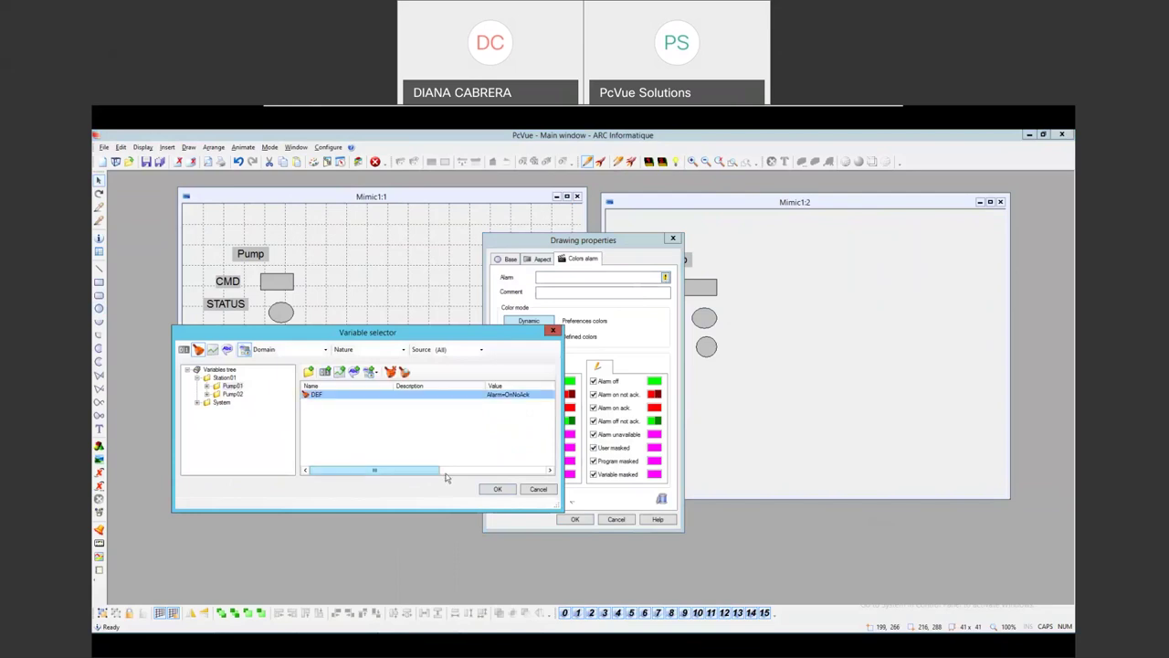
{"action": "left_click", "coordinate": [498, 490]}
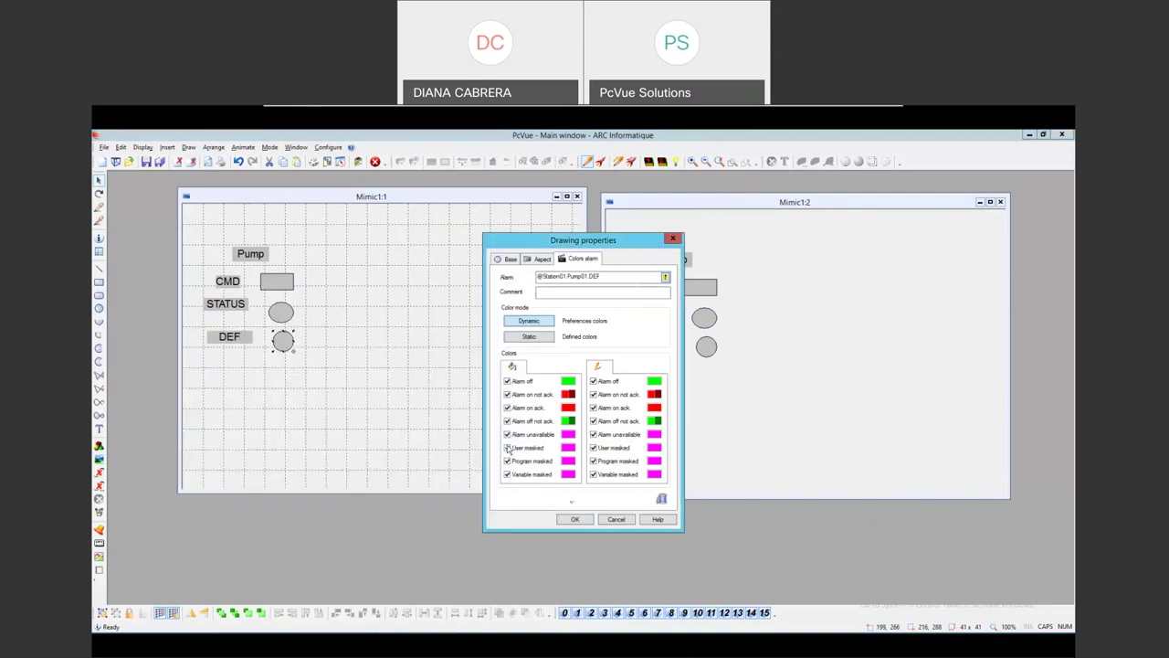
{"action": "left_click", "coordinate": [521, 340]}
{"action": "left_click", "coordinate": [575, 520]}
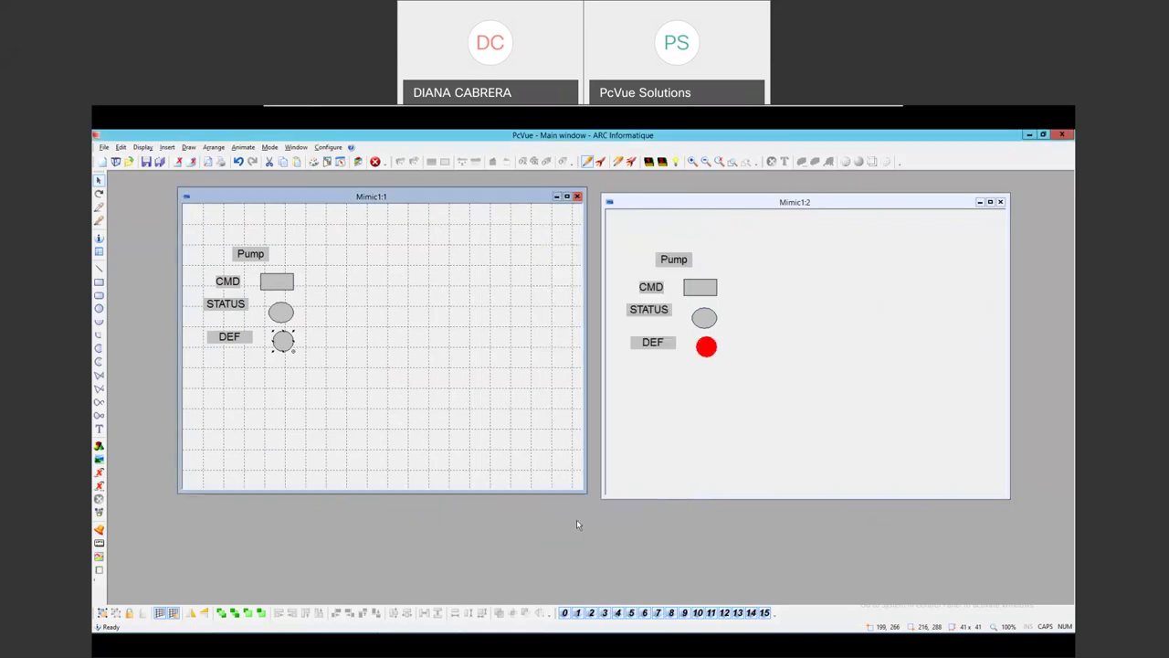
In the colour preferences for alarms on shapes, set level 10's Alarm off fill colour to cyan, compare level 9, and apply the preferences
{"action": "left_click", "coordinate": [336, 149]}
{"action": "mouse_move", "coordinate": [365, 209]}
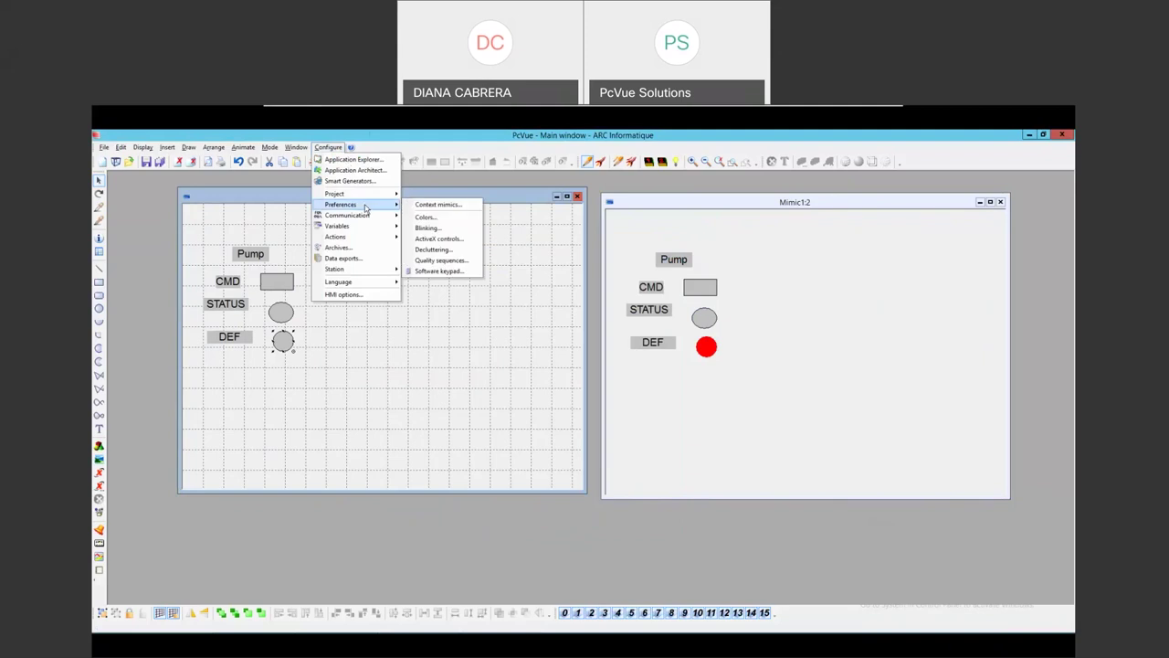
{"action": "left_click", "coordinate": [435, 222]}
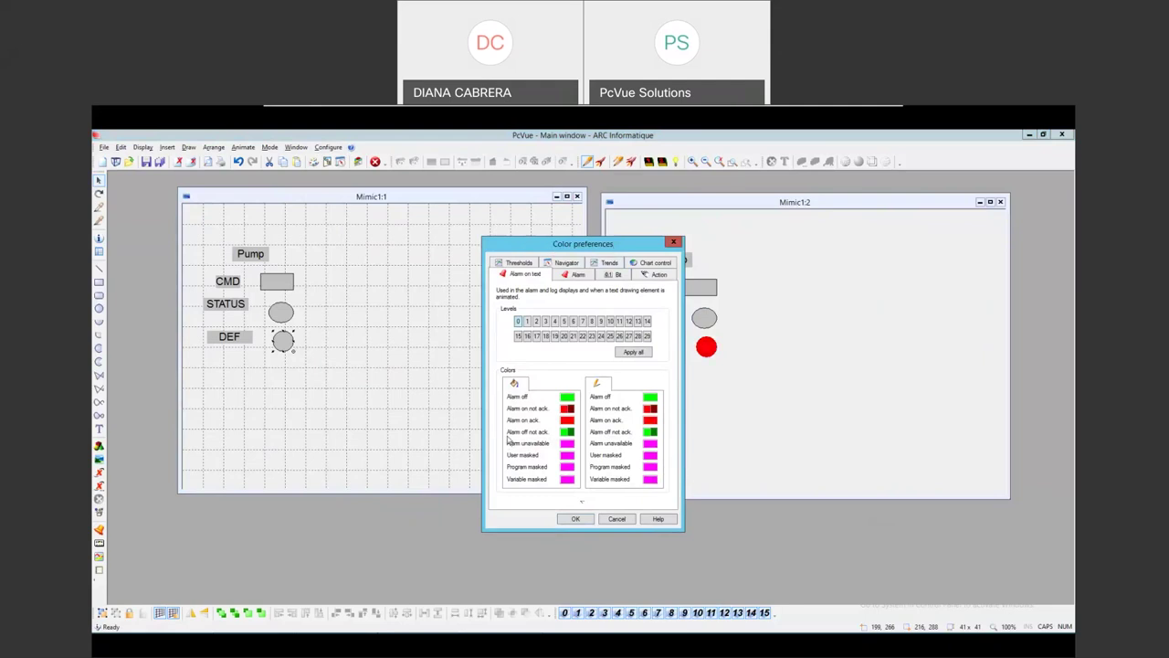
{"action": "left_click", "coordinate": [578, 276]}
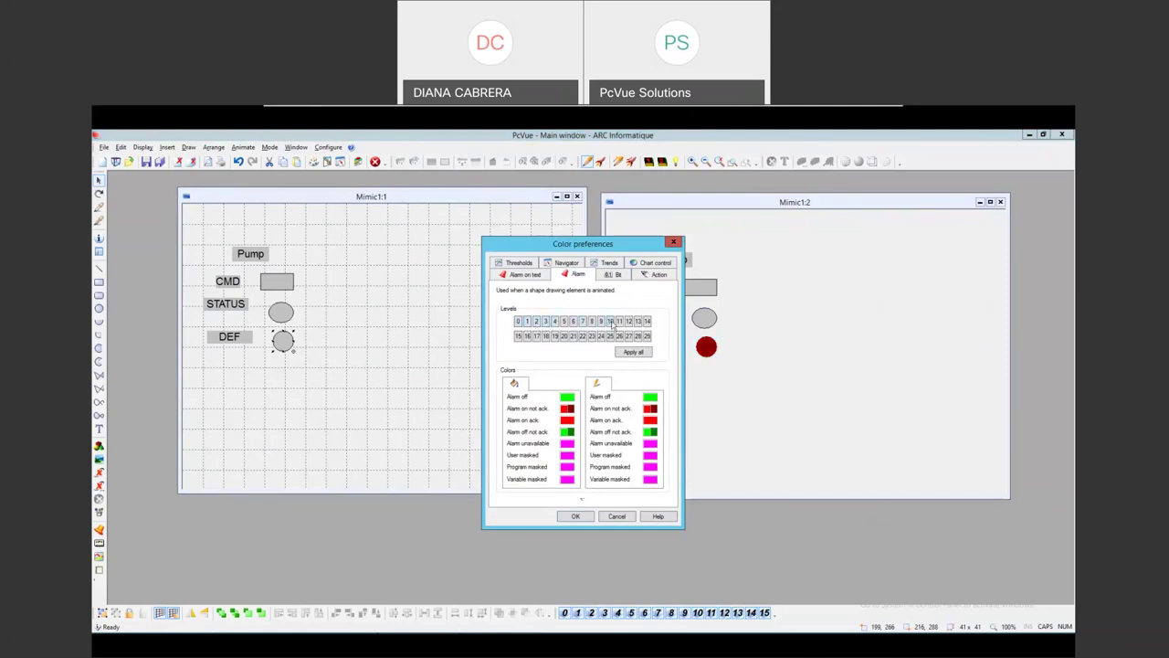
{"action": "left_click", "coordinate": [568, 398]}
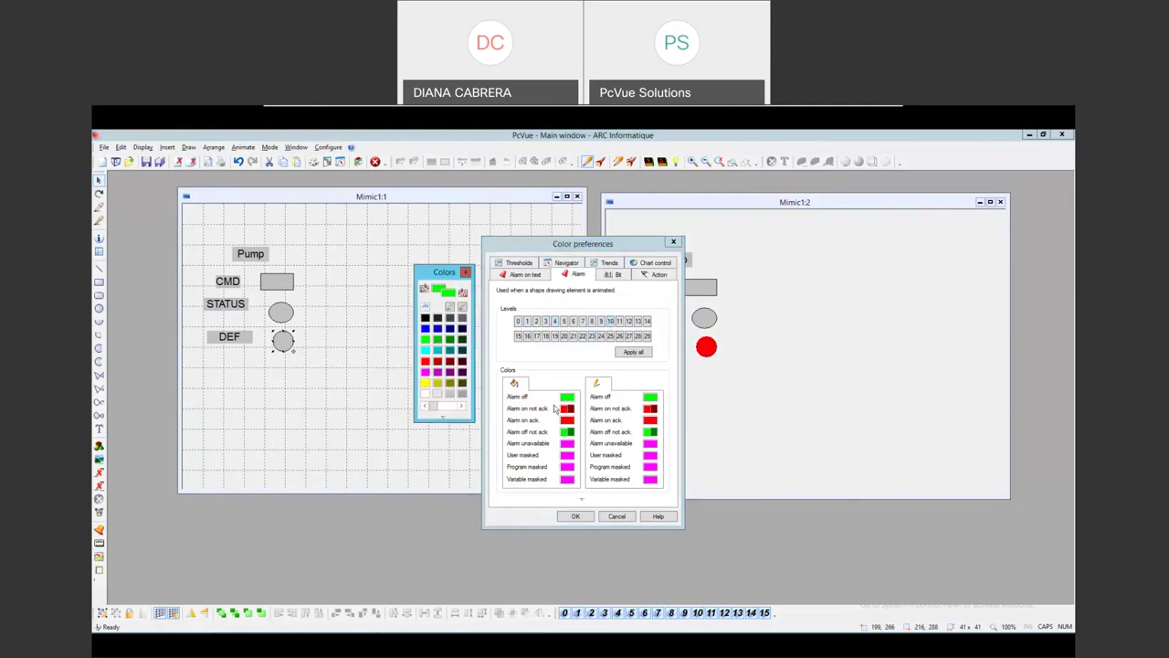
{"action": "left_click", "coordinate": [425, 351]}
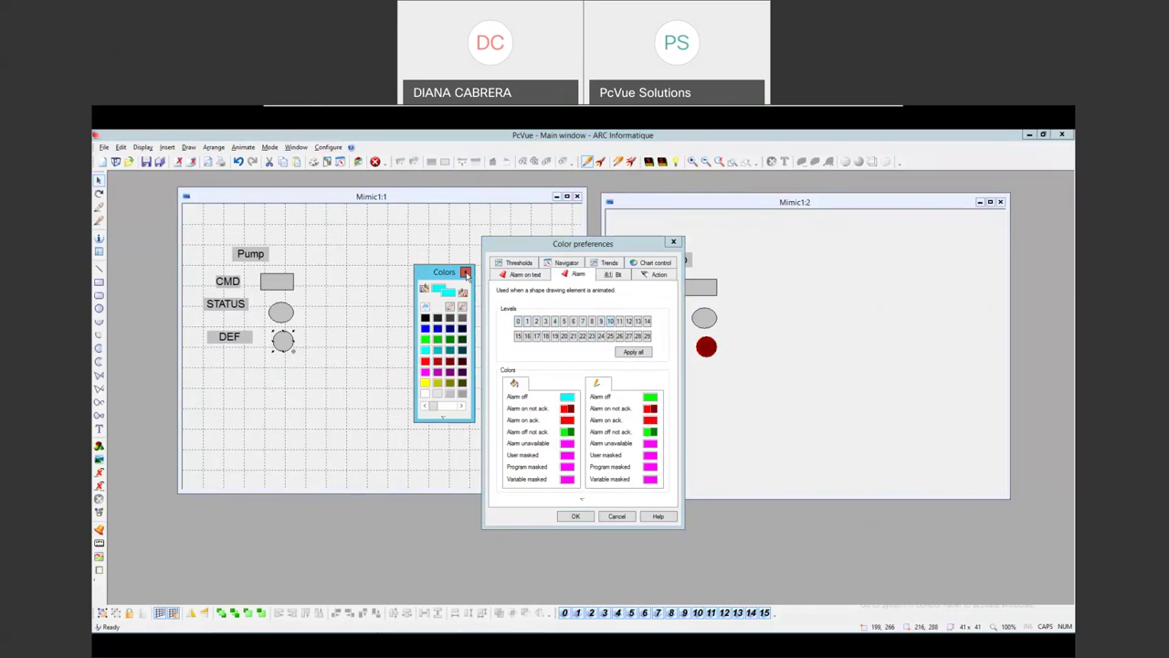
{"action": "left_click", "coordinate": [465, 272]}
{"action": "left_click", "coordinate": [600, 321]}
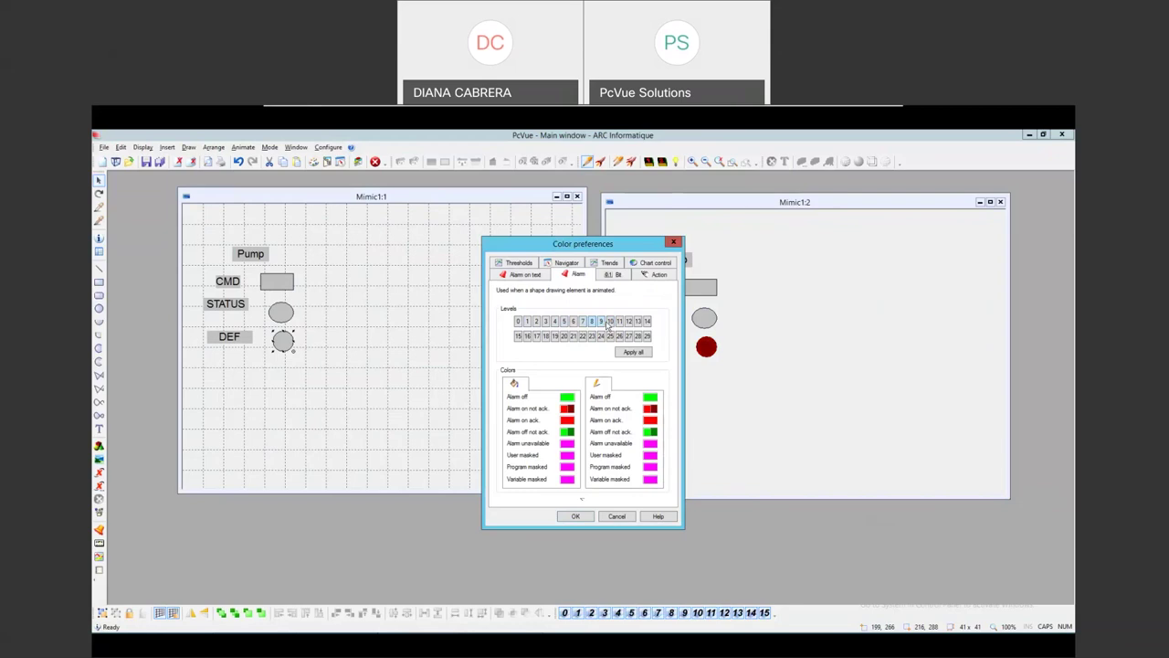
{"action": "left_click", "coordinate": [612, 321]}
{"action": "left_click", "coordinate": [576, 517]}
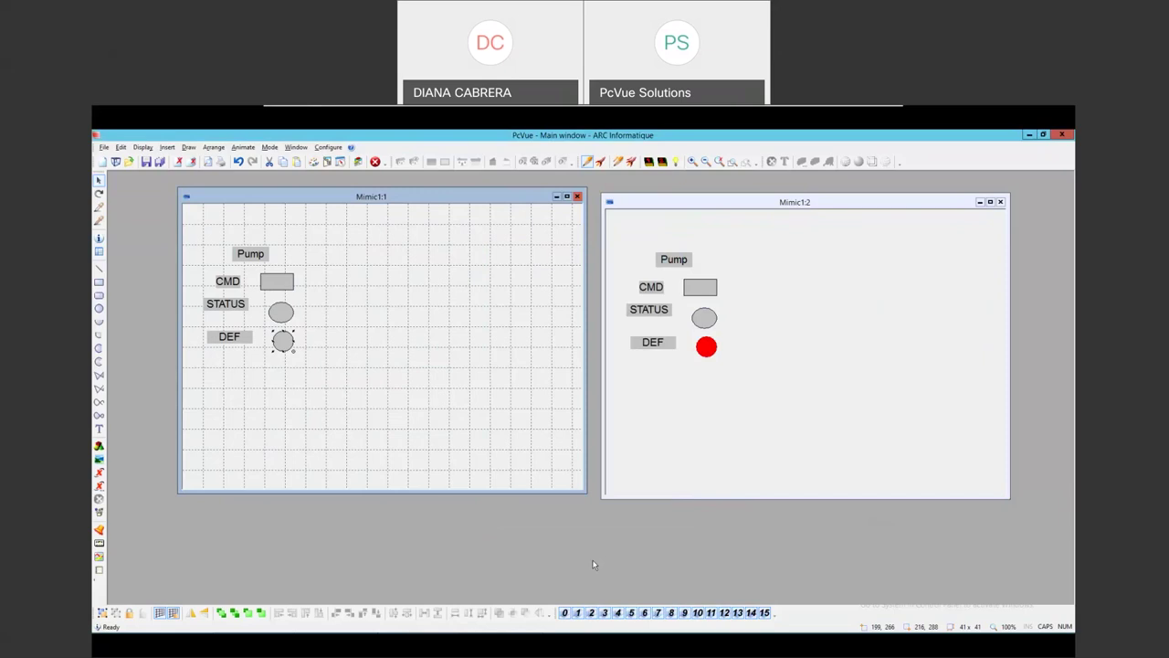
Switch to OPC Quick Client, shrink its window over the mimics and asynchronously write 0 to the Pump01_TH item
{"action": "left_click", "coordinate": [267, 626]}
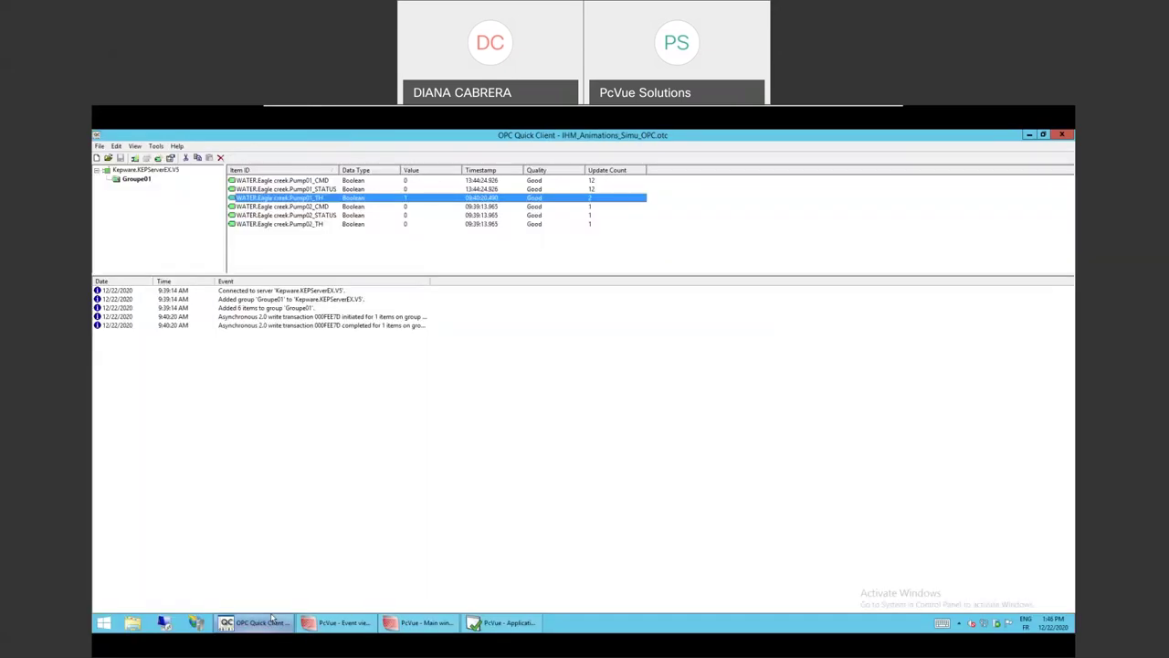
{"action": "left_click_drag", "start_coordinate": [184, 135], "coordinate": [404, 399]}
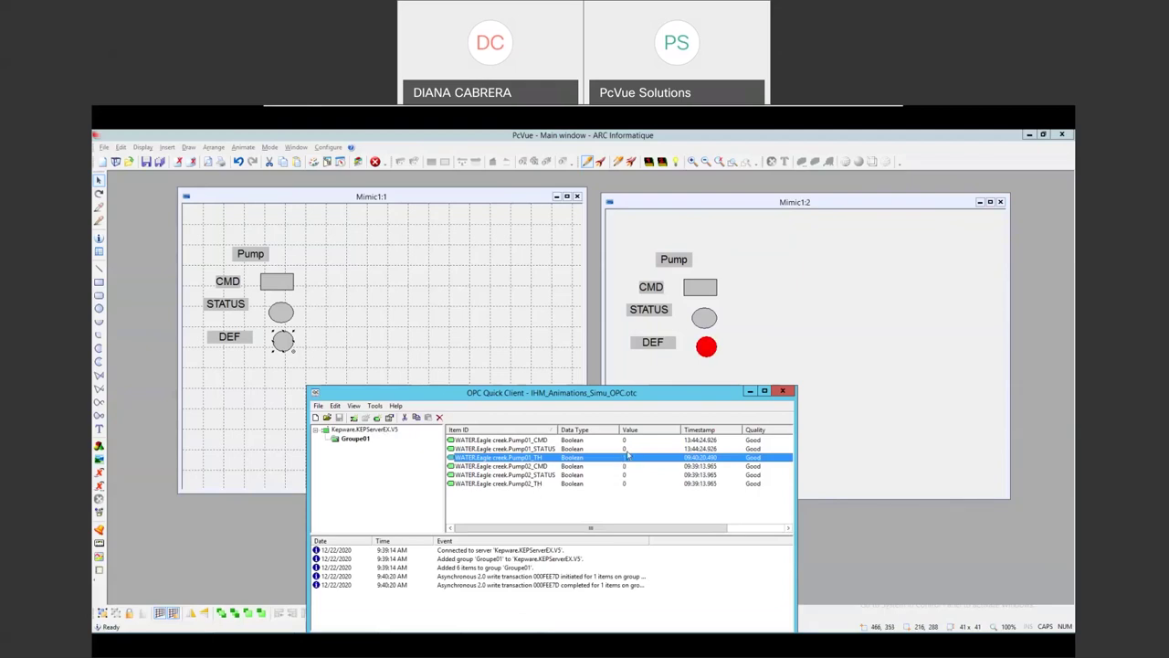
{"action": "right_click", "coordinate": [549, 459]}
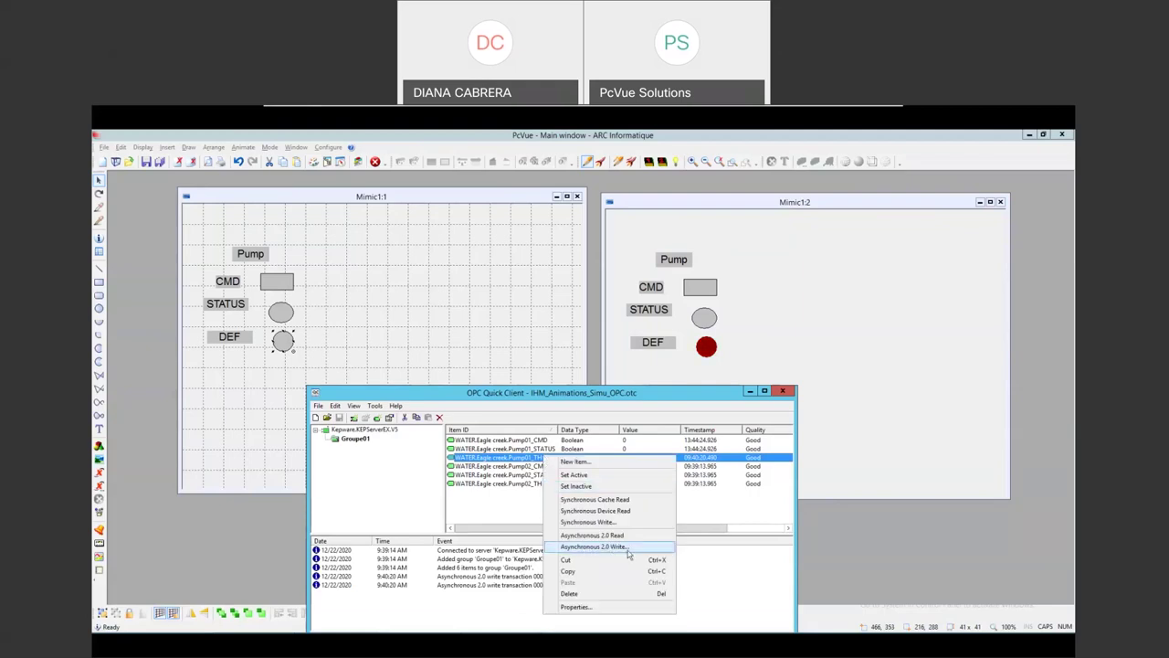
{"action": "left_click", "coordinate": [621, 547]}
{"action": "type", "text": "0"}
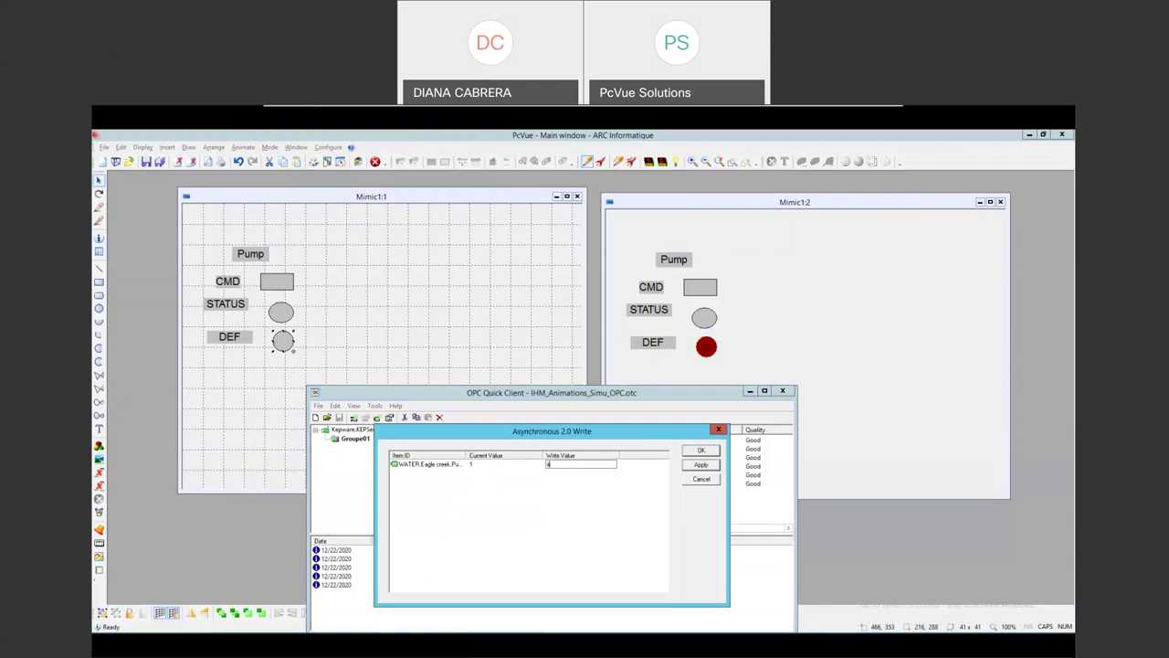
{"action": "left_click", "coordinate": [698, 451]}
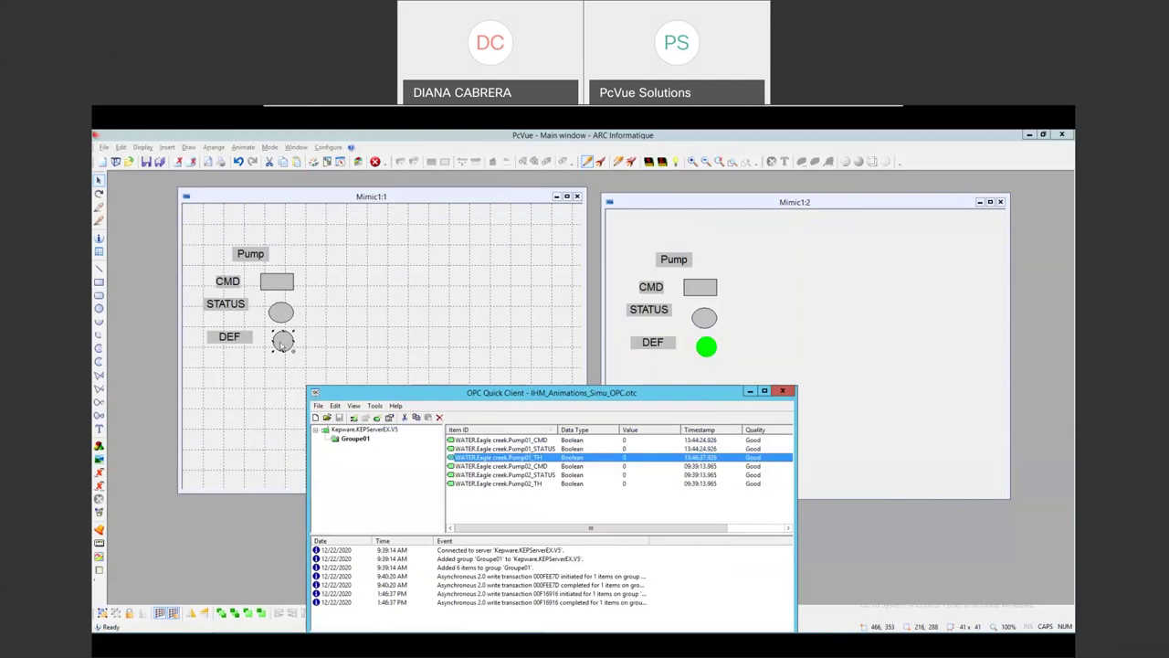
Examine the alarm colour animation settings of the DEF circle in the design window
{"action": "double_click", "coordinate": [281, 345]}
{"action": "left_click", "coordinate": [581, 328]}
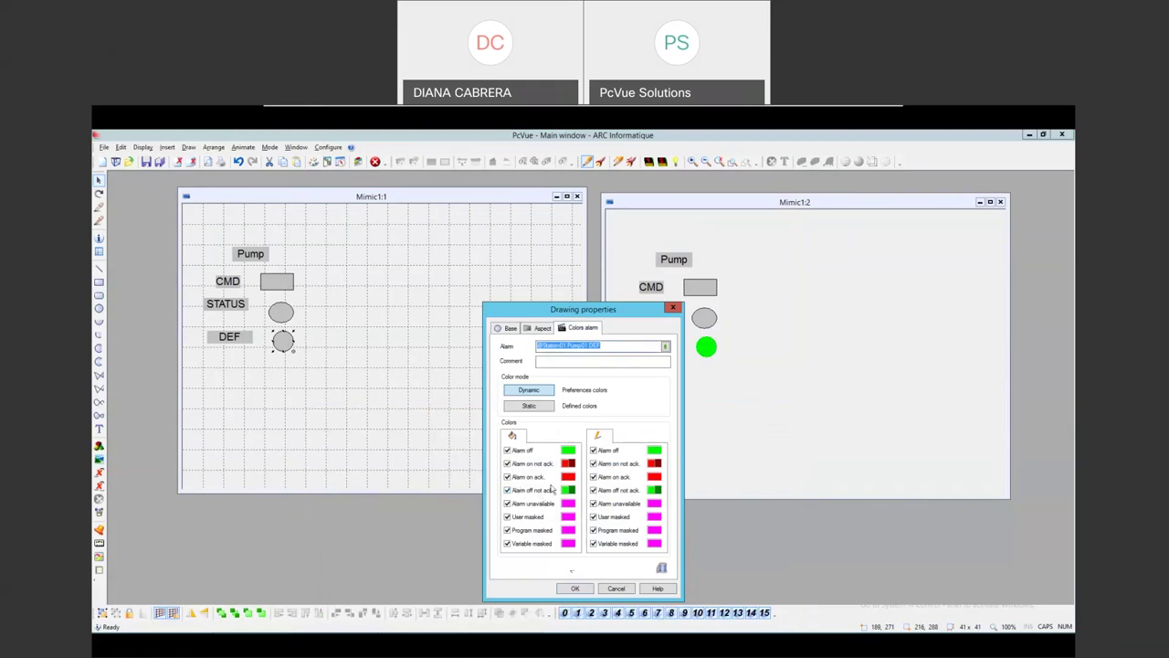
{"action": "left_click", "coordinate": [565, 588]}
Return to OPC Quick Client and asynchronously write 1 to the Pump01_TH item
{"action": "mouse_move", "coordinate": [261, 628]}
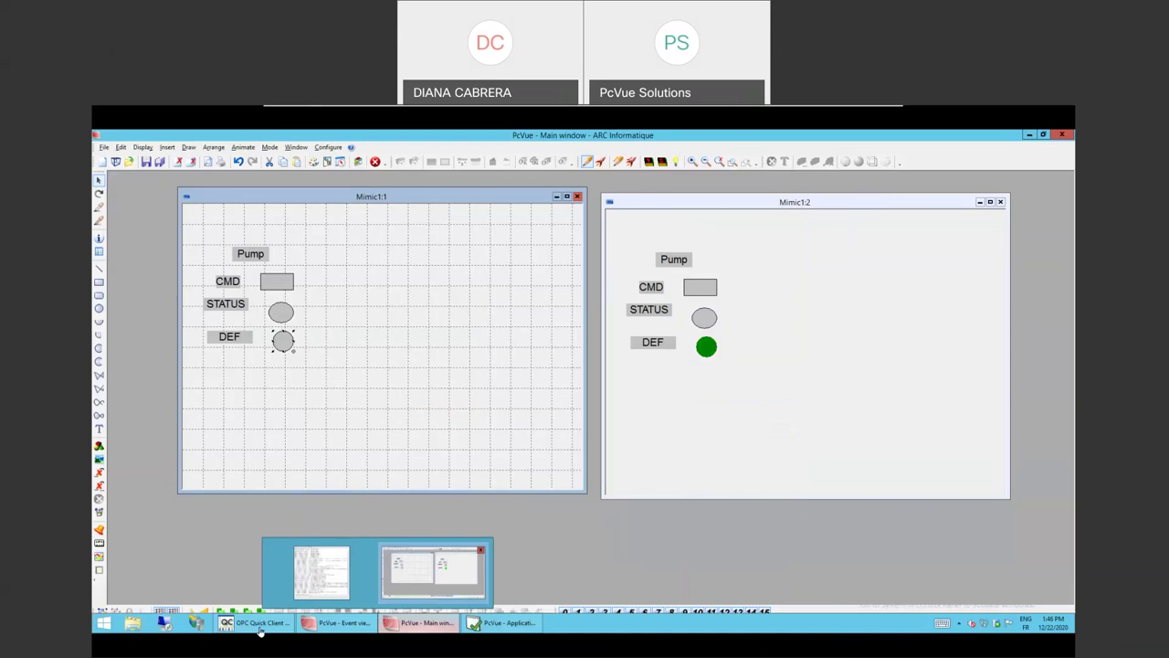
{"action": "left_click", "coordinate": [434, 571]}
{"action": "right_click", "coordinate": [587, 460]}
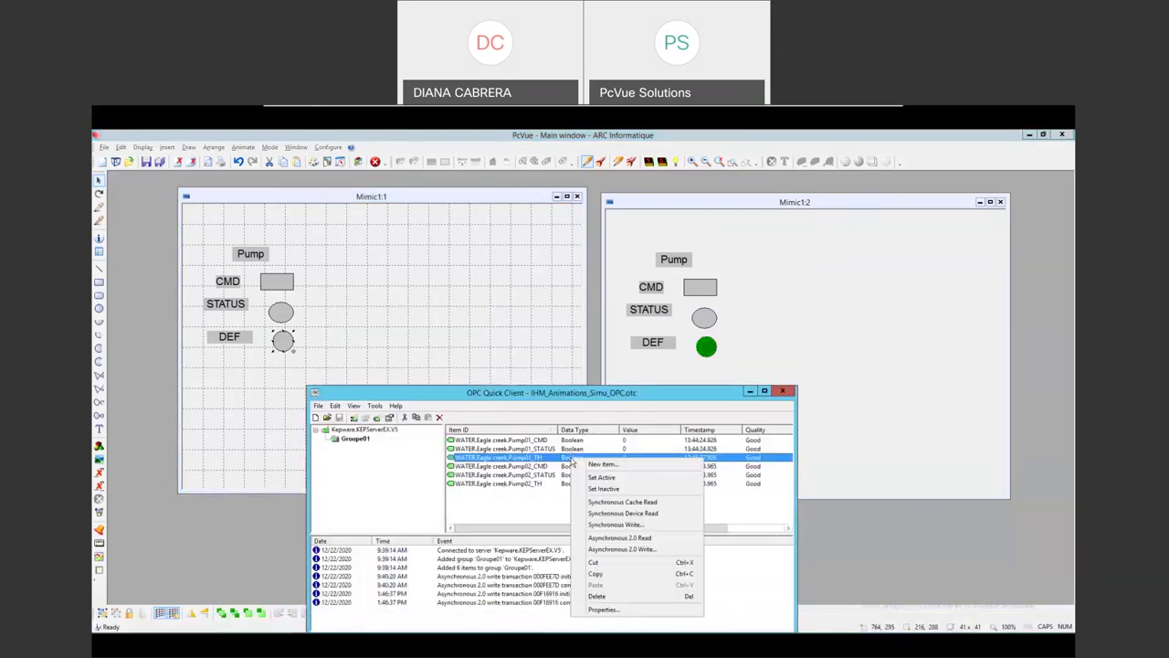
{"action": "left_click", "coordinate": [630, 551]}
{"action": "type", "text": "1"}
{"action": "left_click", "coordinate": [701, 450]}
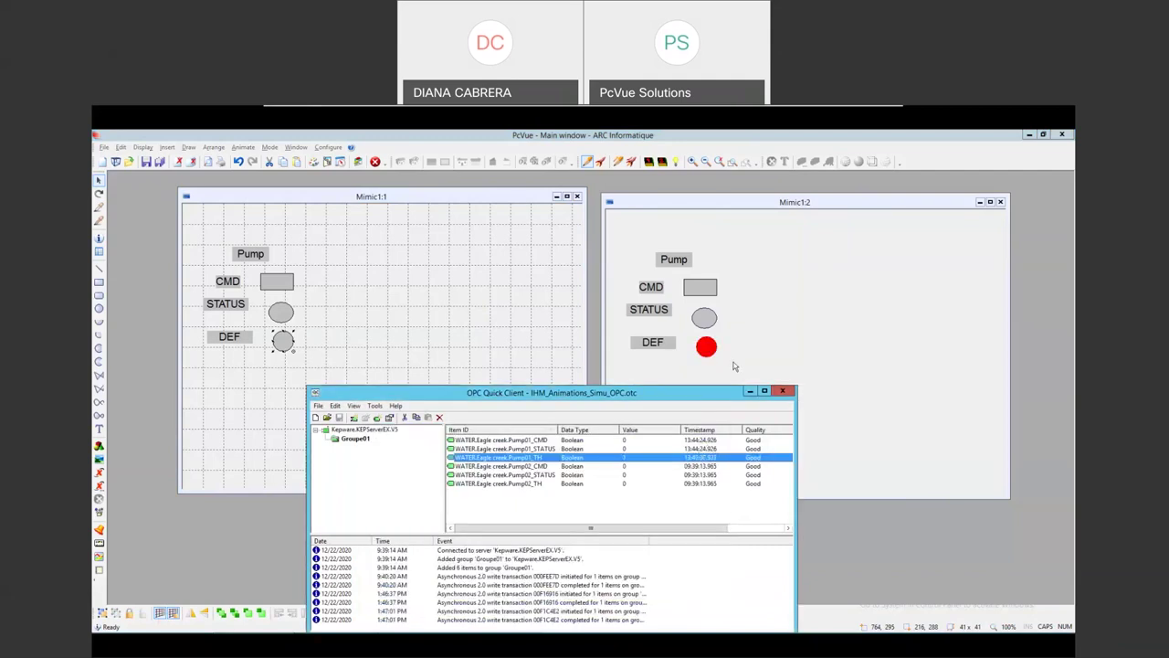
In the design window, move the CMD, STATUS and DEF labels and shapes down together to leave space under the Pump label
{"action": "left_click", "coordinate": [370, 268]}
{"action": "left_click_drag", "start_coordinate": [318, 357], "coordinate": [227, 349]}
{"action": "left_click", "coordinate": [255, 294]}
Start inserting an image from the COMMANDS library and filter its pictures by *ST*
{"action": "left_click", "coordinate": [169, 147]}
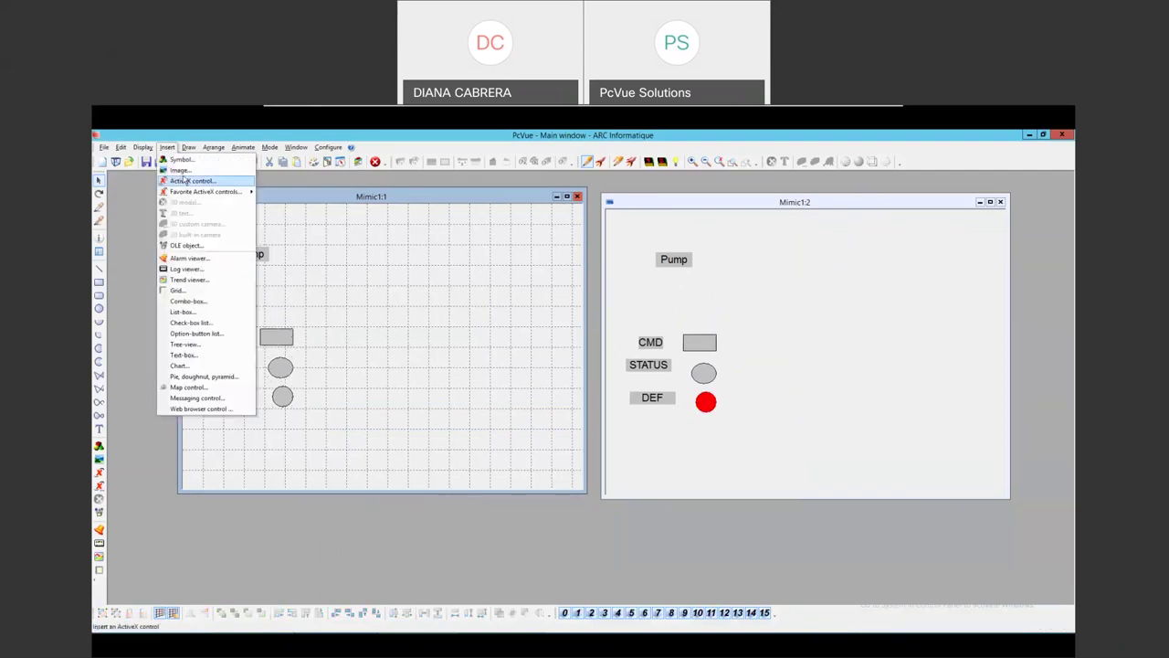
{"action": "left_click", "coordinate": [188, 178]}
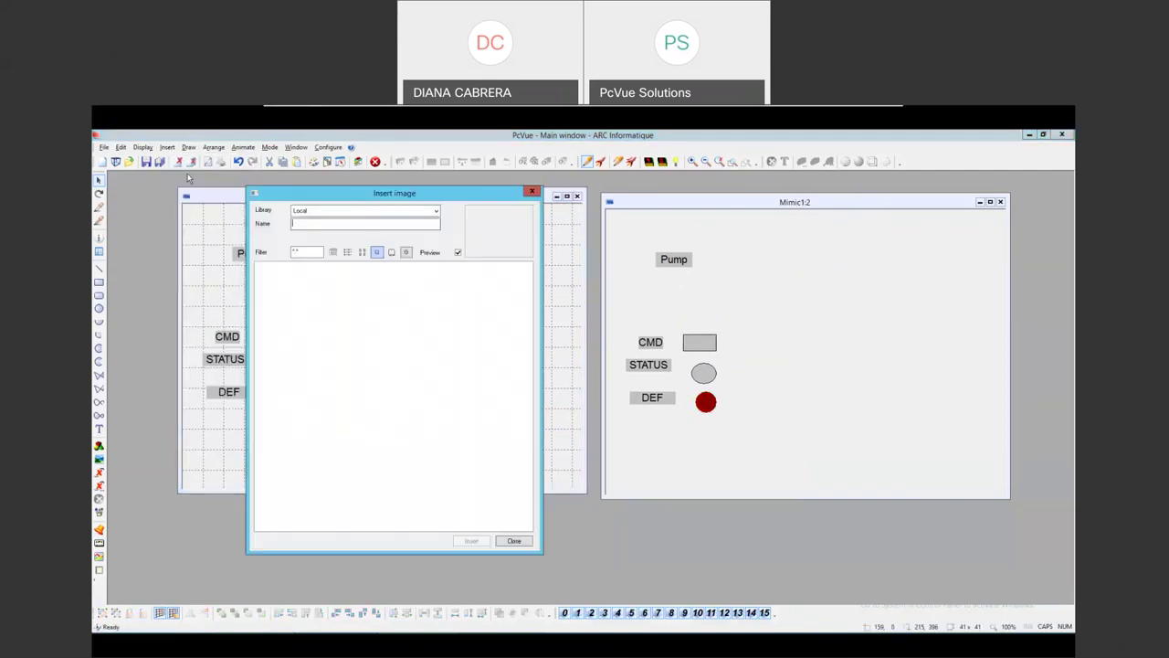
{"action": "left_click", "coordinate": [436, 211]}
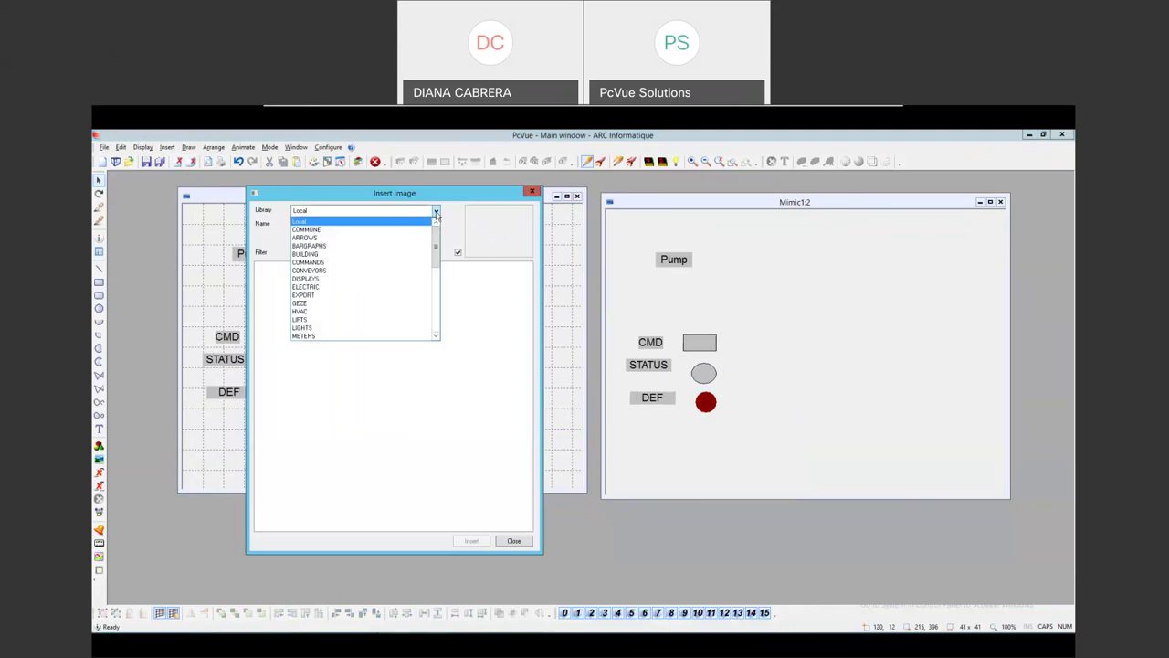
{"action": "left_click", "coordinate": [323, 264]}
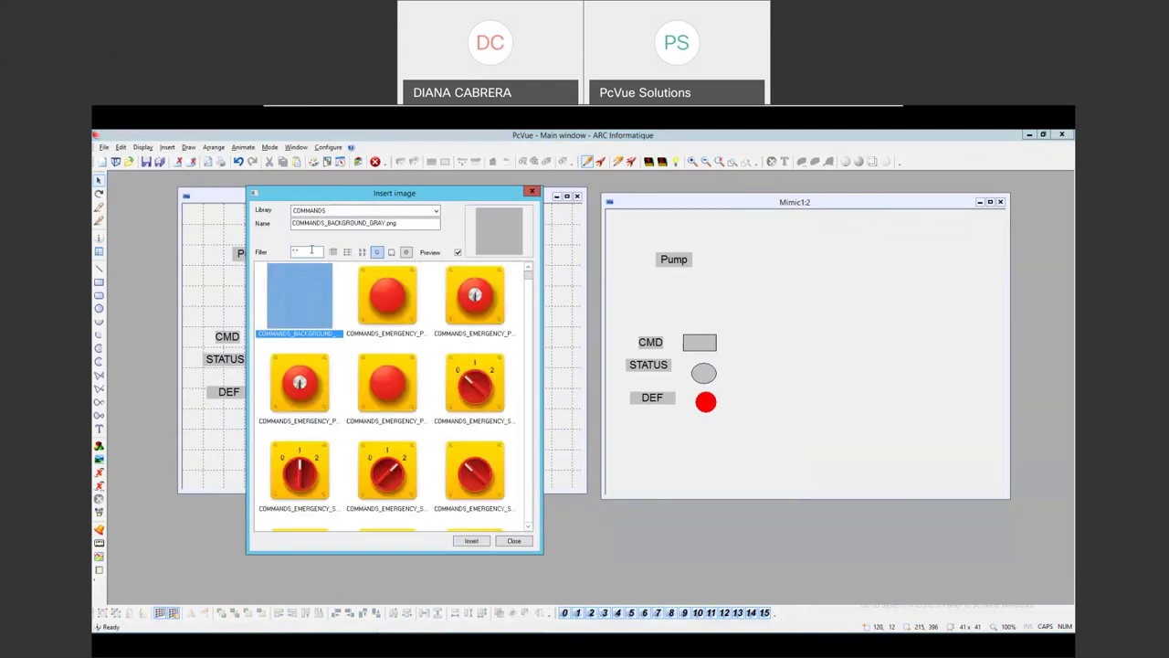
{"action": "triple_click", "coordinate": [315, 252]}
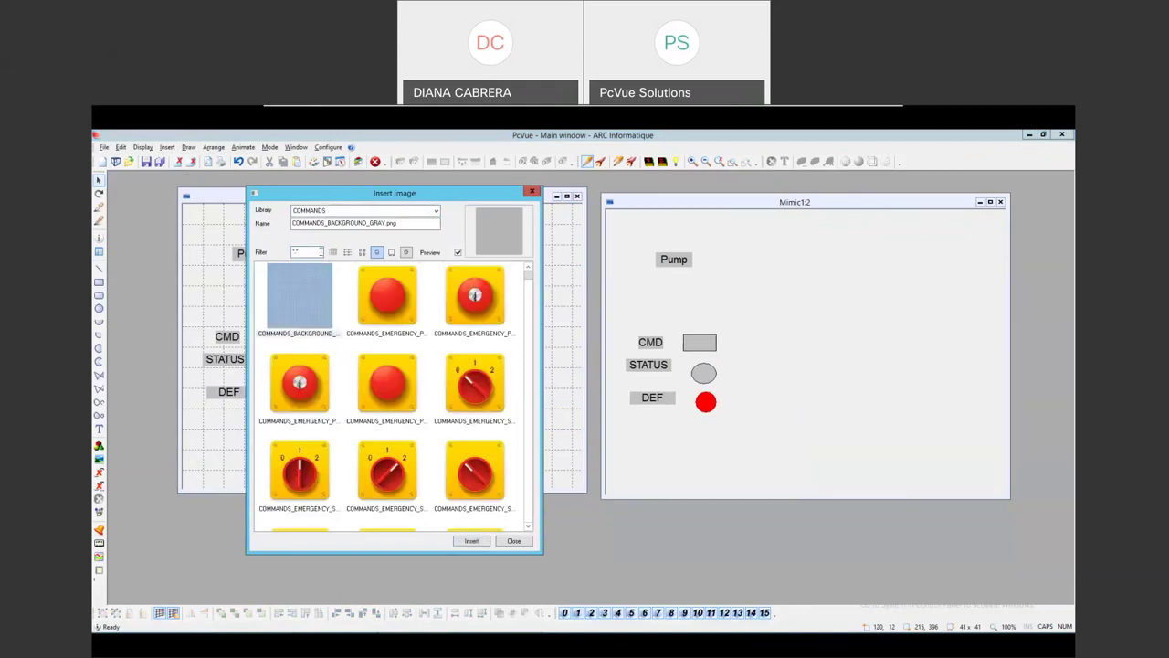
{"action": "type", "text": "t"}
{"action": "type", "text": "ST"}
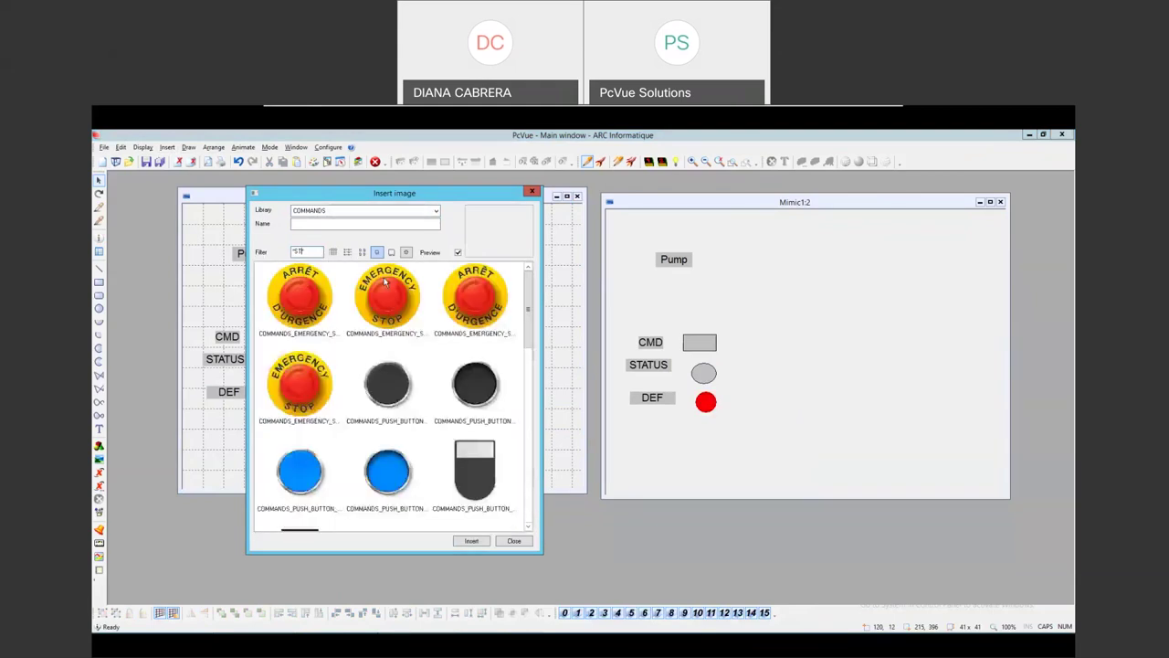
Insert the STOP/START selector image in the START position and place it between the Pump label and the lowered CMD, STATUS and DEF rows
{"action": "left_click_drag", "start_coordinate": [527, 308], "coordinate": [527, 477]}
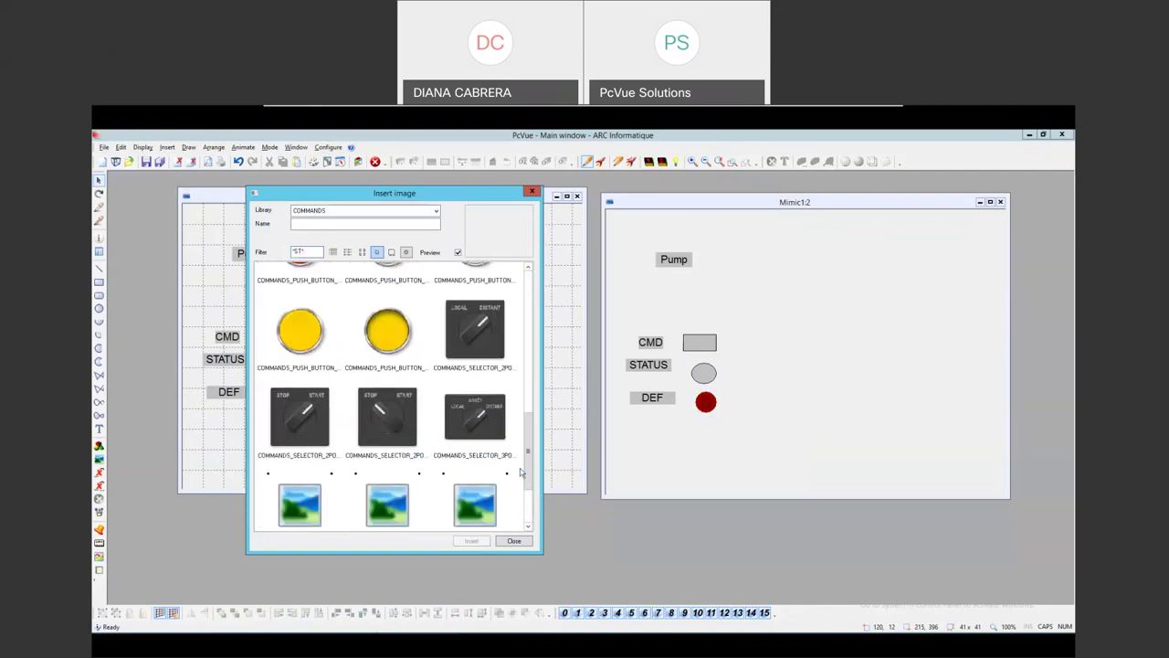
{"action": "left_click", "coordinate": [305, 413]}
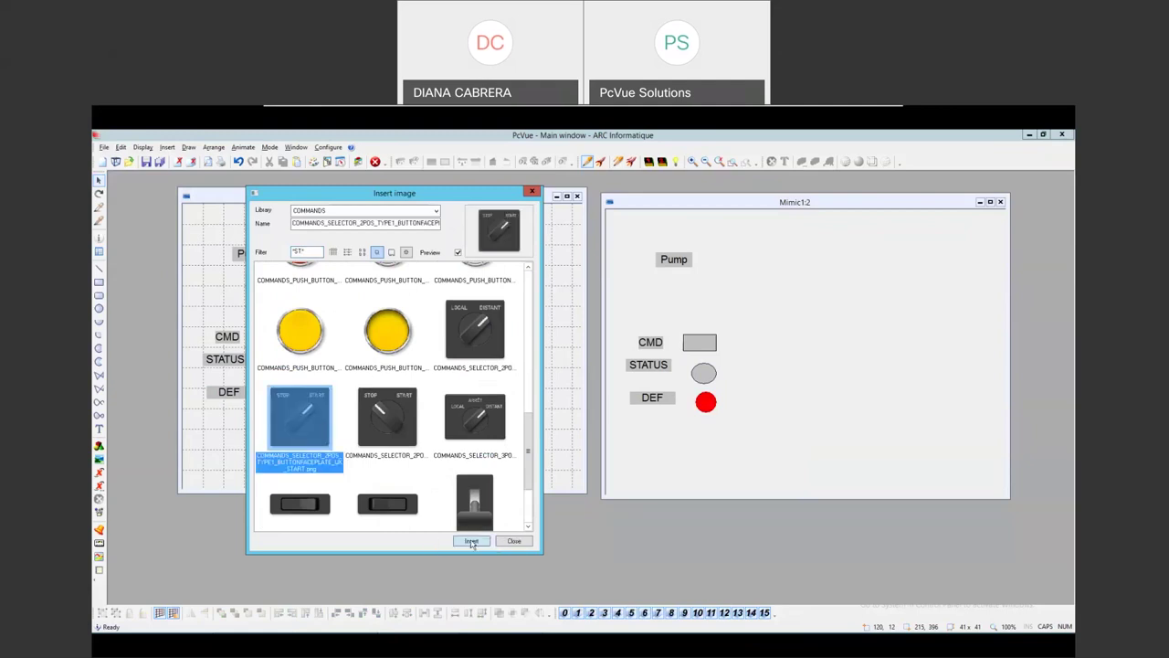
{"action": "left_click", "coordinate": [471, 542]}
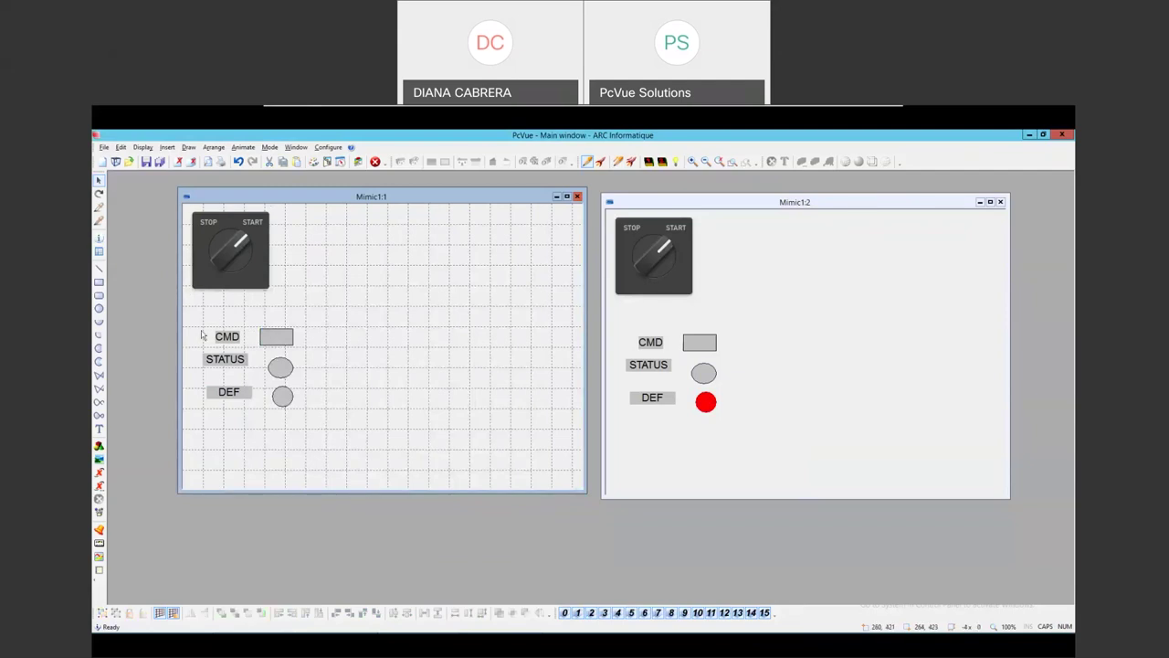
{"action": "left_click_drag", "start_coordinate": [311, 440], "coordinate": [226, 388]}
{"action": "left_click_drag", "start_coordinate": [242, 273], "coordinate": [261, 333]}
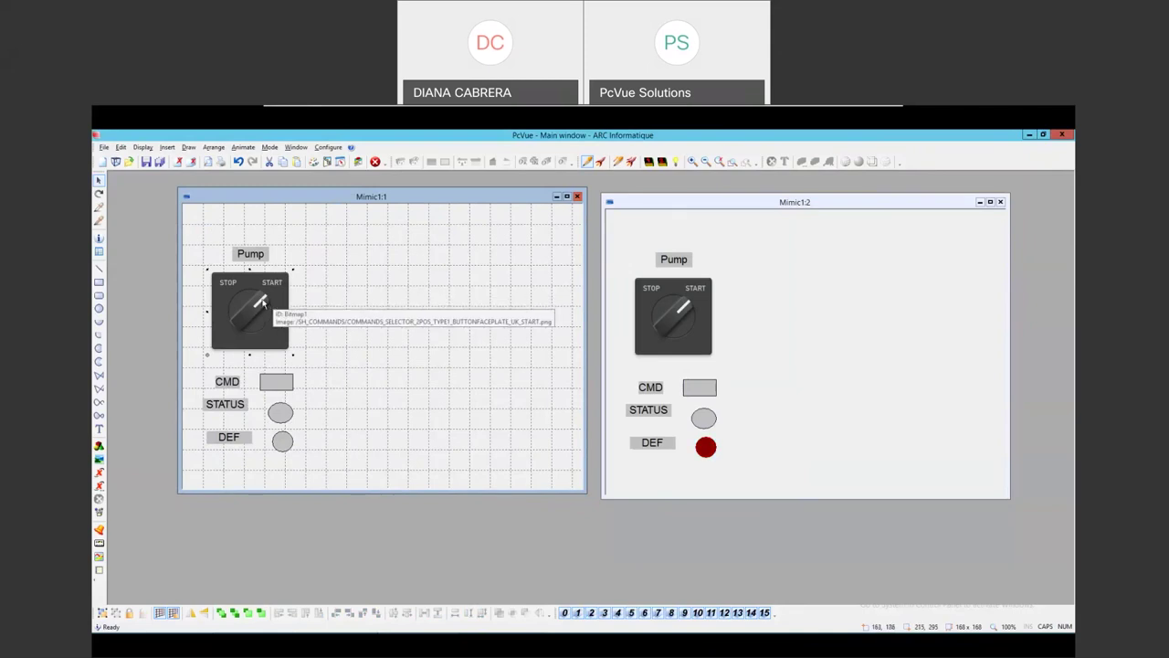
Add a bit-driven image animation to the selector picture and link it to Station01.Pump01.CMD
{"action": "right_click", "coordinate": [266, 300]}
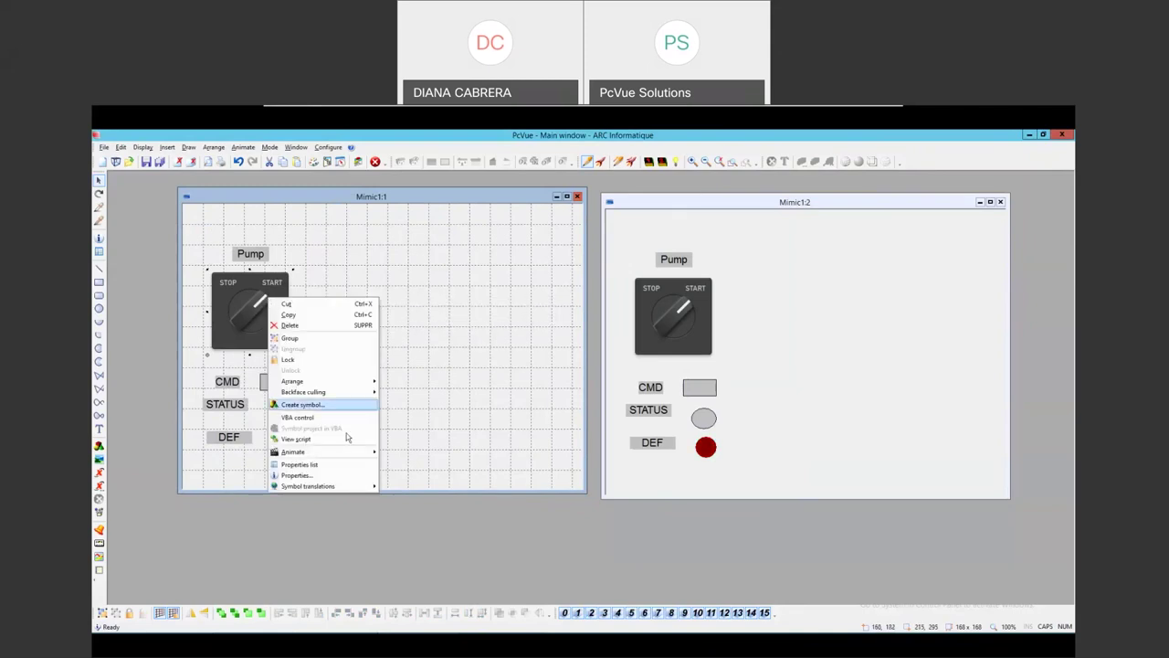
{"action": "mouse_move", "coordinate": [347, 452]}
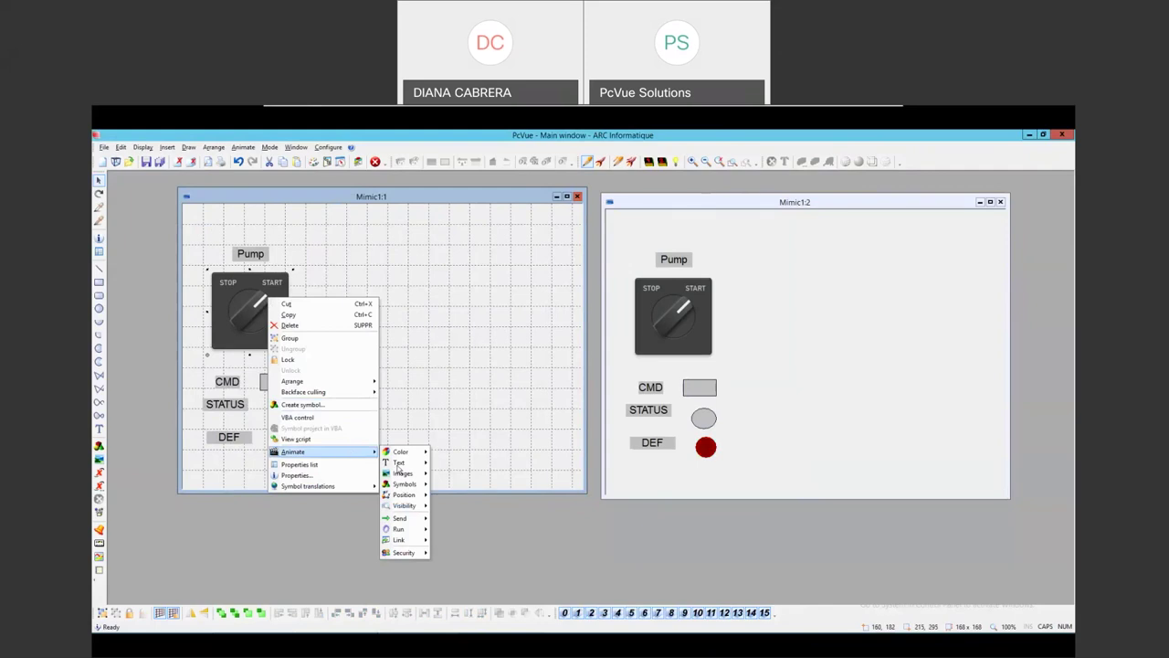
{"action": "mouse_move", "coordinate": [399, 470]}
{"action": "left_click", "coordinate": [467, 479]}
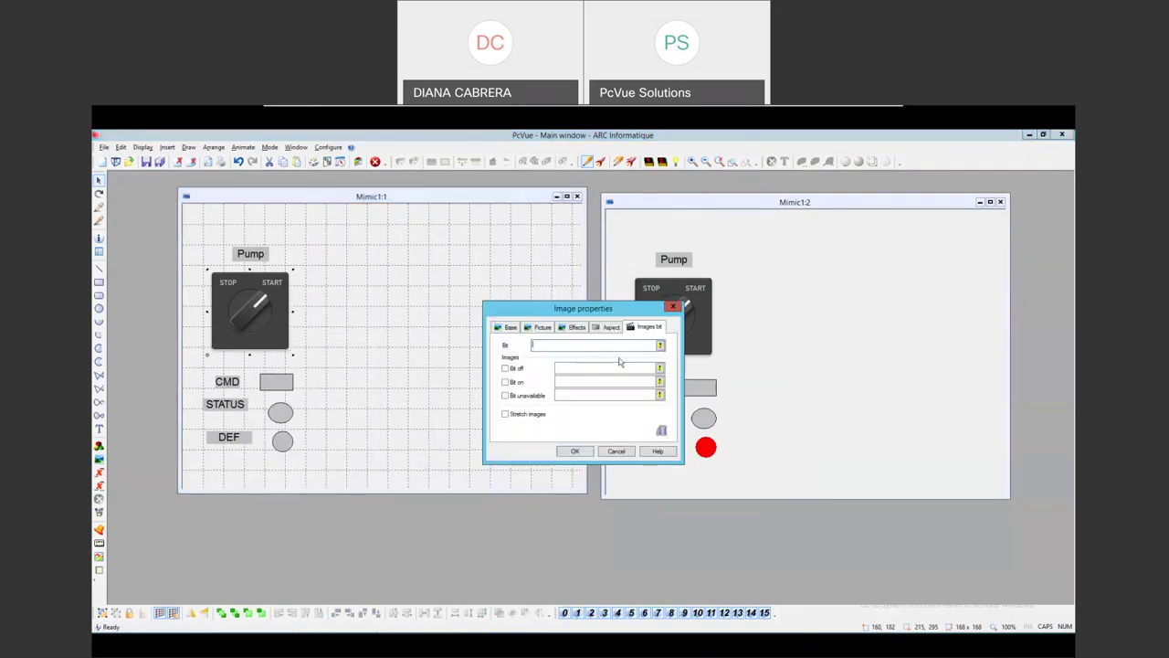
{"action": "left_click", "coordinate": [660, 345]}
{"action": "double_click", "coordinate": [317, 393]}
Enable the Bit off image and assign it the STOP/START selector picture turned to STOP
{"action": "left_click", "coordinate": [506, 368]}
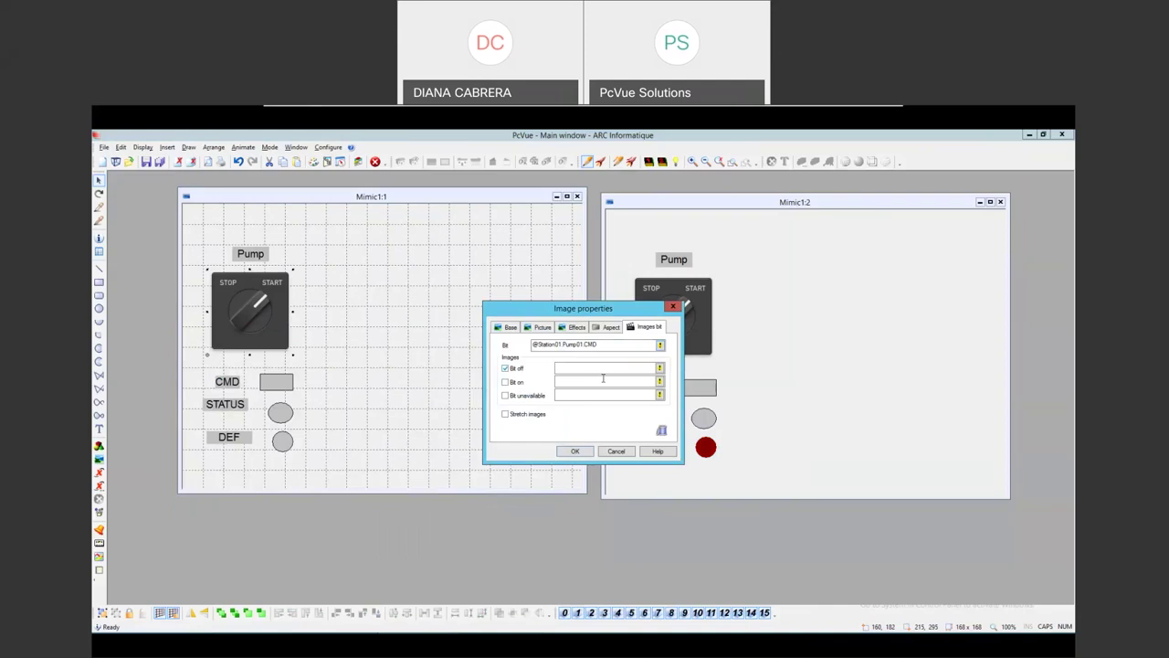
{"action": "left_click", "coordinate": [659, 369]}
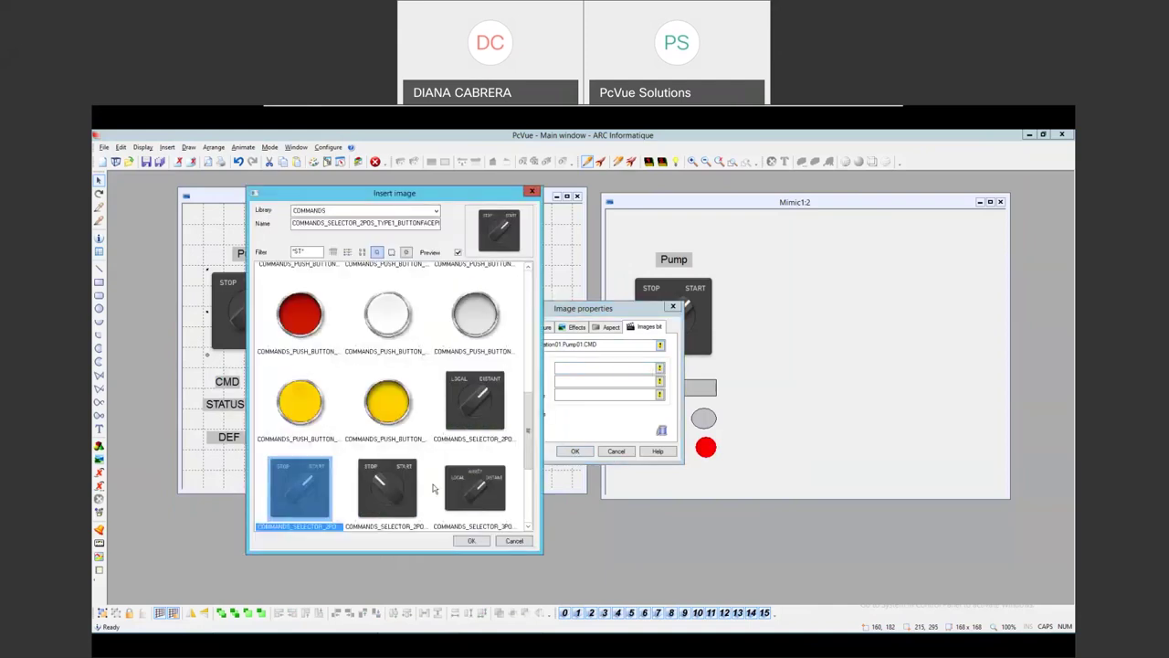
{"action": "left_click", "coordinate": [380, 475]}
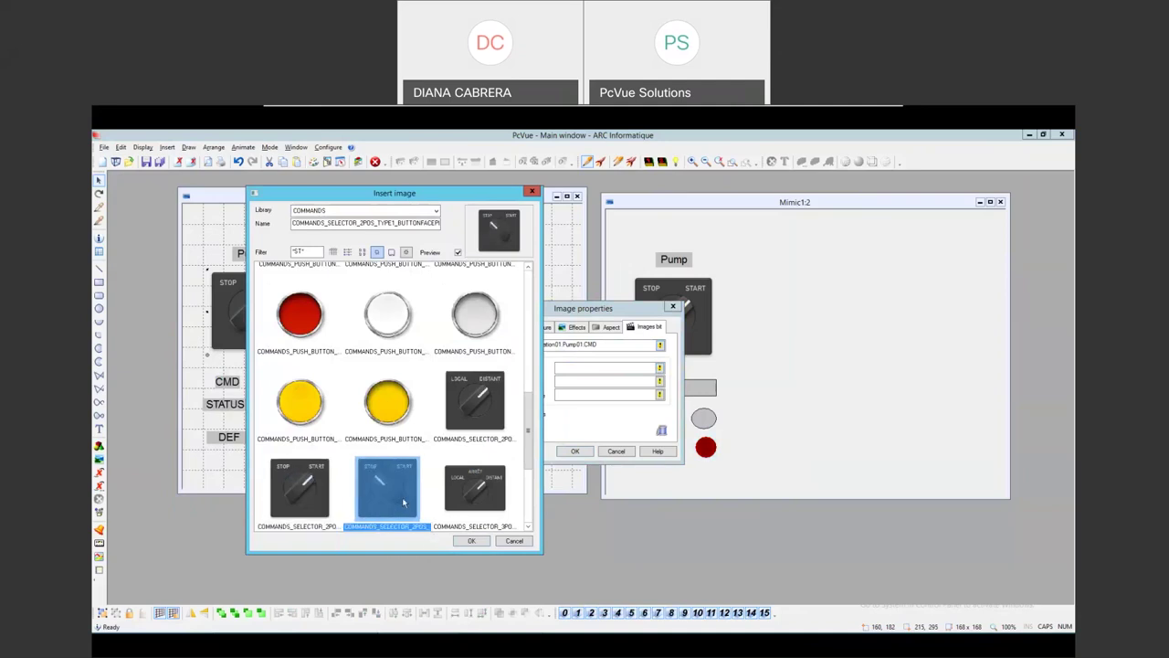
{"action": "left_click", "coordinate": [469, 540]}
Enable the Bit on image, assign it the STOP/START selector picture turned to START, and apply the image animation
{"action": "left_click", "coordinate": [506, 381]}
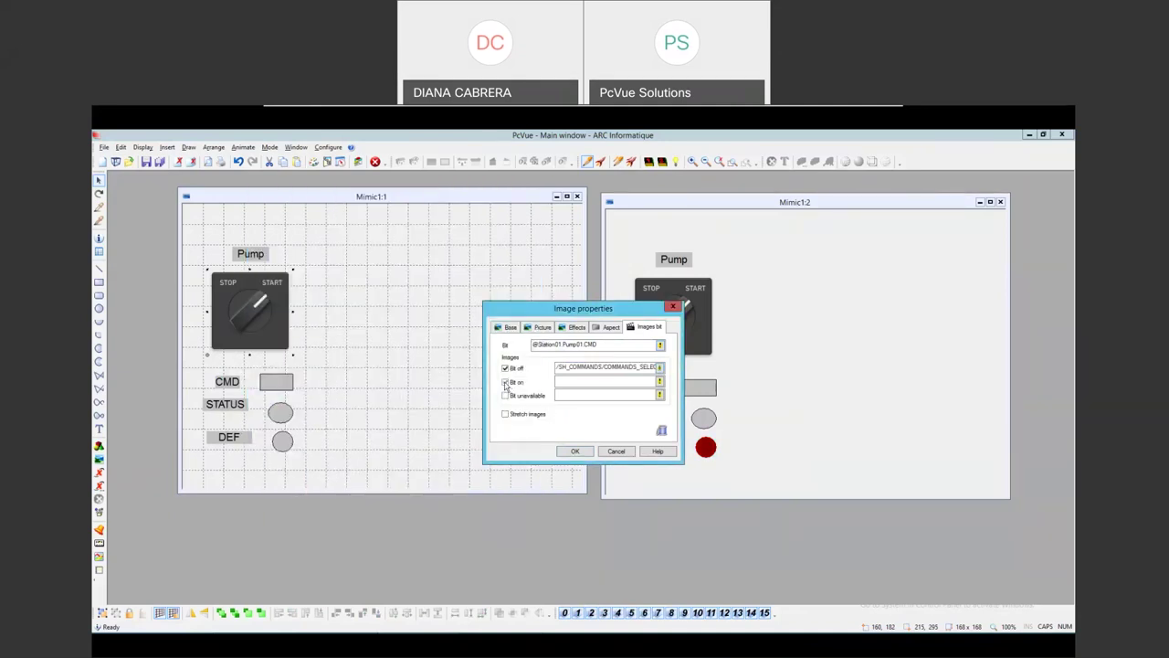
{"action": "left_click", "coordinate": [660, 383]}
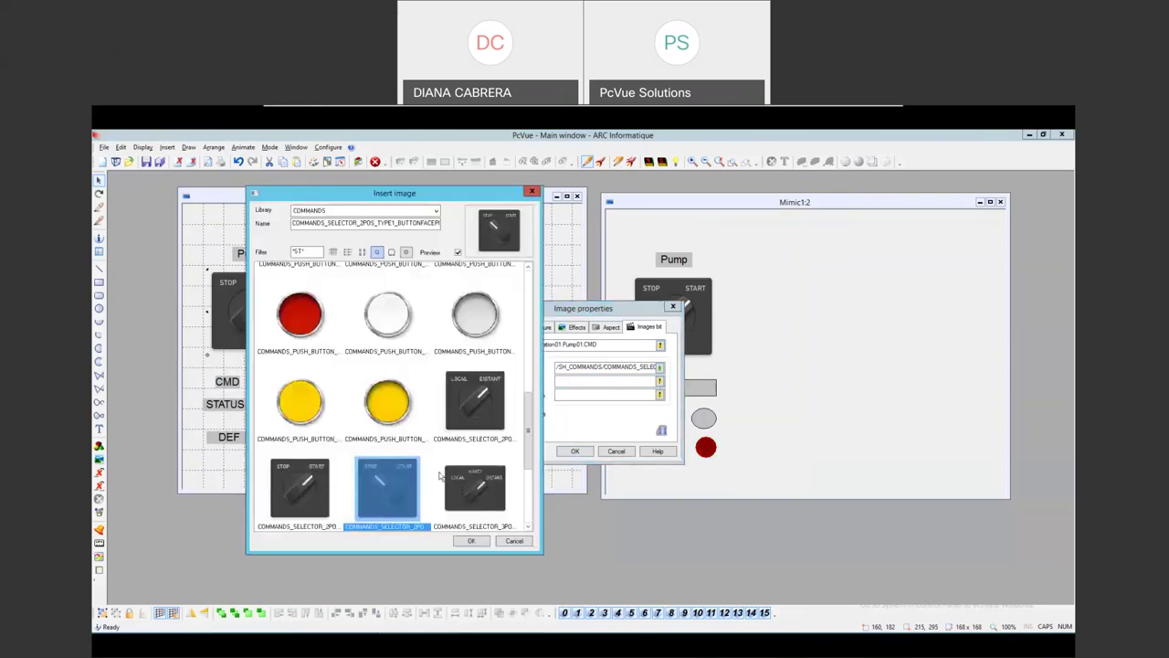
{"action": "left_click", "coordinate": [295, 491]}
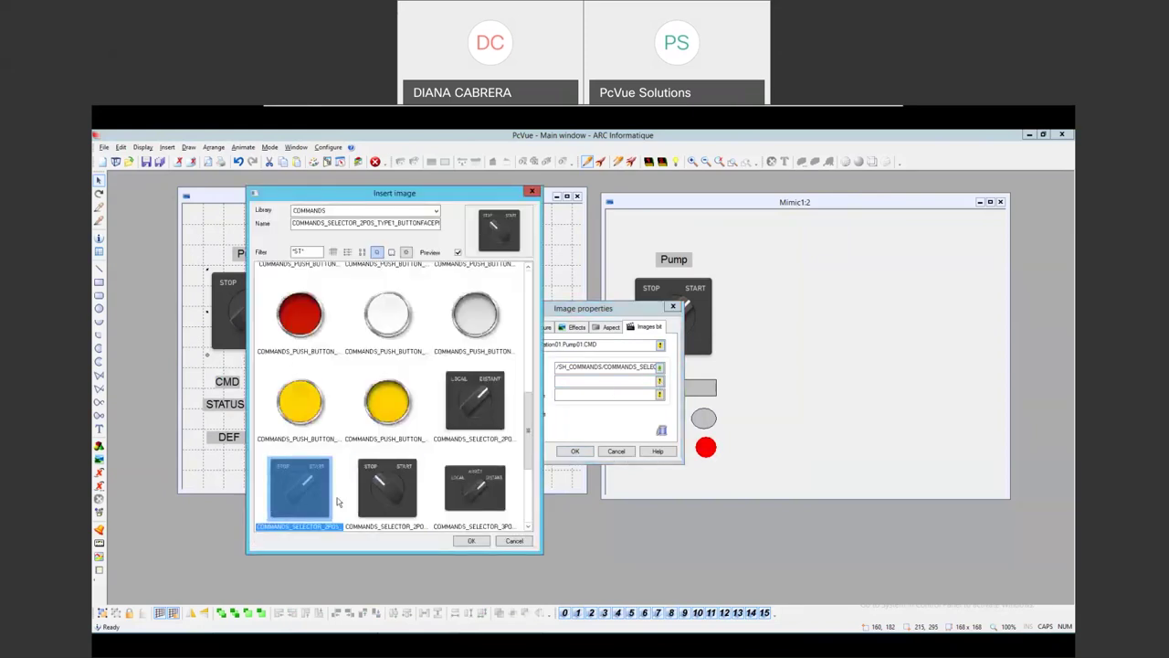
{"action": "left_click", "coordinate": [469, 539]}
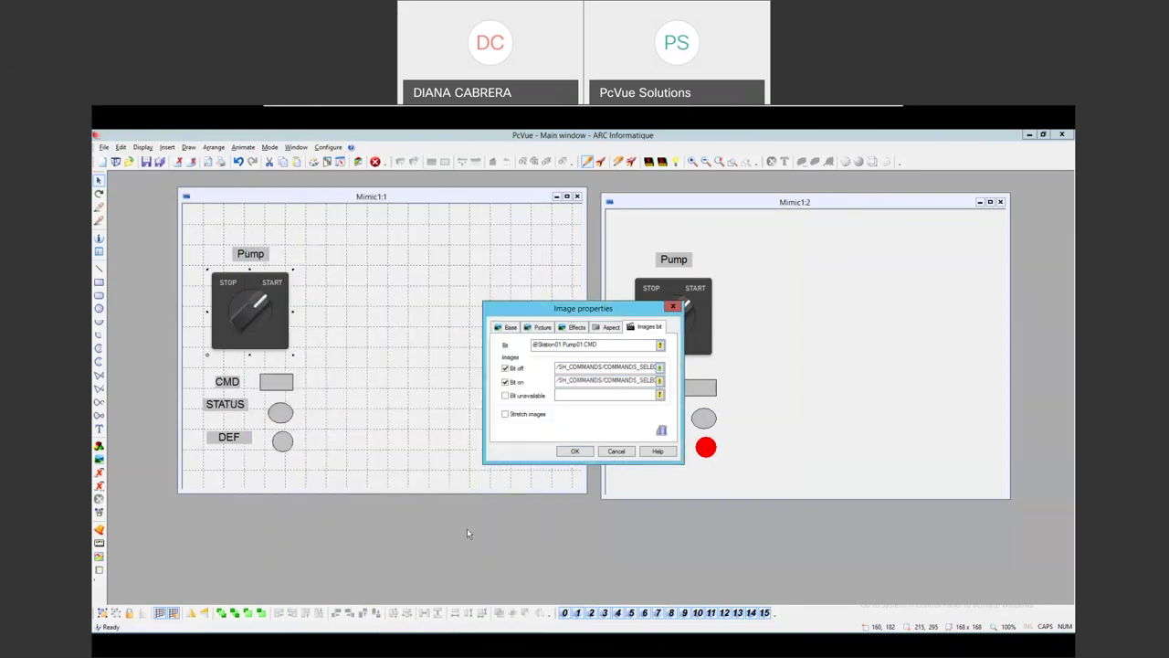
{"action": "left_click", "coordinate": [583, 452]}
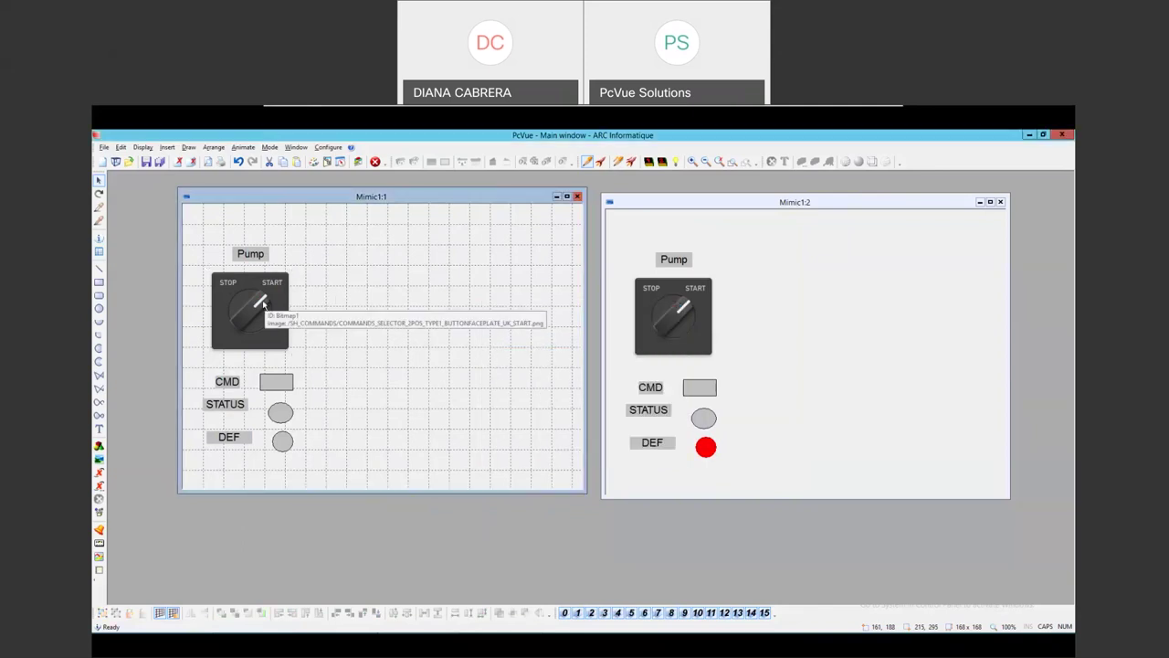
{"action": "right_click", "coordinate": [264, 289]}
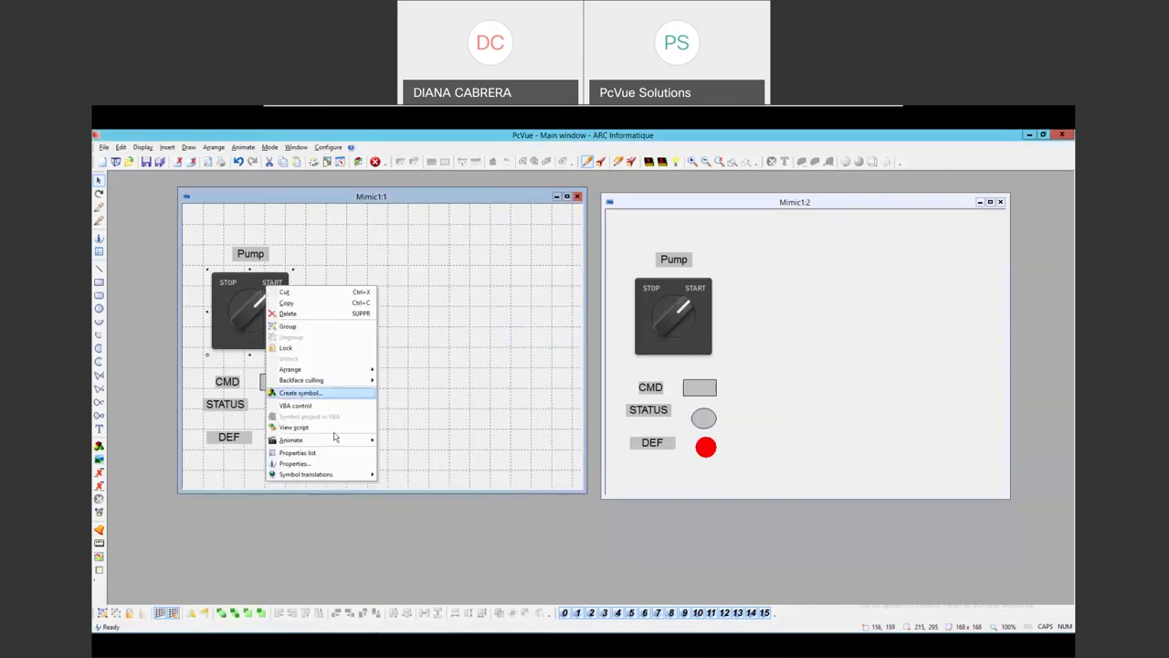
{"action": "mouse_move", "coordinate": [302, 439]}
{"action": "mouse_move", "coordinate": [402, 483]}
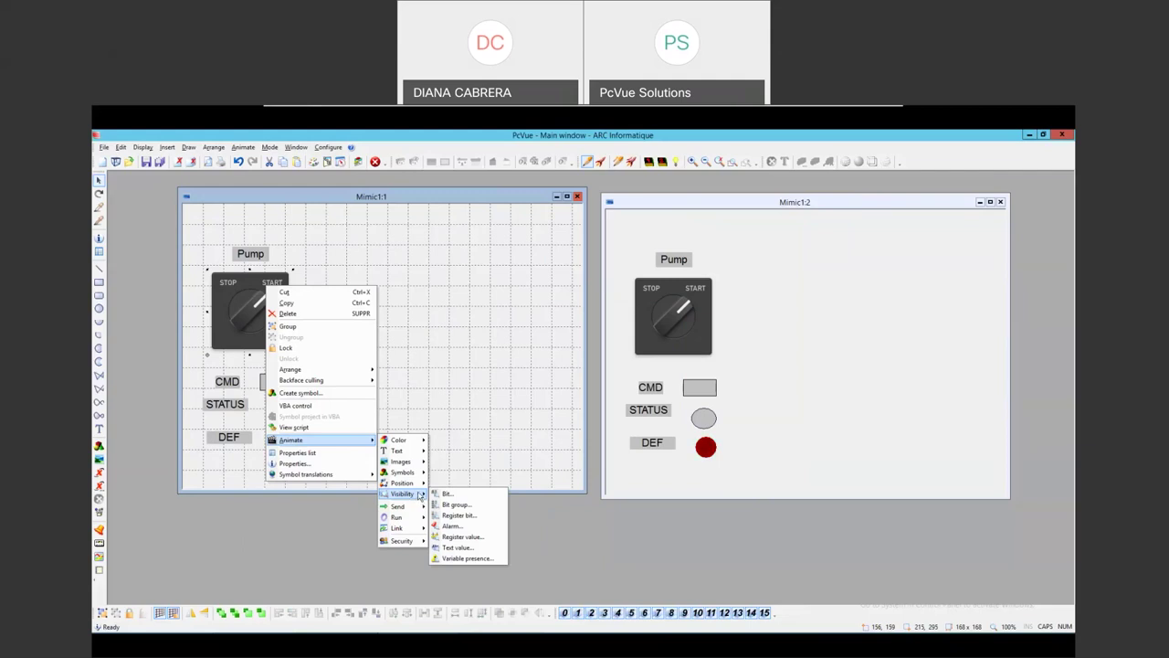
{"action": "left_click", "coordinate": [444, 346]}
Add a direct, reversed bit-send animation for Station01.Pump01.CMD to the selector picture and check it against its image animation
{"action": "left_click", "coordinate": [261, 301]}
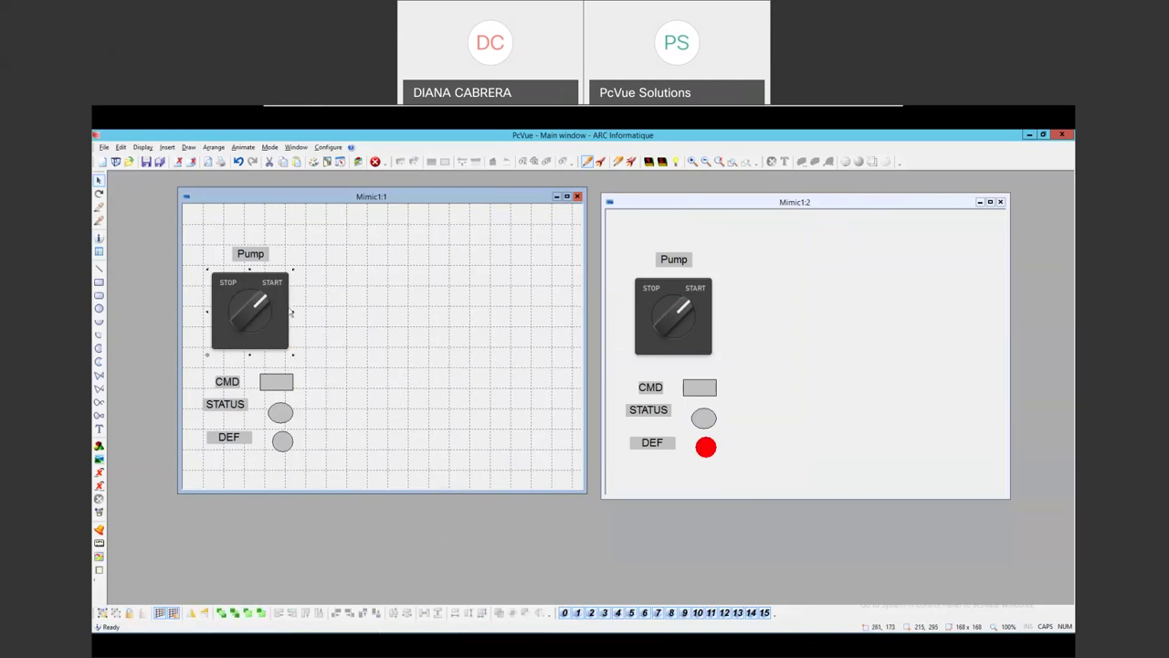
{"action": "right_click", "coordinate": [278, 295]}
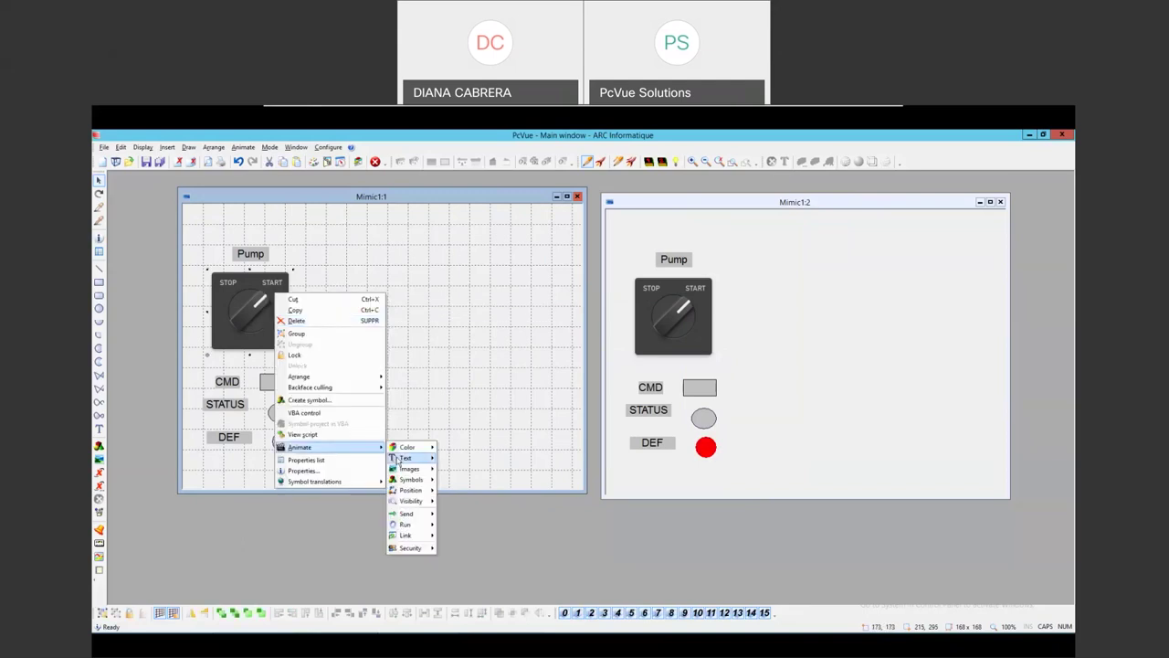
{"action": "mouse_move", "coordinate": [422, 514]}
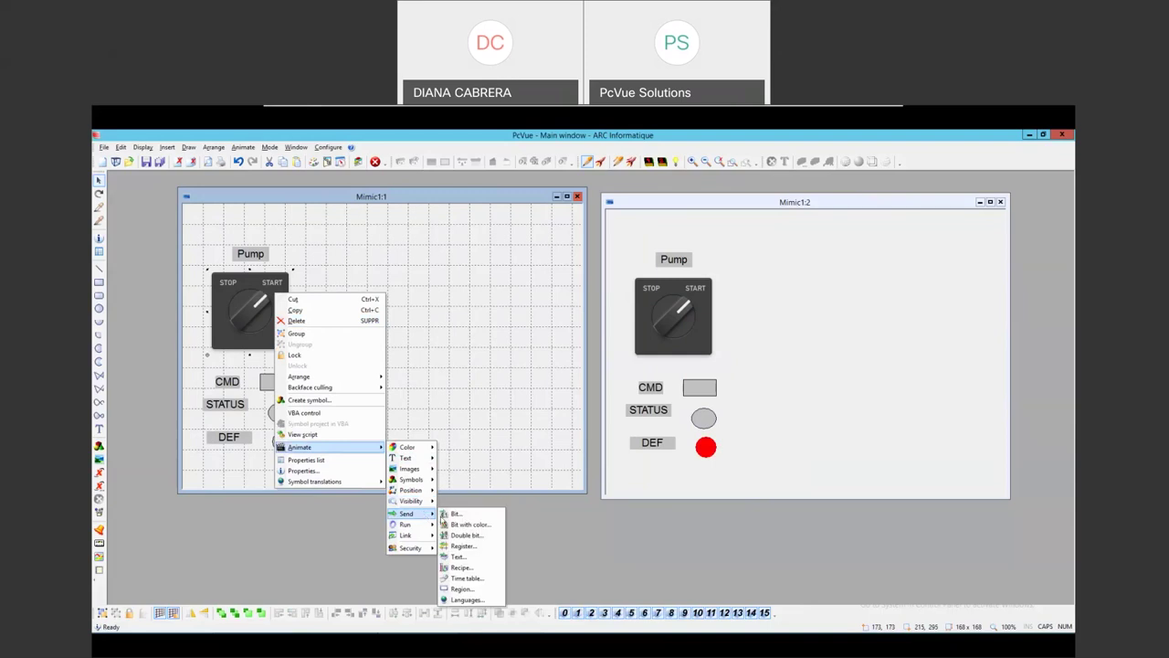
{"action": "left_click", "coordinate": [449, 516]}
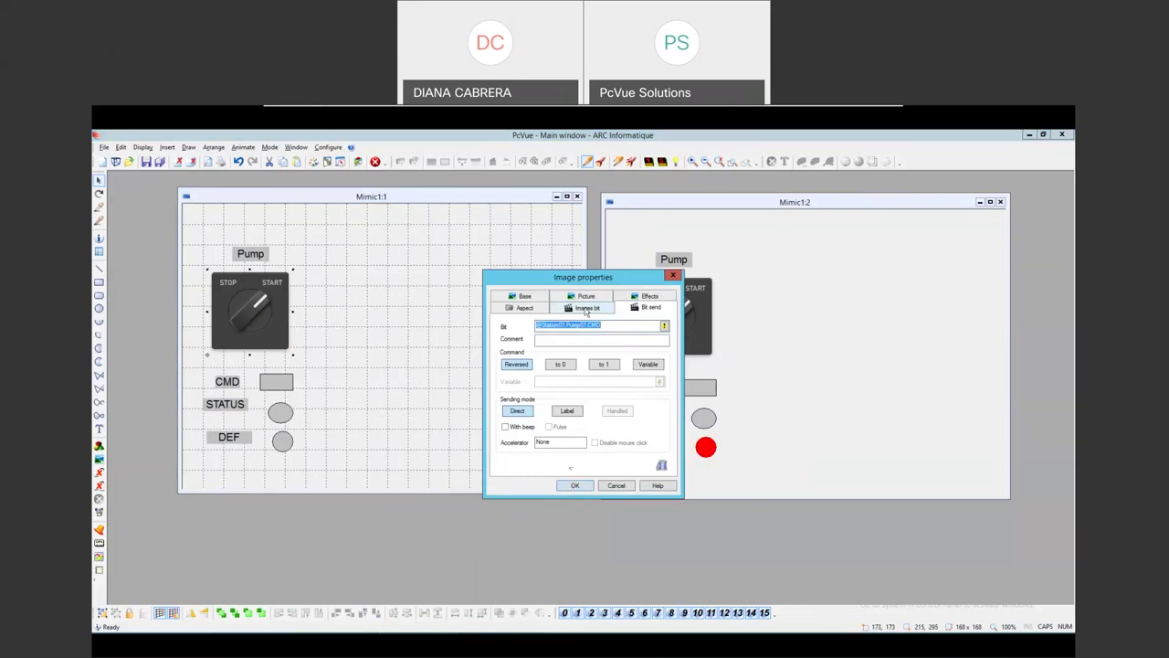
{"action": "left_click", "coordinate": [587, 309]}
{"action": "left_click", "coordinate": [650, 307]}
{"action": "left_click", "coordinate": [587, 308]}
{"action": "left_click", "coordinate": [644, 309]}
{"action": "left_click", "coordinate": [586, 309]}
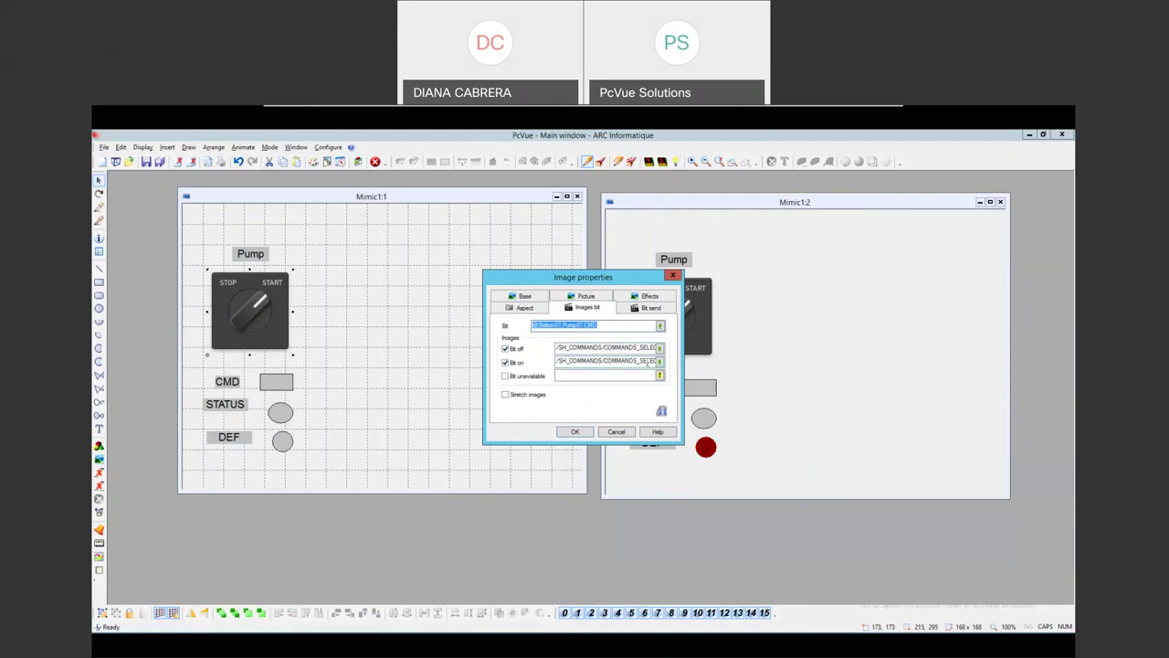
{"action": "left_click", "coordinate": [650, 308]}
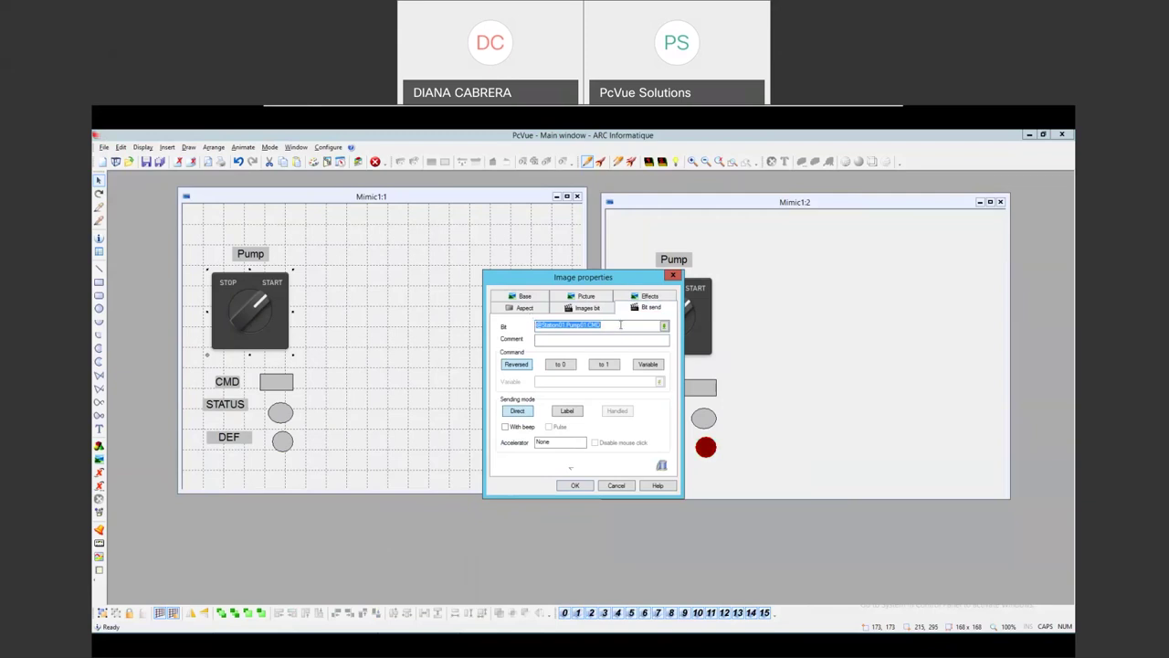
{"action": "left_click", "coordinate": [575, 485]}
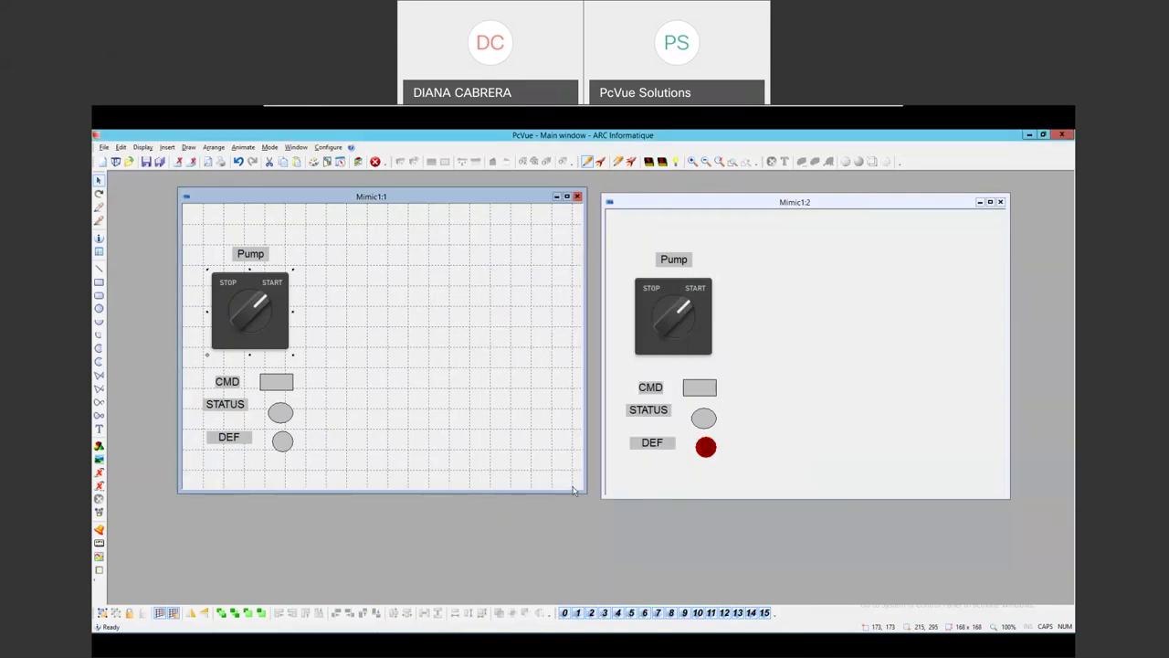
Test the runtime mimic by toggling the pump repeatedly with the selector picture and the CMD rectangle
{"action": "left_click", "coordinate": [684, 315]}
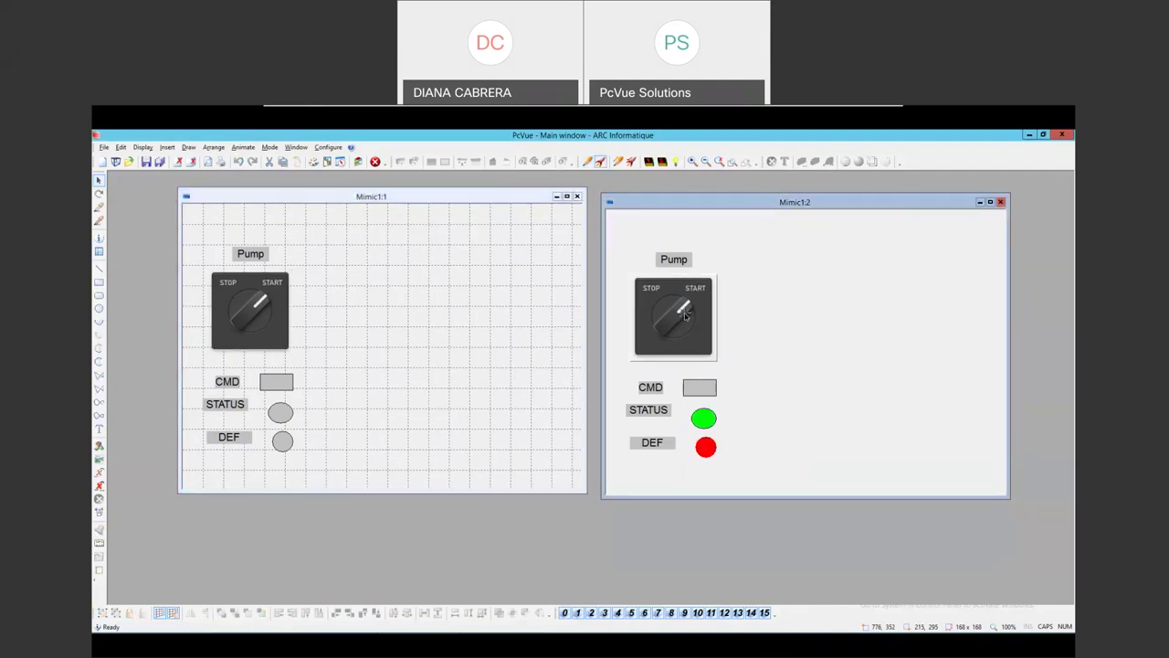
{"action": "left_click", "coordinate": [273, 304]}
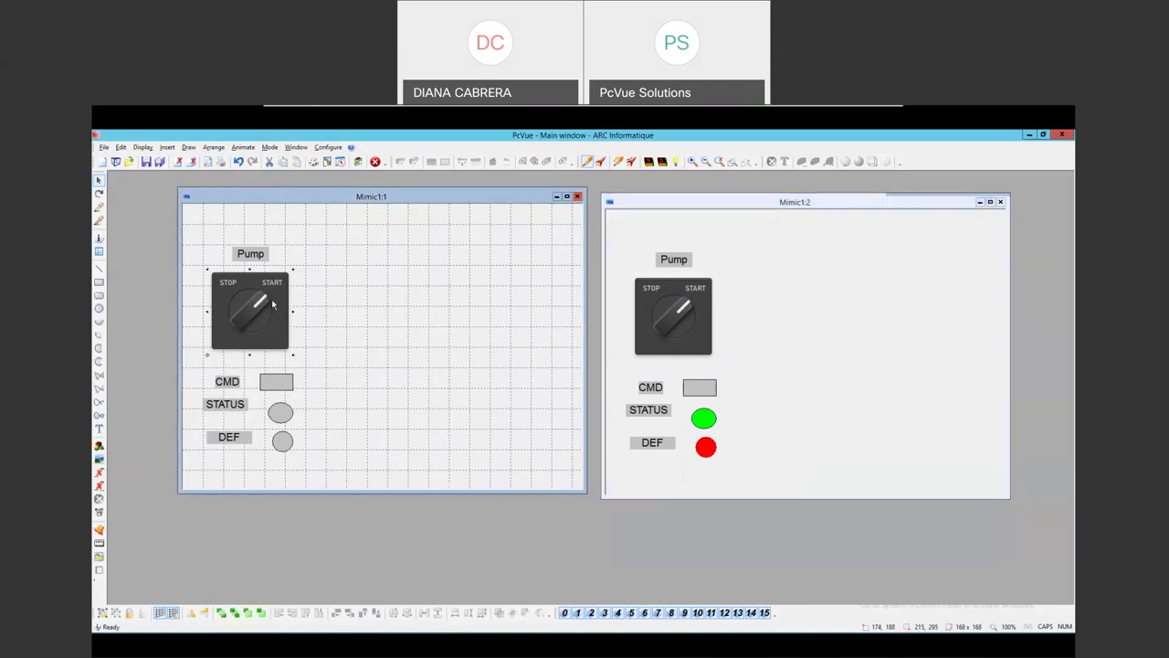
{"action": "left_click", "coordinate": [677, 329]}
{"action": "left_click", "coordinate": [677, 327]}
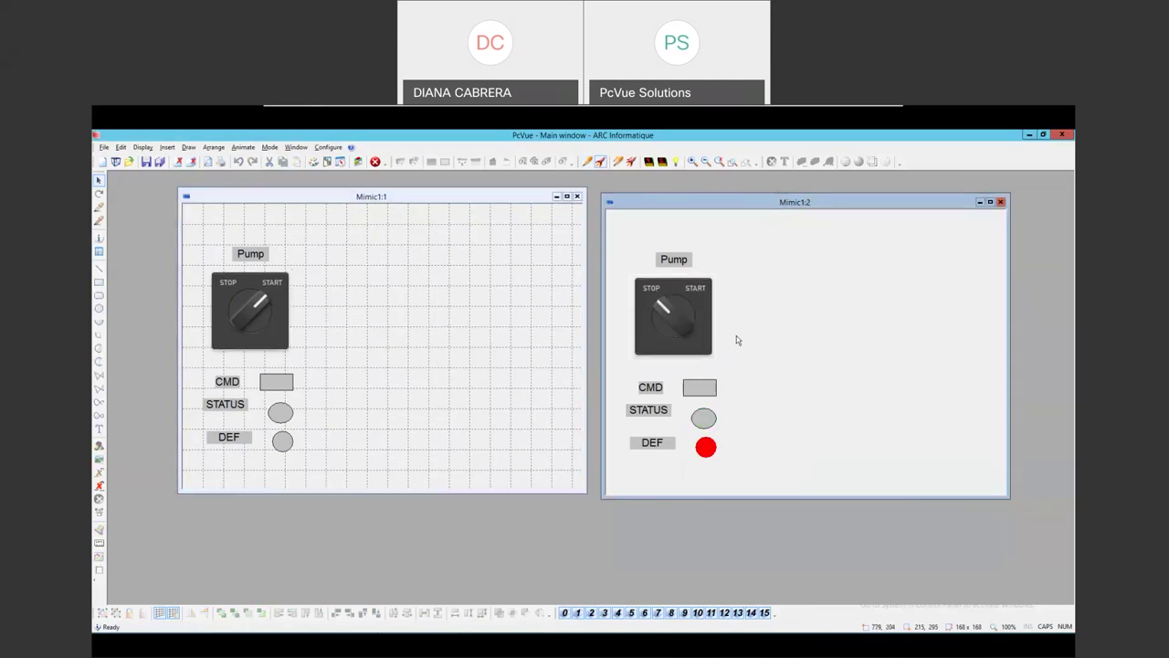
{"action": "left_click", "coordinate": [690, 315]}
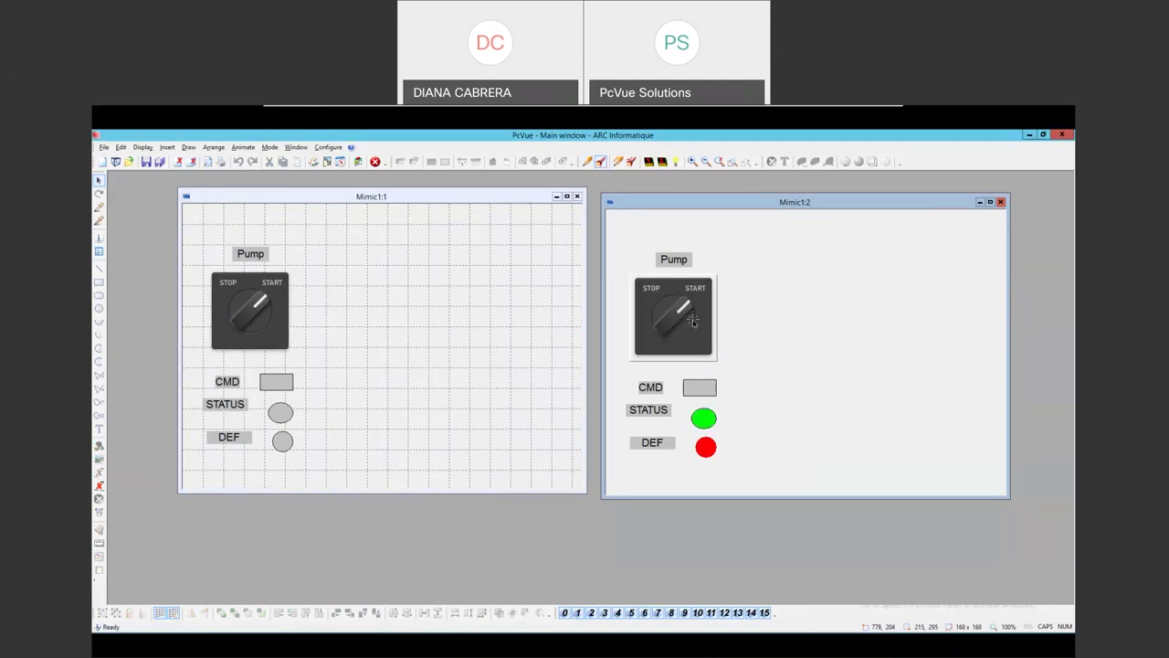
{"action": "left_click", "coordinate": [706, 393]}
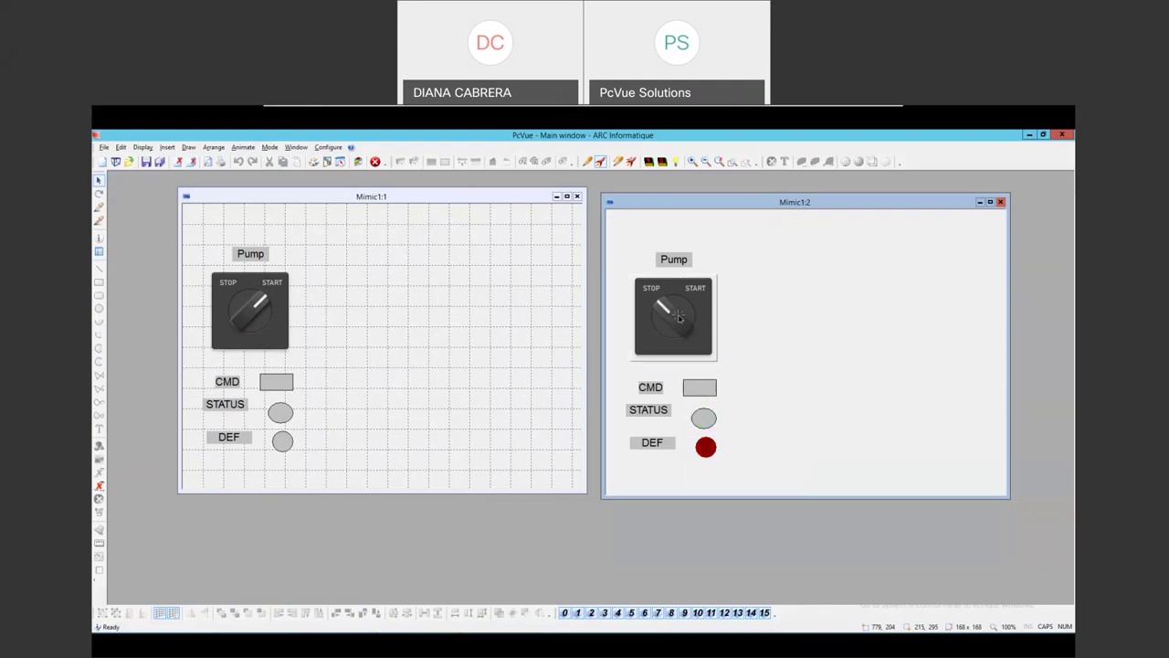
{"action": "left_click", "coordinate": [674, 315]}
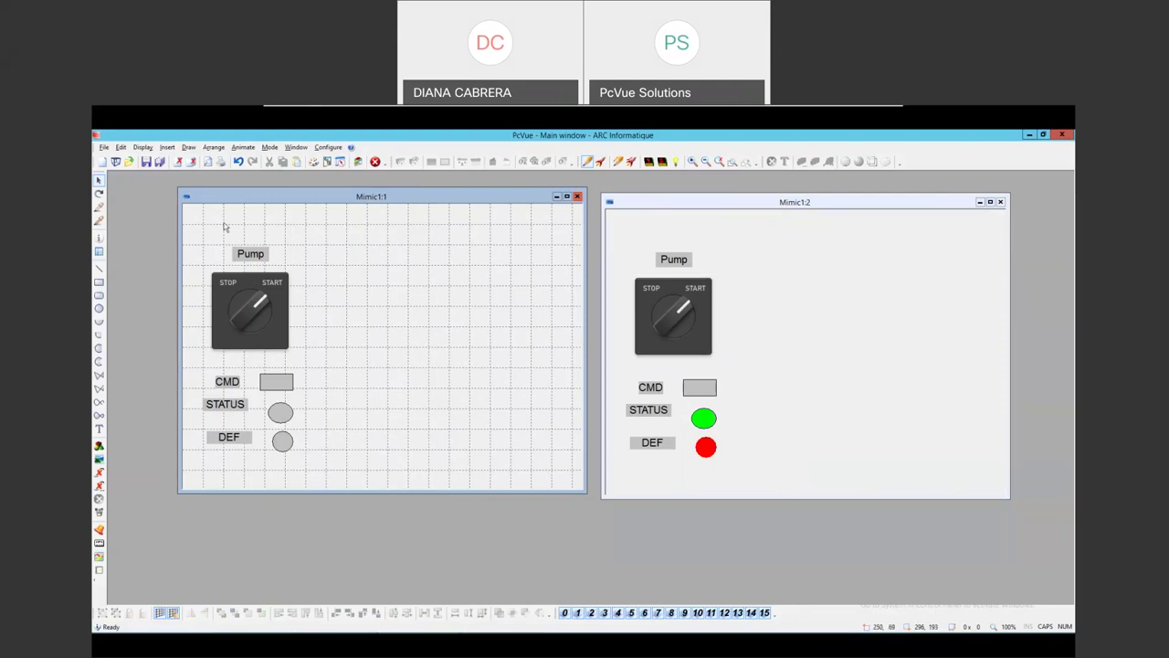
Open the Application Explorer and compare the CMD, DEF and STATUS variables of the Pump01 and Pump02 branches
{"action": "left_click", "coordinate": [328, 147]}
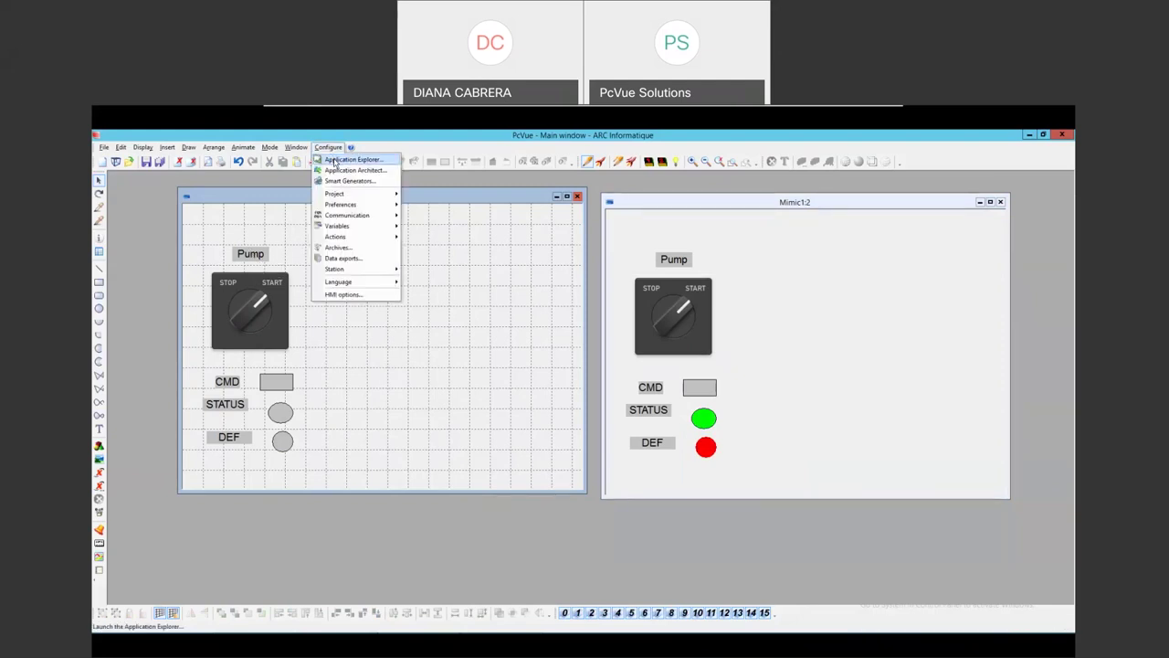
{"action": "left_click", "coordinate": [334, 162]}
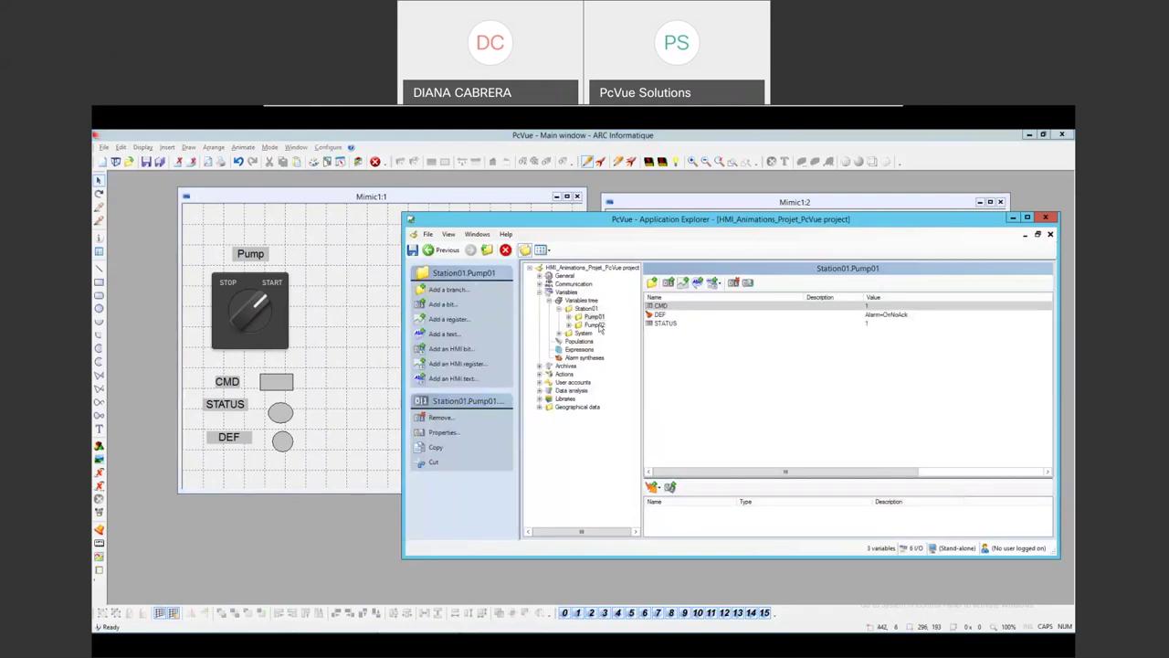
{"action": "left_click", "coordinate": [595, 326]}
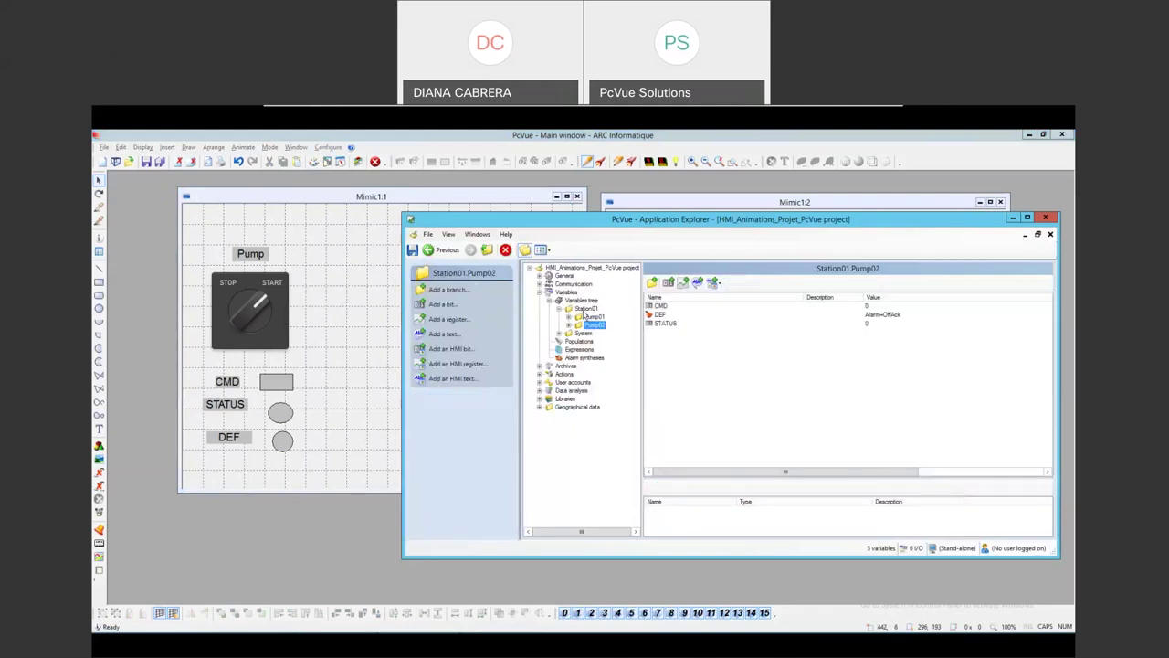
{"action": "left_click", "coordinate": [594, 316]}
{"action": "left_click", "coordinate": [600, 326]}
{"action": "left_click", "coordinate": [595, 316]}
{"action": "left_click", "coordinate": [596, 324]}
{"action": "left_click", "coordinate": [594, 316]}
{"action": "left_click", "coordinate": [594, 326]}
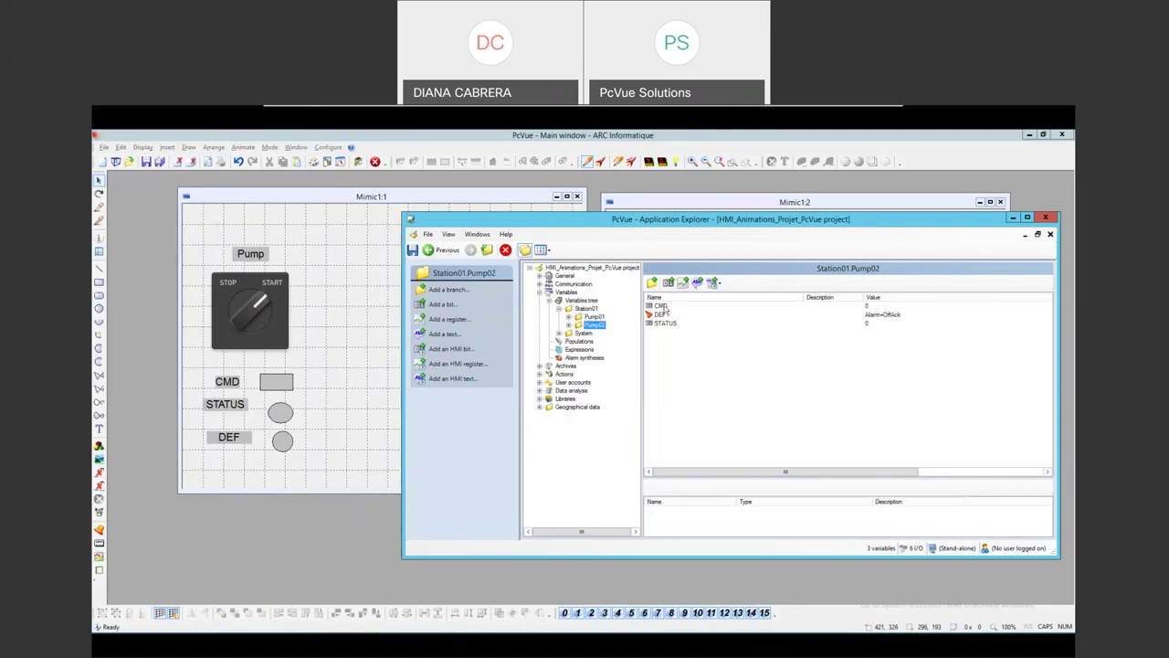
{"action": "left_click", "coordinate": [665, 314]}
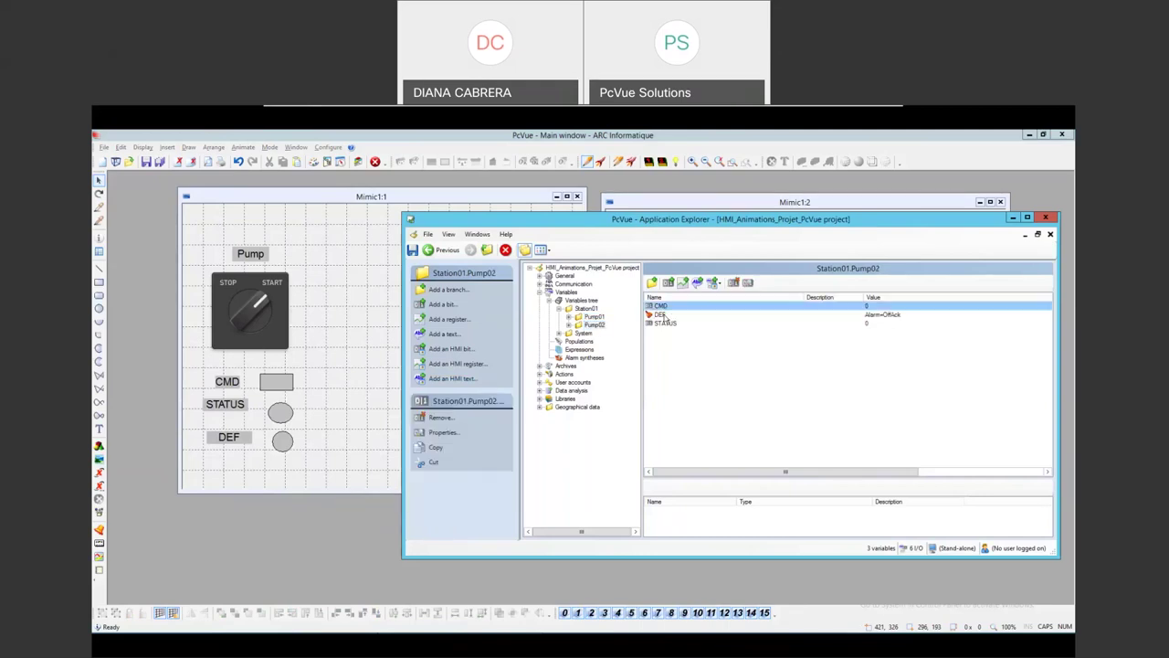
Examine how the Pump01 and Pump02 variables are structured beneath the Station01 branch
{"action": "left_click", "coordinate": [594, 316]}
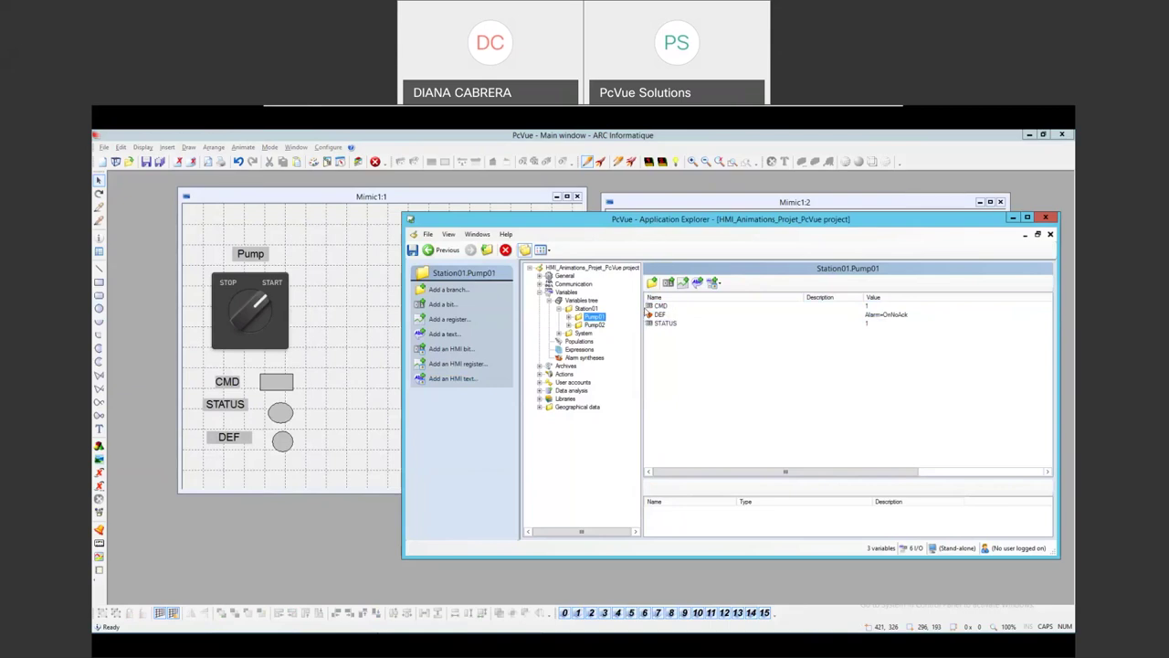
{"action": "left_click", "coordinate": [594, 317]}
{"action": "key", "text": "Return"}
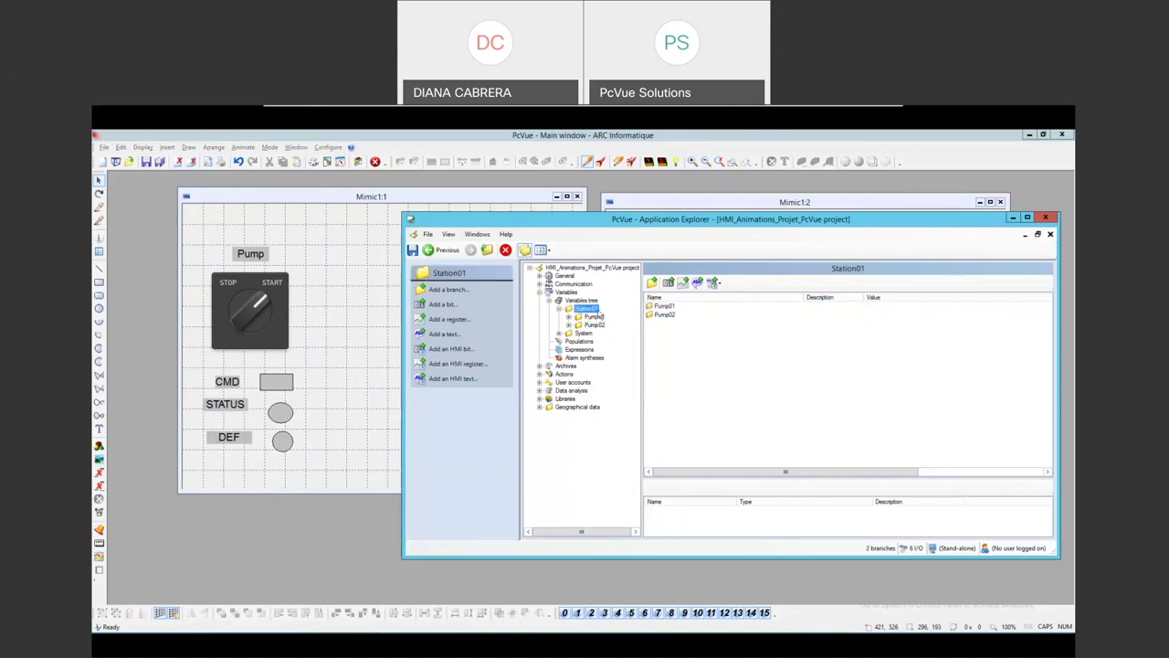
{"action": "left_click", "coordinate": [594, 317]}
{"action": "left_click", "coordinate": [590, 309]}
{"action": "left_click", "coordinate": [594, 325]}
{"action": "left_click", "coordinate": [589, 308]}
{"action": "left_click", "coordinate": [594, 325]}
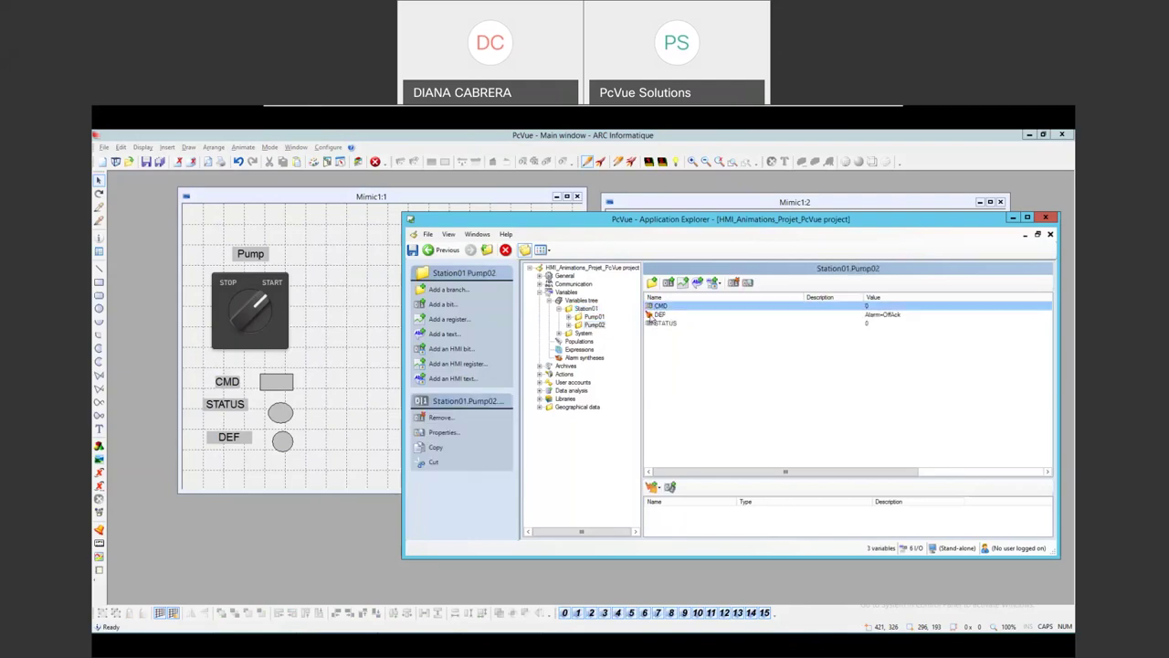
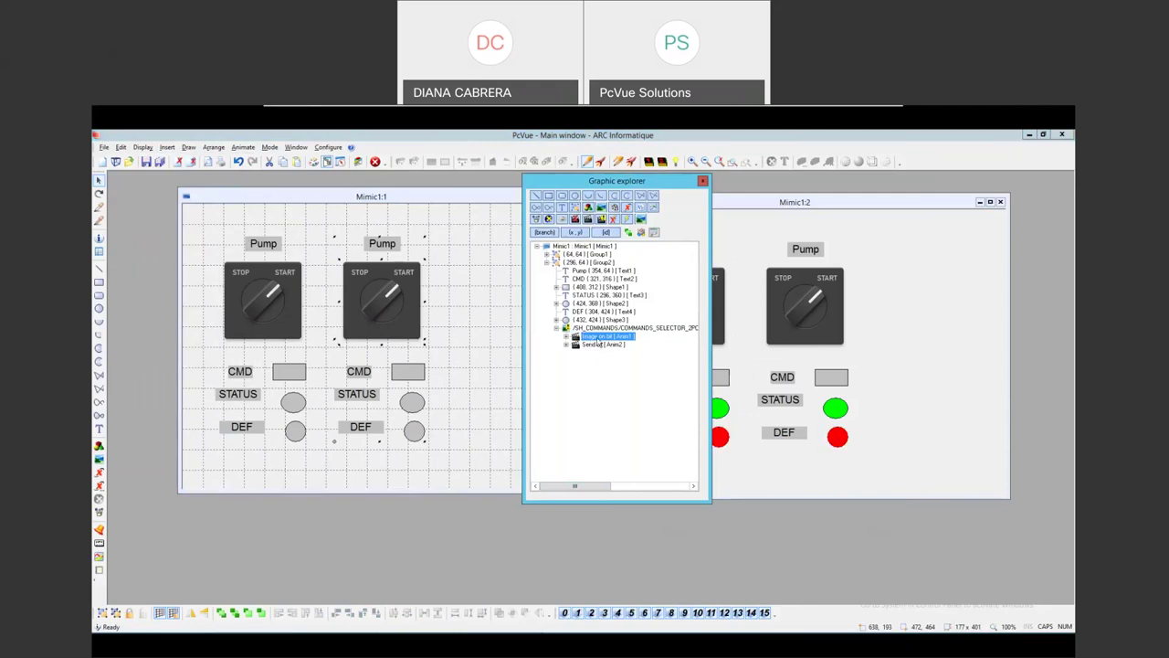
{"action": "double_click", "coordinate": [598, 340]}
{"action": "left_click", "coordinate": [694, 311]}
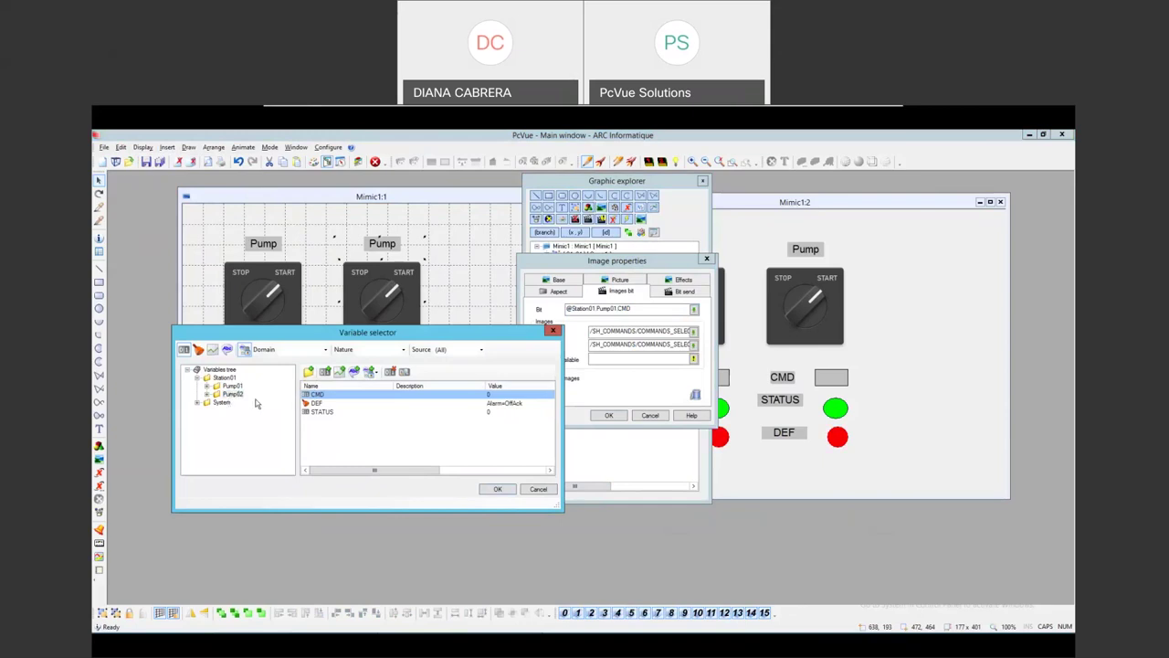
{"action": "left_click", "coordinate": [525, 492]}
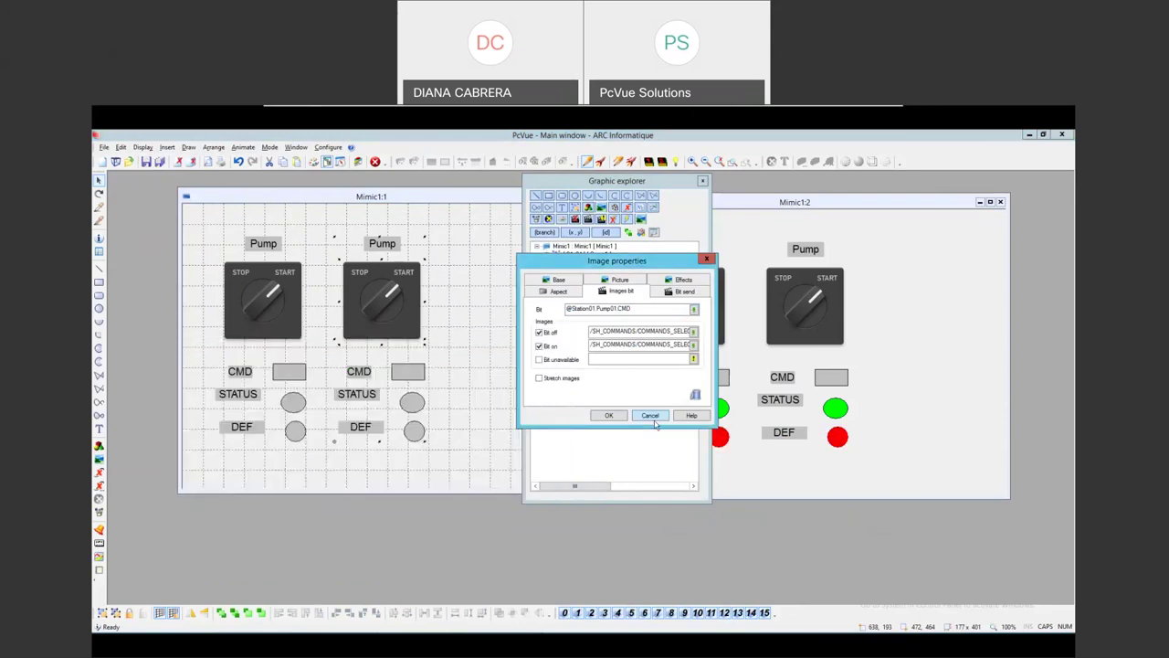
{"action": "left_click", "coordinate": [652, 417]}
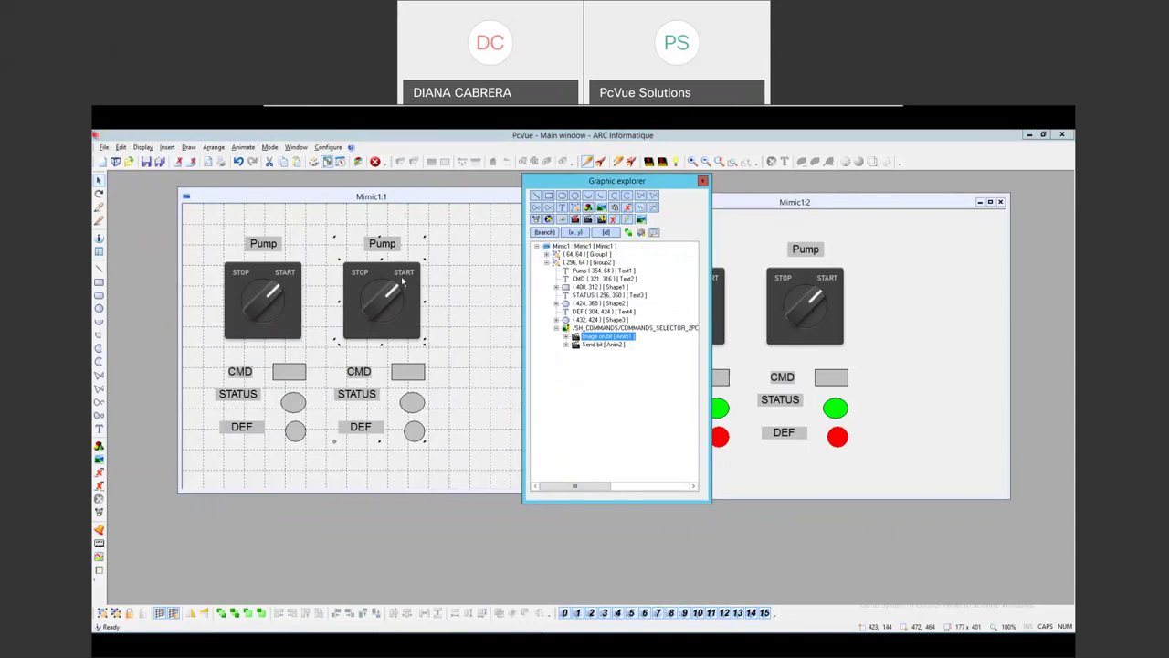
Delete the duplicate pump group and inspect the remaining group's objects, including the CMD rectangle's send-bit animation
{"action": "key", "text": "Delete"}
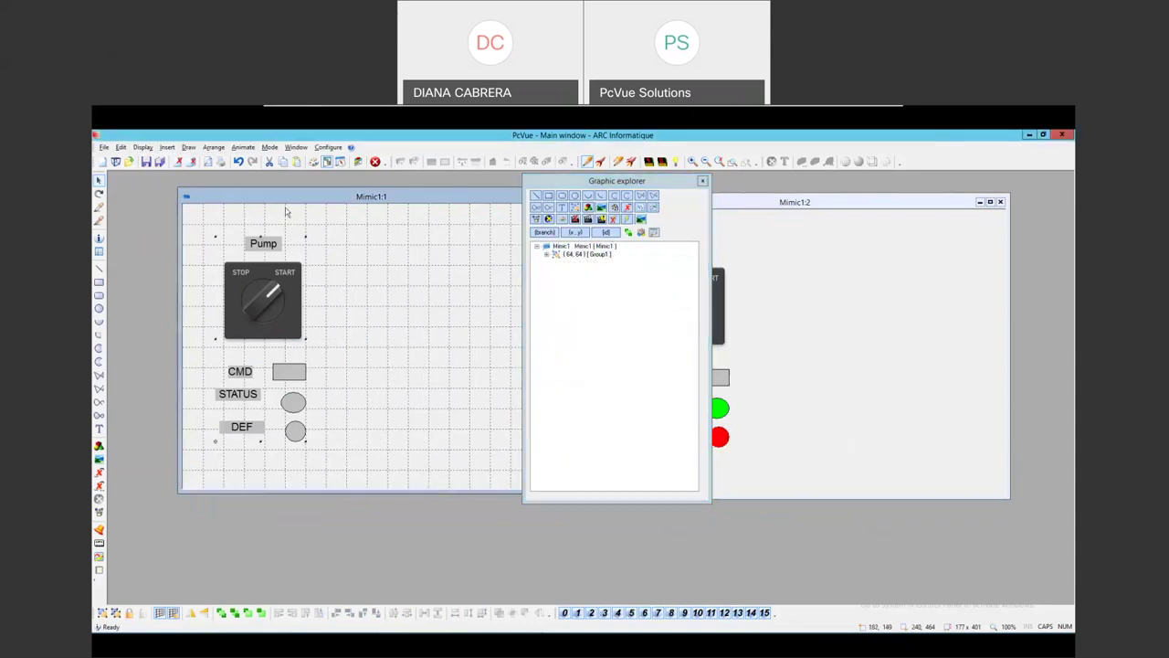
{"action": "left_click", "coordinate": [546, 255]}
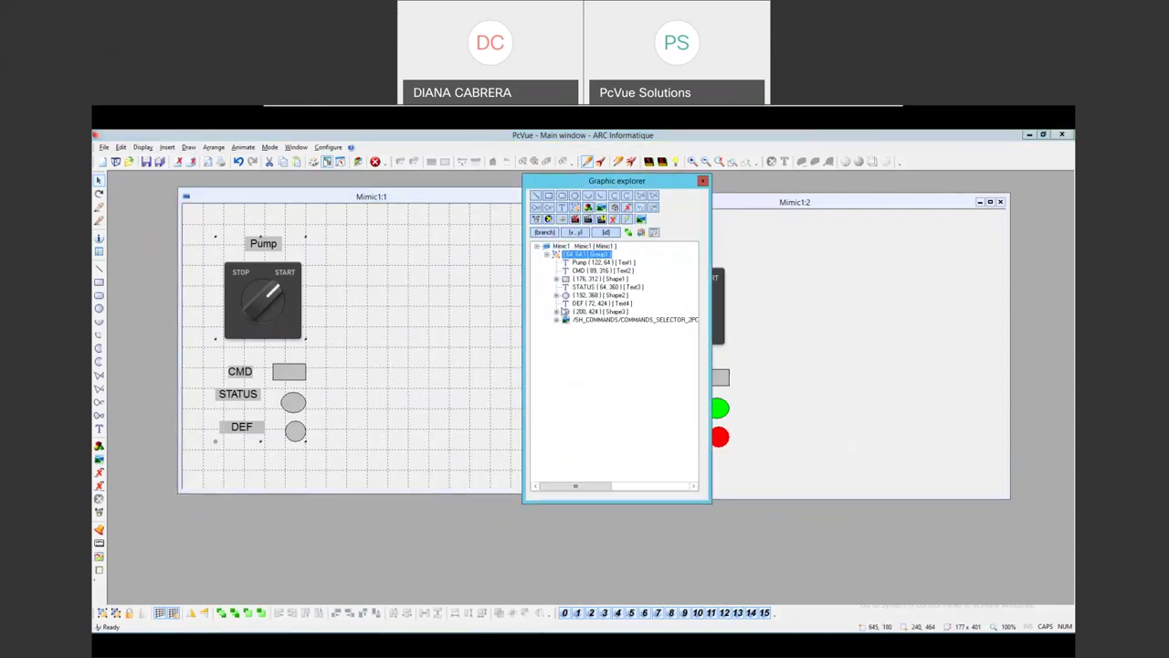
{"action": "left_click", "coordinate": [557, 279]}
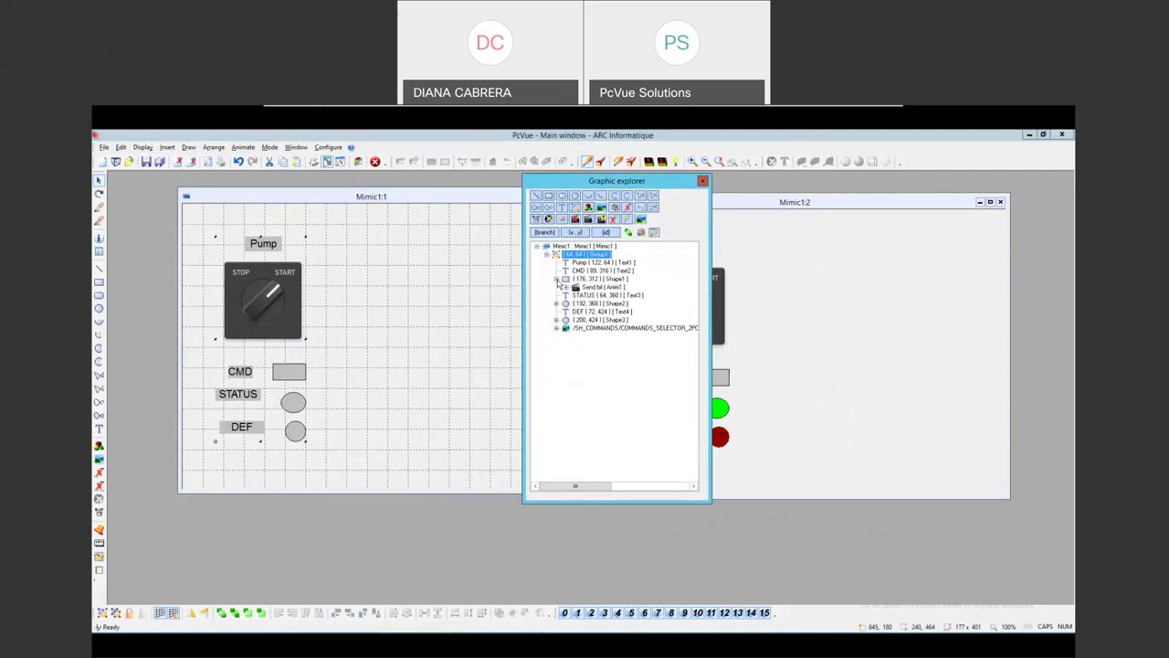
{"action": "left_click", "coordinate": [600, 288]}
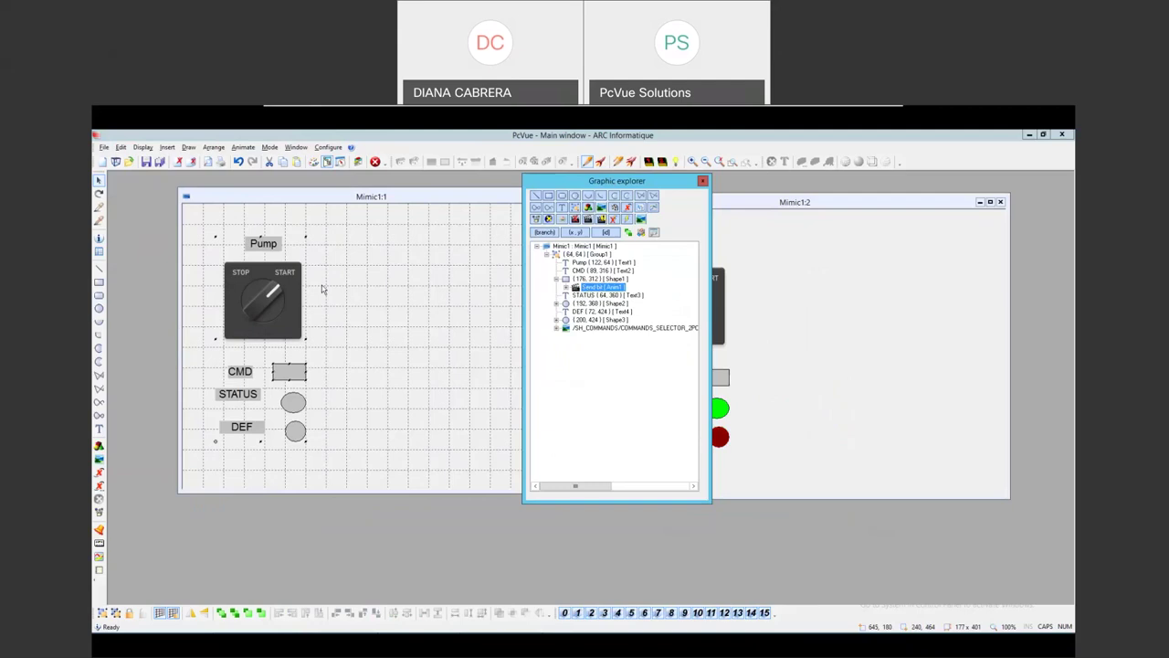
{"action": "left_click", "coordinate": [298, 405]}
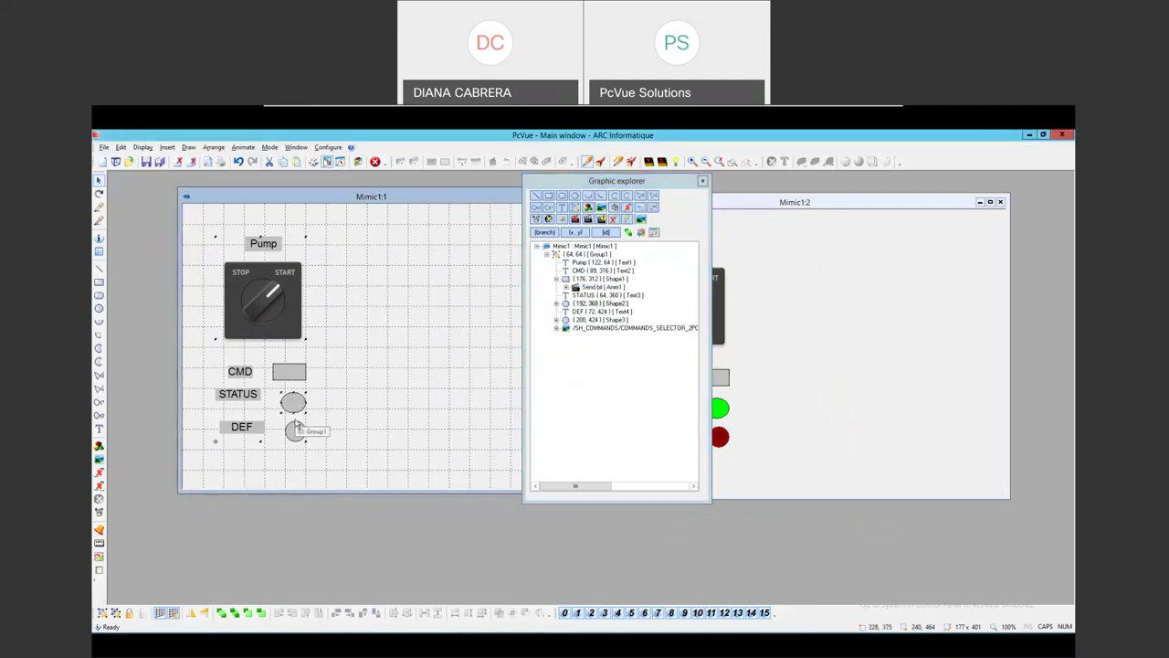
{"action": "left_click", "coordinate": [299, 412]}
{"action": "left_click", "coordinate": [318, 247]}
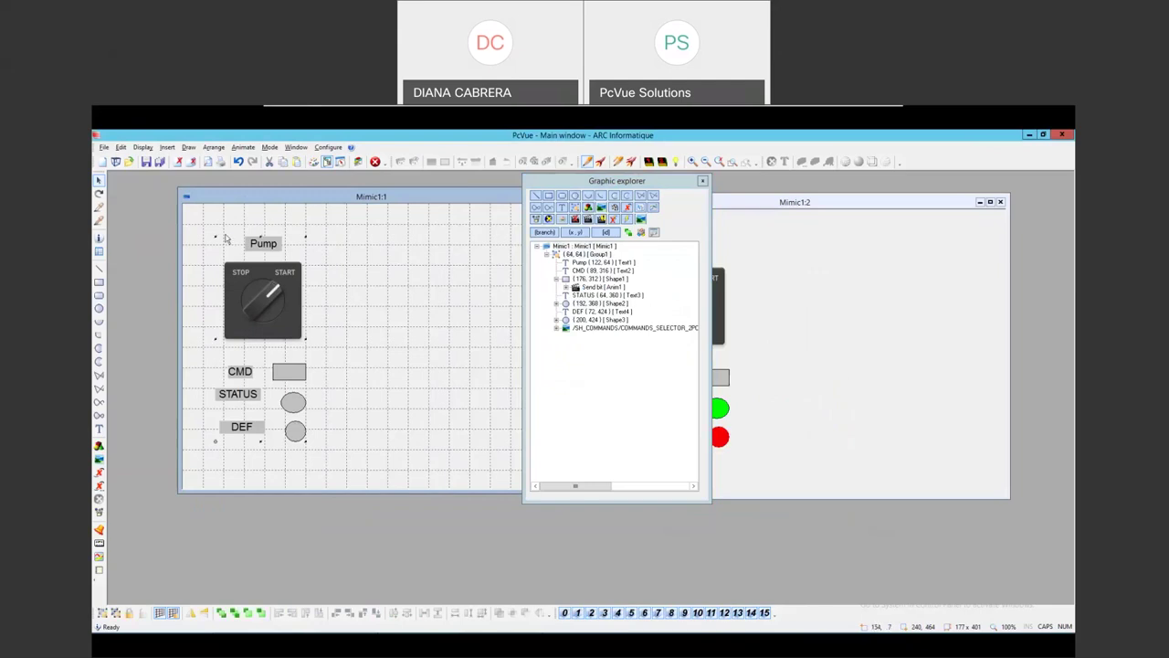
{"action": "left_click", "coordinate": [212, 362]}
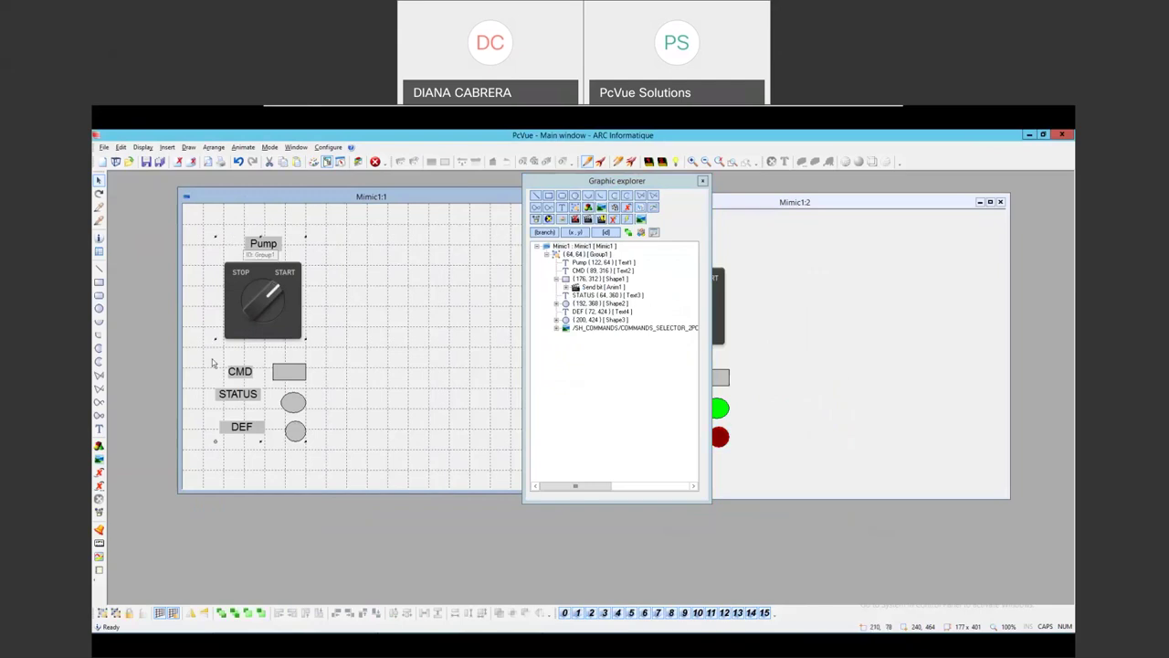
Create a symbol named Mypump in the Local library from the grouped pump objects
{"action": "right_click", "coordinate": [264, 281]}
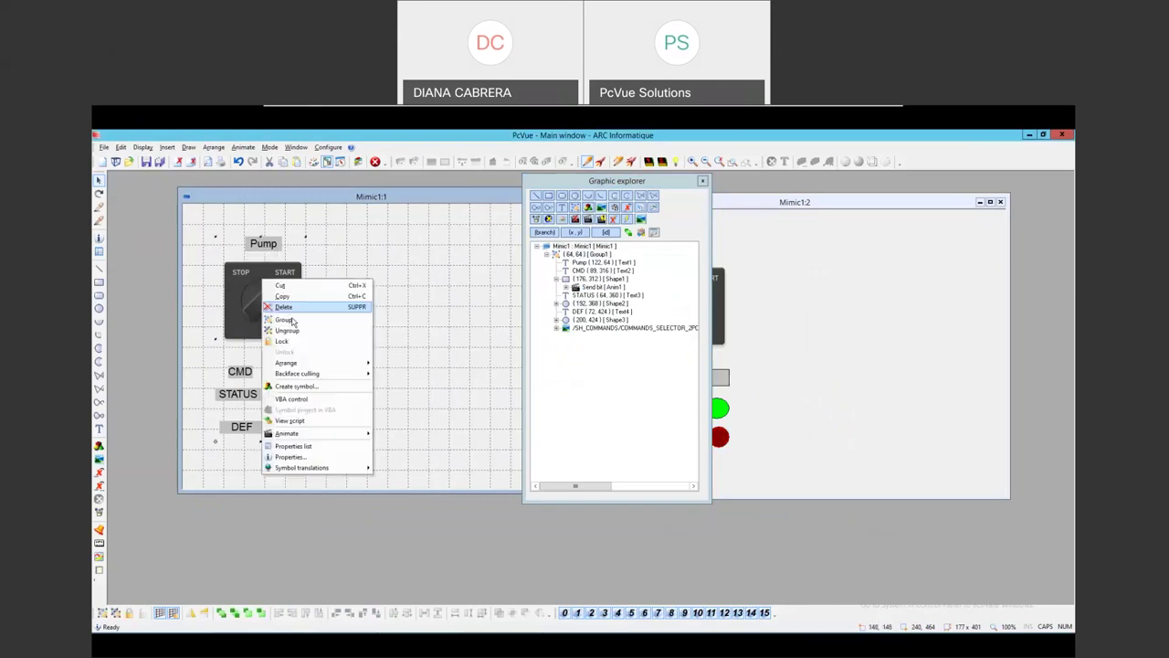
{"action": "left_click", "coordinate": [294, 387]}
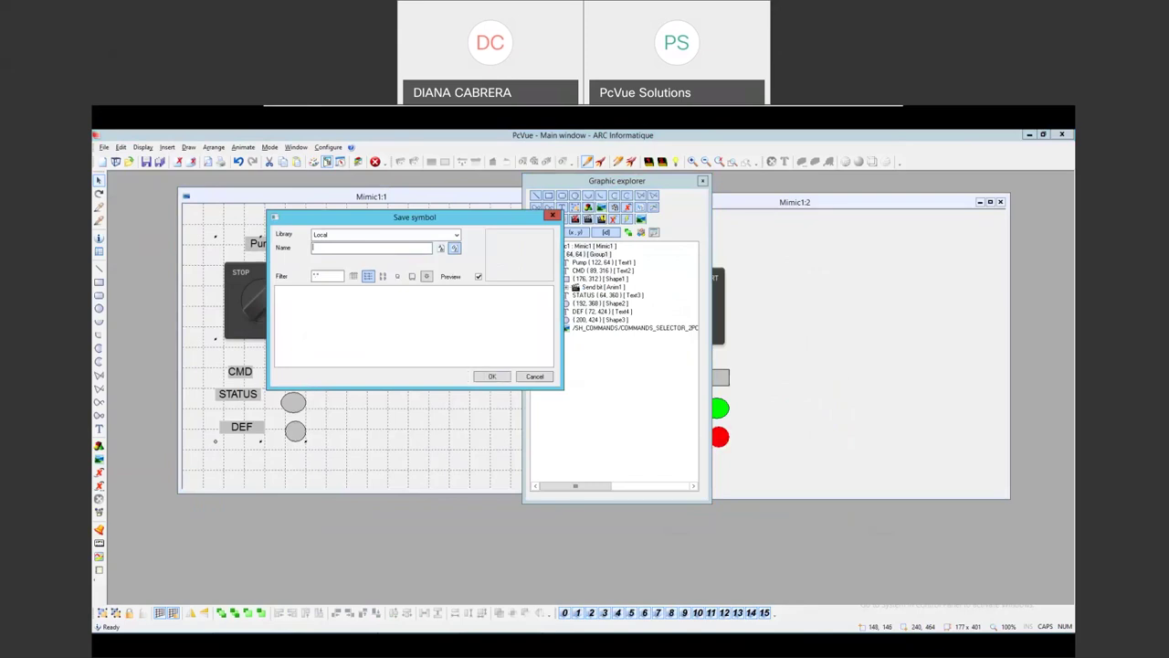
{"action": "type", "text": "Mypump"}
{"action": "left_click", "coordinate": [491, 379]}
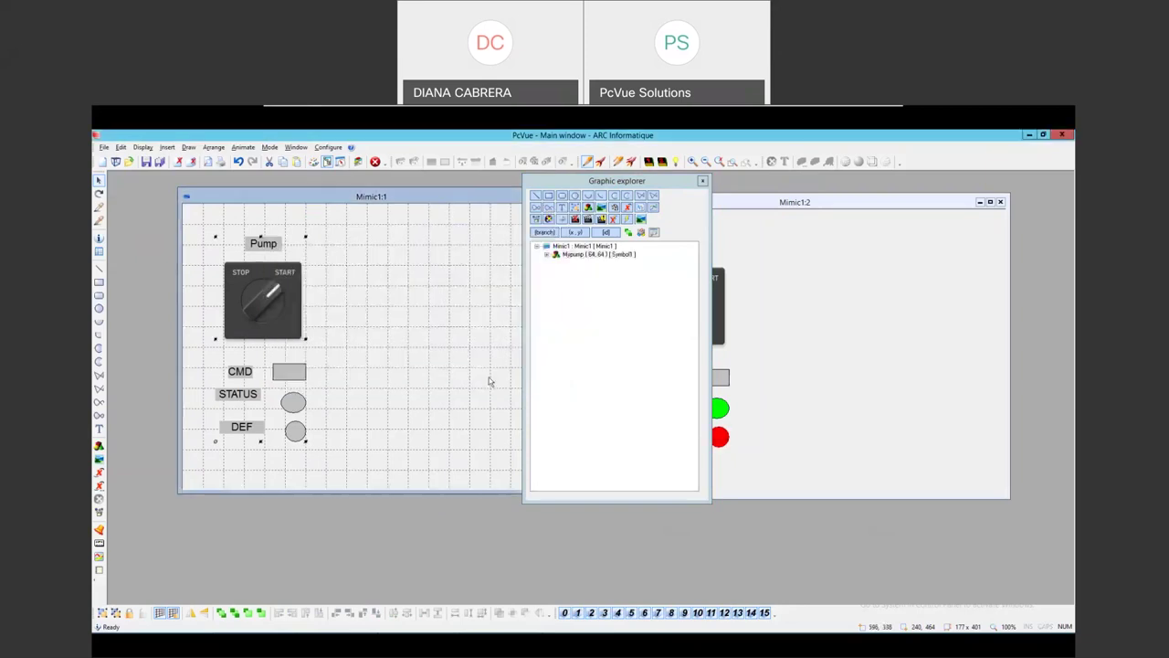
Remove the Station01.Pump01 branch from the bit in the Mypump CMD rectangle's send animation, keeping only CMD
{"action": "left_click", "coordinate": [547, 255]}
{"action": "left_click", "coordinate": [558, 280]}
{"action": "left_click", "coordinate": [599, 288]}
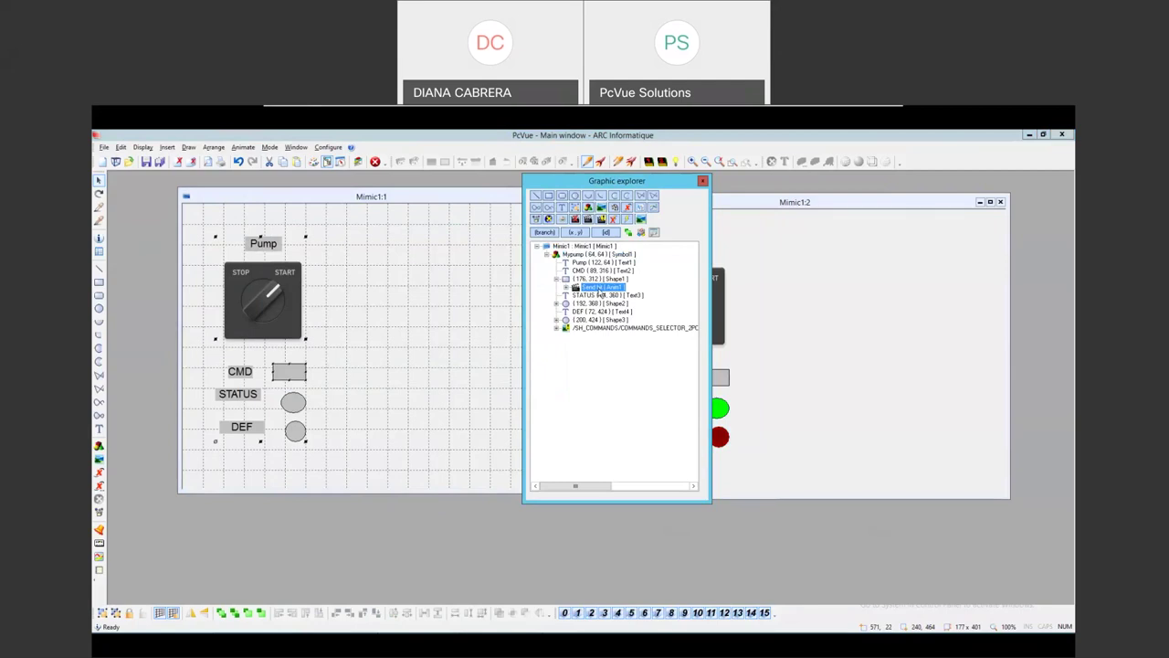
{"action": "double_click", "coordinate": [599, 289]}
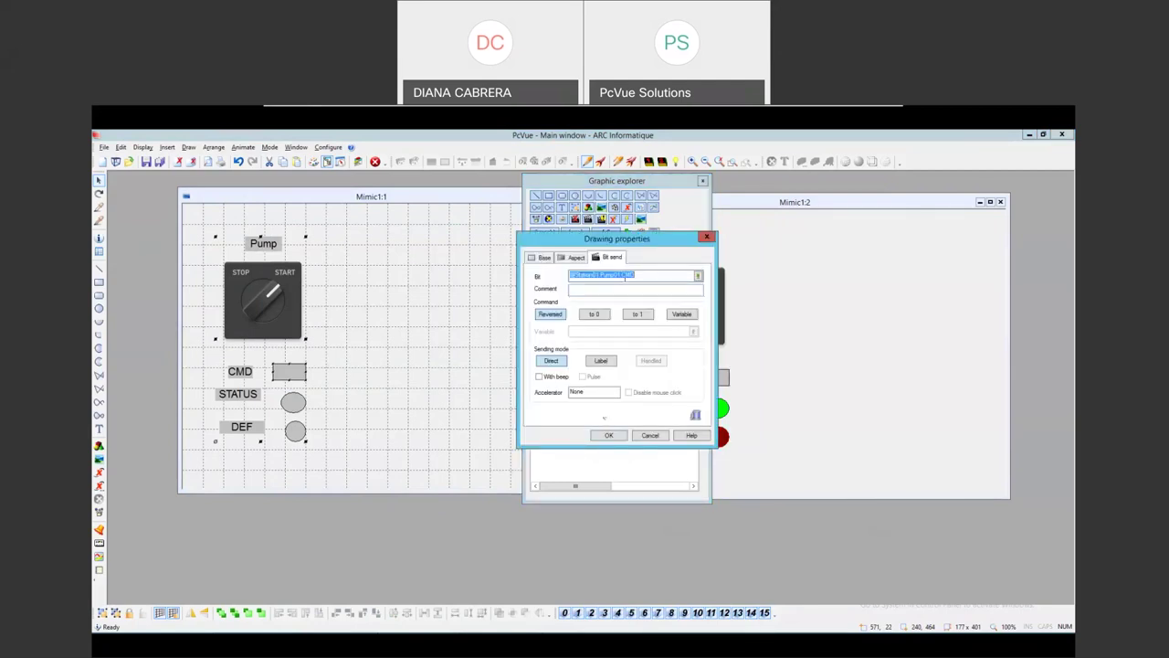
{"action": "left_click_drag", "start_coordinate": [622, 274], "coordinate": [568, 274]}
{"action": "key", "text": "Delete"}
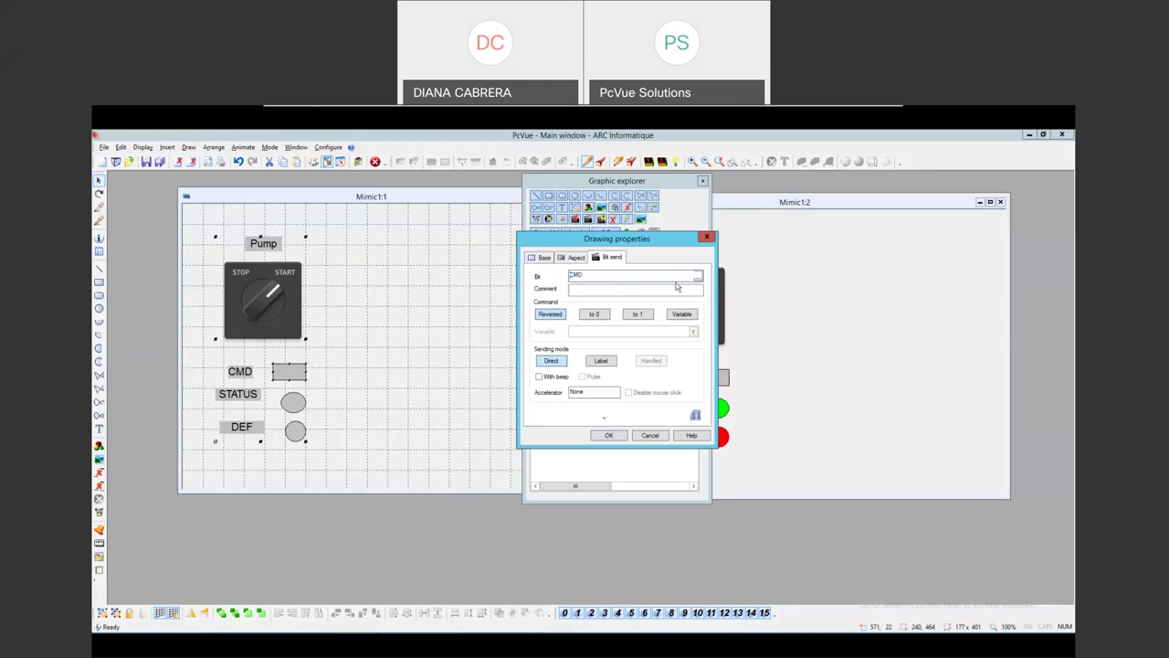
{"action": "left_click", "coordinate": [607, 436]}
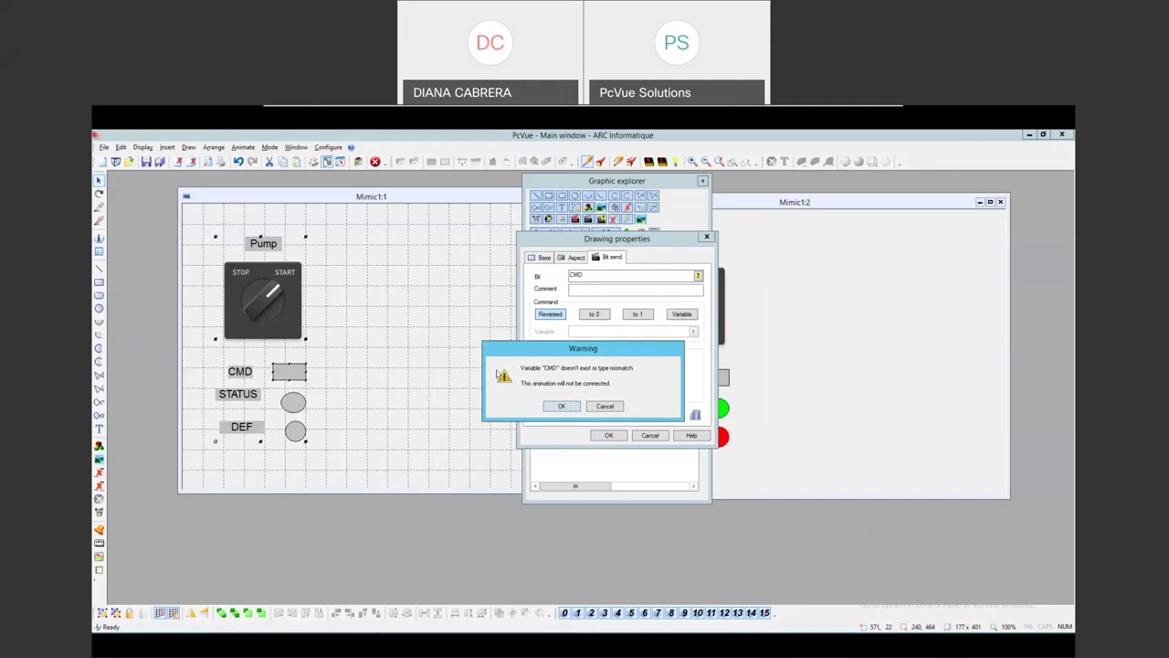
{"action": "left_click", "coordinate": [562, 405]}
{"action": "left_click", "coordinate": [562, 406]}
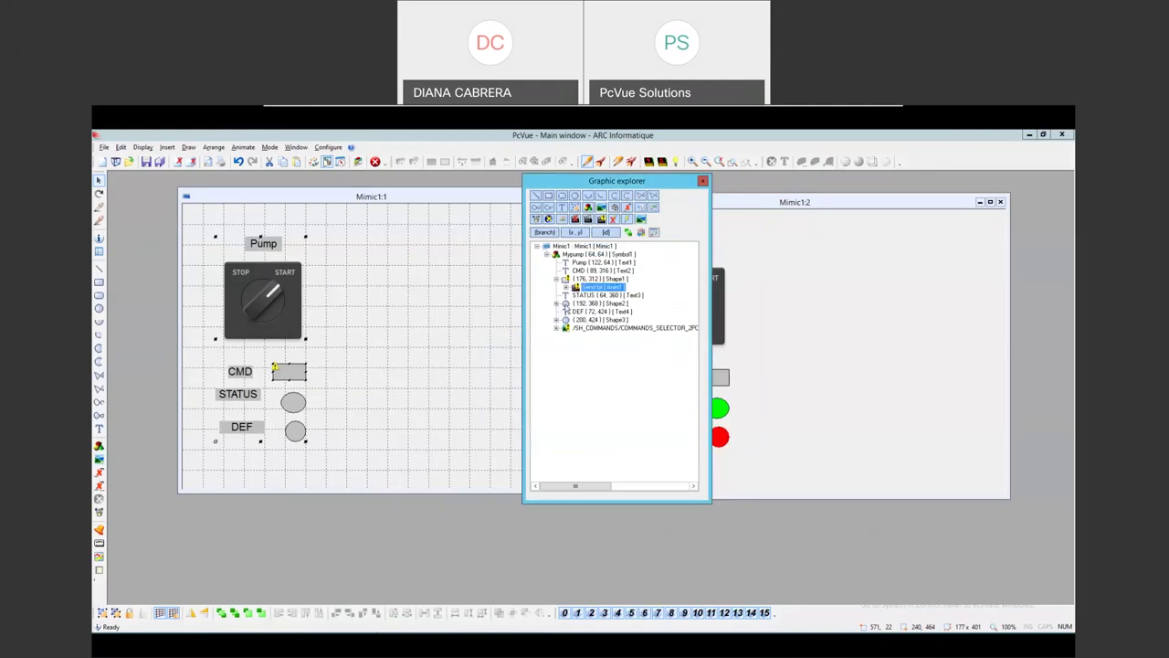
Set the bit of the STATUS circle's colour animation to STATUS, without its branch prefix
{"action": "double_click", "coordinate": [590, 313]}
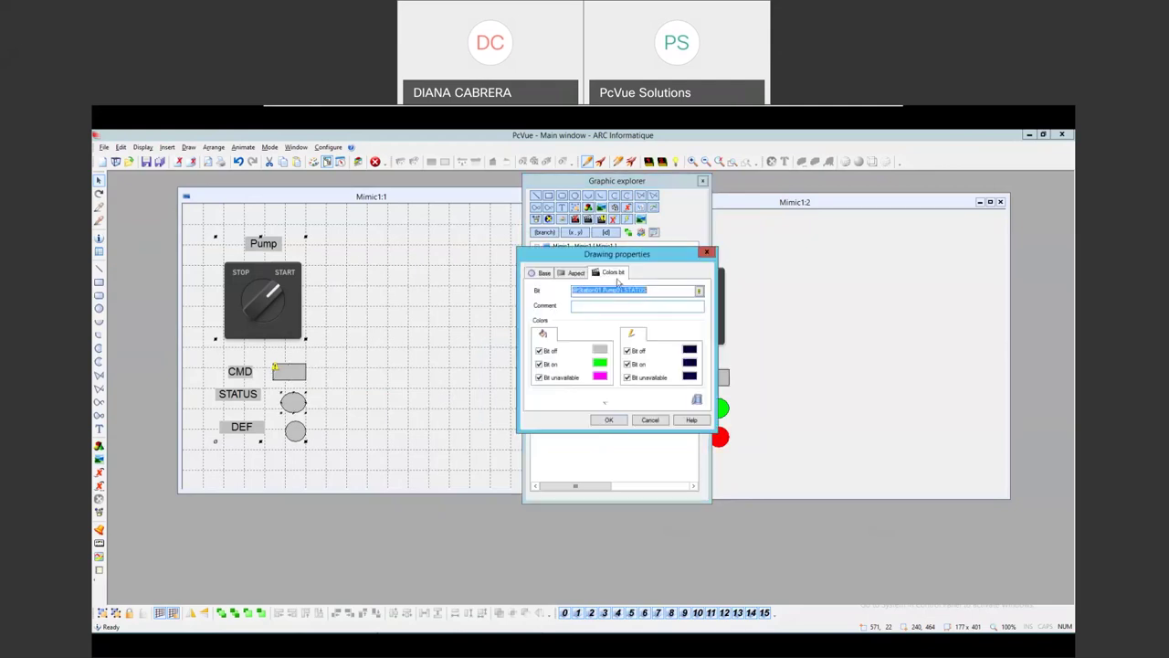
{"action": "left_click", "coordinate": [625, 290]}
{"action": "left_click_drag", "start_coordinate": [625, 289], "coordinate": [572, 290]}
{"action": "key", "text": "BackSpace"}
{"action": "left_click", "coordinate": [608, 420]}
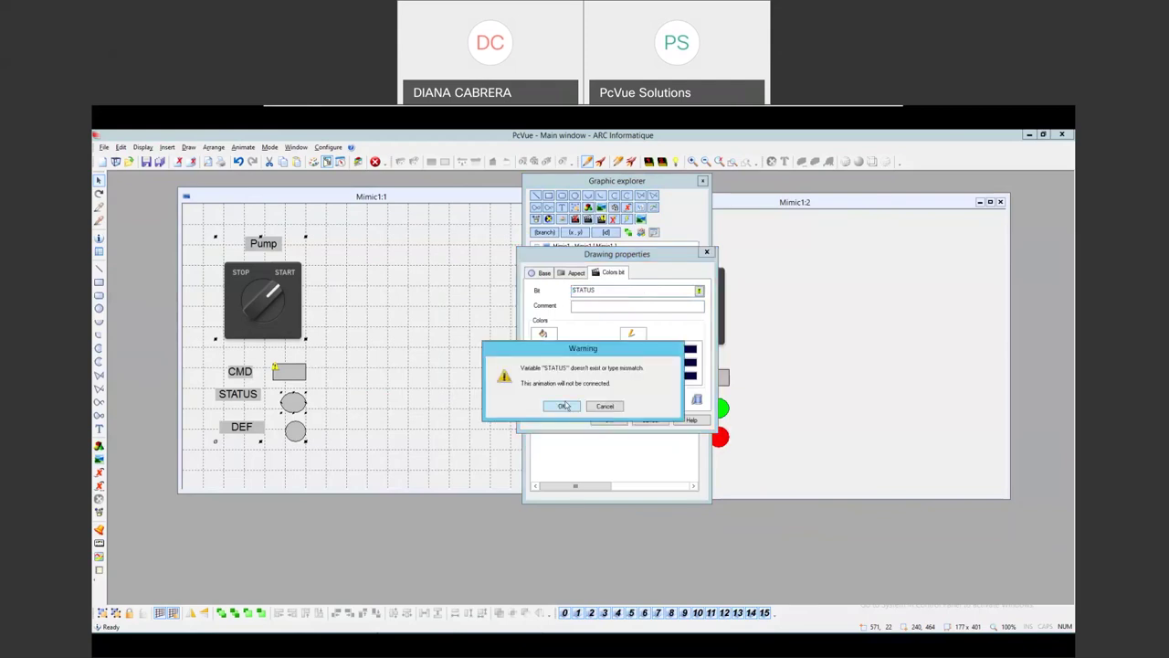
{"action": "left_click", "coordinate": [564, 405]}
{"action": "left_click", "coordinate": [566, 403]}
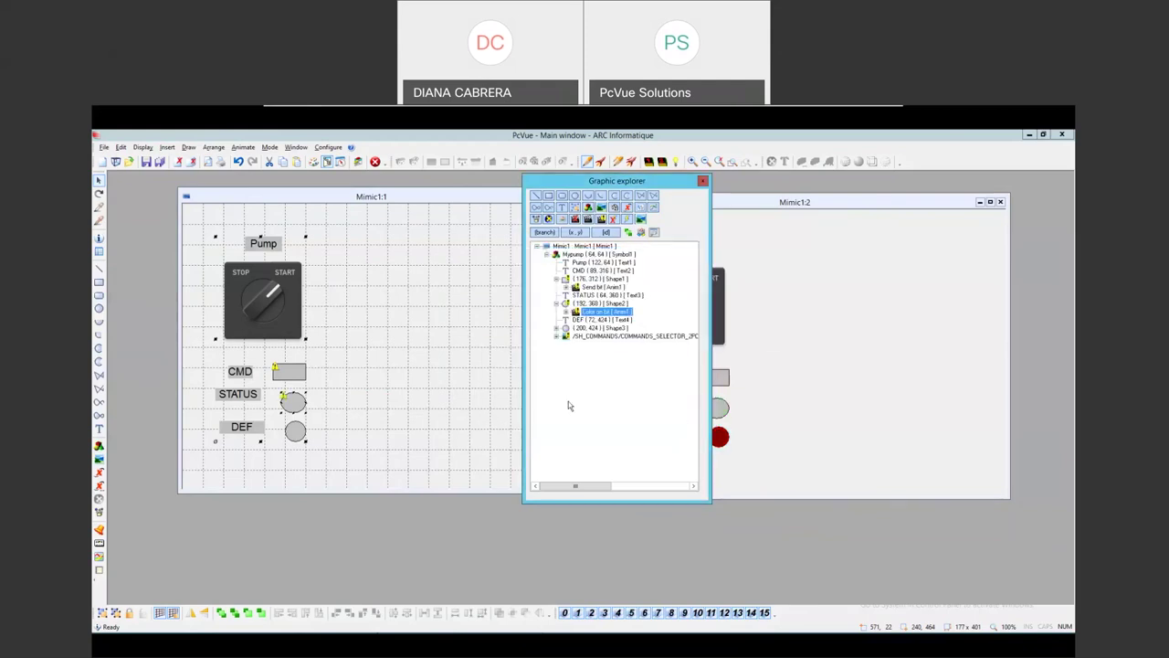
Set the alarm variable of the DEF circle's colour animation to DEF, without its branch prefix
{"action": "double_click", "coordinate": [589, 340]}
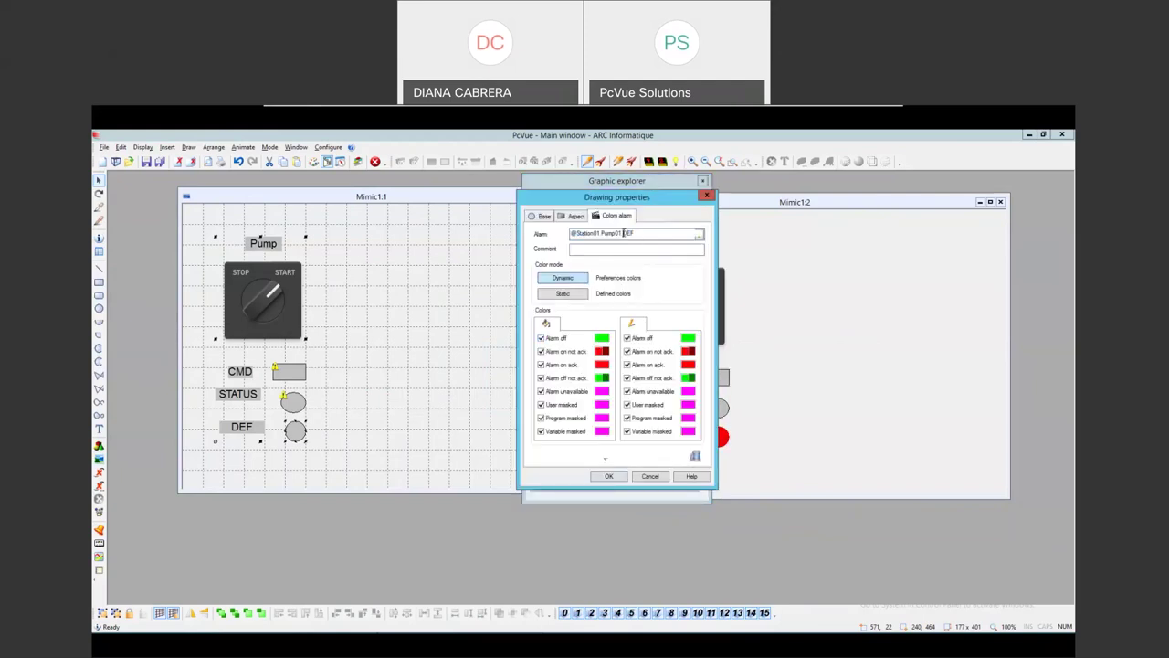
{"action": "type", "text": "DEF"}
{"action": "left_click", "coordinate": [608, 476]}
{"action": "left_click", "coordinate": [562, 407]}
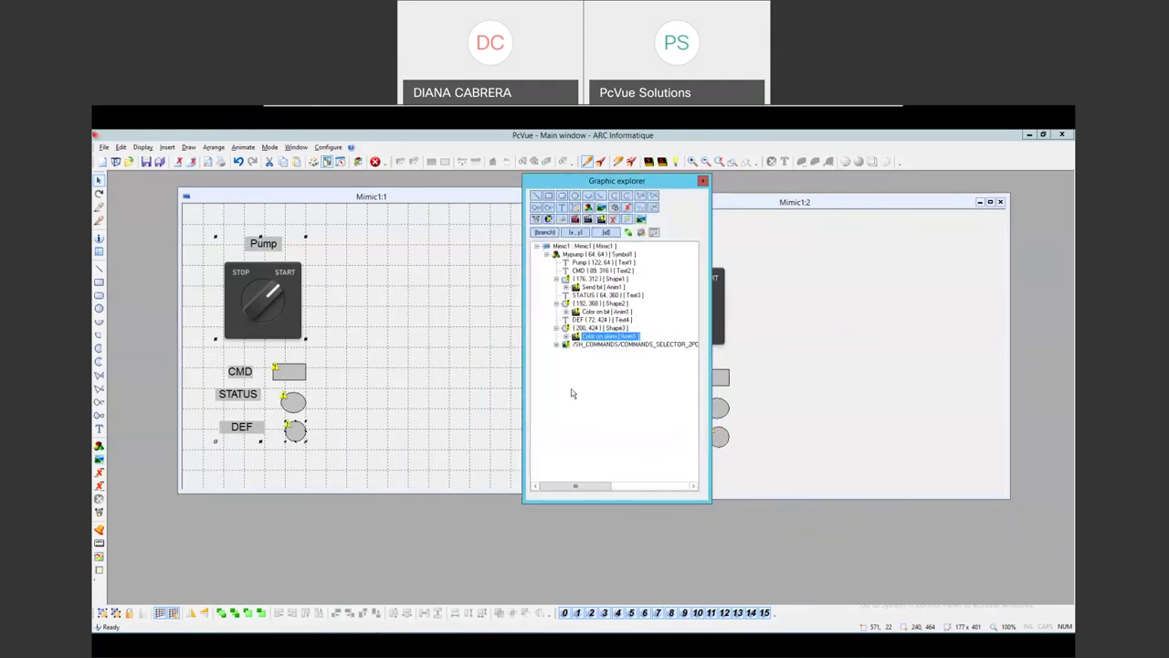
Set the bit to CMD, without the branch prefix, in both the image and bit-send animations of the selector picture
{"action": "double_click", "coordinate": [590, 347]}
{"action": "left_click", "coordinate": [630, 286]}
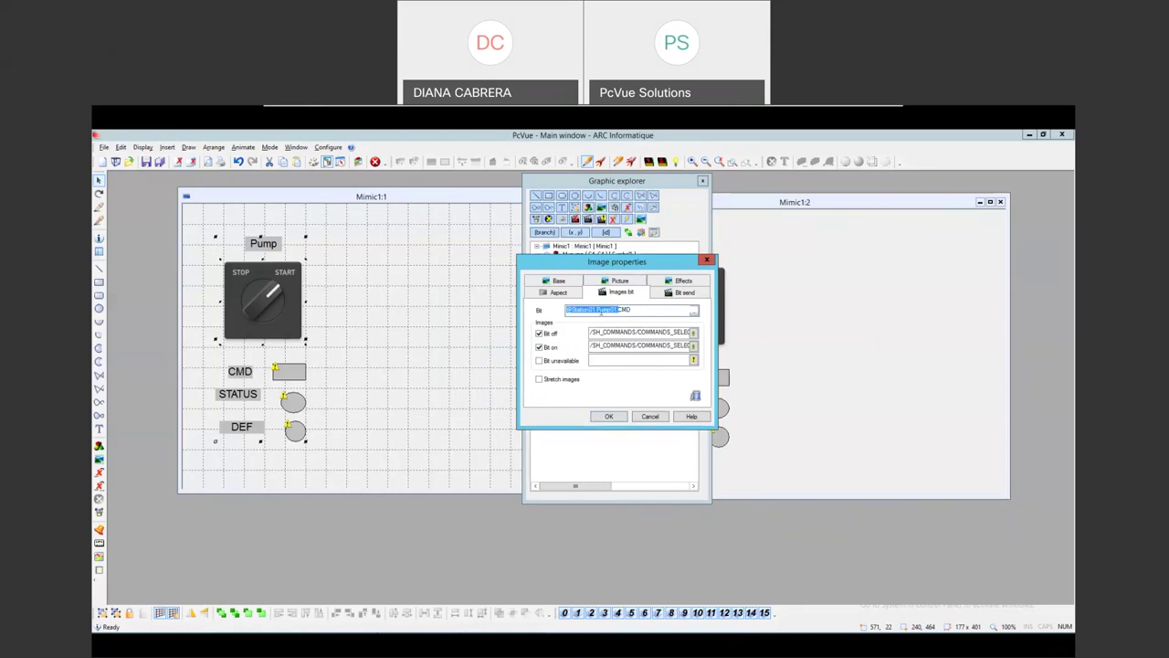
{"action": "left_click", "coordinate": [680, 292]}
{"action": "left_click", "coordinate": [562, 408]}
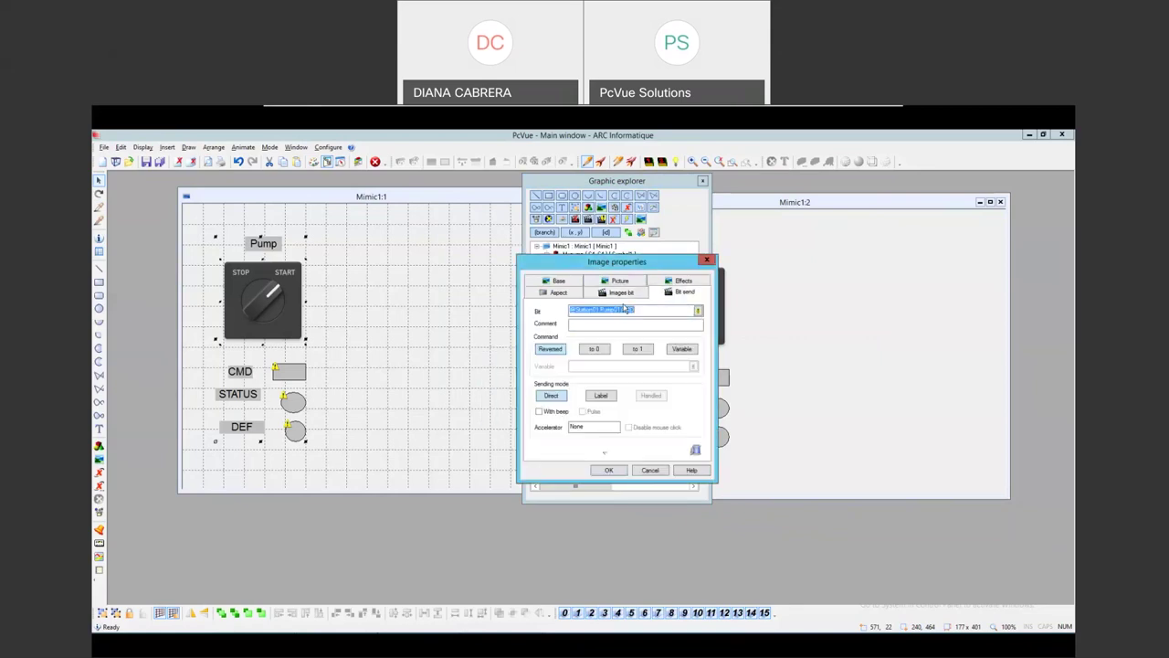
{"action": "type", "text": "CMD"}
{"action": "left_click", "coordinate": [609, 469]}
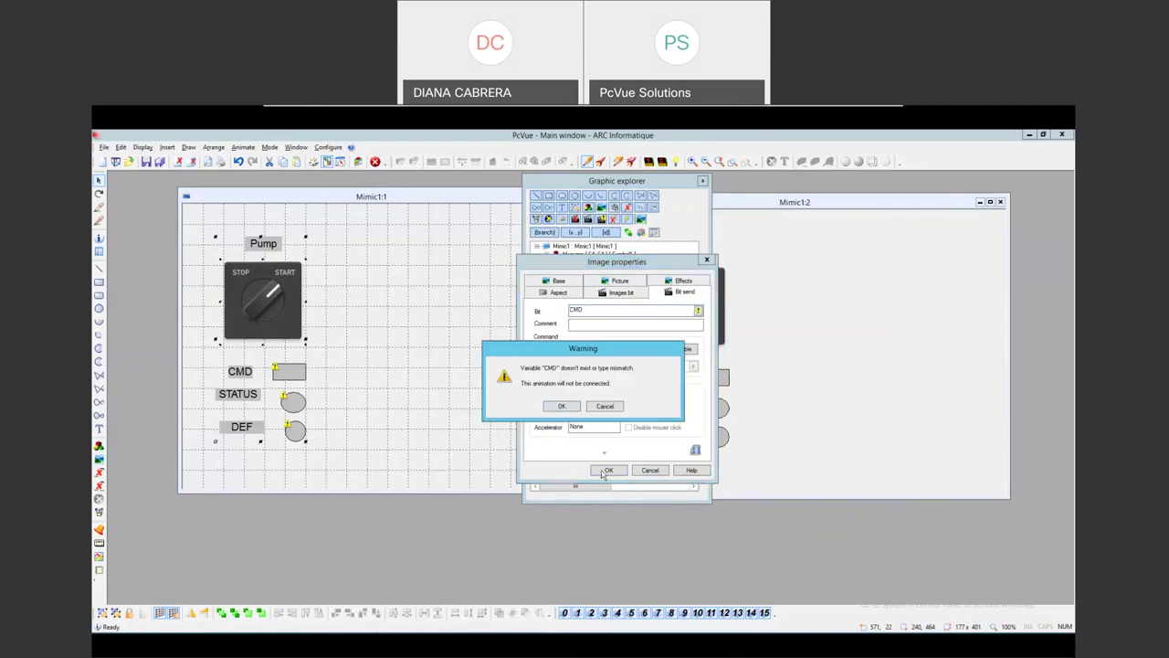
{"action": "left_click", "coordinate": [572, 408]}
{"action": "left_click", "coordinate": [560, 407]}
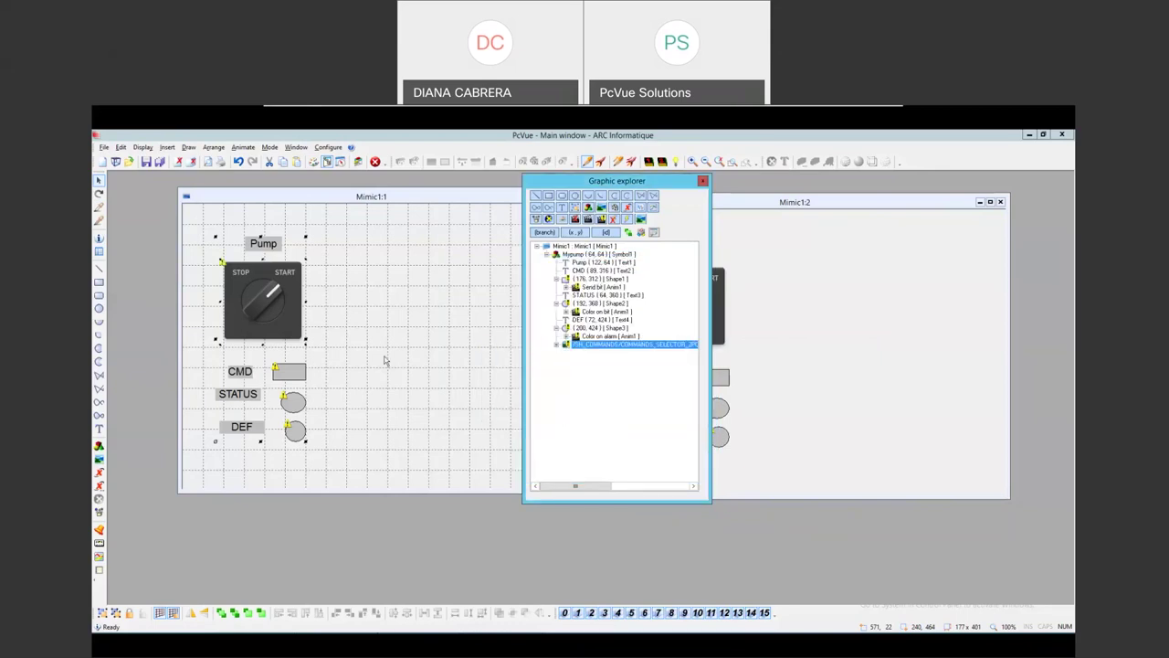
{"action": "left_click", "coordinate": [385, 361]}
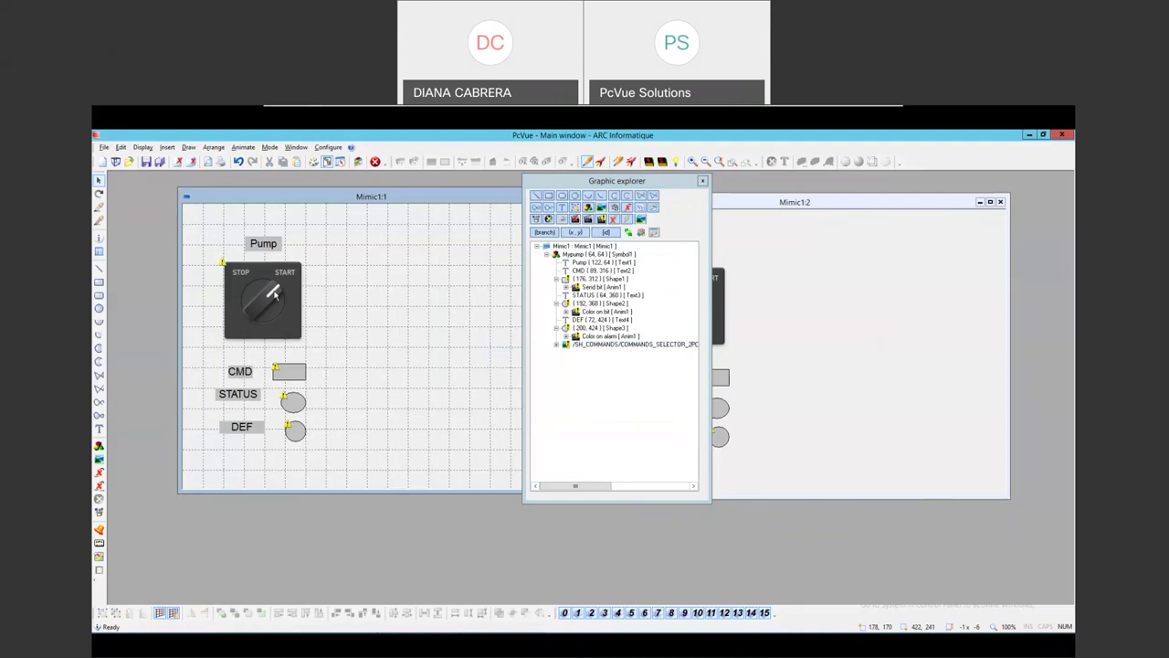
{"action": "key", "text": "ctrl+s"}
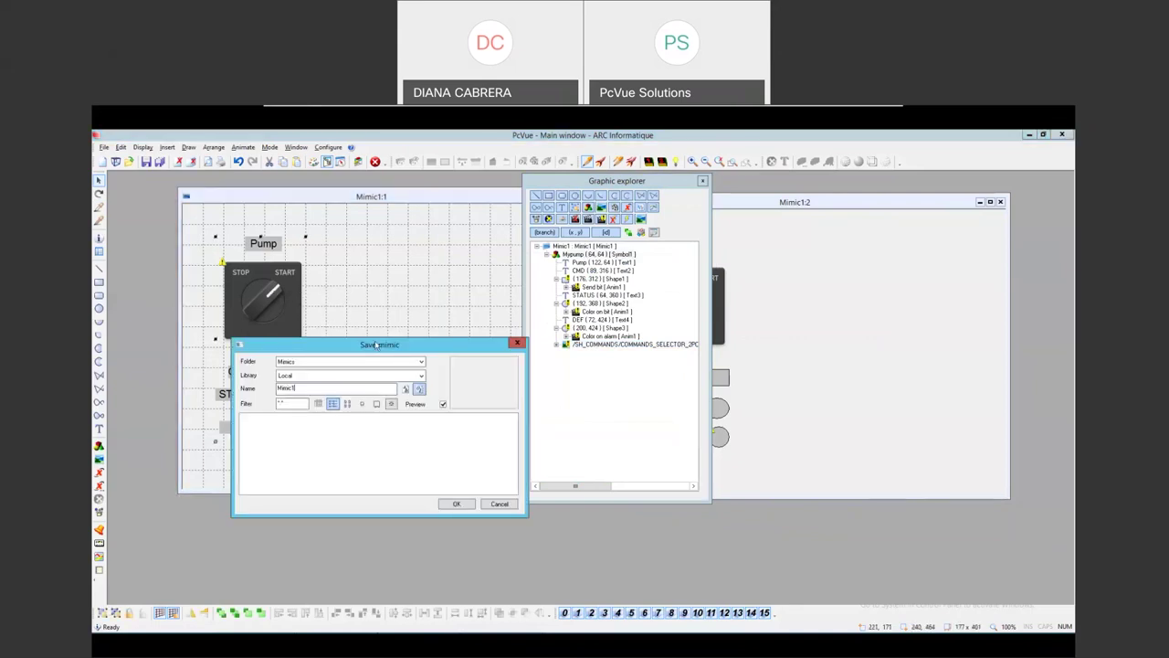
{"action": "left_click", "coordinate": [499, 504]}
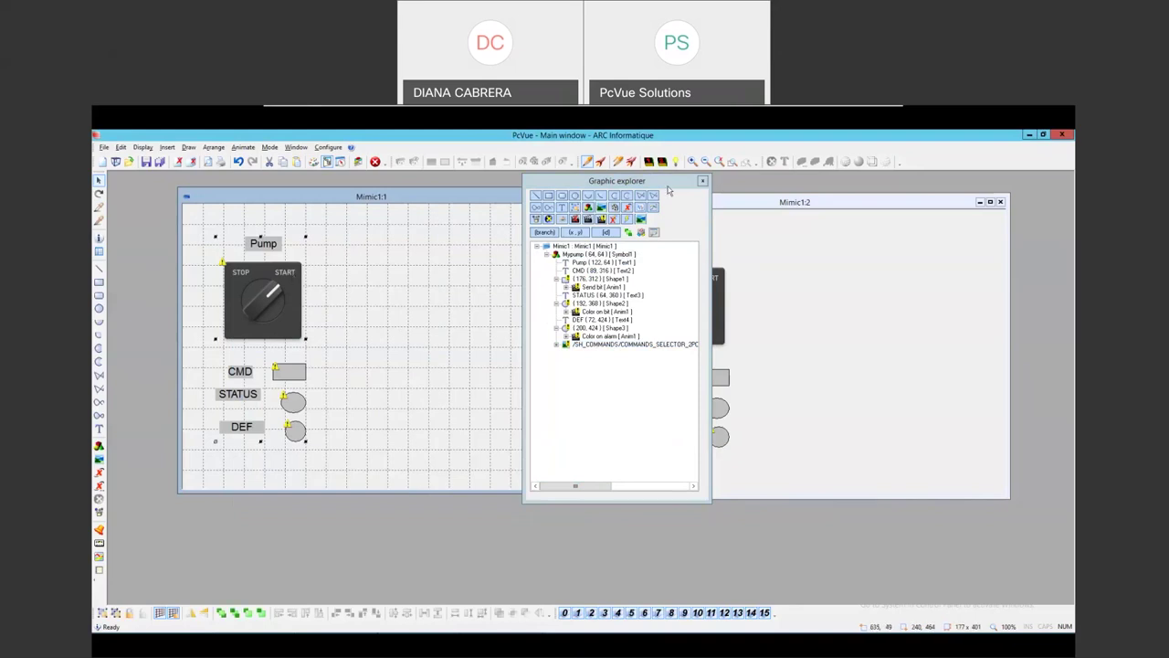
{"action": "left_click", "coordinate": [405, 253]}
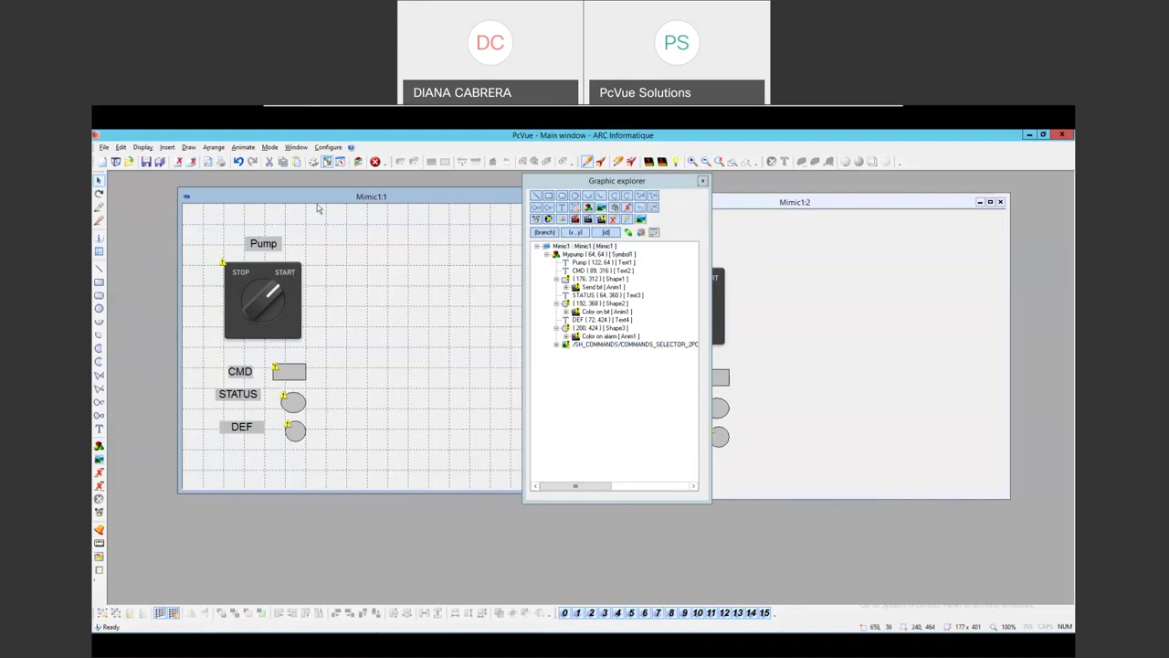
Insert the local Mypump symbol with branch Station01.Pump01 and place it beside the original pump symbol
{"action": "left_click", "coordinate": [167, 147]}
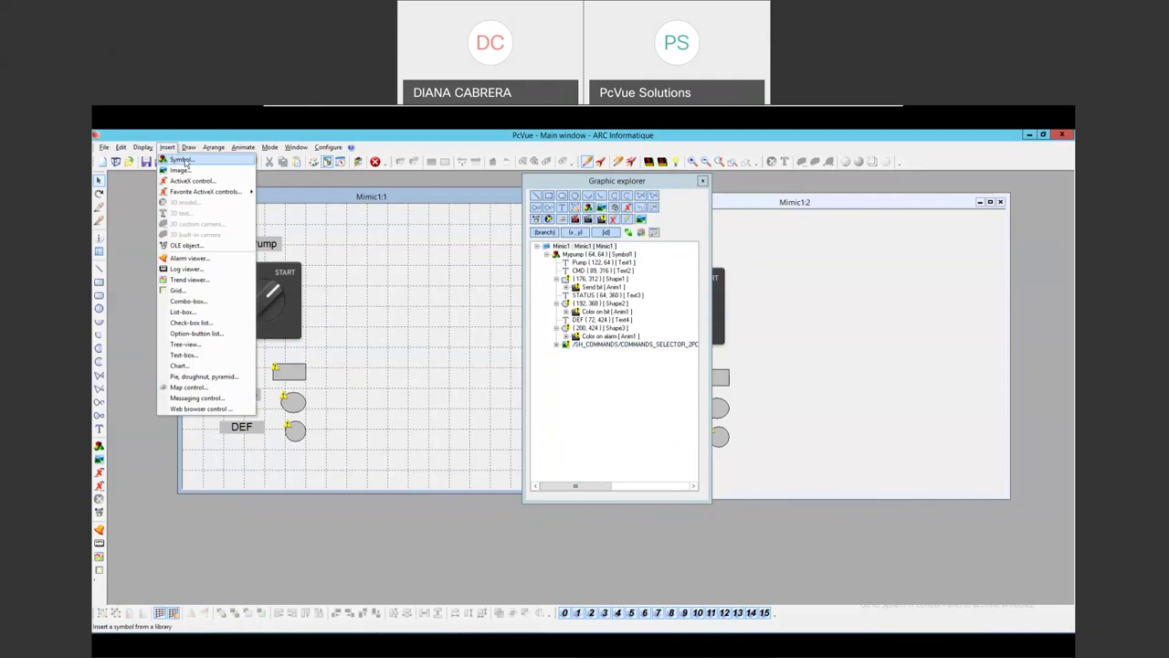
{"action": "left_click", "coordinate": [183, 161]}
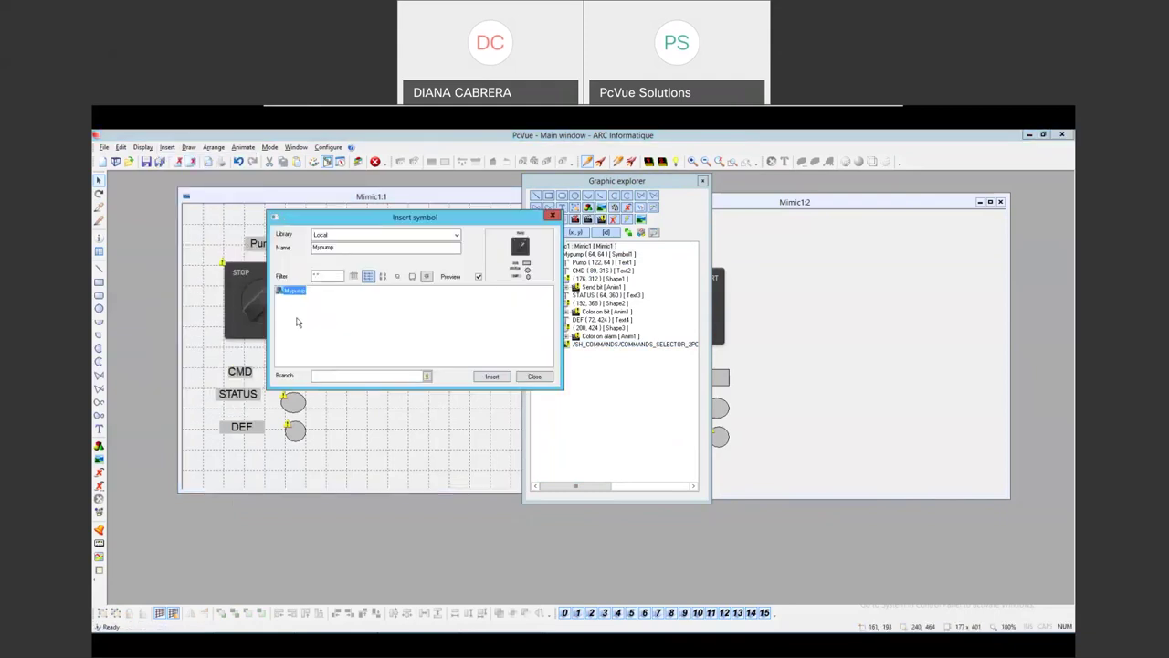
{"action": "left_click", "coordinate": [426, 376]}
{"action": "left_click", "coordinate": [344, 229]}
{"action": "left_click", "coordinate": [374, 237]}
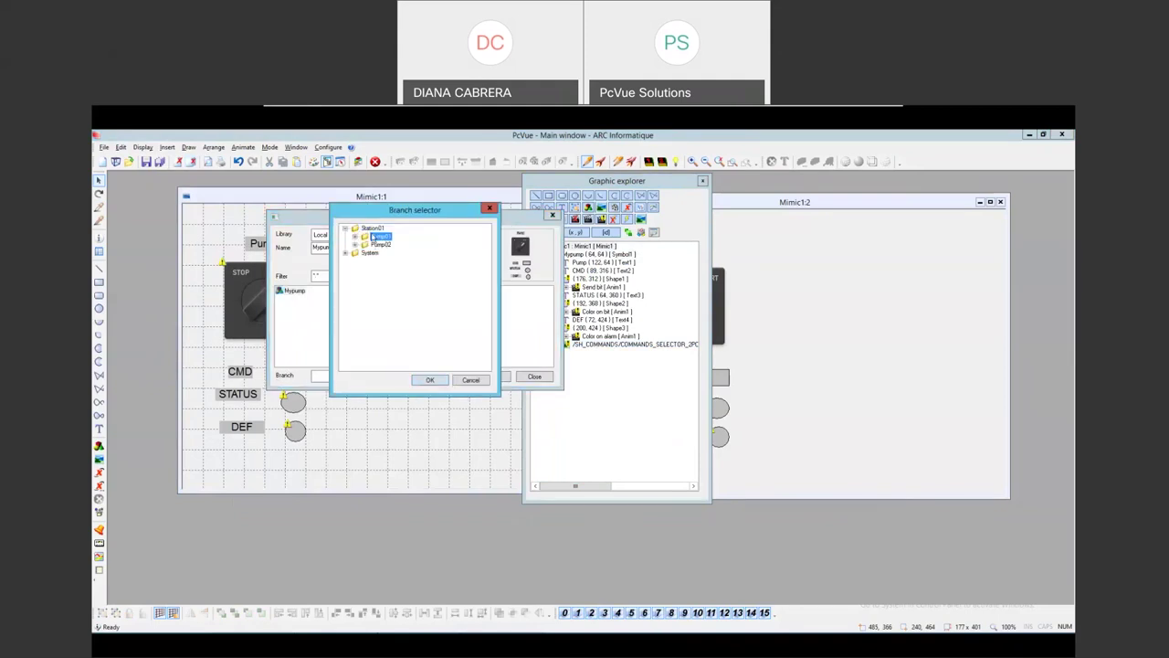
{"action": "left_click", "coordinate": [430, 379]}
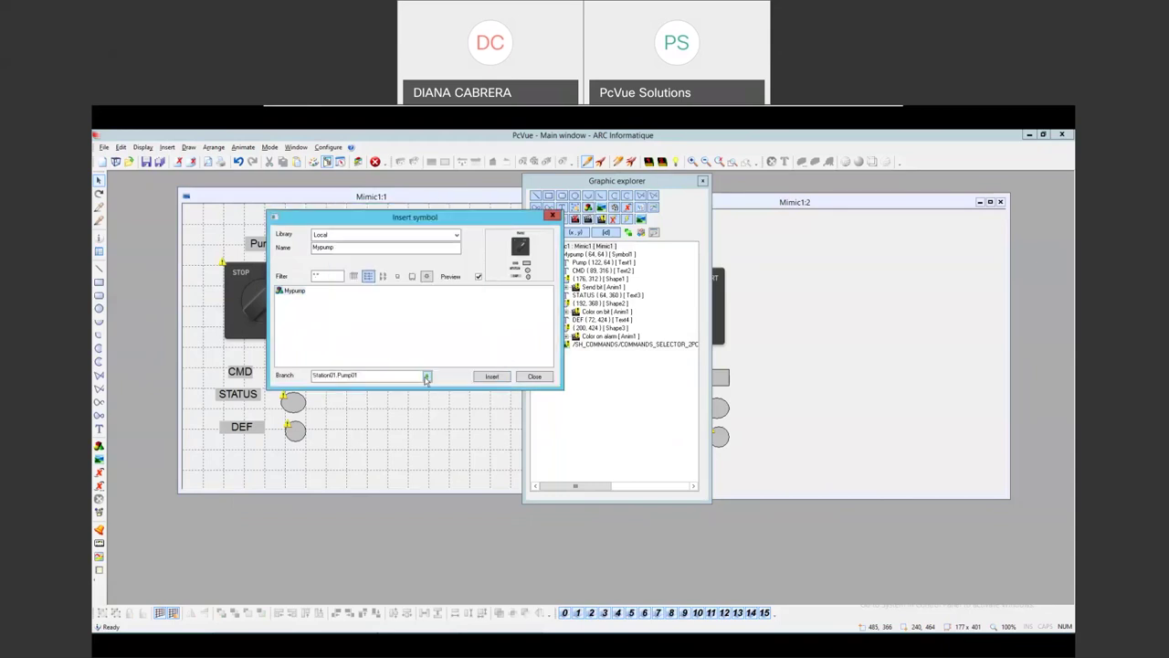
{"action": "left_click", "coordinate": [491, 376]}
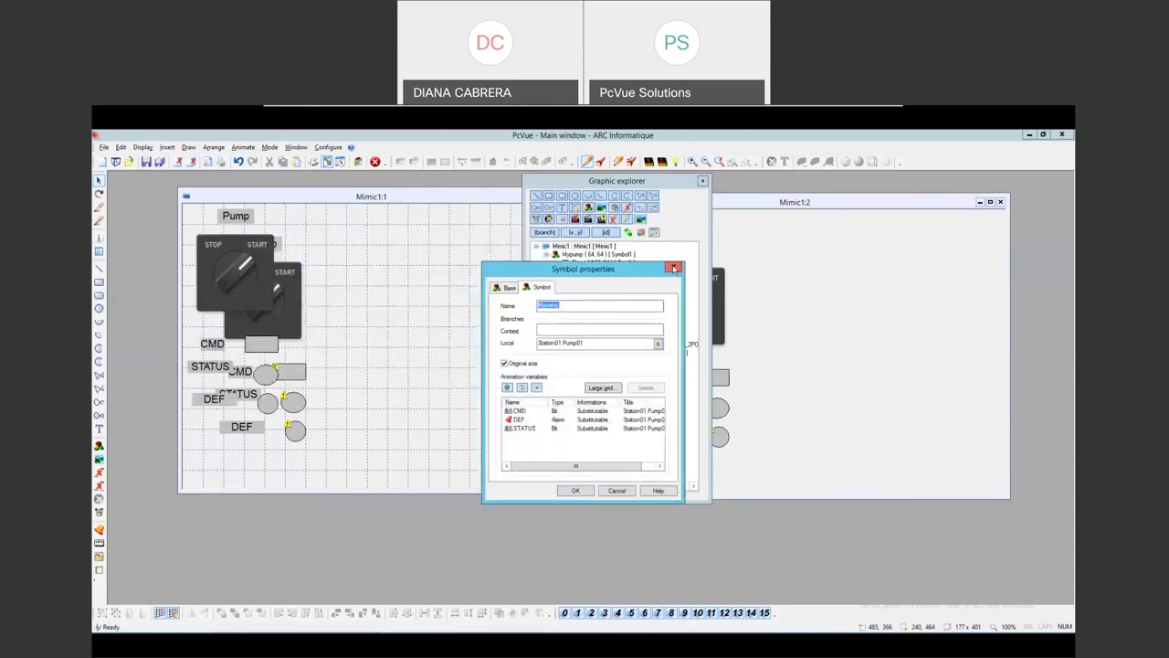
{"action": "left_click", "coordinate": [674, 268]}
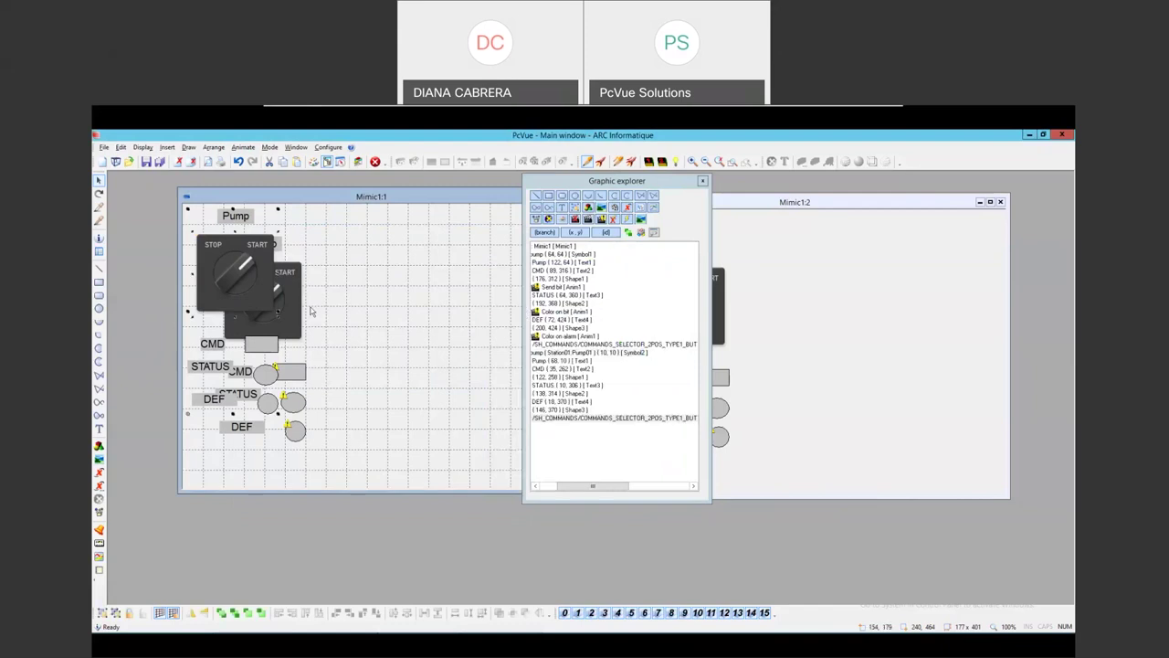
{"action": "left_click_drag", "start_coordinate": [247, 274], "coordinate": [434, 290]}
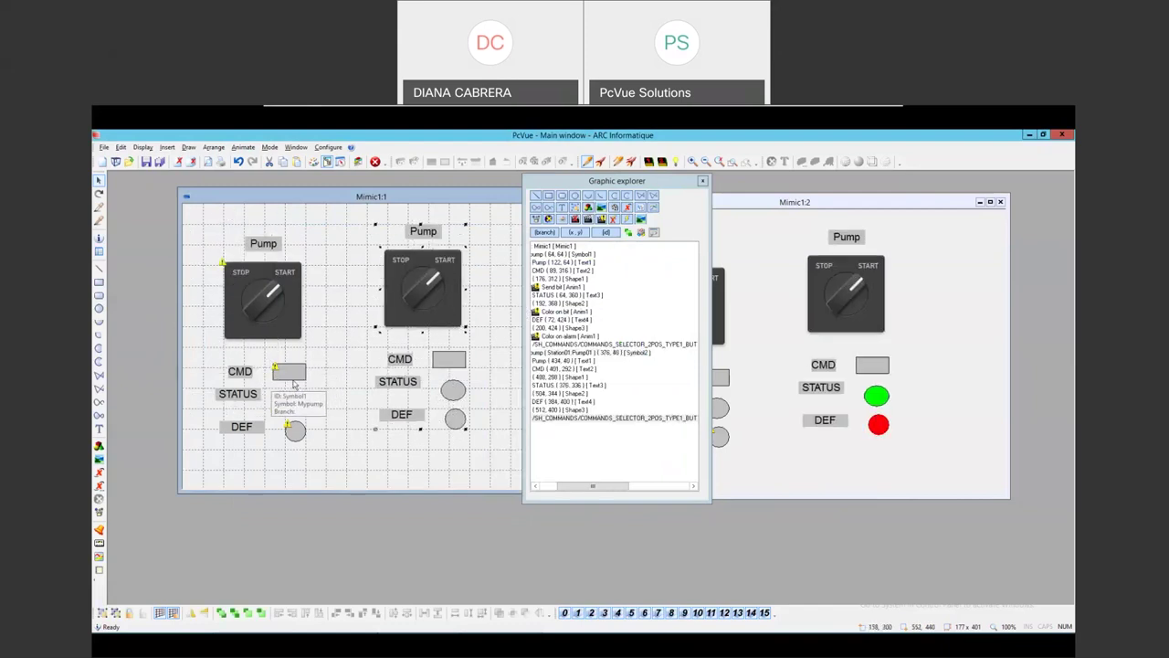
Delete the original branchless Mypump symbol, move the Station01.Pump01 symbol into its place, and clear the graphic explorer off the mimic
{"action": "left_click", "coordinate": [294, 382]}
{"action": "key", "text": "Delete"}
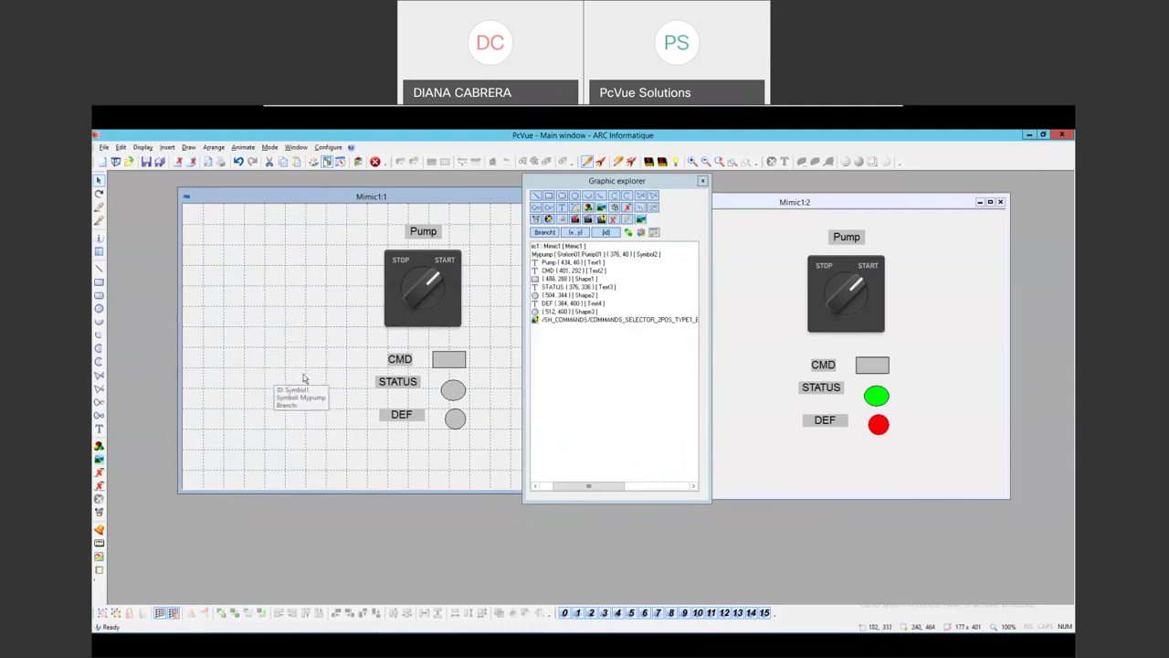
{"action": "left_click_drag", "start_coordinate": [402, 315], "coordinate": [262, 322]}
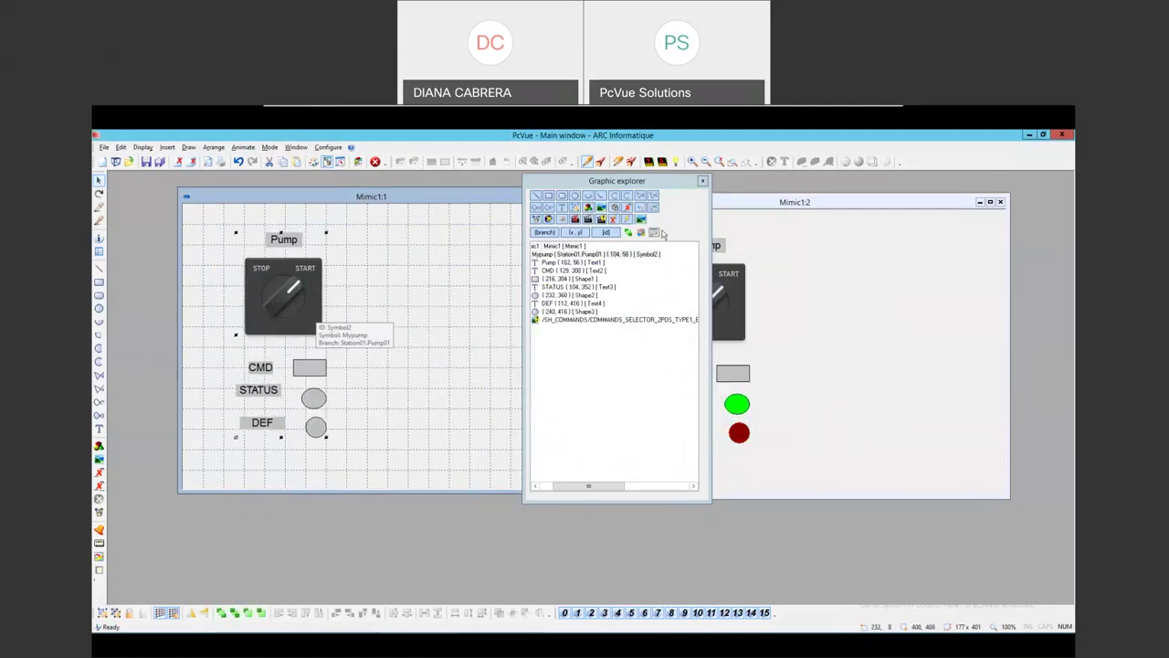
{"action": "left_click_drag", "start_coordinate": [629, 182], "coordinate": [971, 199]}
{"action": "left_click", "coordinate": [382, 245]}
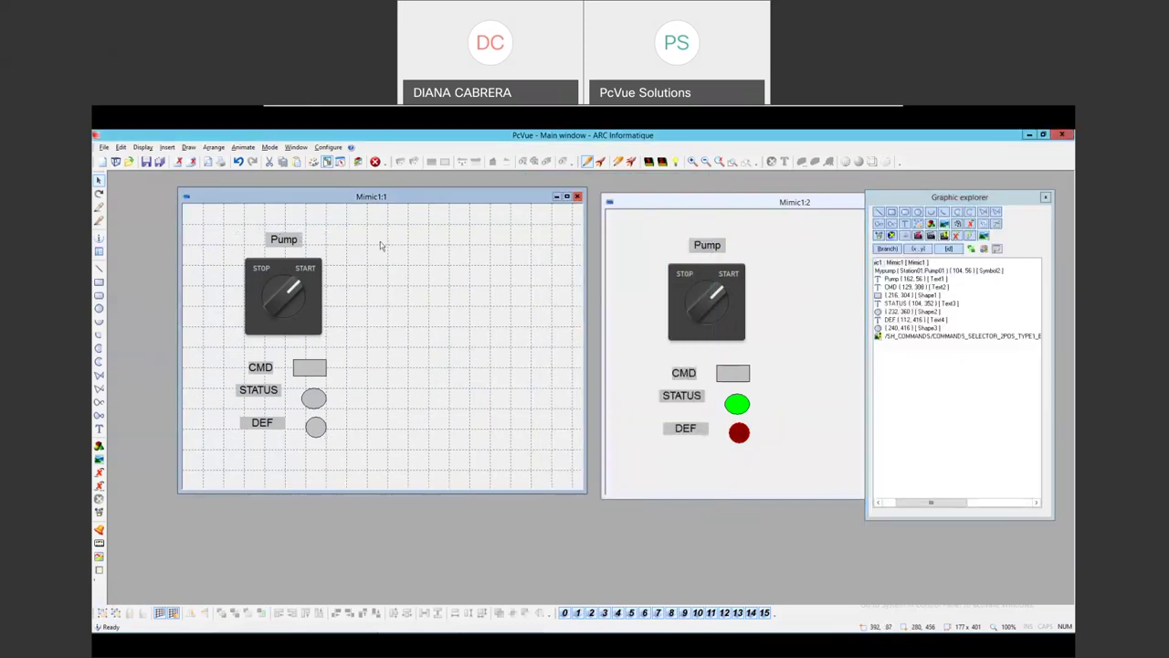
Insert the local Mypump symbol with branch Station01.Pump02 and place it beside the Station01.Pump01 symbol
{"action": "left_click", "coordinate": [168, 146]}
{"action": "left_click", "coordinate": [183, 160]}
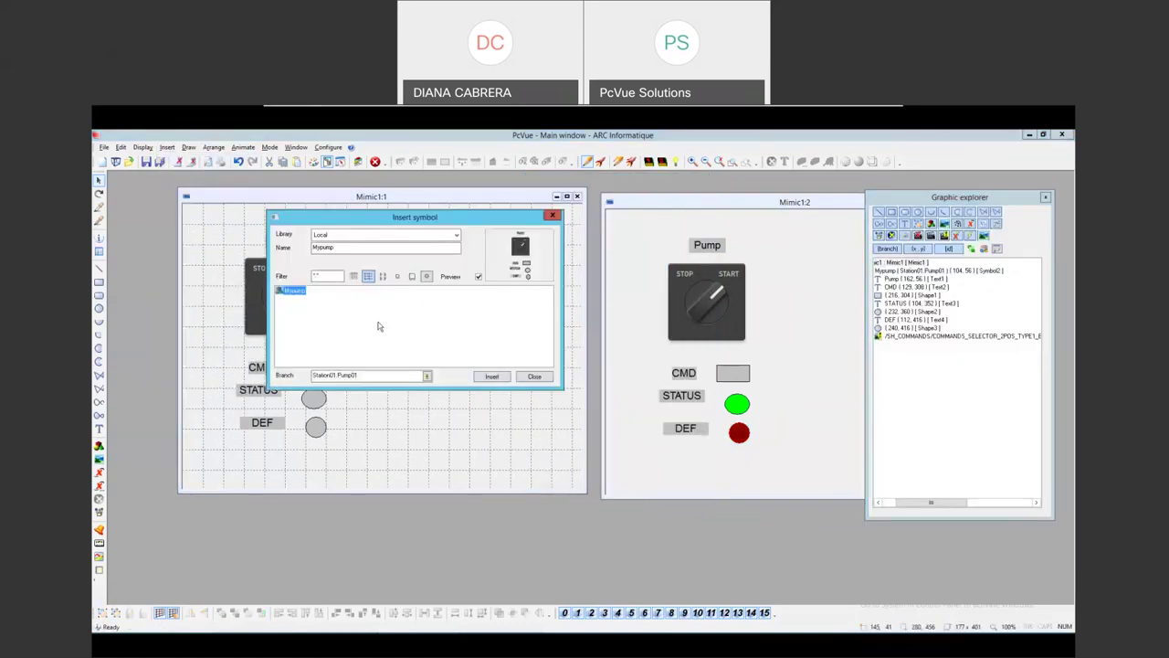
{"action": "left_click", "coordinate": [384, 376]}
{"action": "key", "text": "BackSpace"}
{"action": "type", "text": "2"}
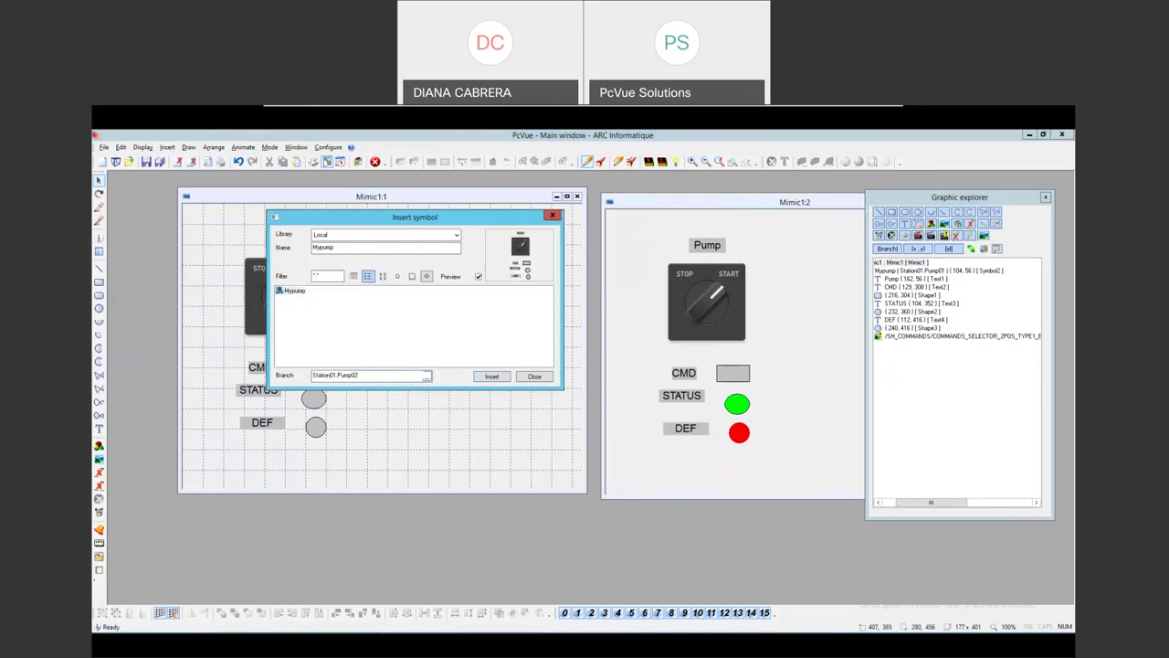
{"action": "left_click", "coordinate": [427, 376]}
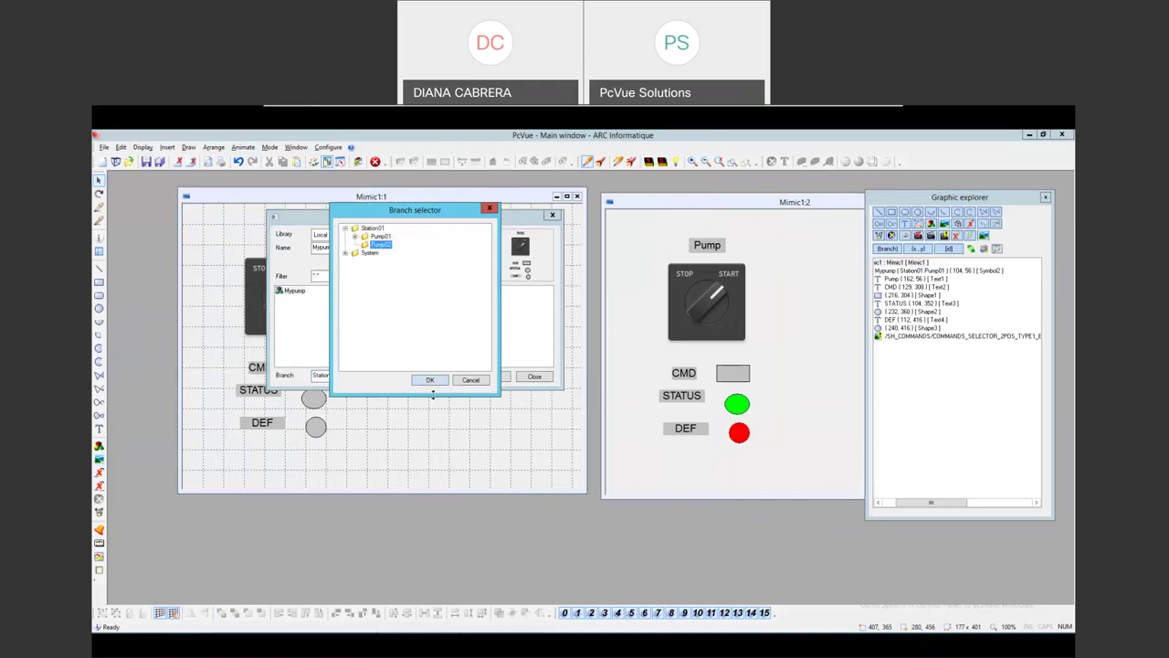
{"action": "left_click", "coordinate": [429, 379]}
{"action": "left_click", "coordinate": [490, 377]}
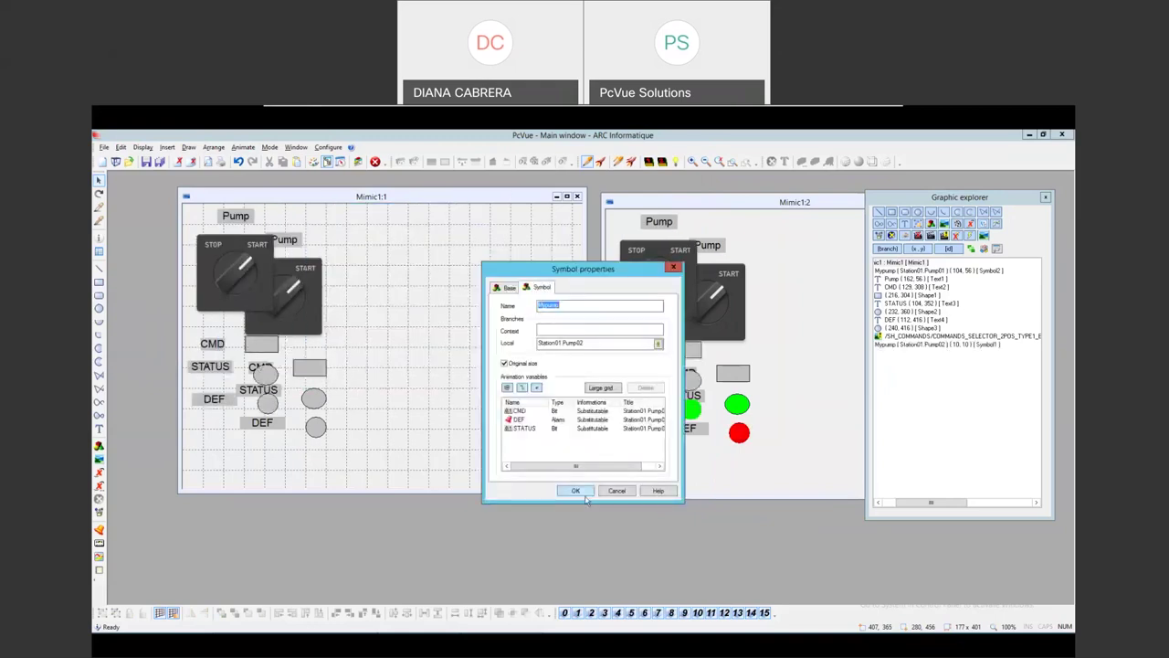
{"action": "key", "text": "Return"}
{"action": "left_click_drag", "start_coordinate": [217, 283], "coordinate": [396, 302]}
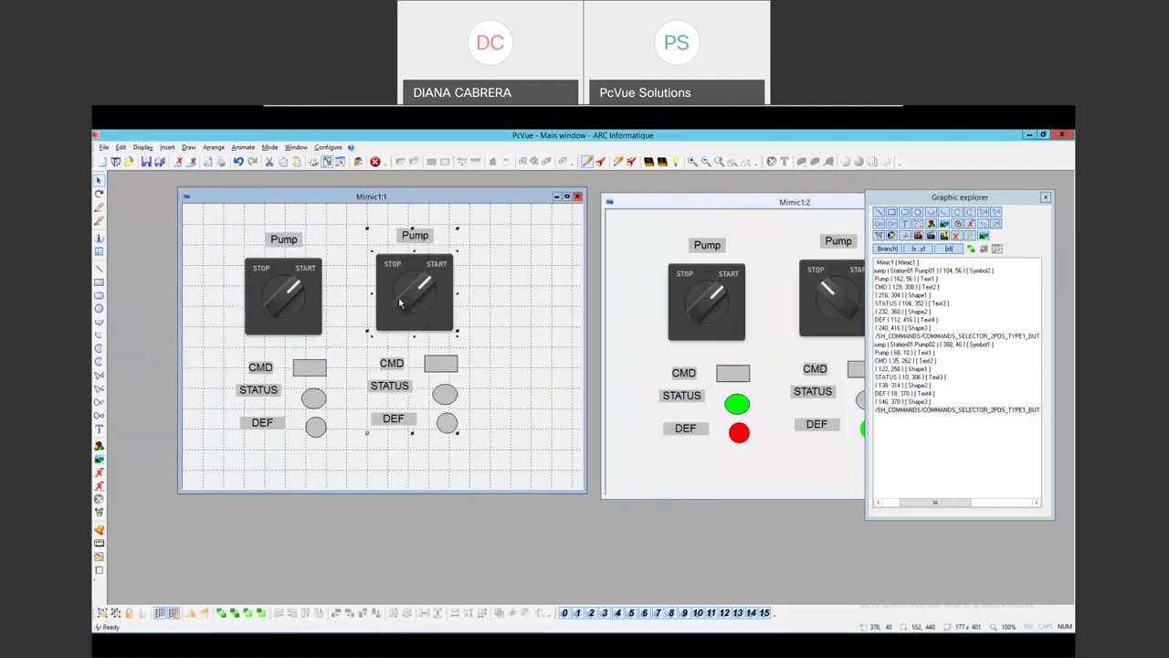
Rearrange the two mimic windows side by side and turn both pump selectors to STOP in the runtime view
{"action": "left_click_drag", "start_coordinate": [521, 192], "coordinate": [471, 185]}
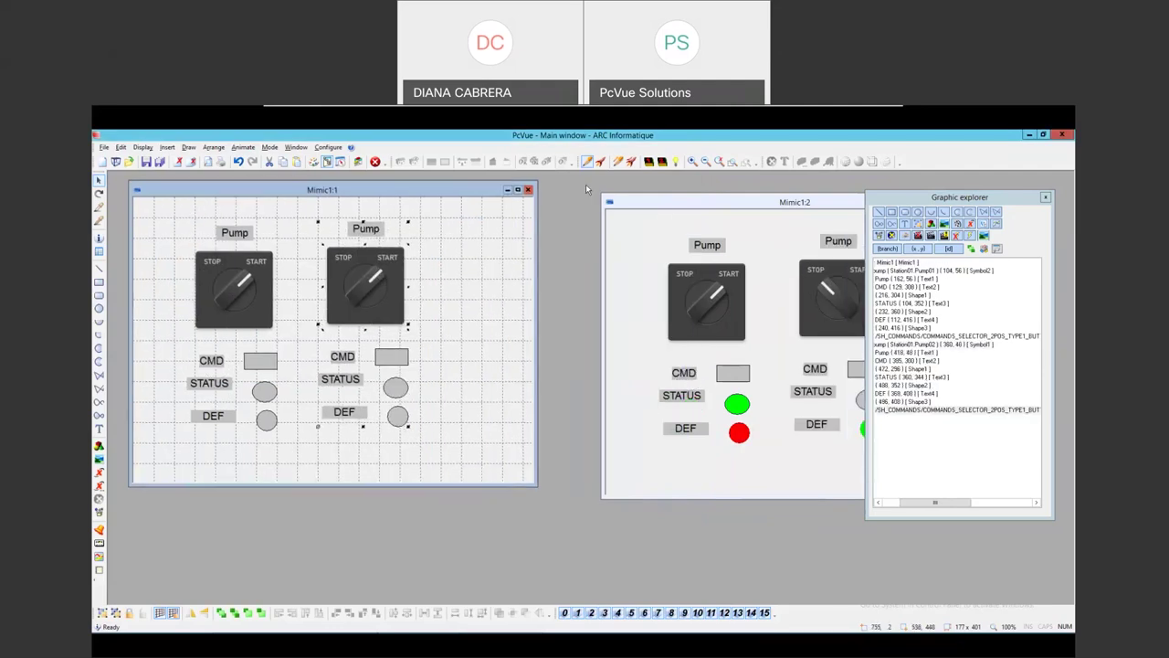
{"action": "left_click_drag", "start_coordinate": [180, 192], "coordinate": [600, 193]}
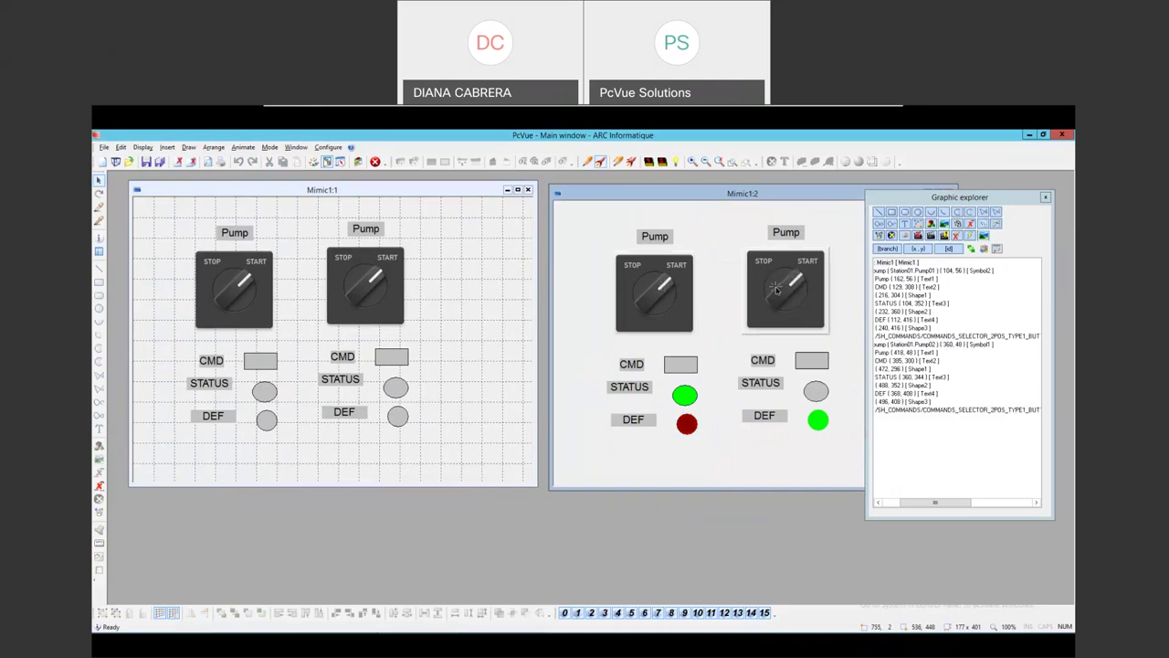
{"action": "left_click", "coordinate": [654, 291]}
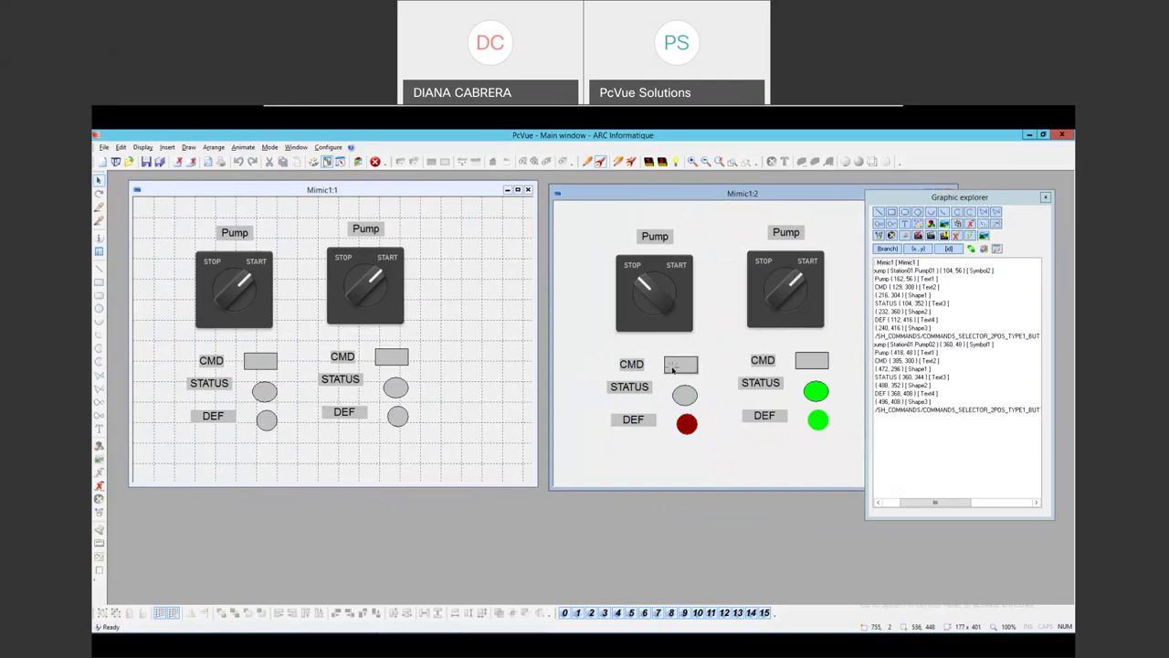
{"action": "left_click", "coordinate": [794, 302]}
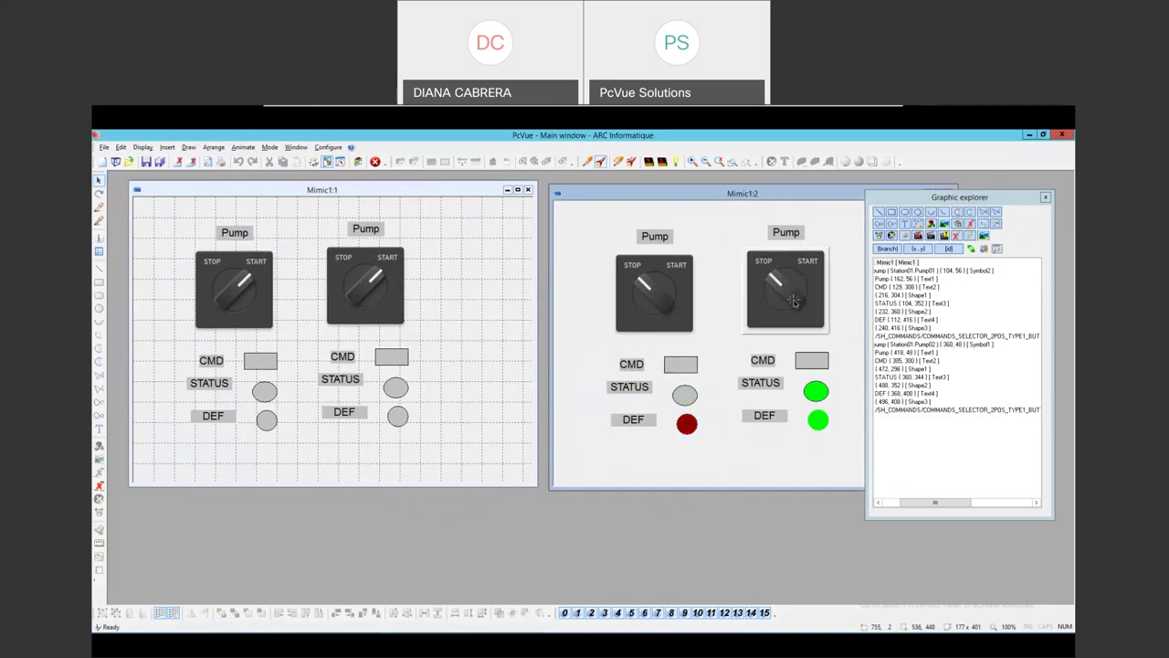
{"action": "left_click", "coordinate": [444, 261]}
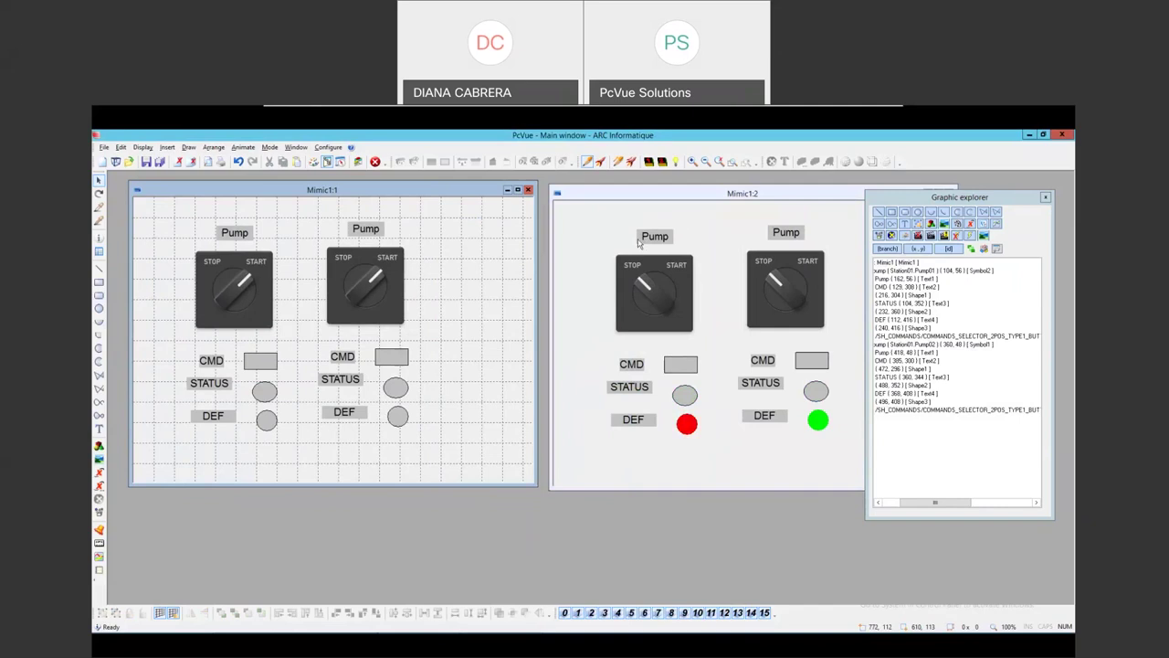
Delete the Mypump symbol with branch Station01.Pump02 from the mimic
{"action": "left_click", "coordinate": [378, 234]}
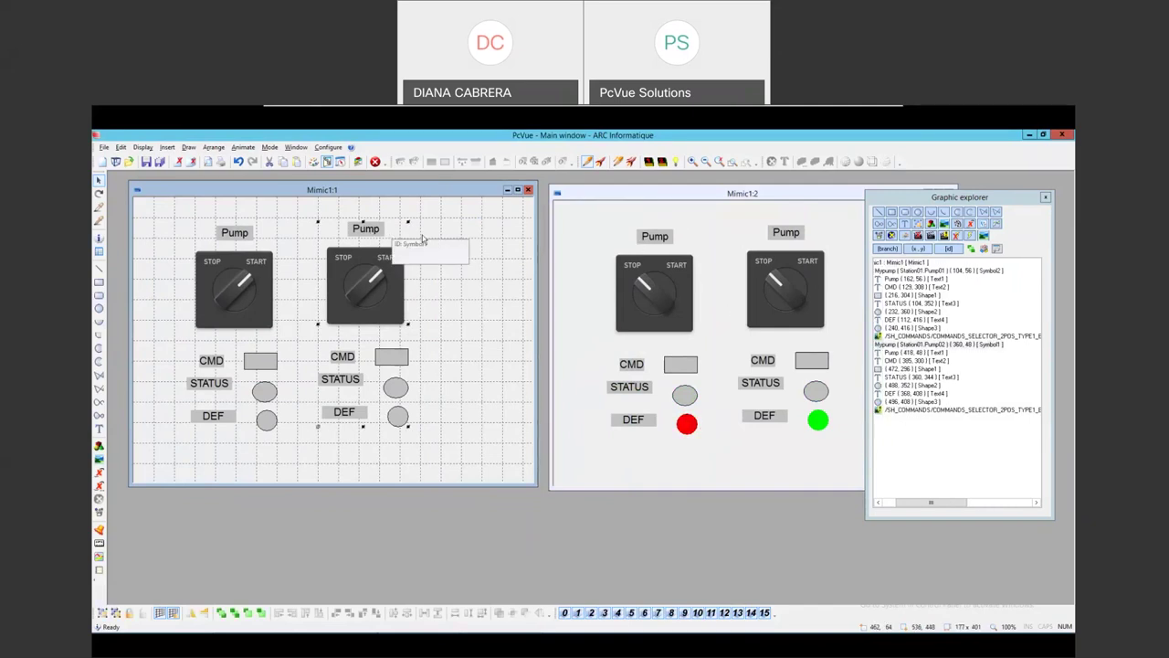
{"action": "left_click", "coordinate": [913, 502]}
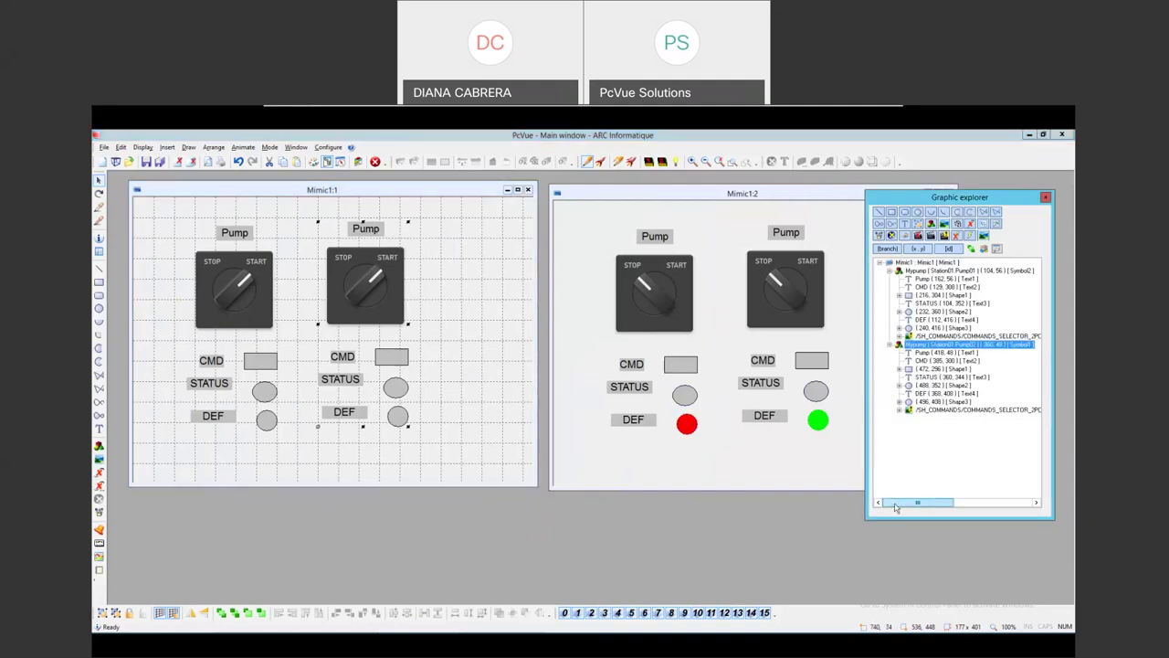
{"action": "left_click", "coordinate": [929, 354]}
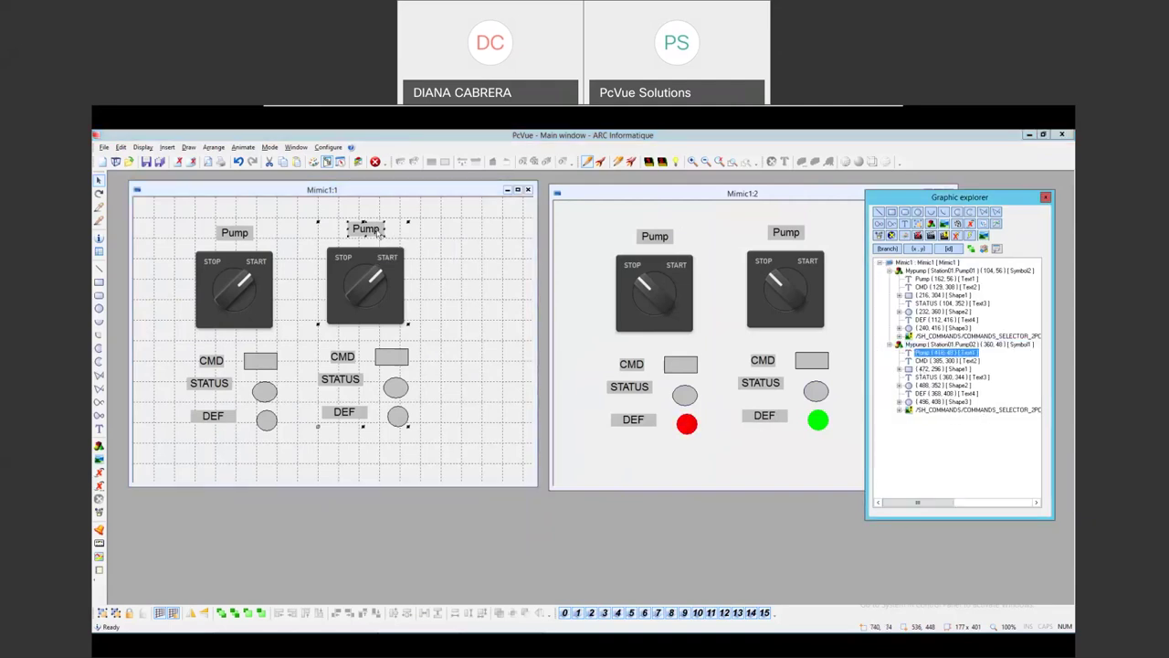
{"action": "left_click", "coordinate": [373, 281]}
{"action": "key", "text": "Delete"}
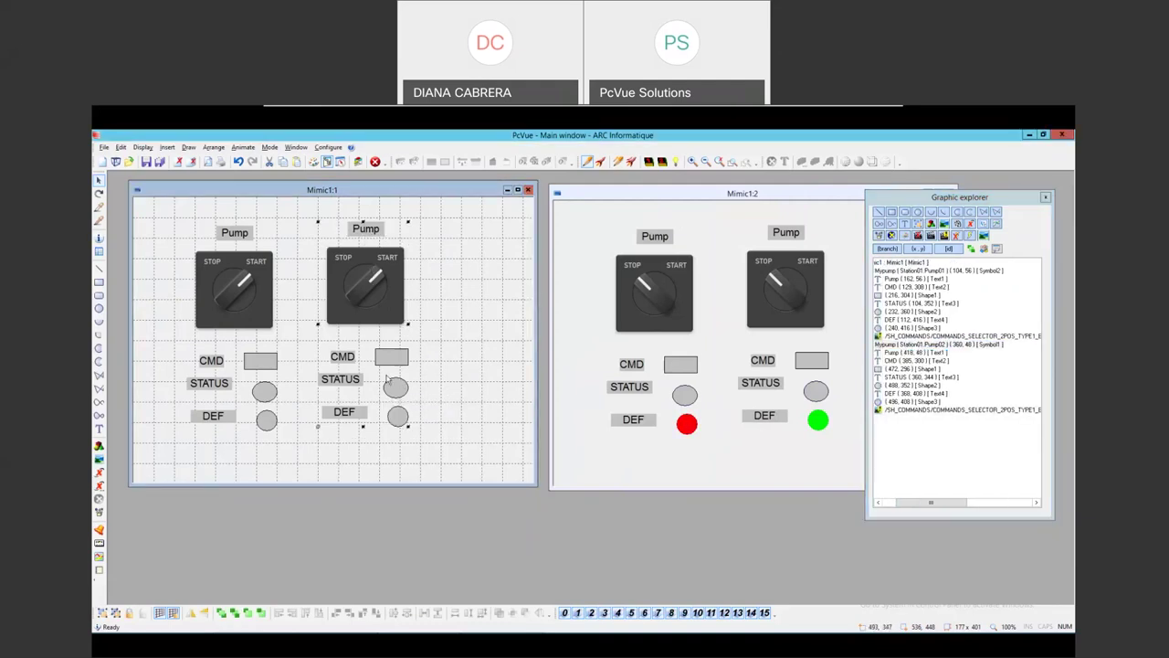
Set the width of the Pump text inside the remaining Mypump symbol to 80 and save the symbol
{"action": "left_click", "coordinate": [272, 306]}
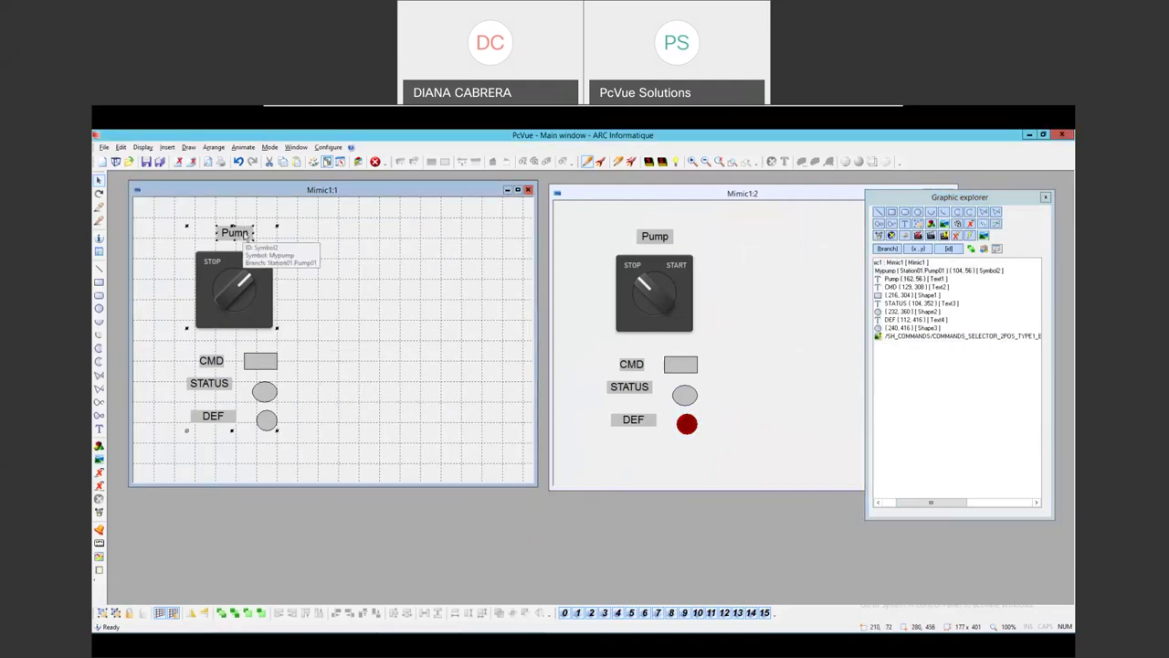
{"action": "left_click", "coordinate": [910, 501]}
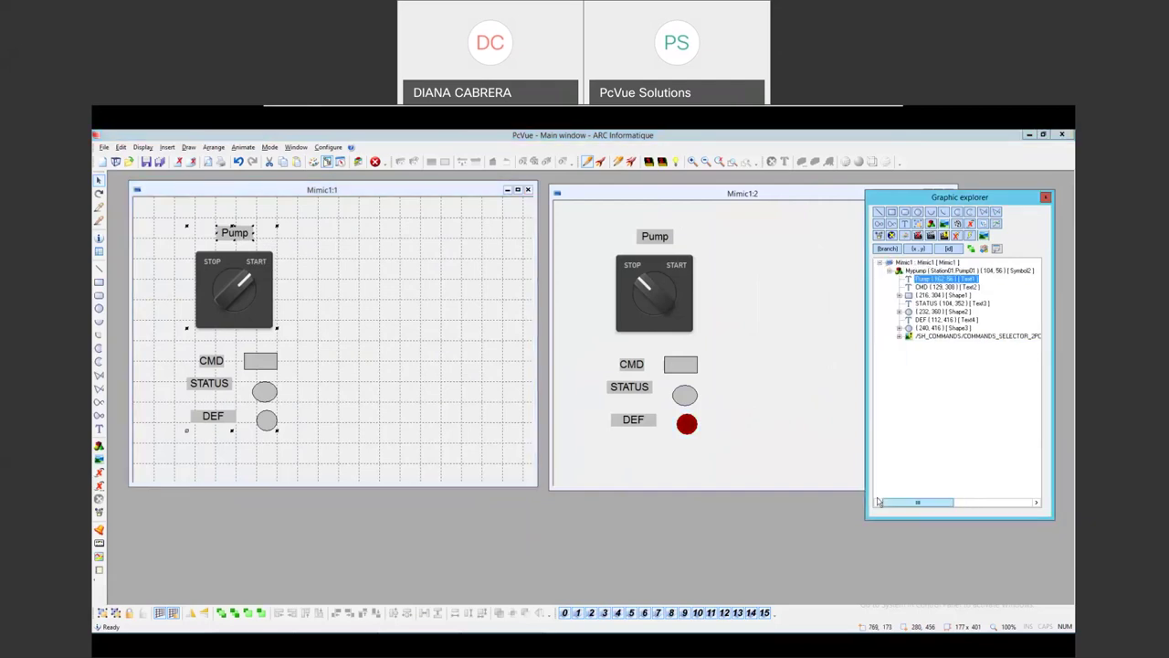
{"action": "double_click", "coordinate": [932, 278]}
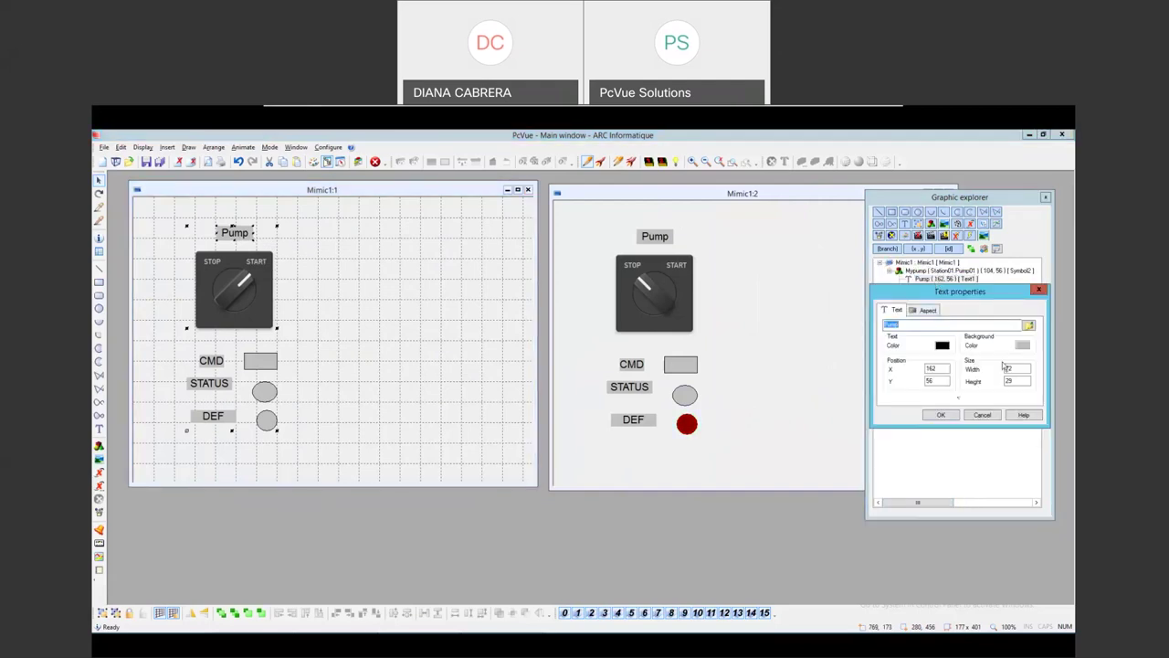
{"action": "double_click", "coordinate": [1018, 368]}
{"action": "type", "text": "80"}
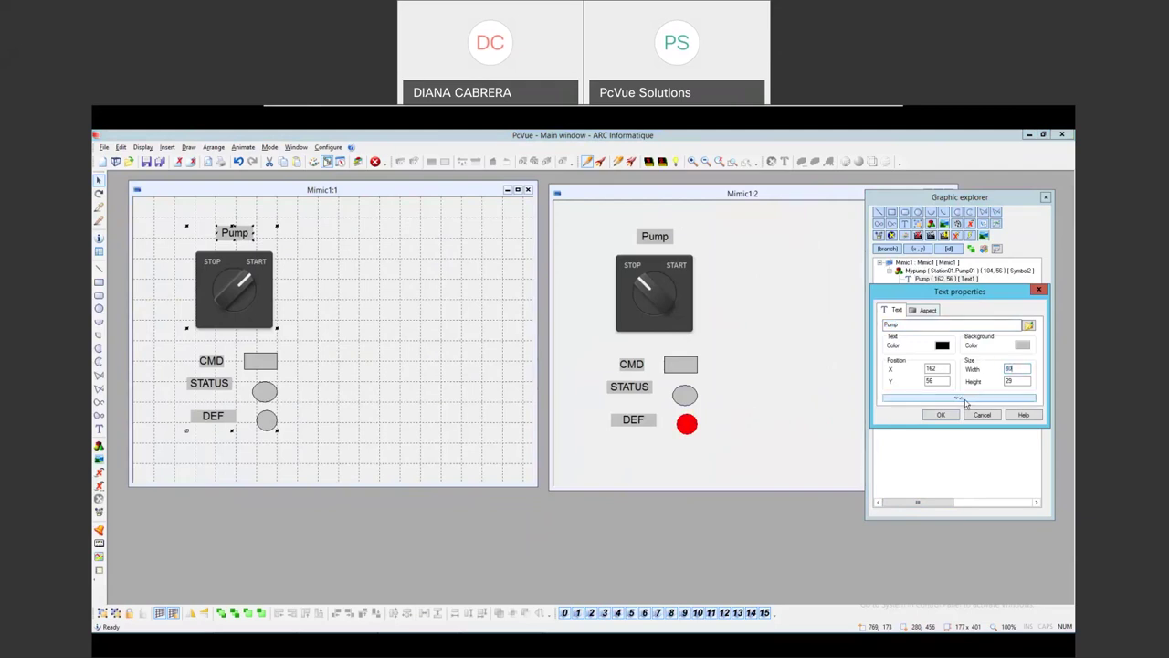
{"action": "left_click", "coordinate": [943, 415]}
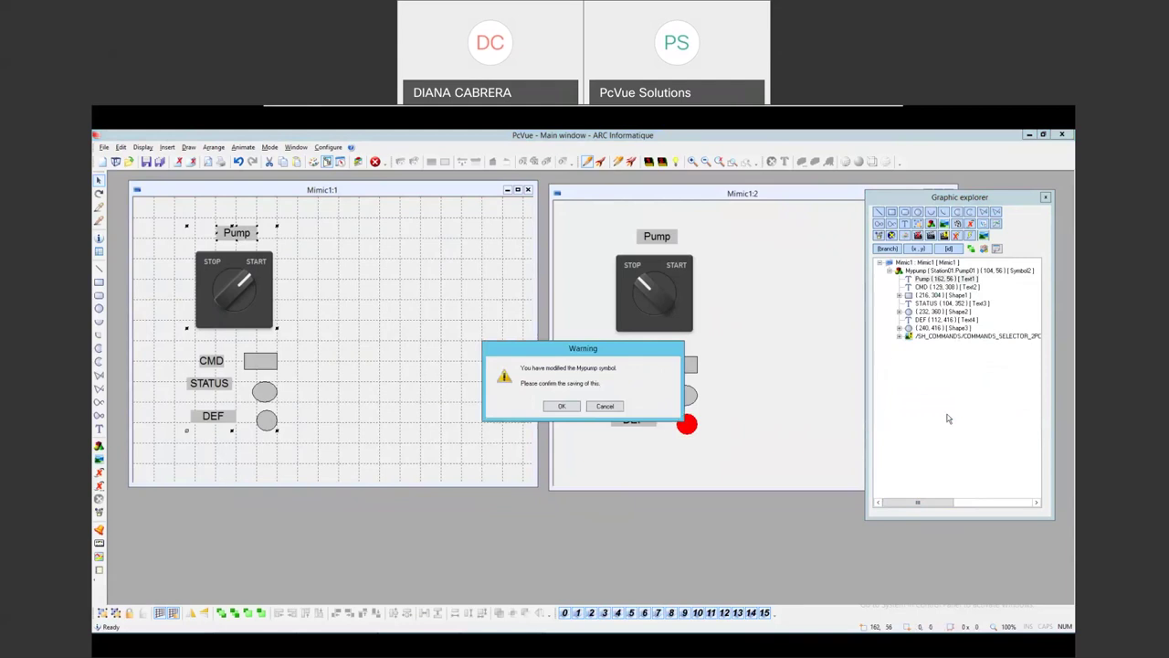
{"action": "left_click", "coordinate": [561, 407]}
{"action": "right_click", "coordinate": [955, 279]}
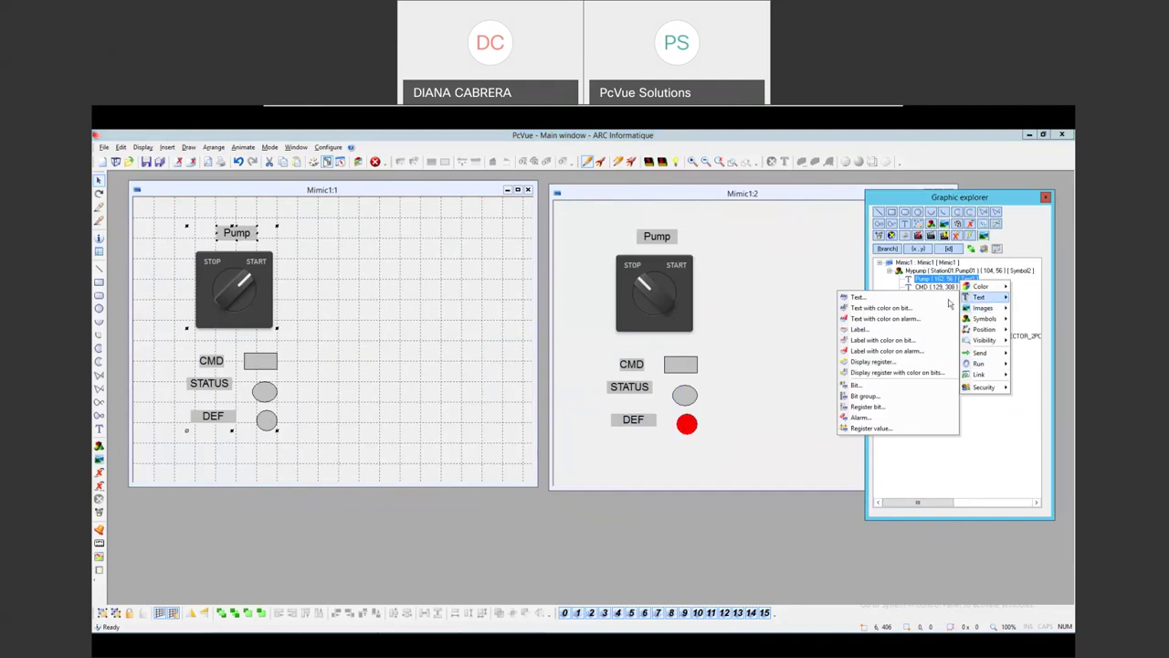
{"action": "left_click", "coordinate": [870, 329]}
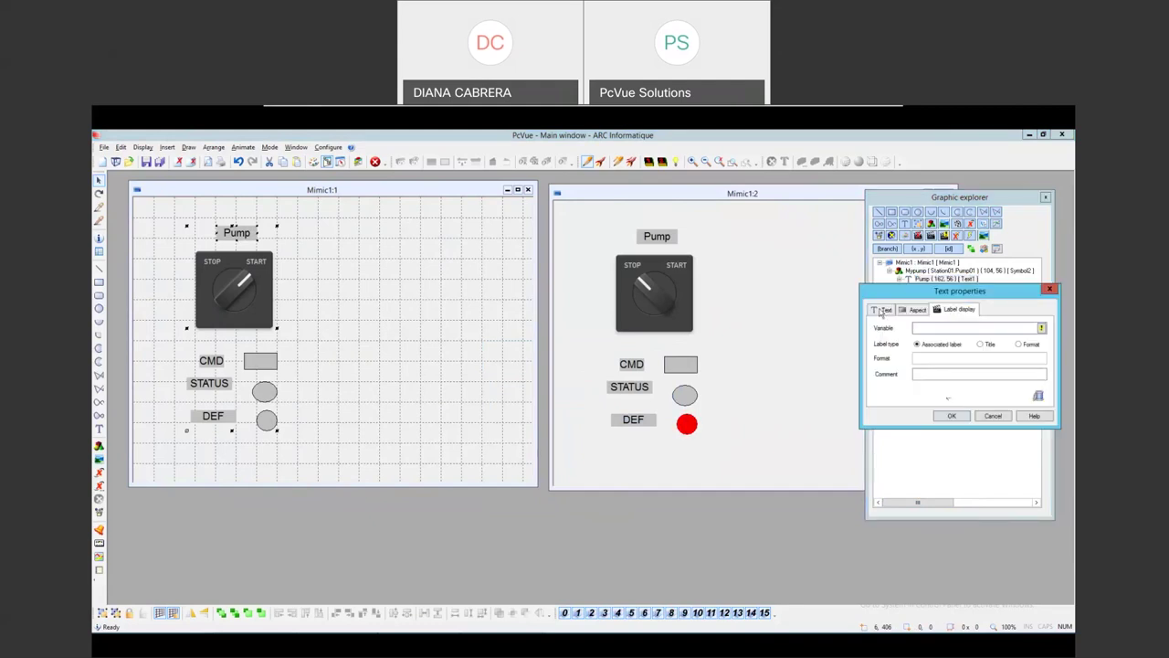
{"action": "left_click_drag", "start_coordinate": [992, 296], "coordinate": [948, 315]}
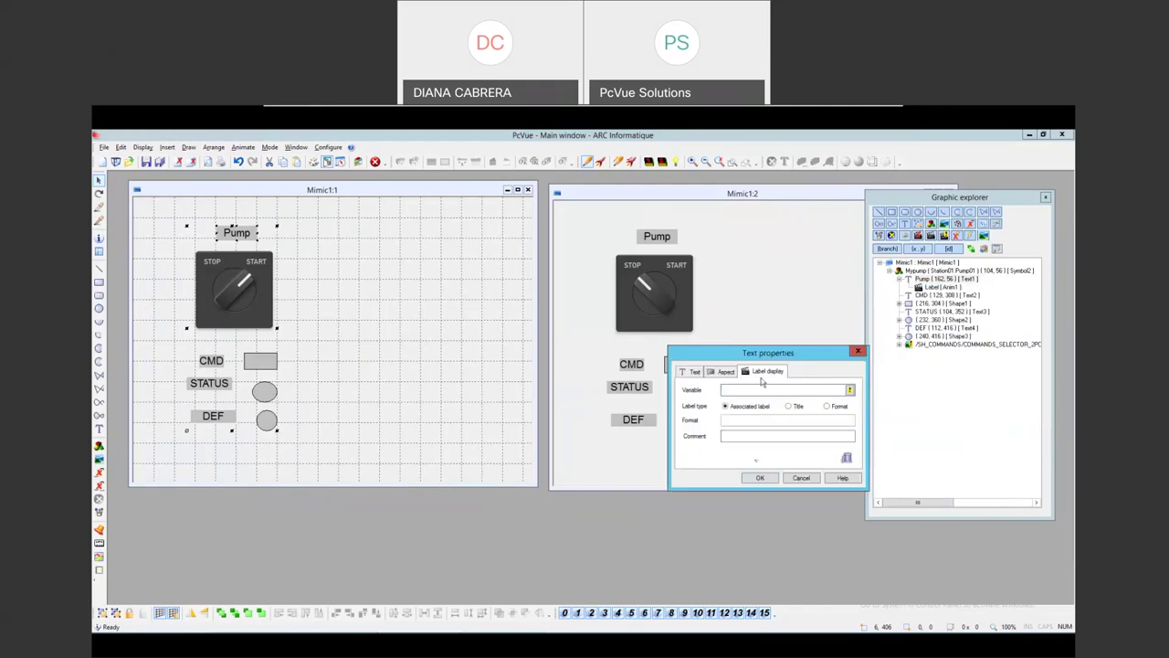
{"action": "left_click", "coordinate": [850, 391]}
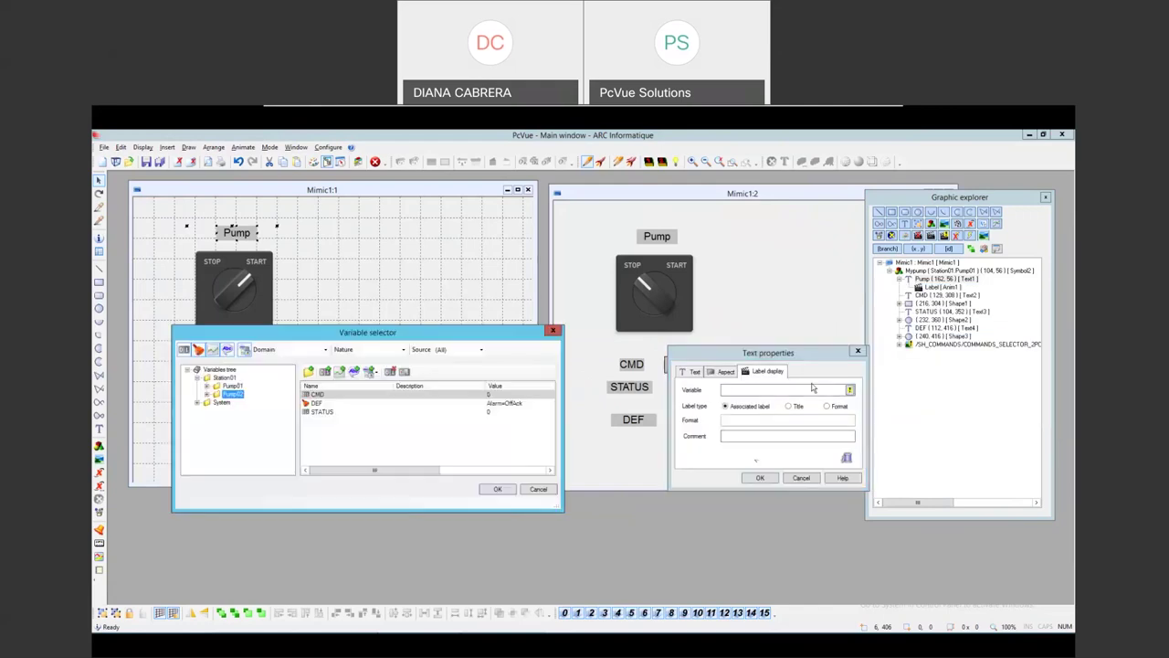
{"action": "double_click", "coordinate": [320, 396]}
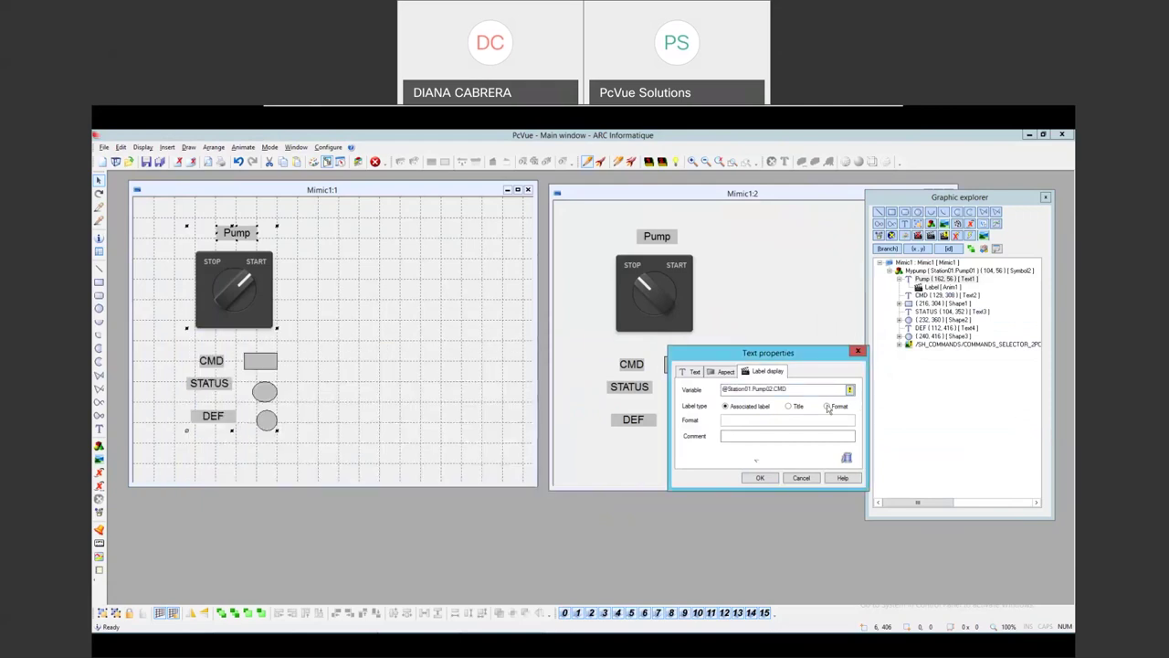
{"action": "left_click", "coordinate": [828, 406]}
{"action": "left_click", "coordinate": [742, 420]}
{"action": "type", "text": "#S2"}
{"action": "left_click", "coordinate": [760, 478]}
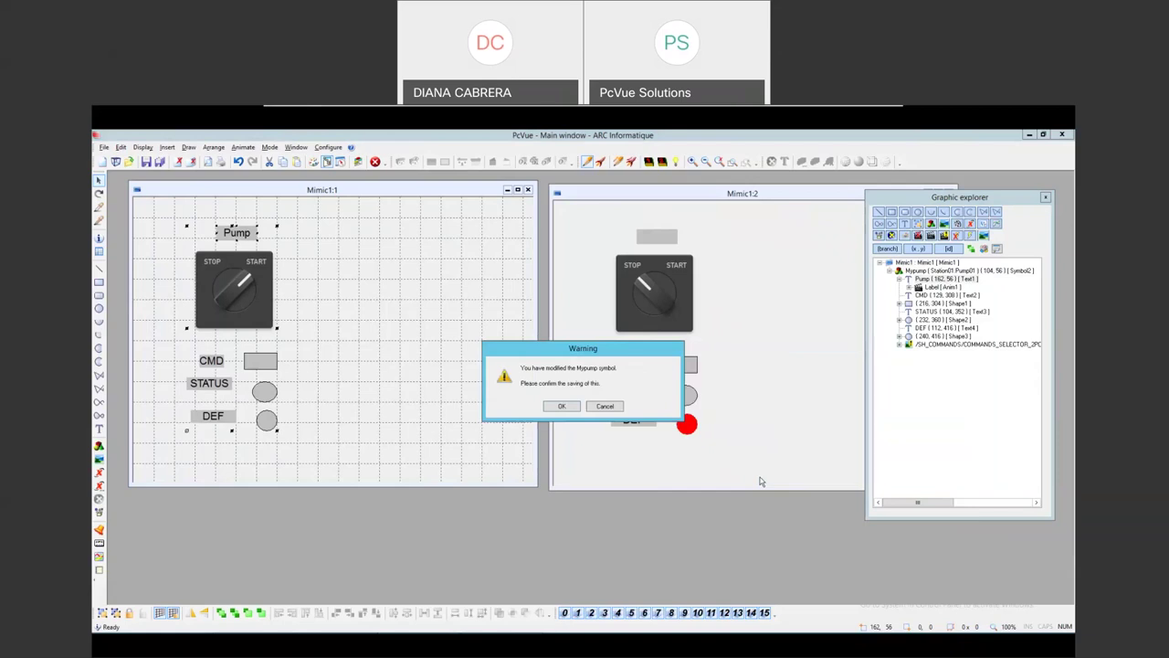
{"action": "left_click", "coordinate": [561, 407]}
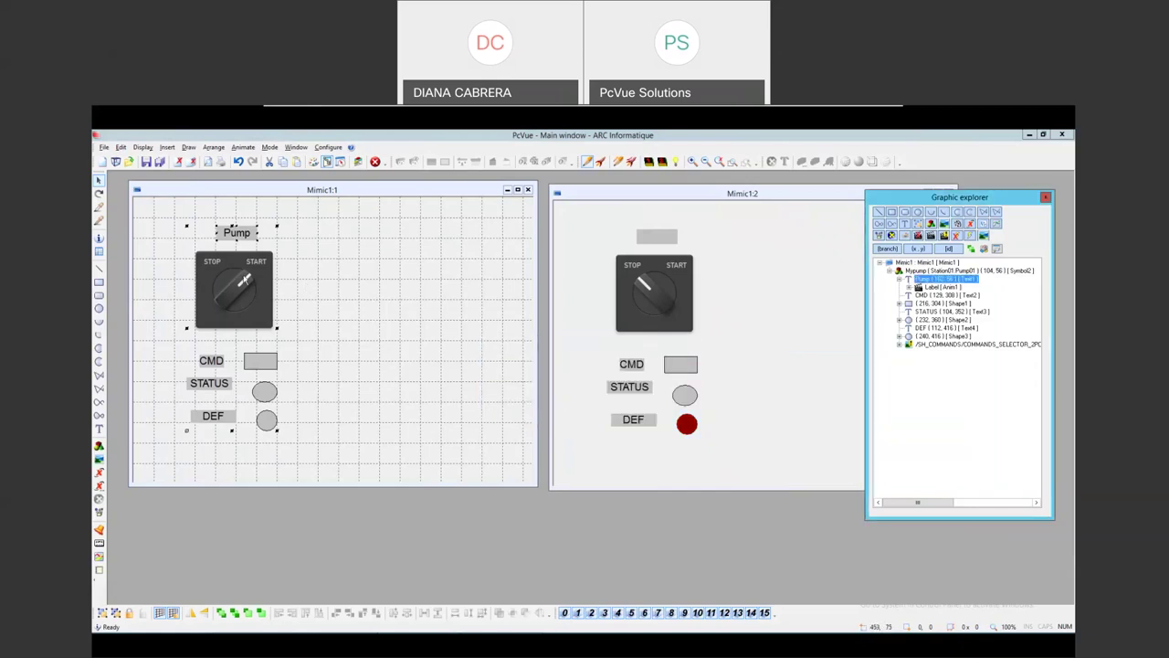
Delete the remaining Station01.Pump01 symbol and insert the updated local Mypump symbol with branch Station01.Pump02
{"action": "left_click", "coordinate": [249, 292]}
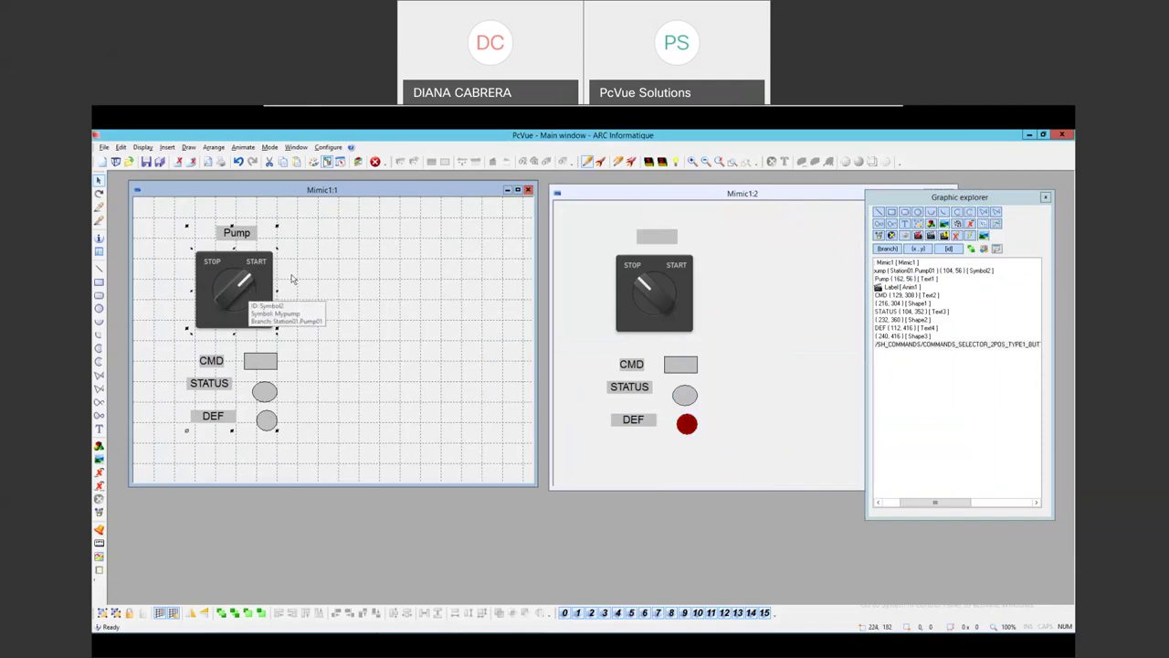
{"action": "key", "text": "Delete"}
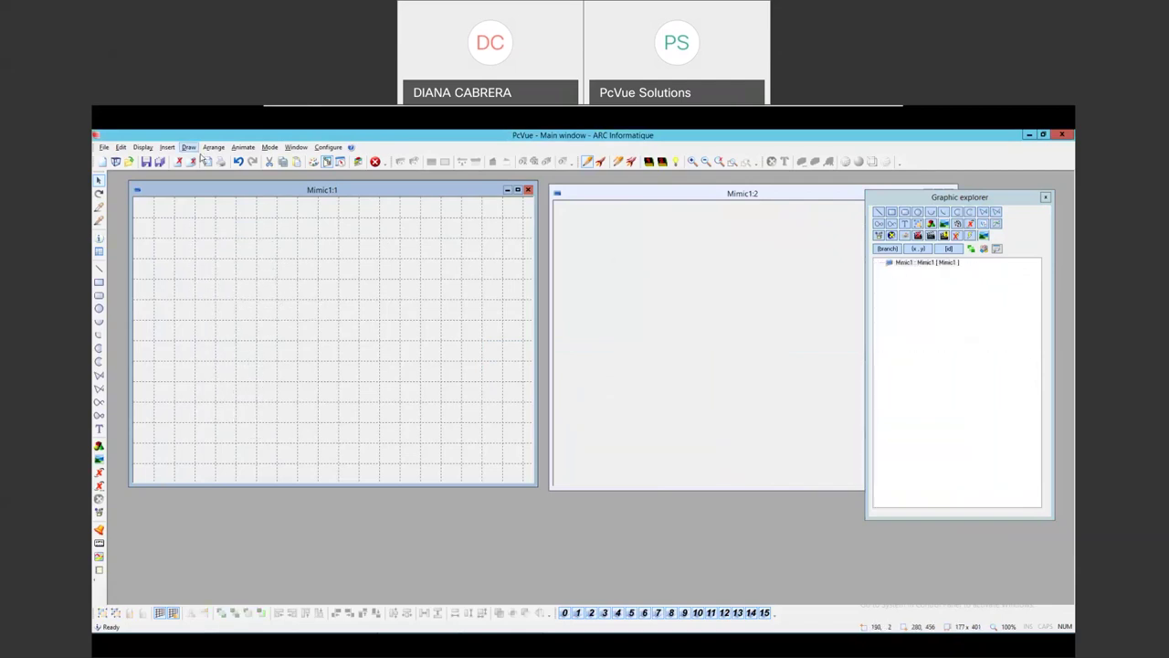
{"action": "left_click", "coordinate": [168, 147]}
{"action": "left_click", "coordinate": [188, 164]}
{"action": "left_click", "coordinate": [489, 377]}
{"action": "left_click", "coordinate": [489, 377]}
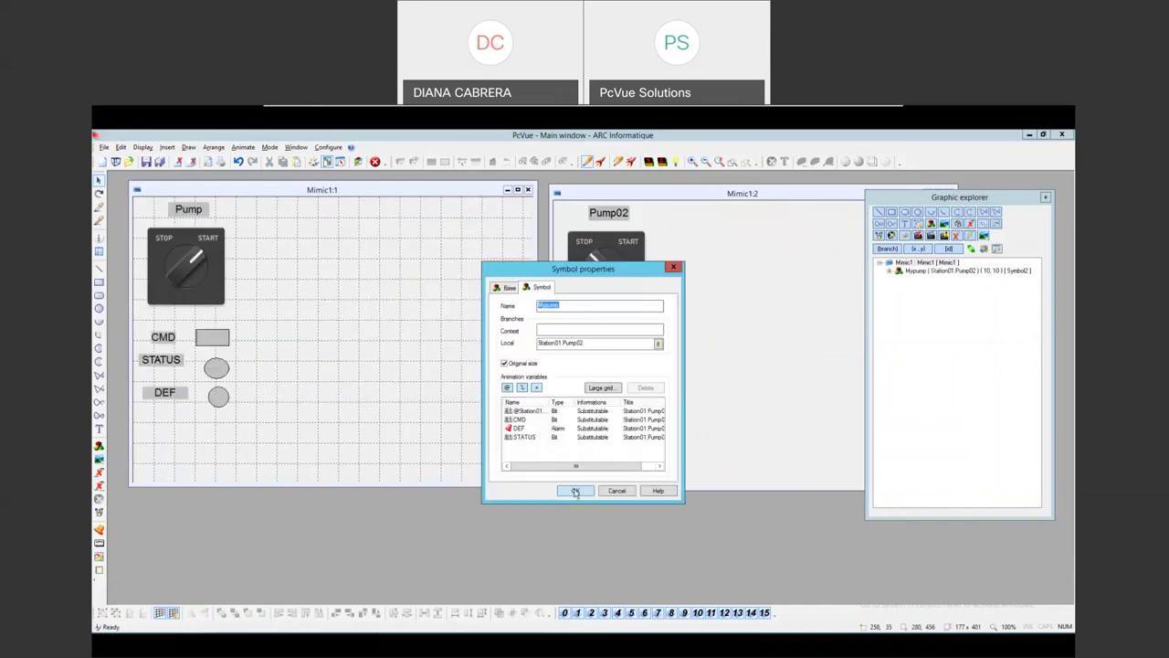
{"action": "left_click", "coordinate": [573, 489]}
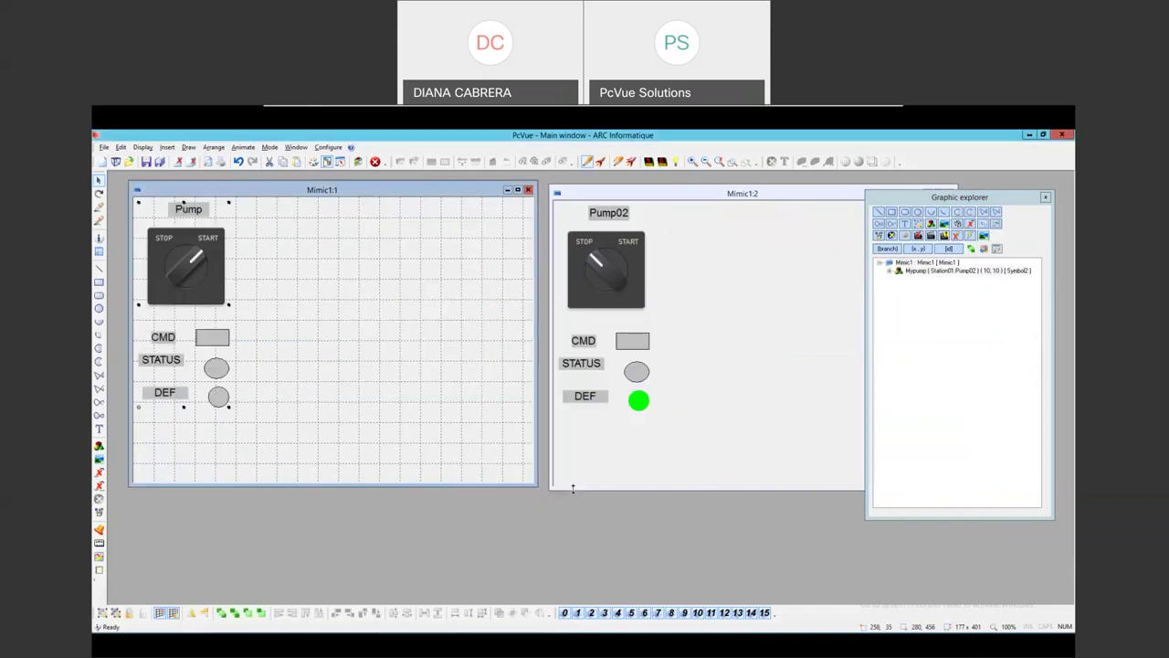
Insert another local Mypump symbol with branch Station01.Pump01
{"action": "left_click", "coordinate": [167, 147]}
{"action": "left_click", "coordinate": [188, 164]}
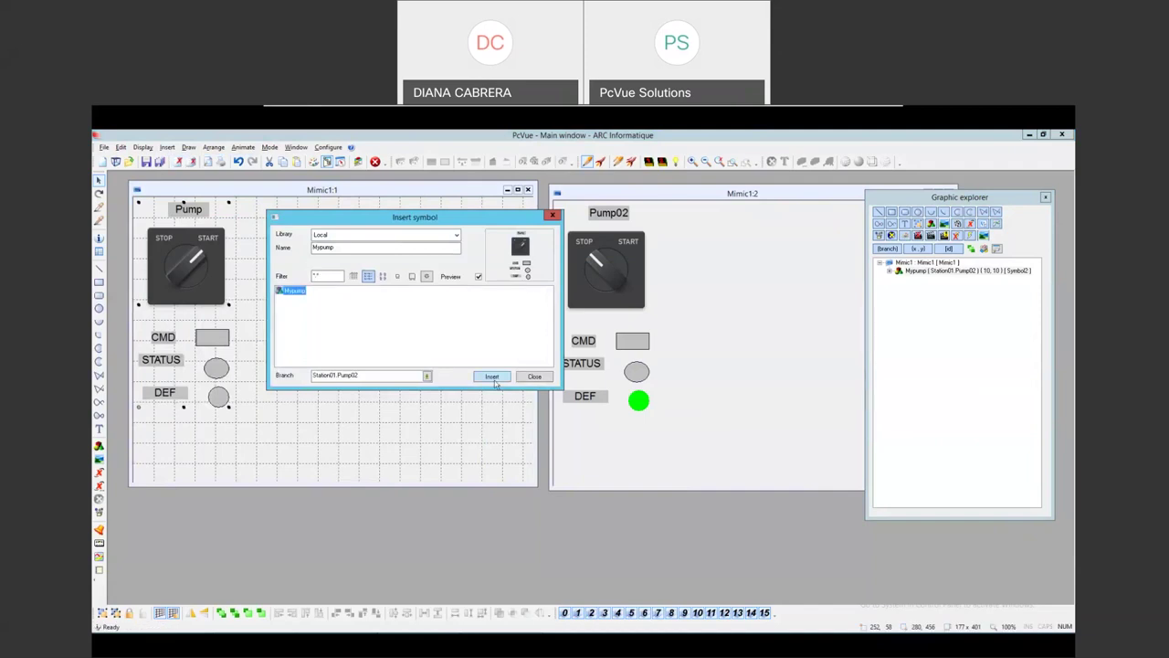
{"action": "left_click", "coordinate": [384, 374]}
{"action": "key", "text": "BackSpace"}
{"action": "type", "text": "1"}
{"action": "left_click", "coordinate": [492, 377]}
{"action": "left_click", "coordinate": [566, 495]}
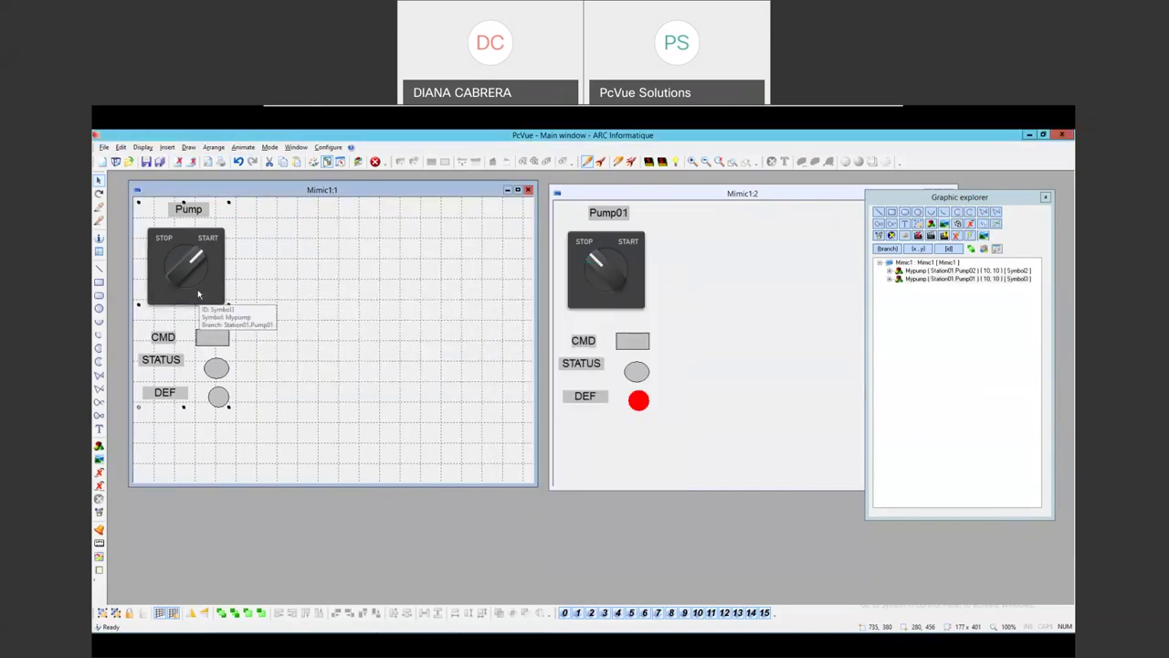
Move the Station01.Pump01 symbol to the right of the Station01.Pump02 symbol in the mimic
{"action": "left_click_drag", "start_coordinate": [198, 294], "coordinate": [382, 297]}
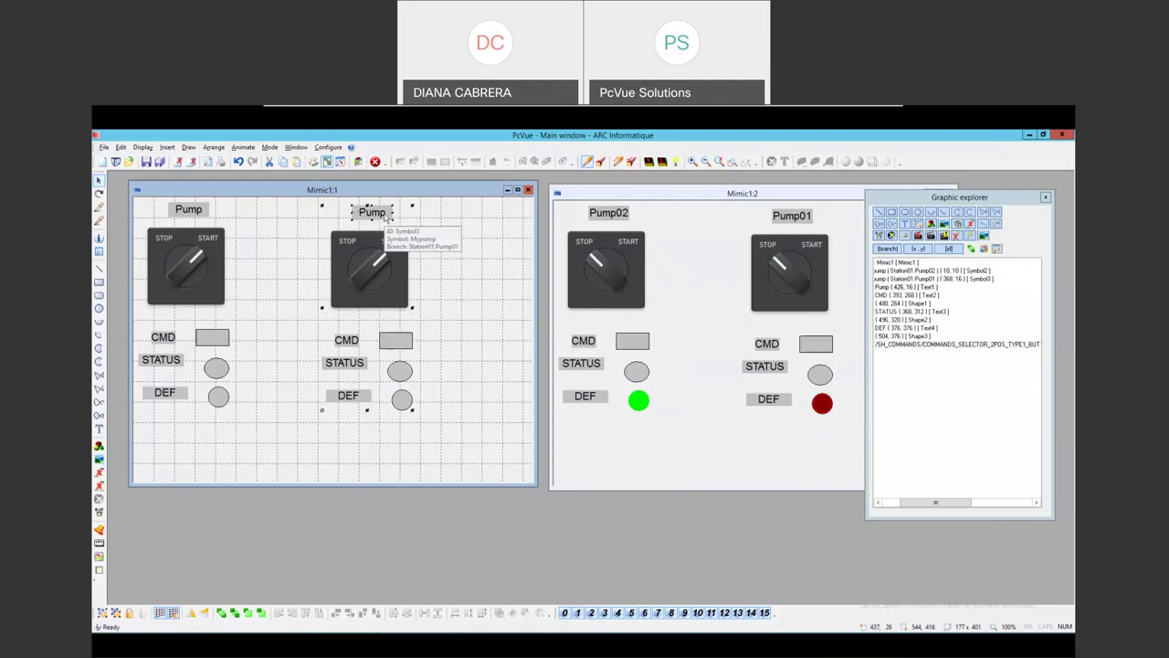
Check the variables of the Station01.Pump02 branch in the Application Explorer's variables tree and return to the mimic
{"action": "left_click", "coordinate": [335, 147]}
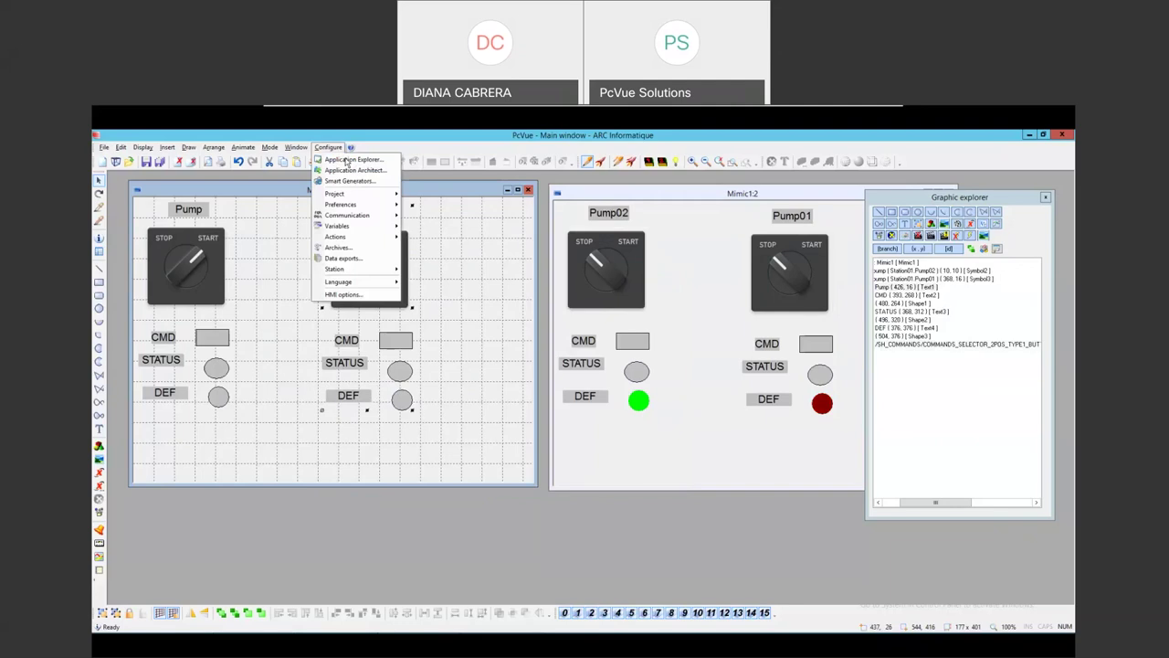
{"action": "left_click", "coordinate": [347, 161]}
{"action": "left_click", "coordinate": [595, 325]}
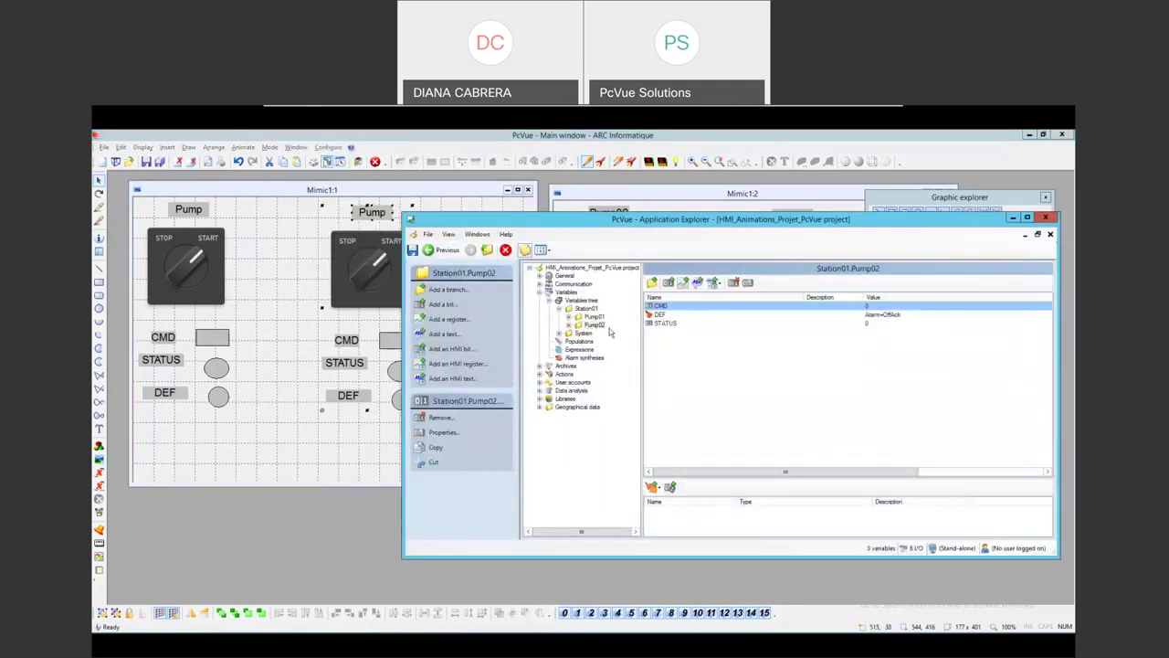
{"action": "left_click", "coordinate": [297, 256]}
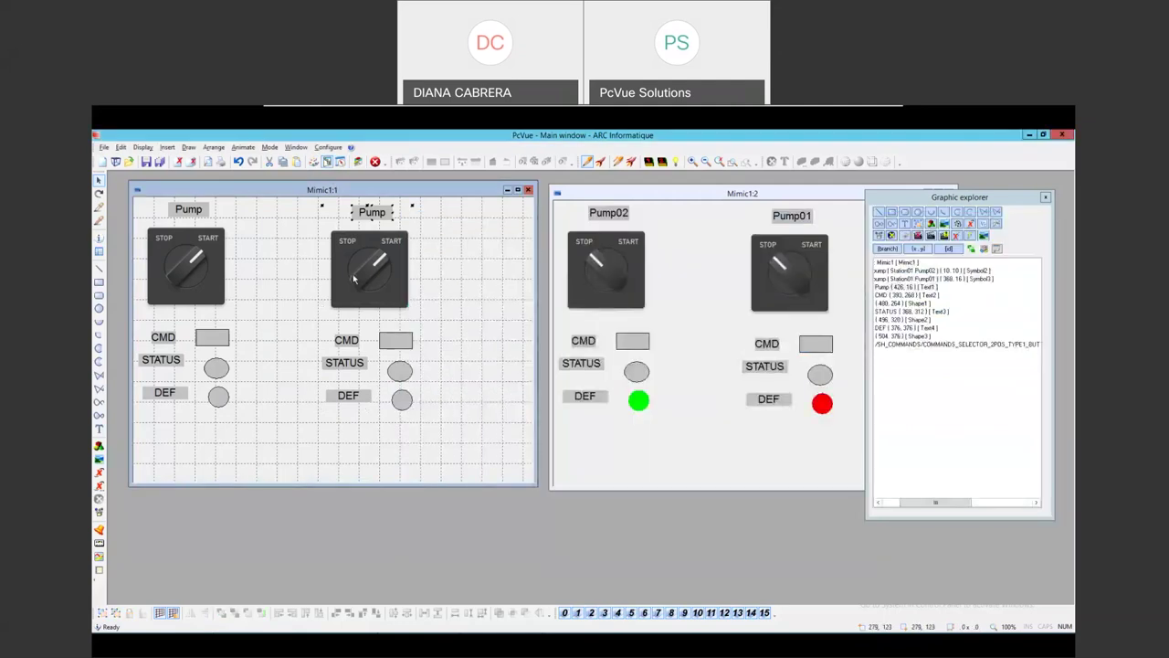
{"action": "left_click", "coordinate": [245, 288]}
Review the aspect and Images bit properties of the selector switch image in the Station01.Pump02 symbol
{"action": "left_click", "coordinate": [197, 267]}
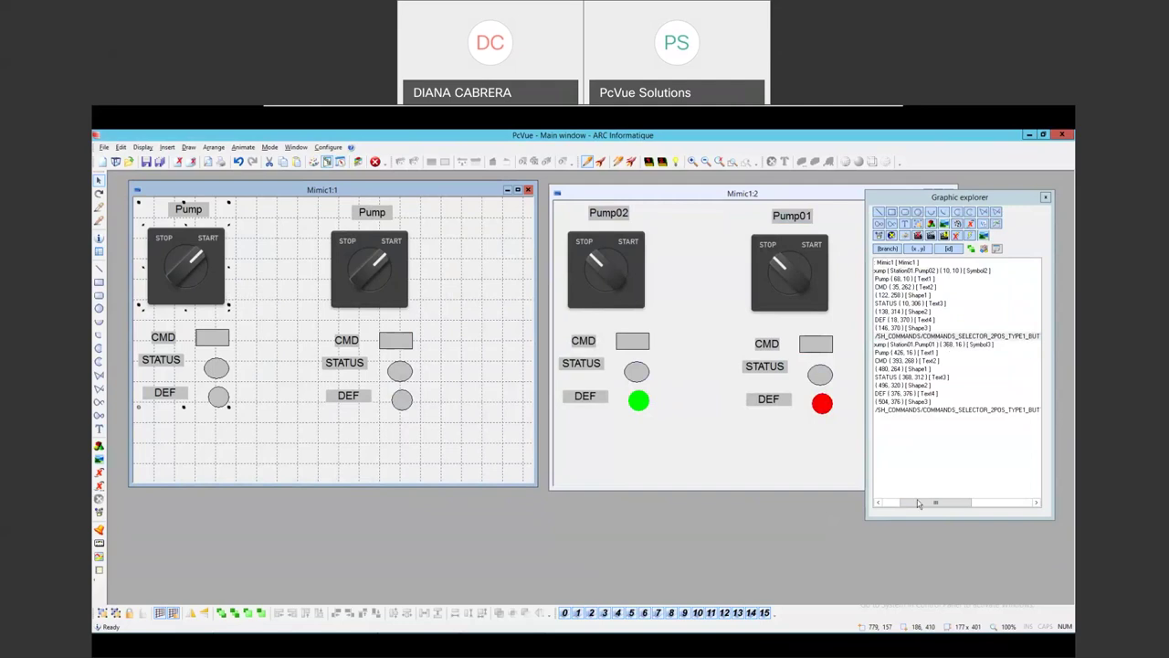
{"action": "right_click", "coordinate": [941, 337]}
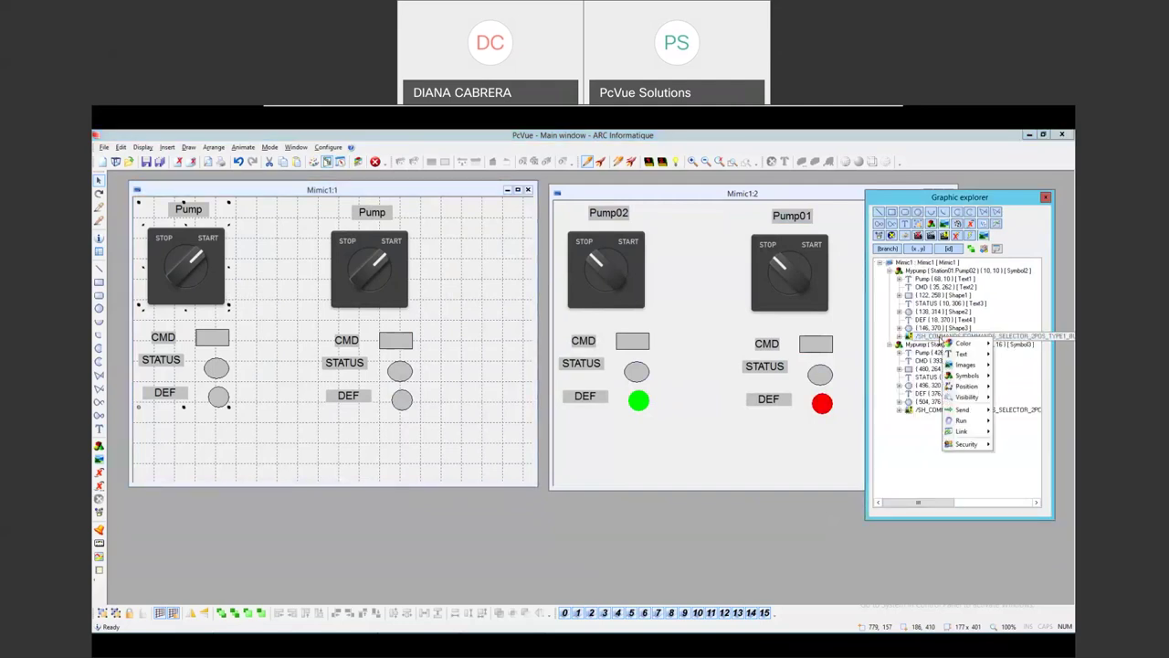
{"action": "left_click", "coordinate": [923, 339]}
{"action": "double_click", "coordinate": [911, 339]}
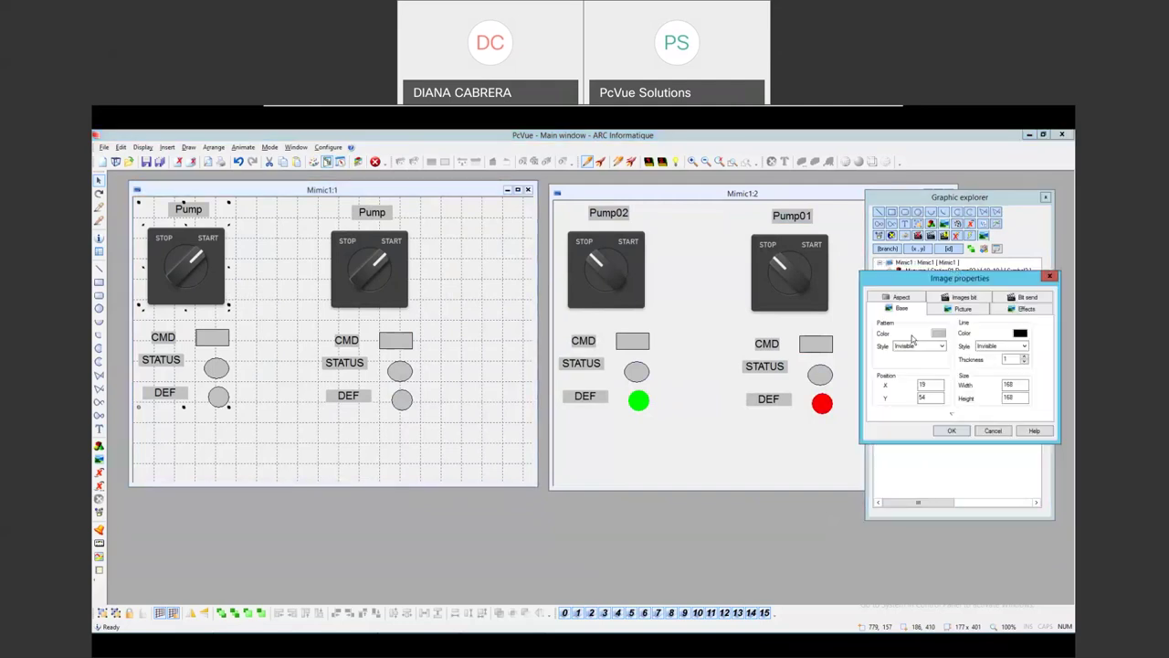
{"action": "left_click", "coordinate": [903, 298]}
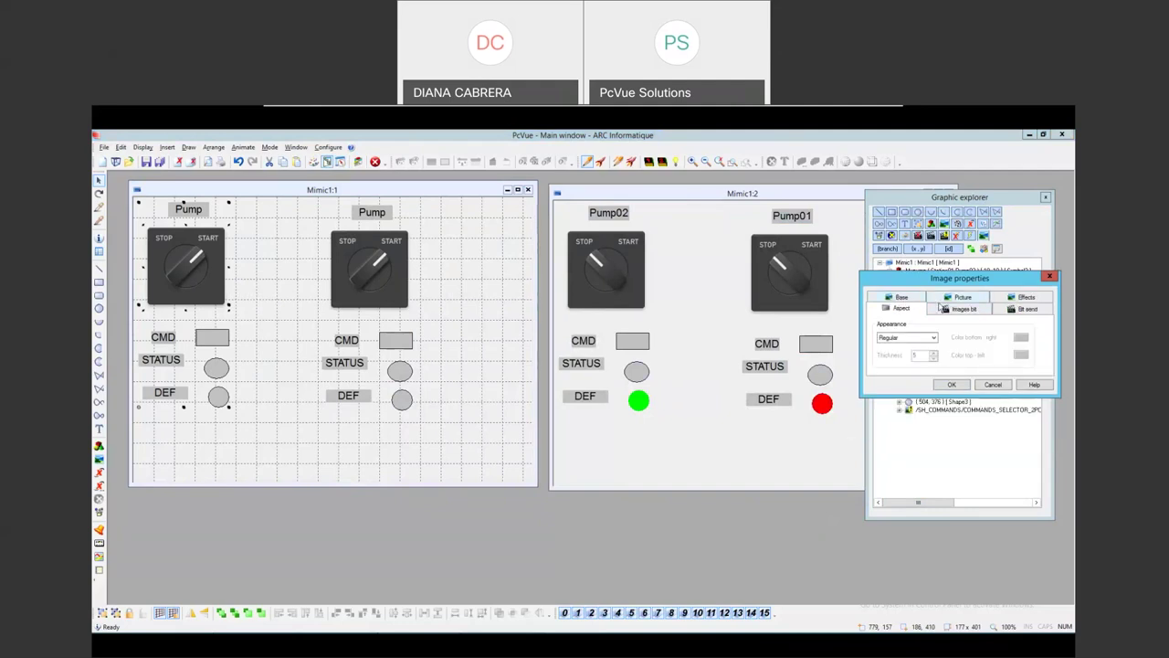
{"action": "left_click", "coordinate": [943, 309]}
{"action": "left_click", "coordinate": [951, 384]}
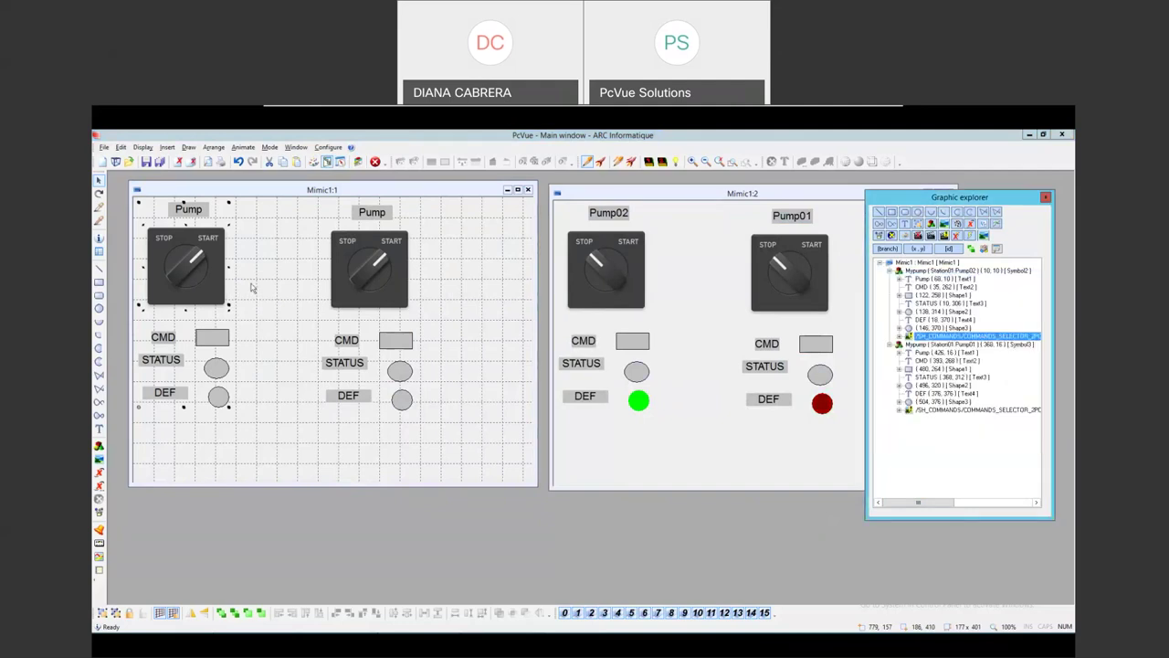
Set the Bit send comment of the CMD rectangle in the Mypump symbol to Control and save the symbol
{"action": "left_click", "coordinate": [219, 337]}
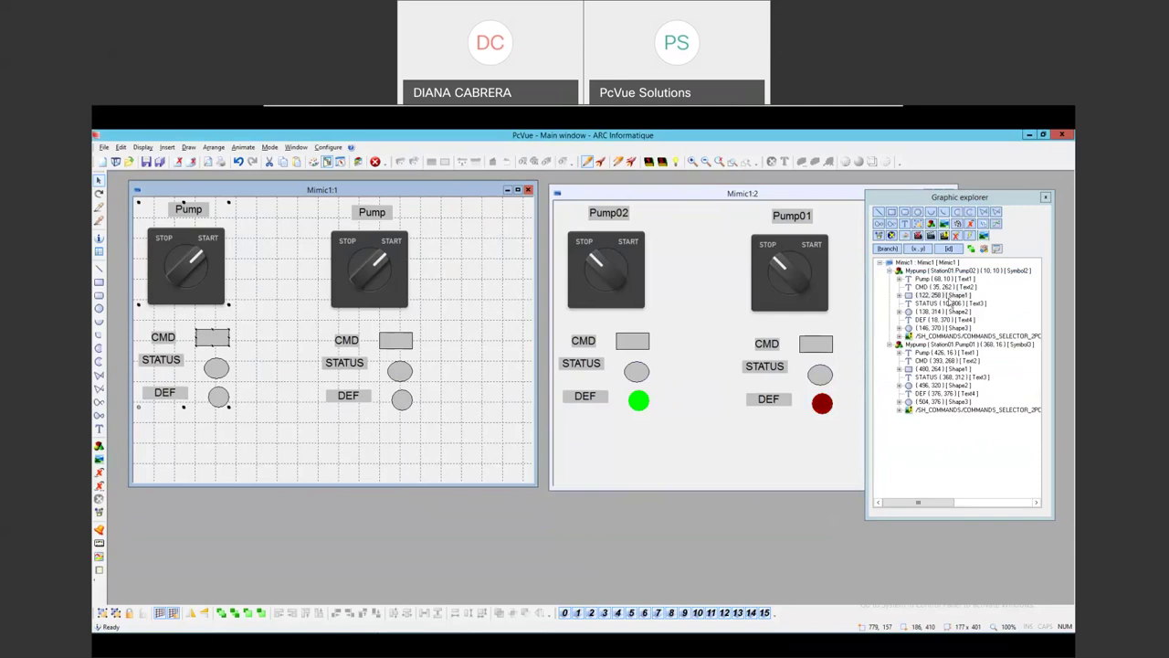
{"action": "double_click", "coordinate": [950, 299]}
{"action": "left_click", "coordinate": [950, 300]}
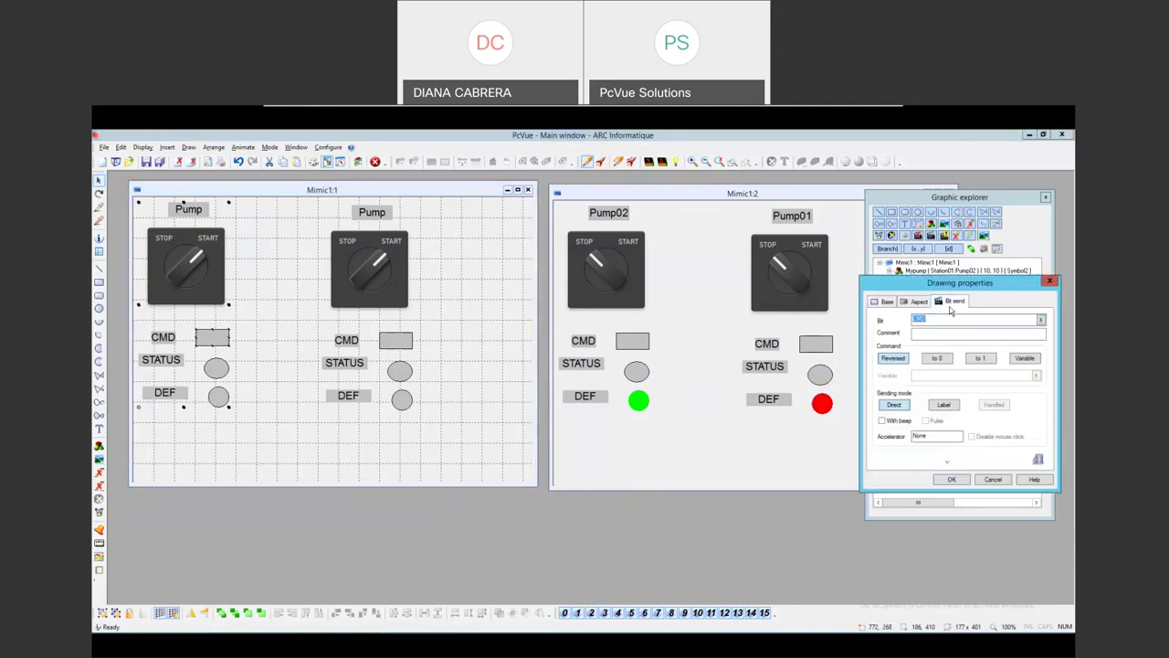
{"action": "left_click", "coordinate": [931, 333]}
{"action": "type", "text": "ON"}
{"action": "type", "text": "Cont"}
{"action": "type", "text": "rol"}
{"action": "left_click", "coordinate": [953, 480]}
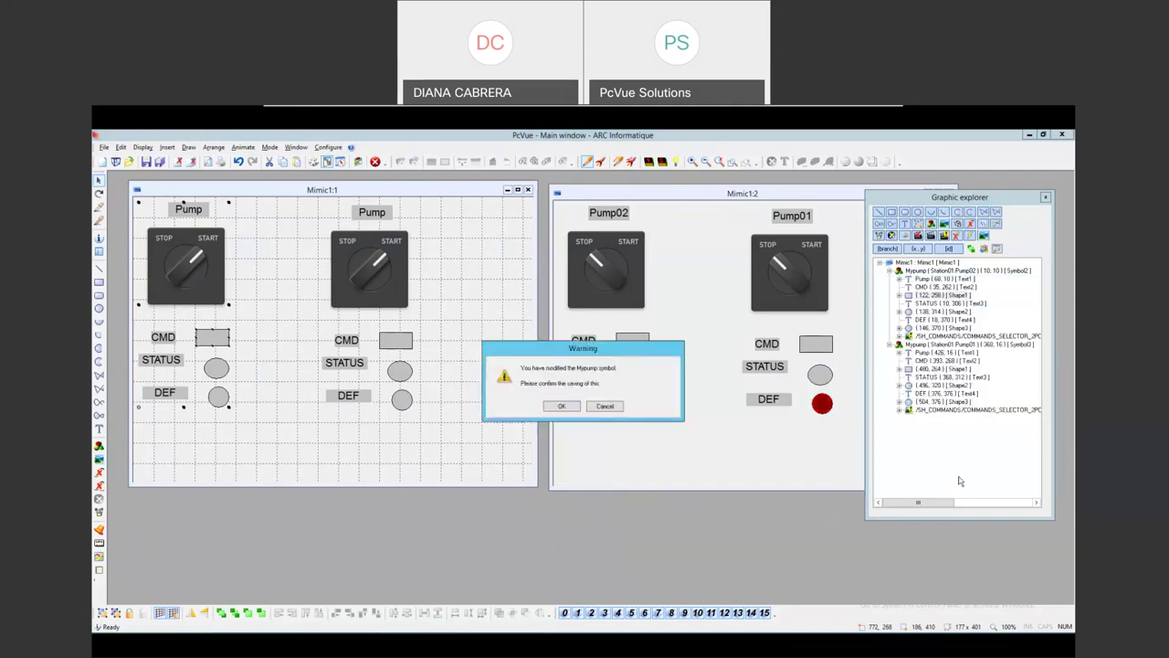
{"action": "left_click", "coordinate": [563, 406]}
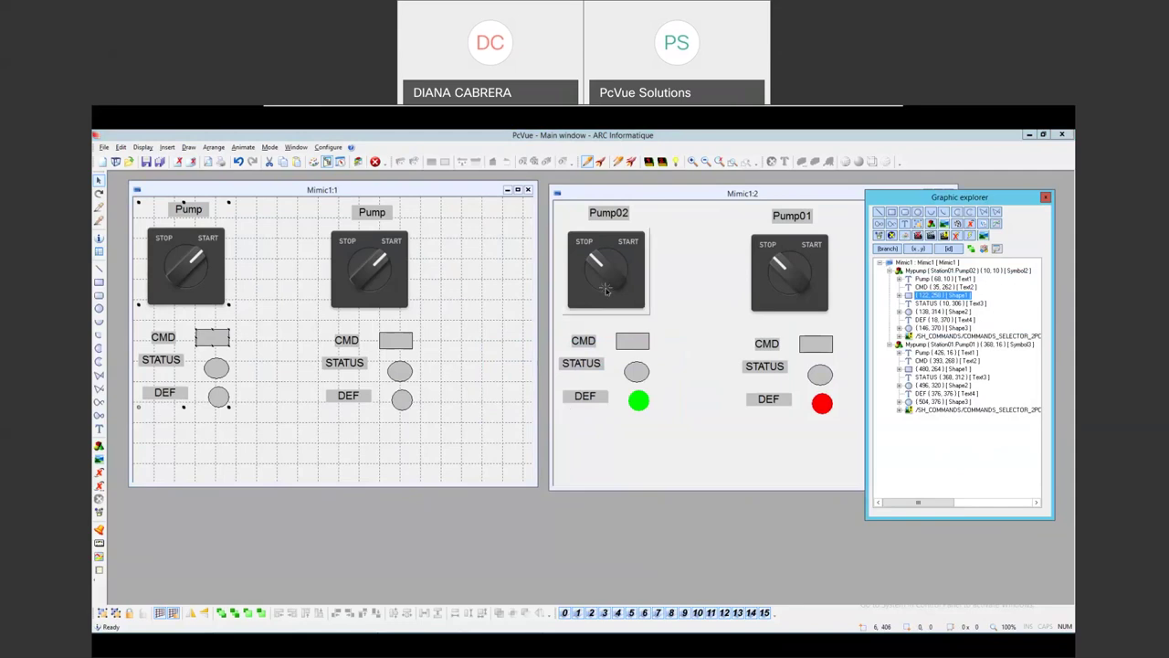
Save Mimic1 and close both of its windows
{"action": "left_click", "coordinate": [379, 265]}
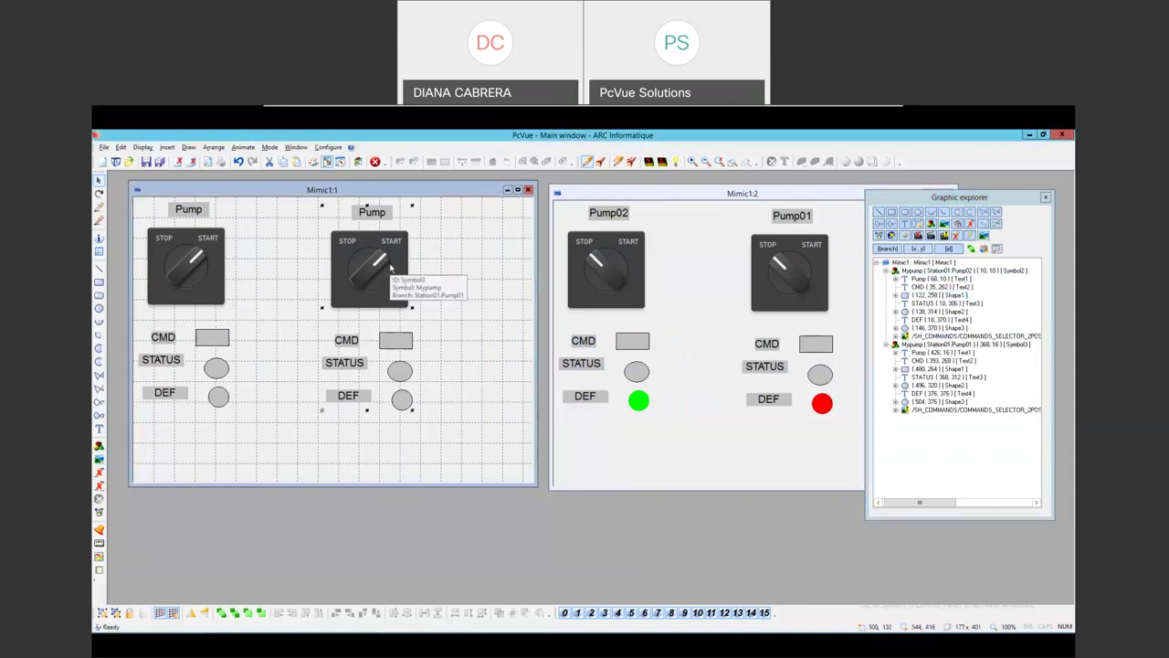
{"action": "left_click", "coordinate": [146, 161]}
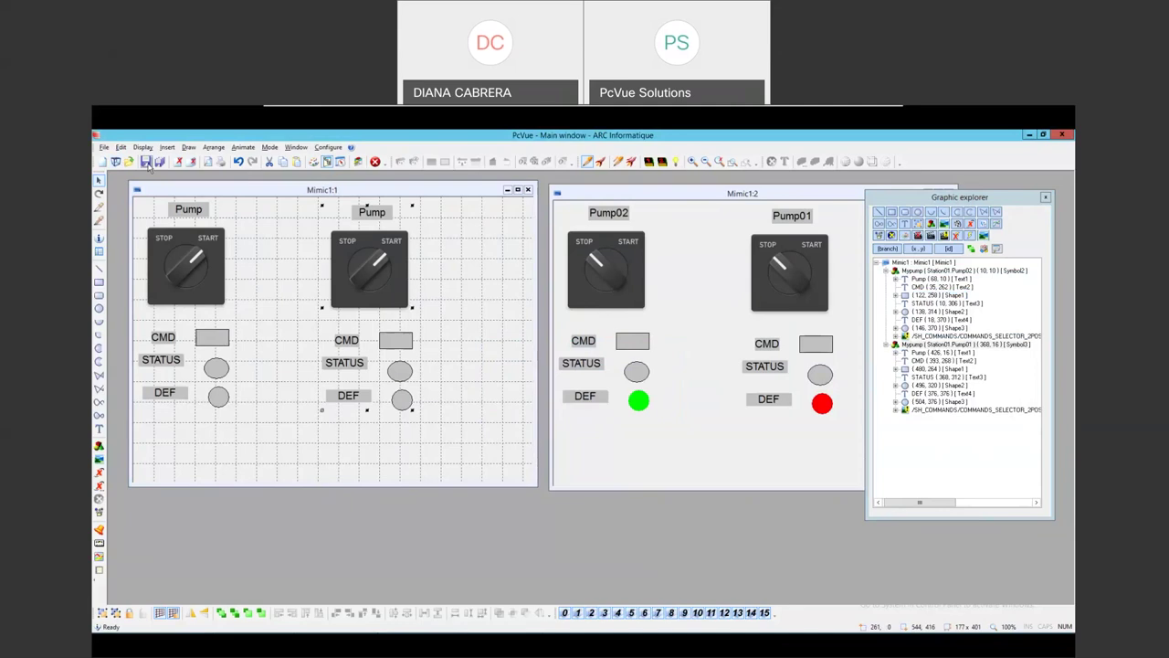
{"action": "left_click", "coordinate": [447, 502]}
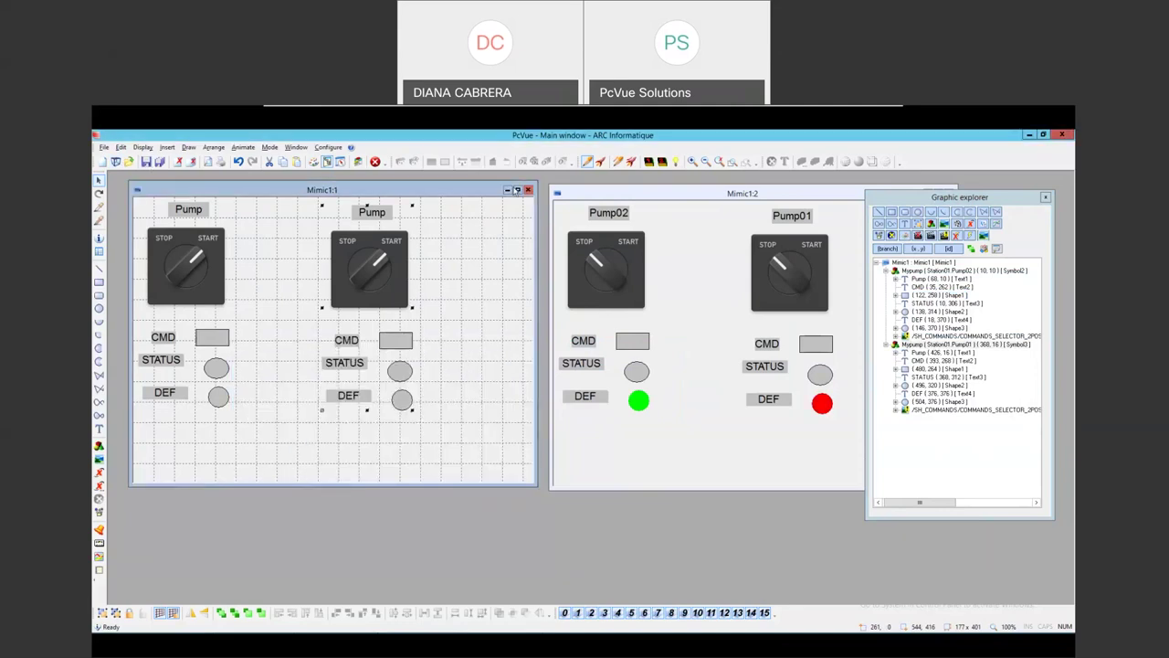
{"action": "left_click", "coordinate": [527, 189]}
{"action": "left_click_drag", "start_coordinate": [818, 199], "coordinate": [526, 221]}
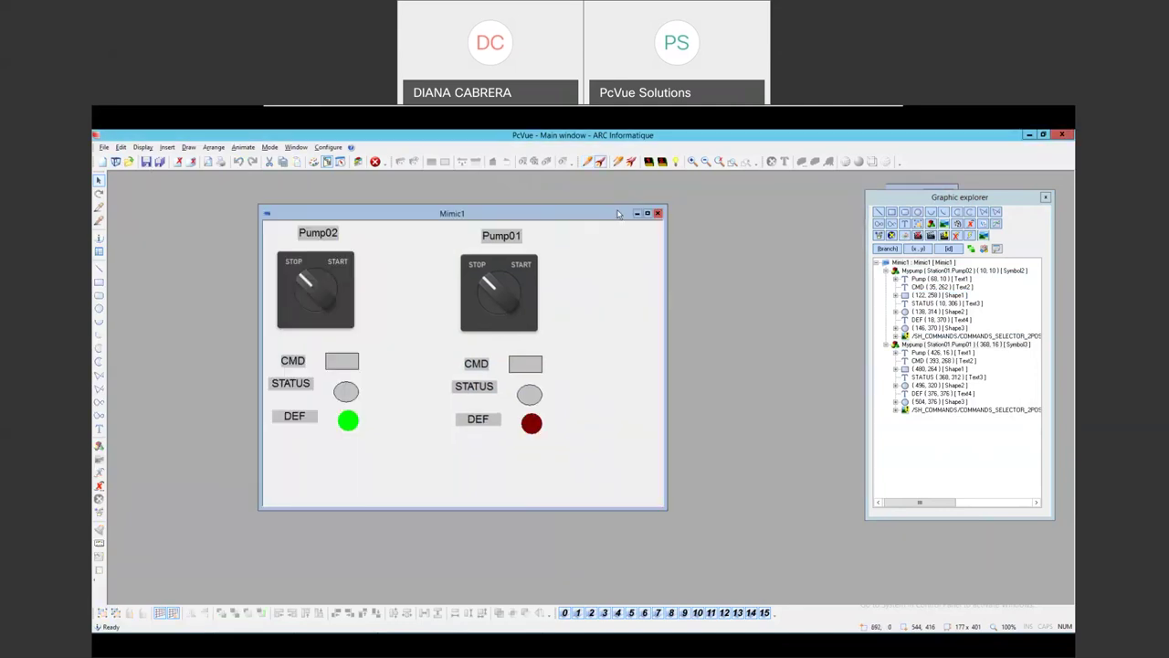
{"action": "left_click", "coordinate": [654, 213]}
Reopen the local Mimic1 mimic and switch it to design mode
{"action": "left_click", "coordinate": [129, 161]}
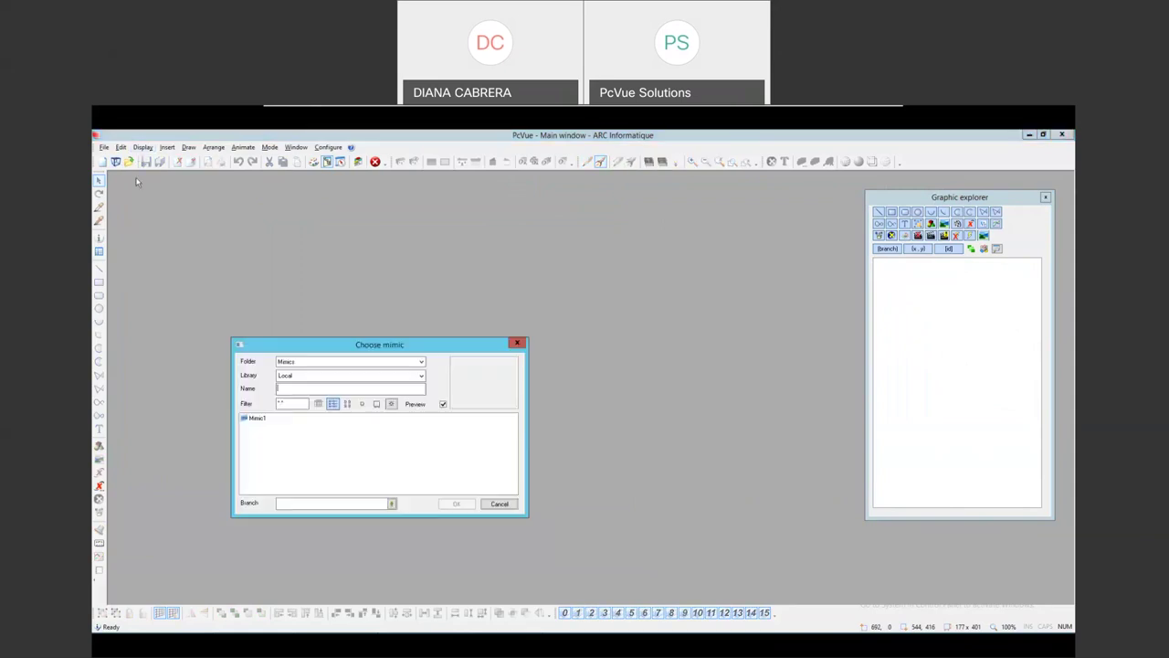
{"action": "left_click", "coordinate": [257, 418]}
{"action": "double_click", "coordinate": [257, 419]}
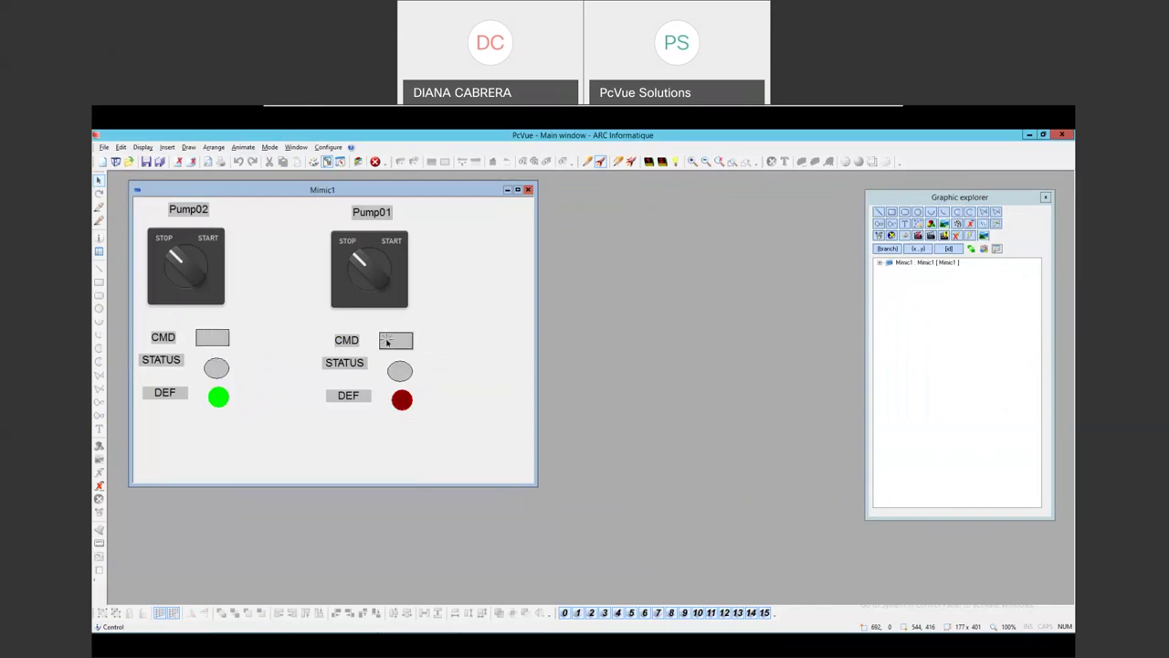
{"action": "right_click", "coordinate": [310, 190]}
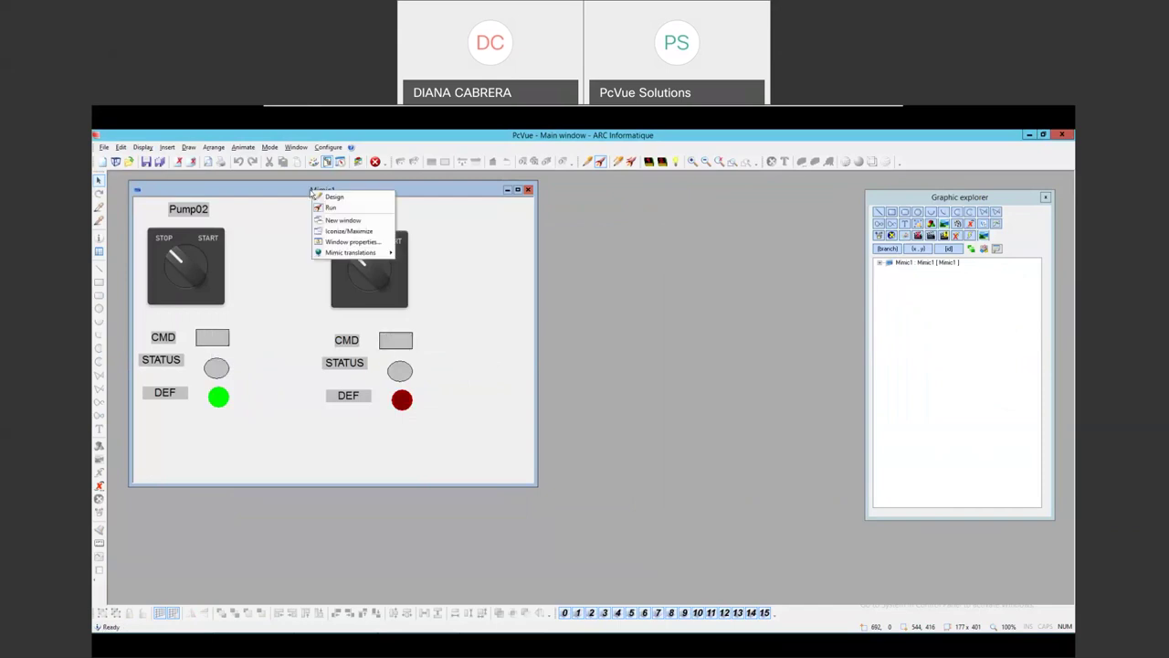
{"action": "left_click", "coordinate": [335, 205]}
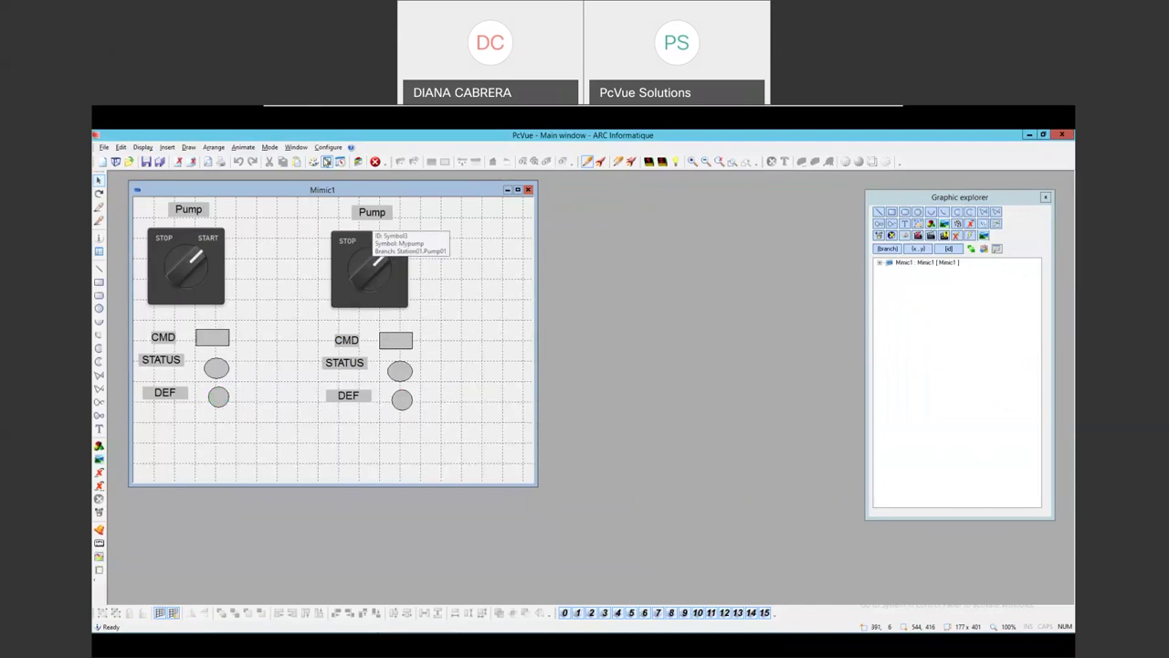
Search the help for #S and open the topic about using substitution strings or variable attributes in an animation
{"action": "left_click", "coordinate": [350, 147]}
{"action": "left_click", "coordinate": [371, 160]}
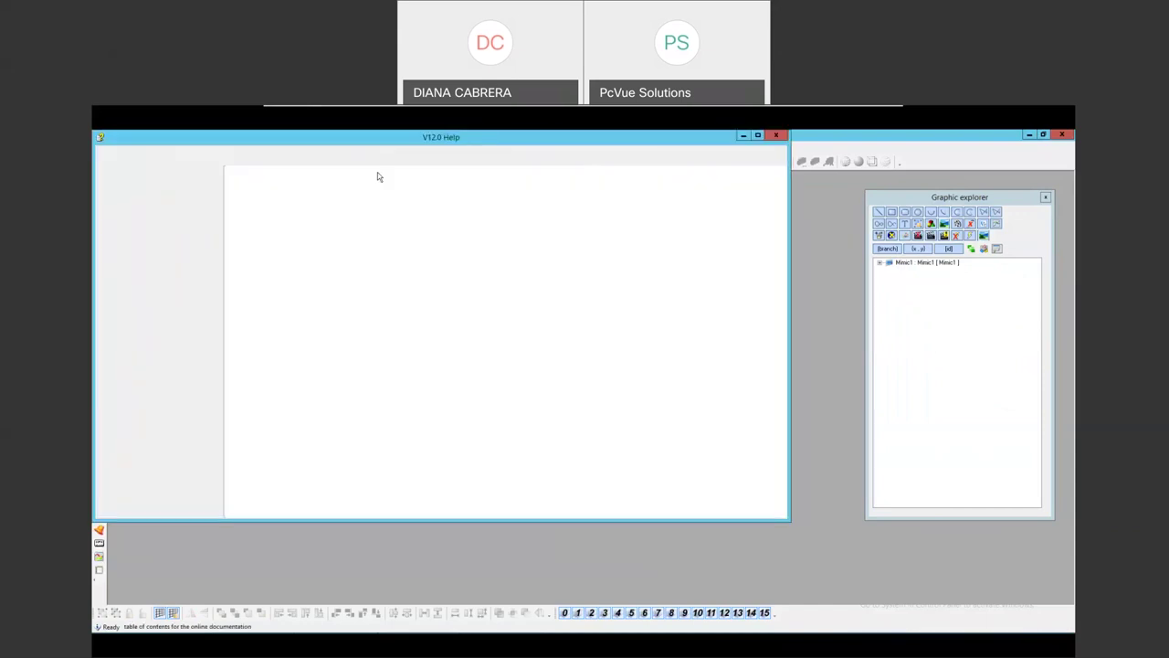
{"action": "left_click", "coordinate": [159, 176]}
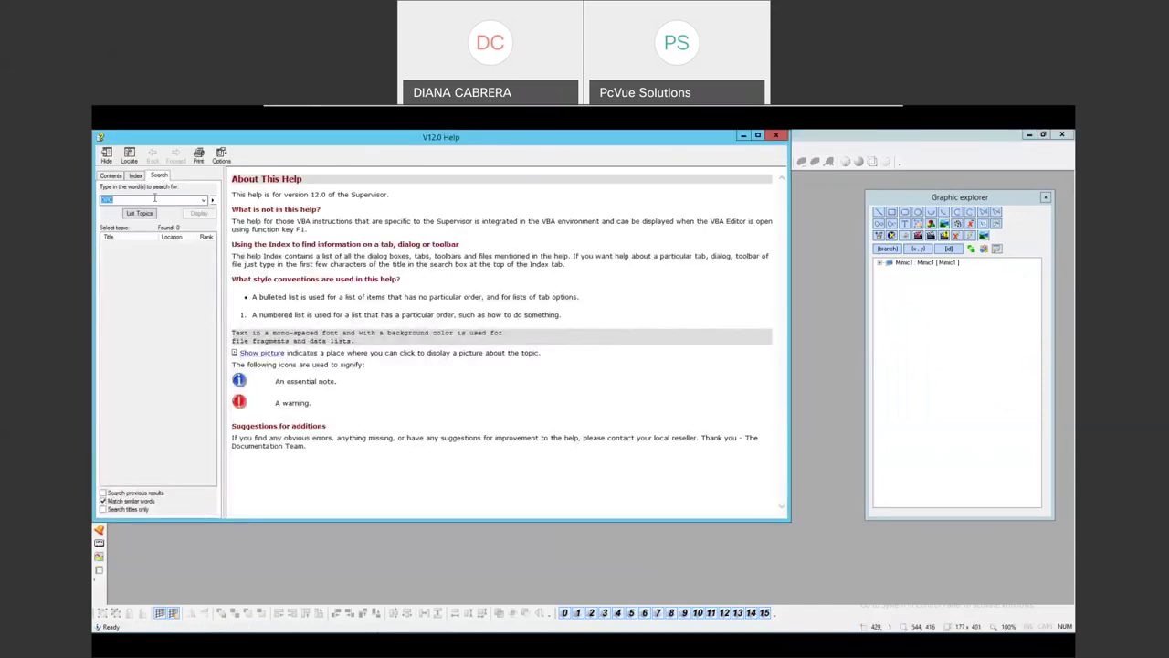
{"action": "type", "text": "o"}
{"action": "key", "text": "Return"}
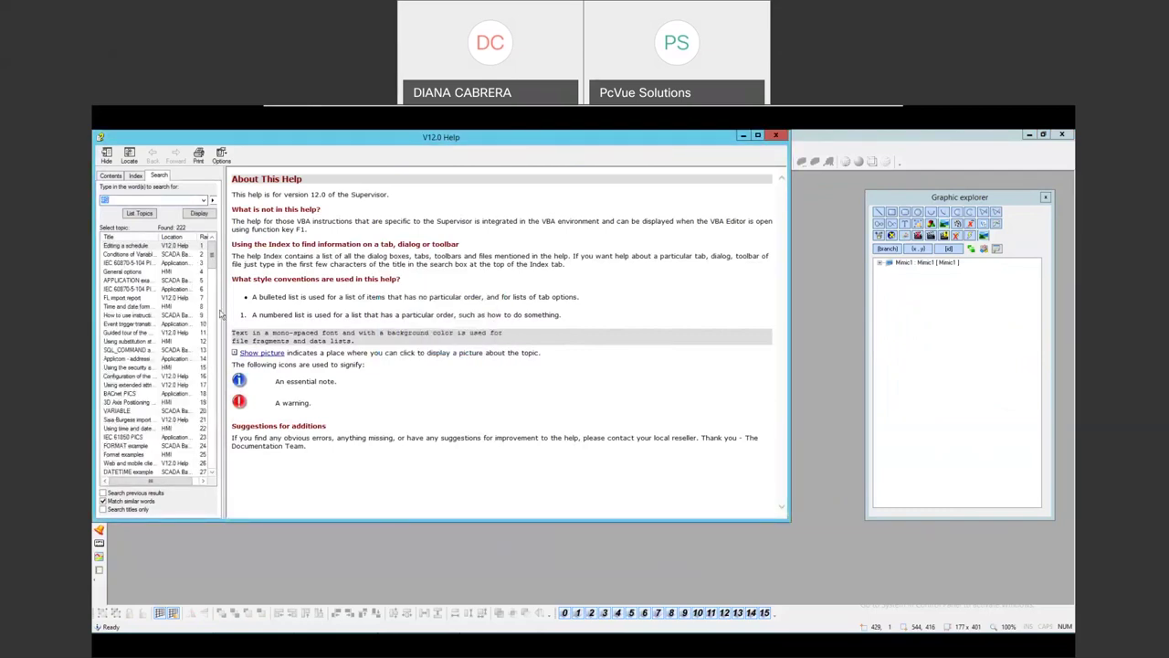
{"action": "left_click_drag", "start_coordinate": [220, 315], "coordinate": [312, 320]}
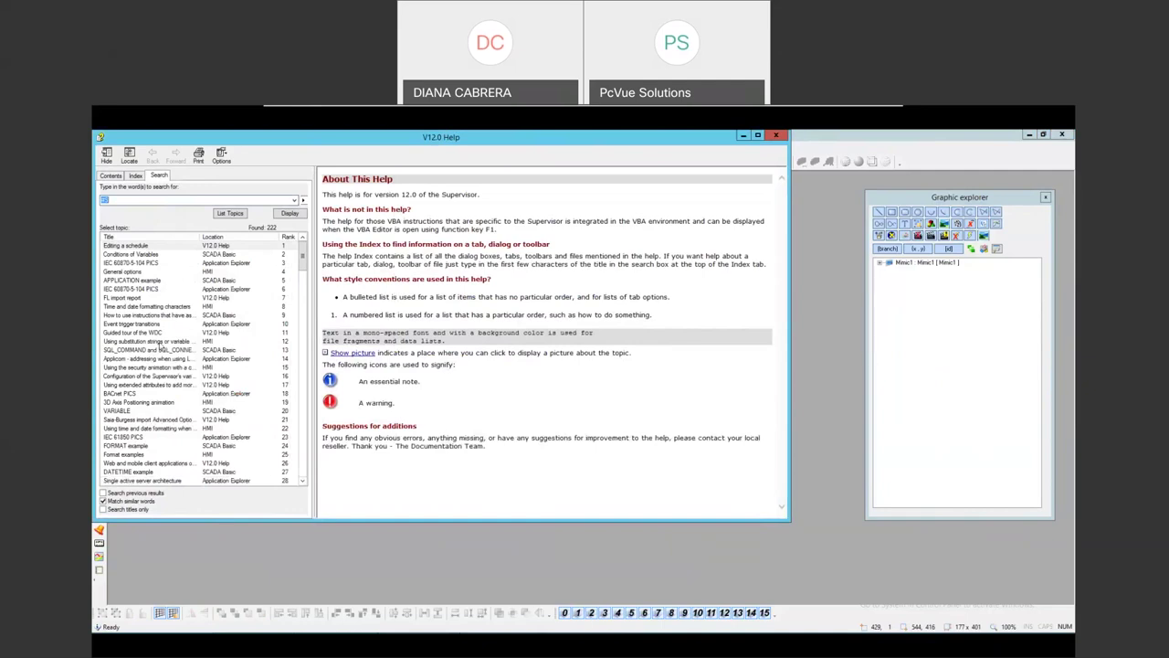
{"action": "double_click", "coordinate": [160, 341]}
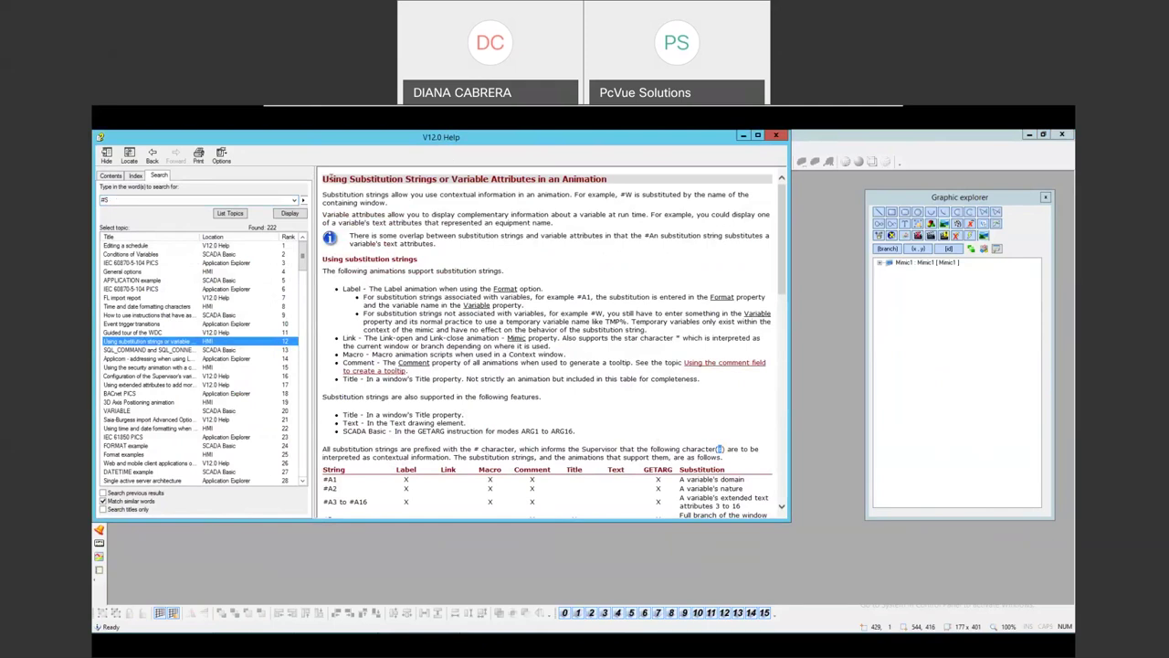
Read the #S1 to #S12 entry in the substitution strings table and close the help
{"action": "left_click", "coordinate": [757, 136]}
{"action": "scroll", "coordinate": [692, 373], "scroll_direction": "down", "scroll_amount": 5}
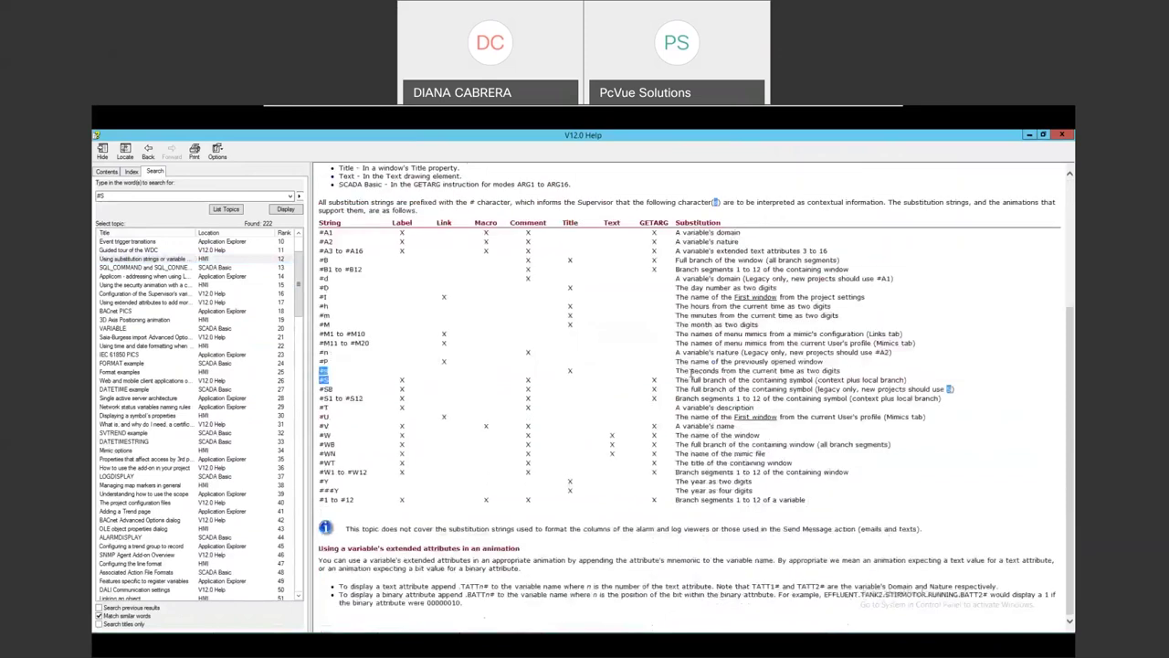
{"action": "left_click_drag", "start_coordinate": [320, 400], "coordinate": [920, 407]}
{"action": "left_click", "coordinate": [916, 407]}
{"action": "left_click", "coordinate": [1063, 135]}
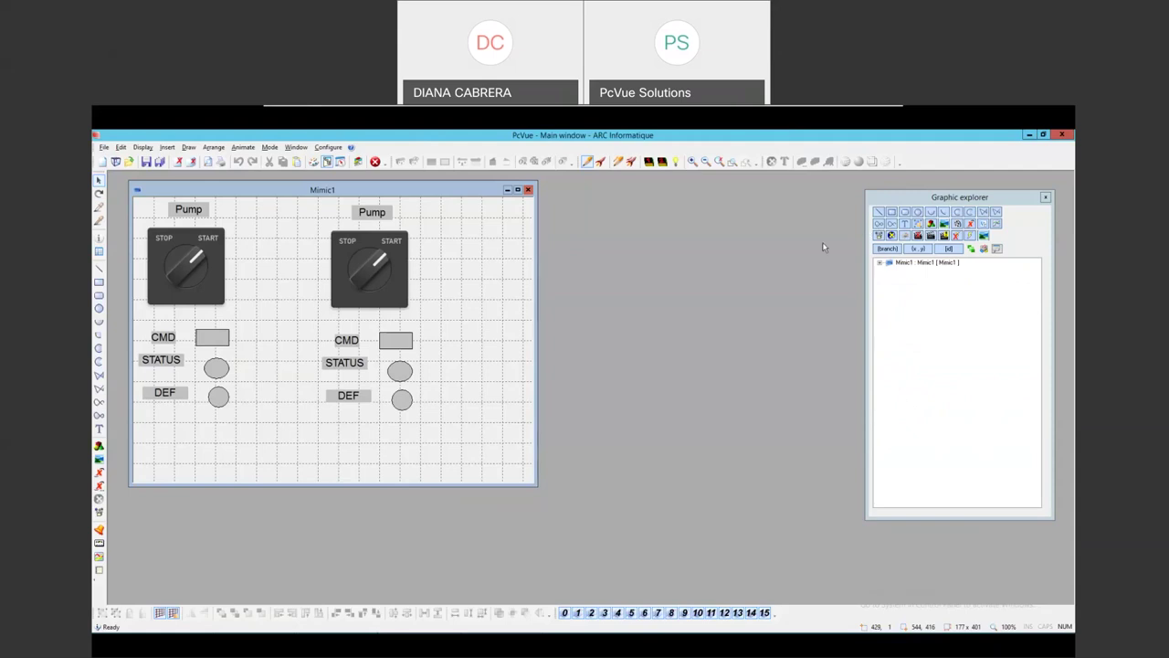
{"action": "mouse_move", "coordinate": [220, 641]}
{"action": "mouse_move", "coordinate": [713, 110]}
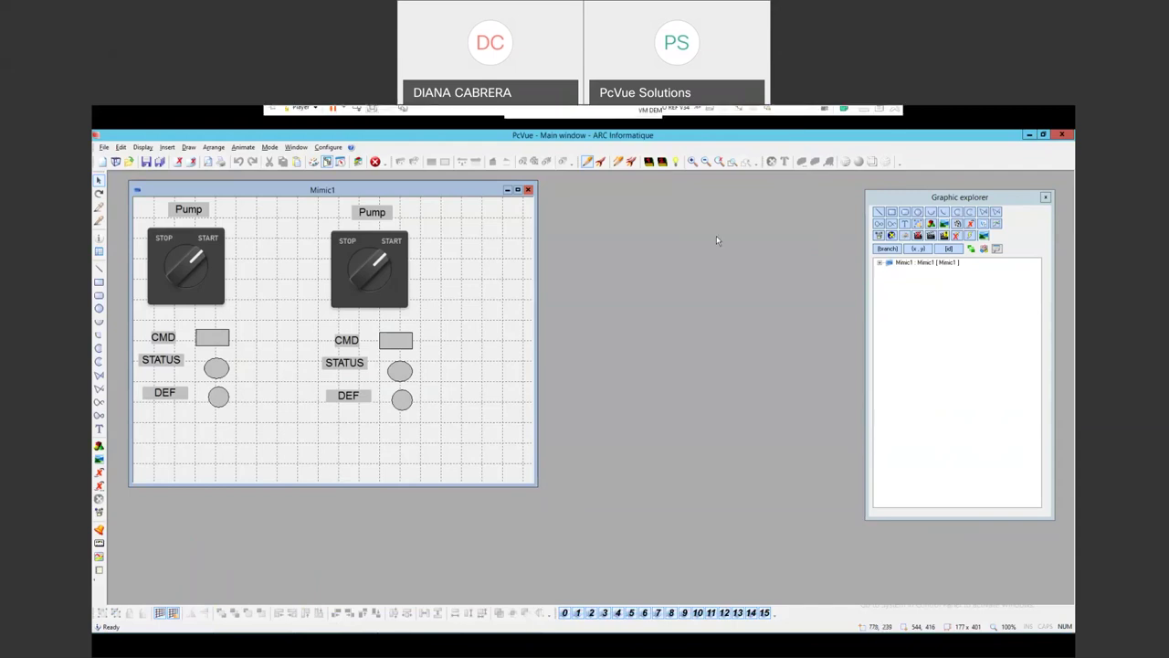
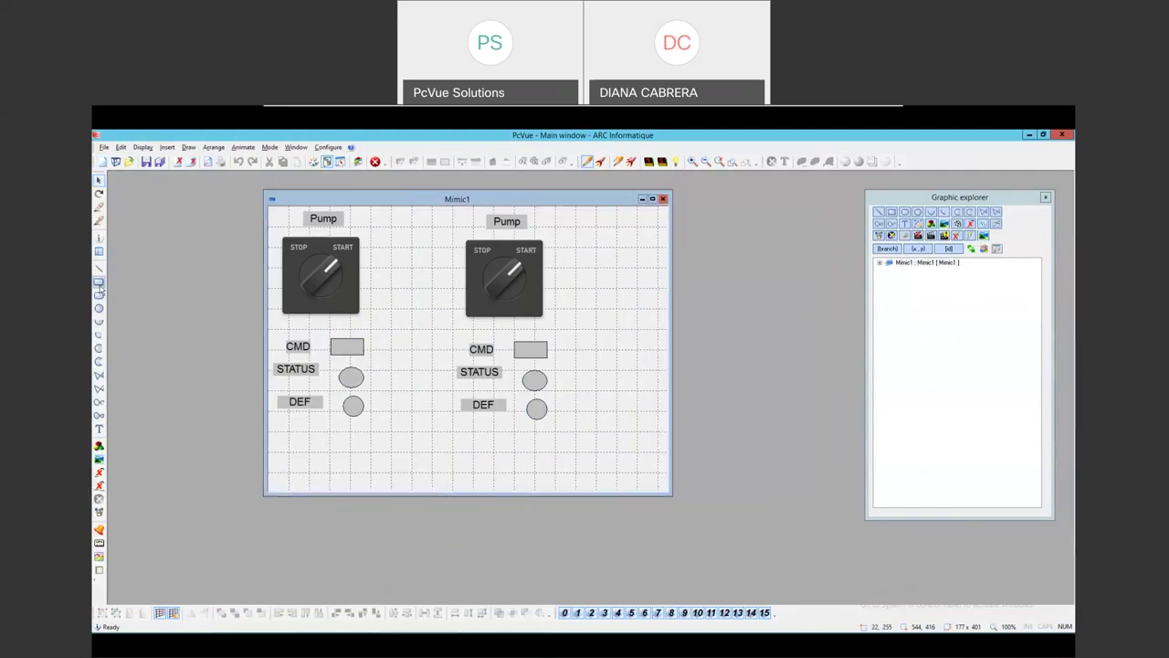
Add the text Pop up below the Station01.Pump01 symbol's DEF label and enlarge its box to about 128 x 53
{"action": "left_click", "coordinate": [98, 429]}
{"action": "left_click", "coordinate": [466, 441]}
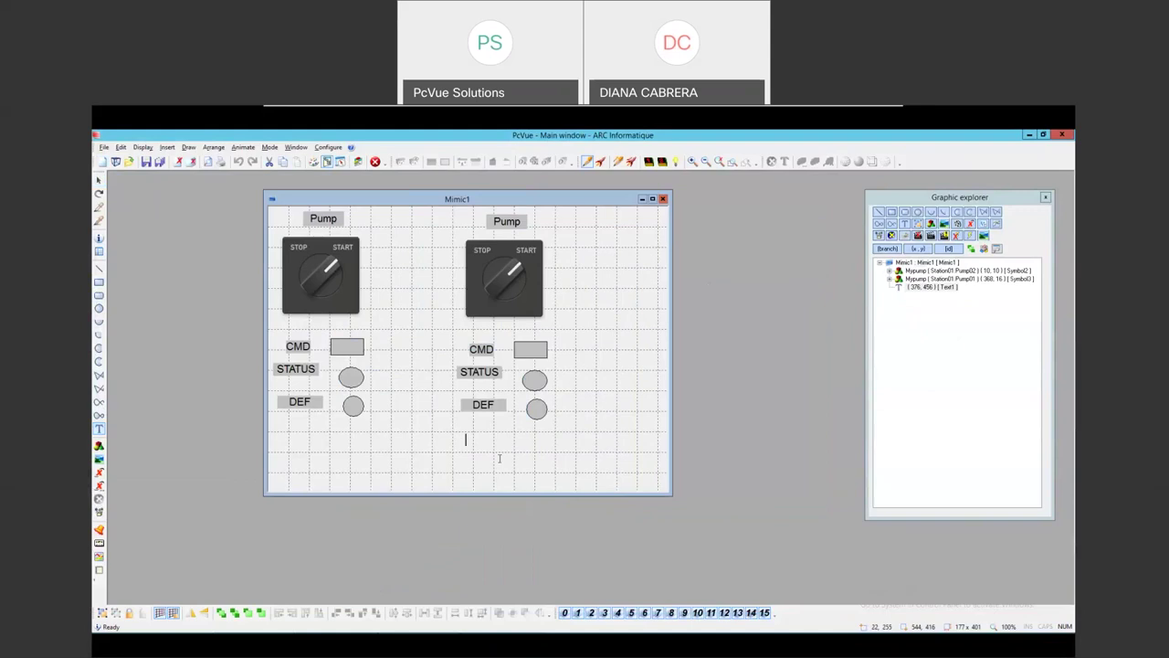
{"action": "type", "text": "Opo up"}
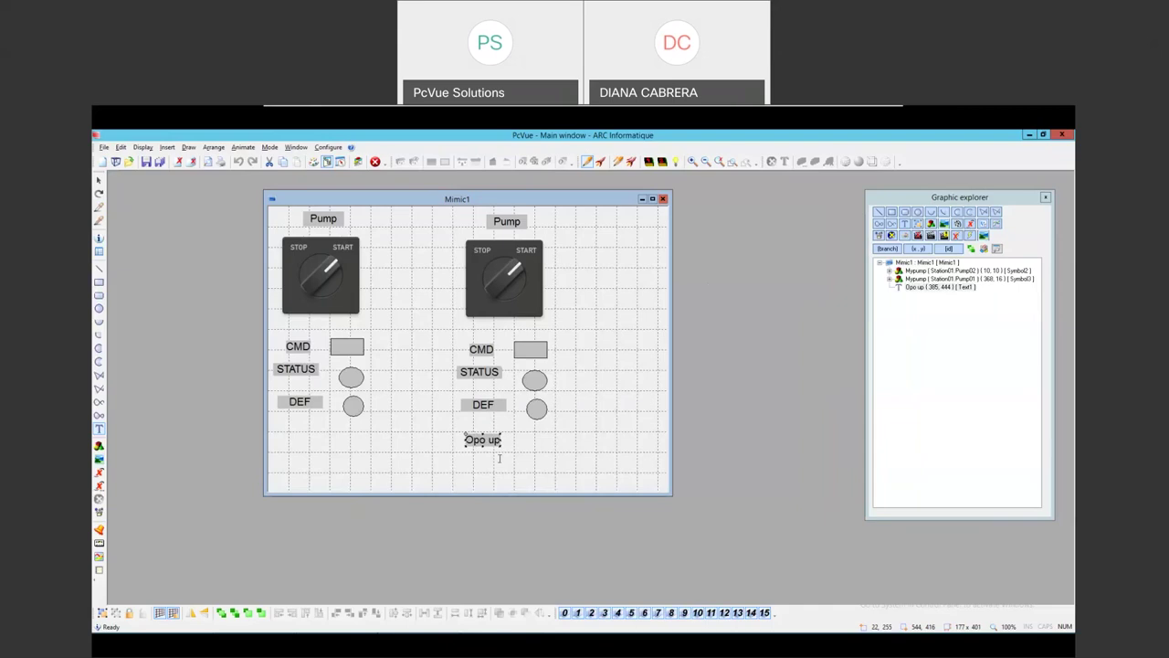
{"action": "key", "text": "BackSpace"}
{"action": "key", "text": "BackSpace"}
{"action": "key", "text": "BackSpace"}
{"action": "key", "text": "BackSpace"}
{"action": "key", "text": "BackSpace"}
{"action": "key", "text": "BackSpace"}
{"action": "type", "text": "Pop up"}
{"action": "key", "text": "Escape"}
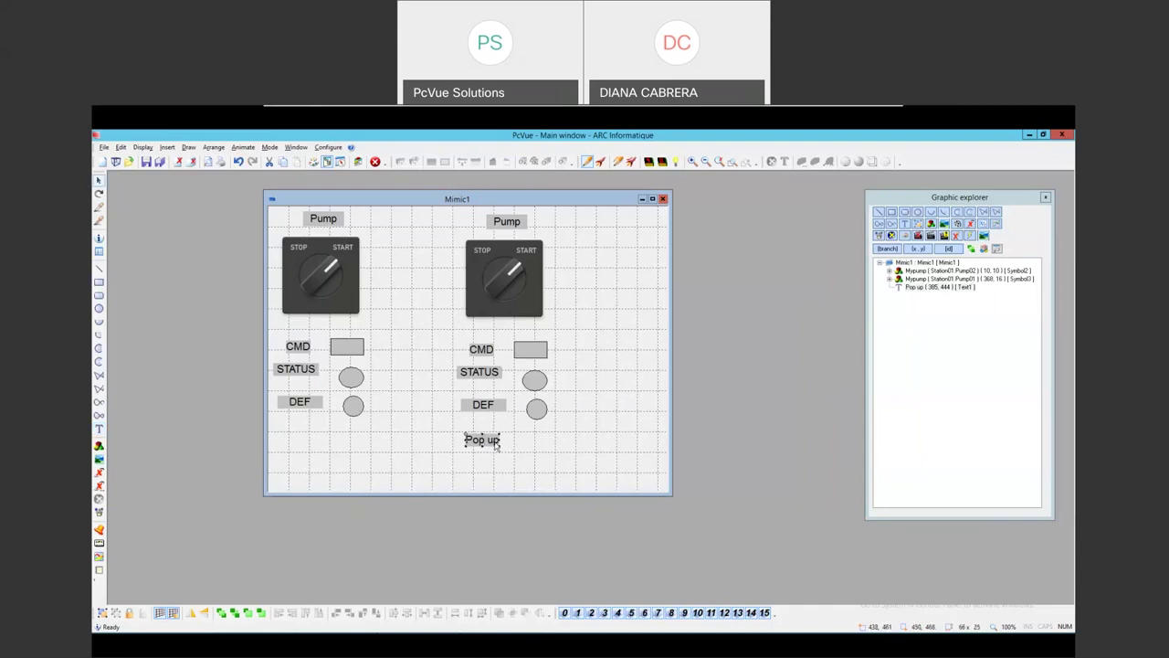
{"action": "left_click_drag", "start_coordinate": [503, 449], "coordinate": [532, 462]}
Add an Open link animation to the Pop up text and choose the local pop-up mimic as its target
{"action": "right_click", "coordinate": [508, 449]}
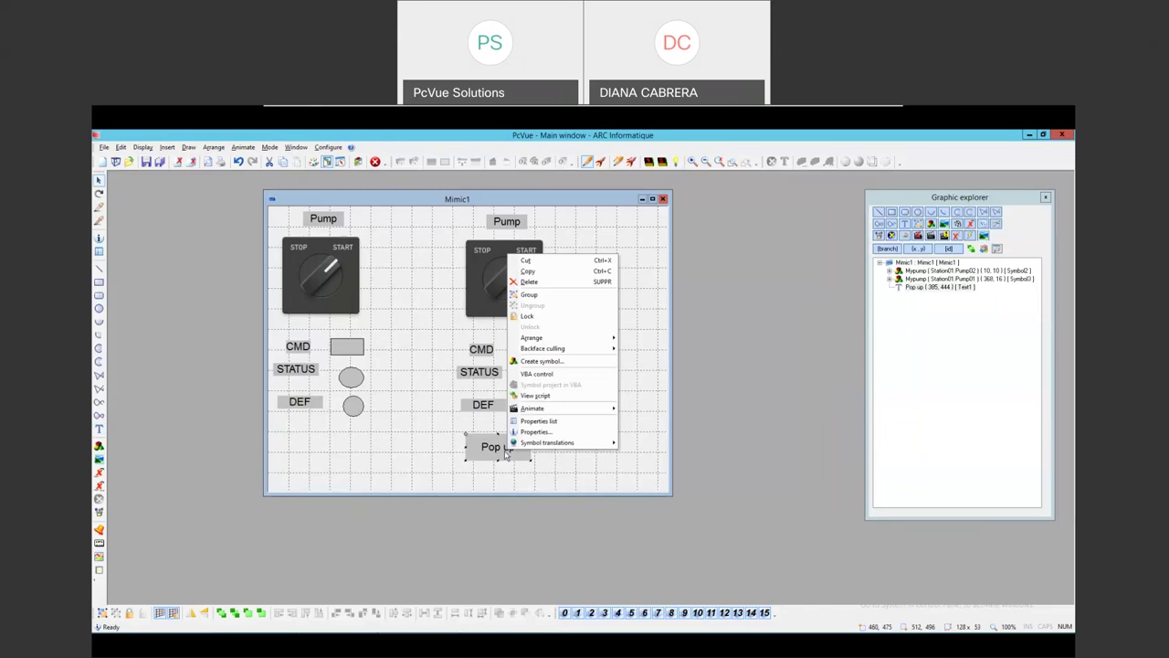
{"action": "mouse_move", "coordinate": [594, 409]}
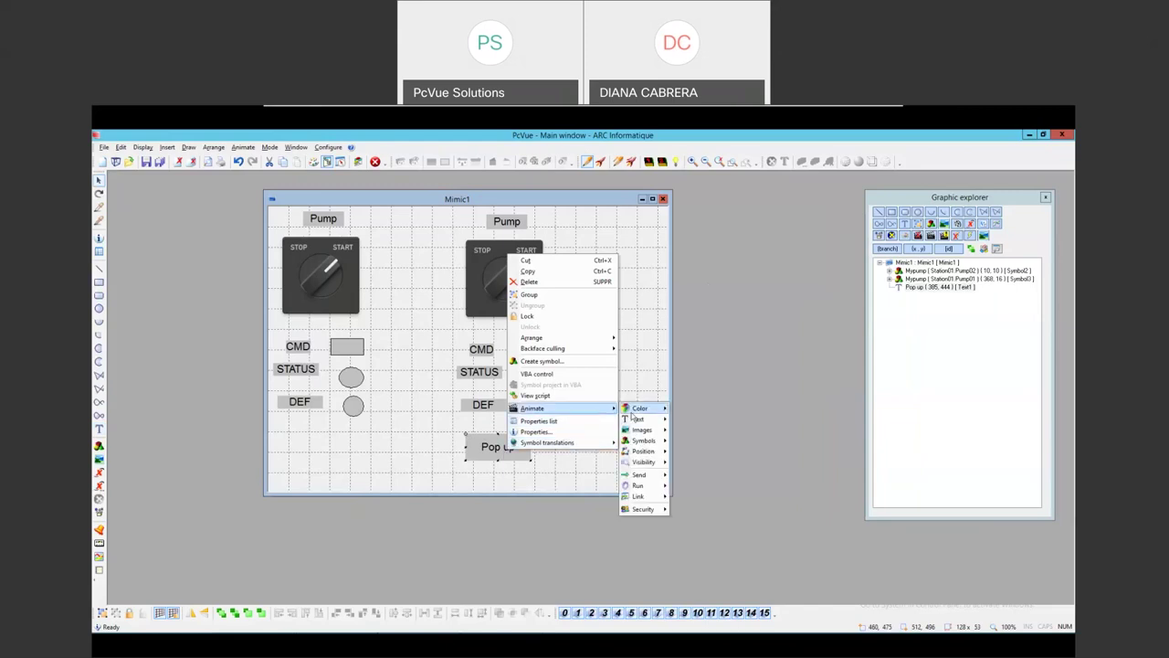
{"action": "mouse_move", "coordinate": [662, 496]}
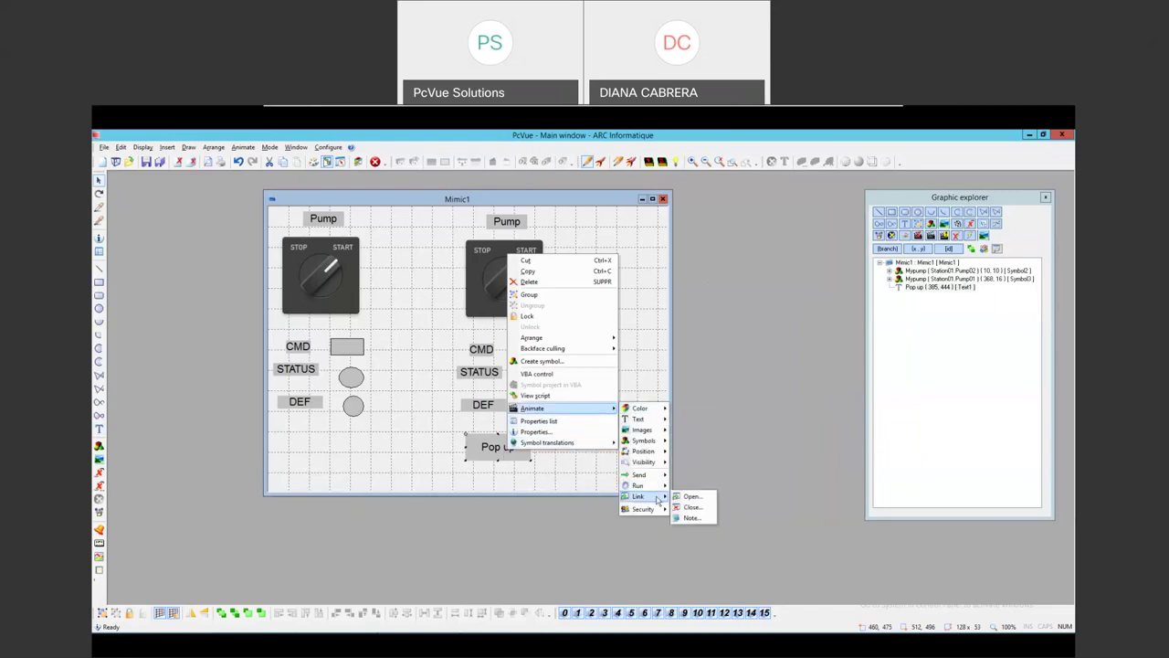
{"action": "left_click", "coordinate": [692, 499]}
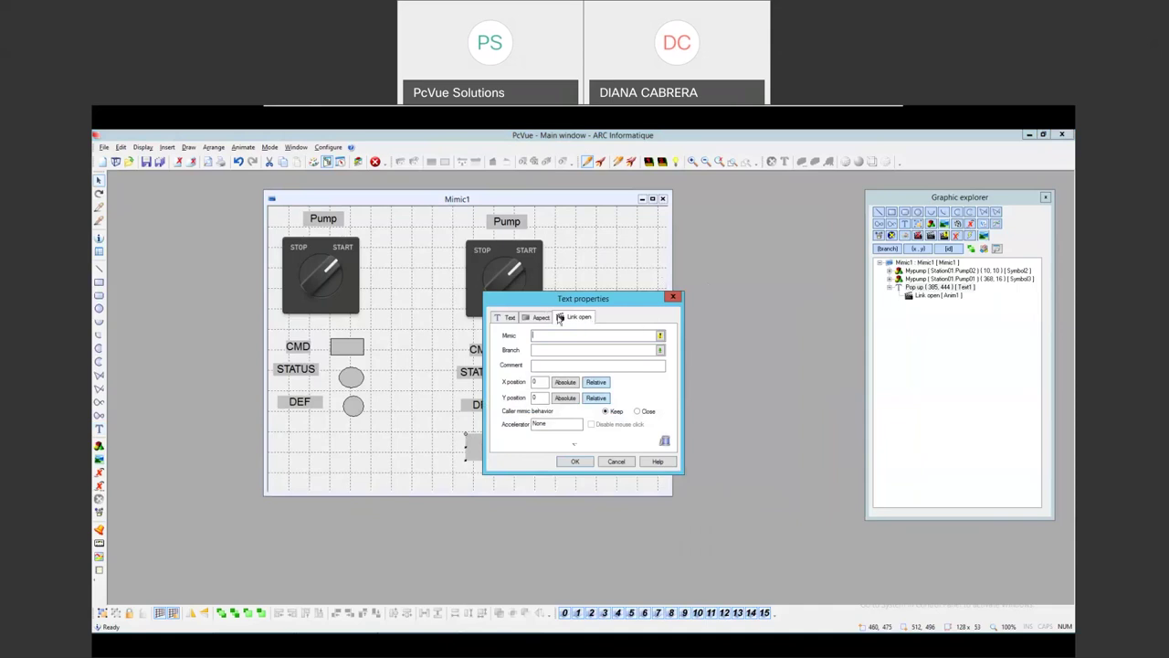
{"action": "left_click", "coordinate": [660, 335]}
{"action": "left_click", "coordinate": [256, 427]}
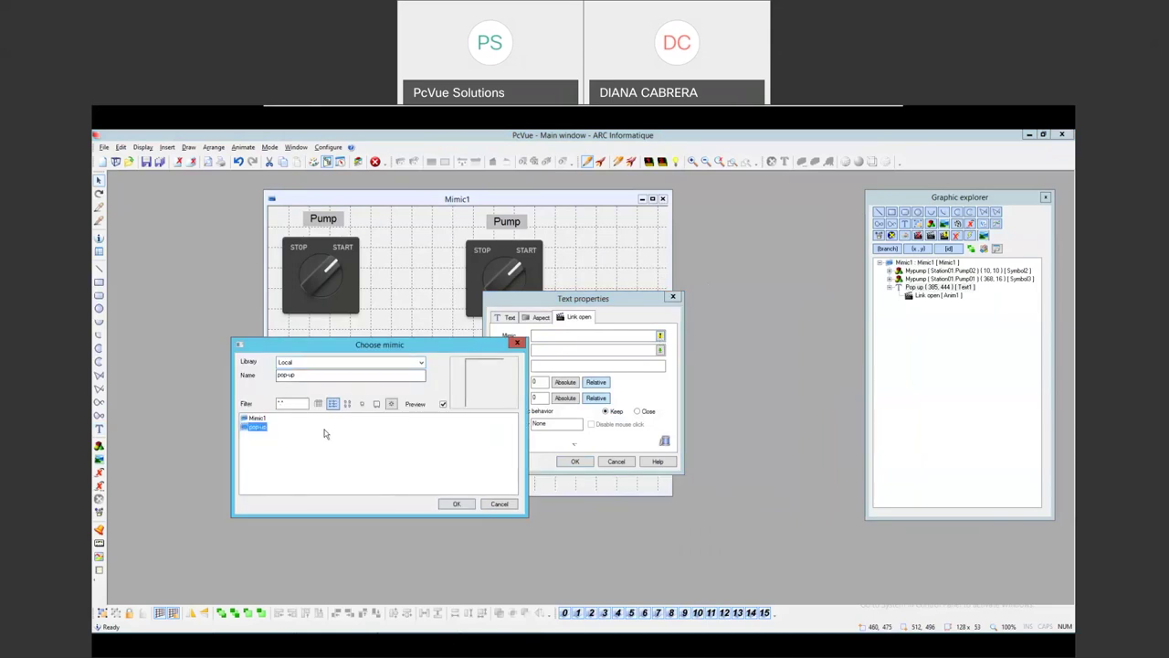
{"action": "left_click", "coordinate": [457, 503]}
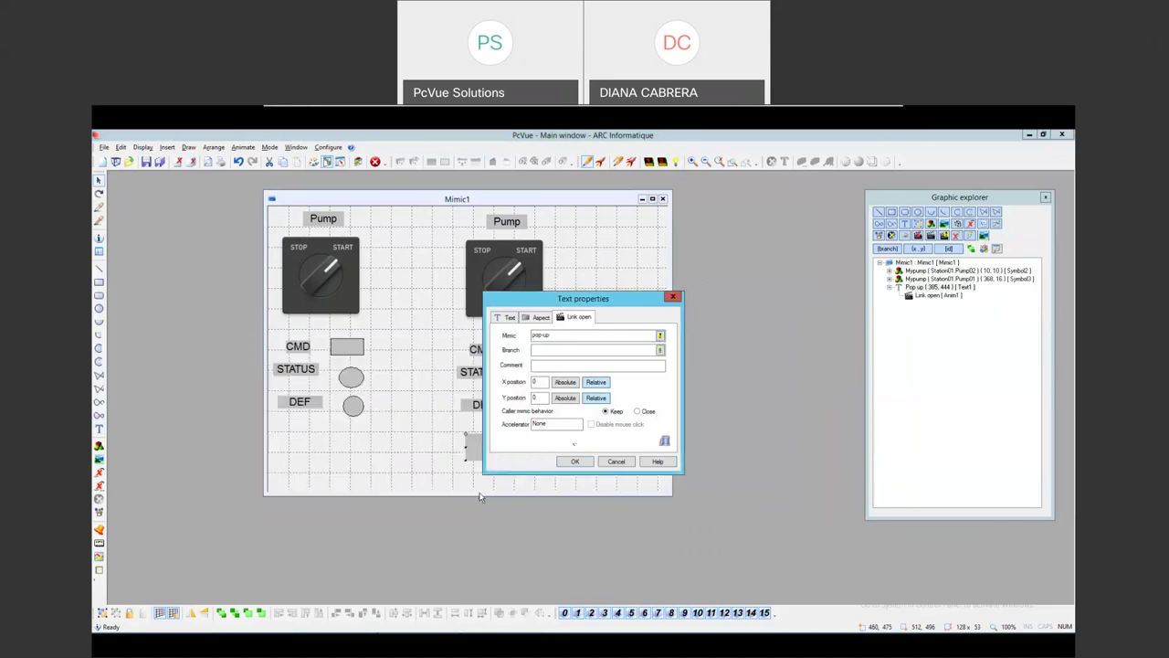
Expand the link's advanced settings, set its Included in mimic to Mimic1 and apply the animation
{"action": "left_click", "coordinate": [581, 445]}
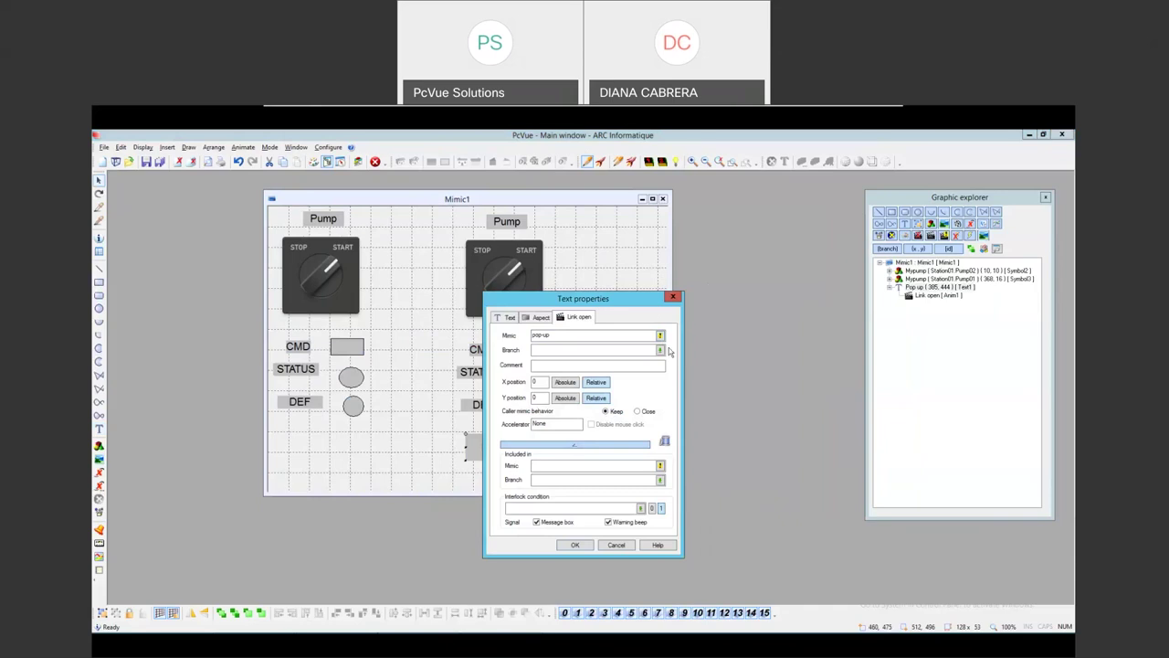
{"action": "left_click", "coordinate": [660, 466]}
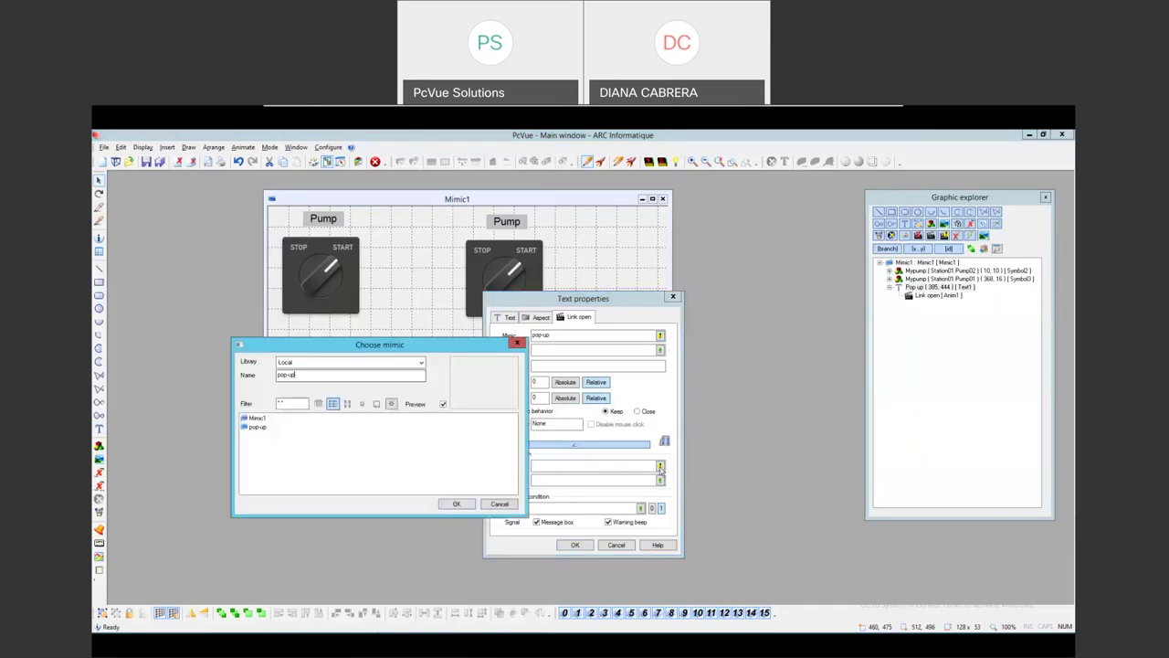
{"action": "left_click", "coordinate": [256, 418]}
{"action": "left_click", "coordinate": [454, 504]}
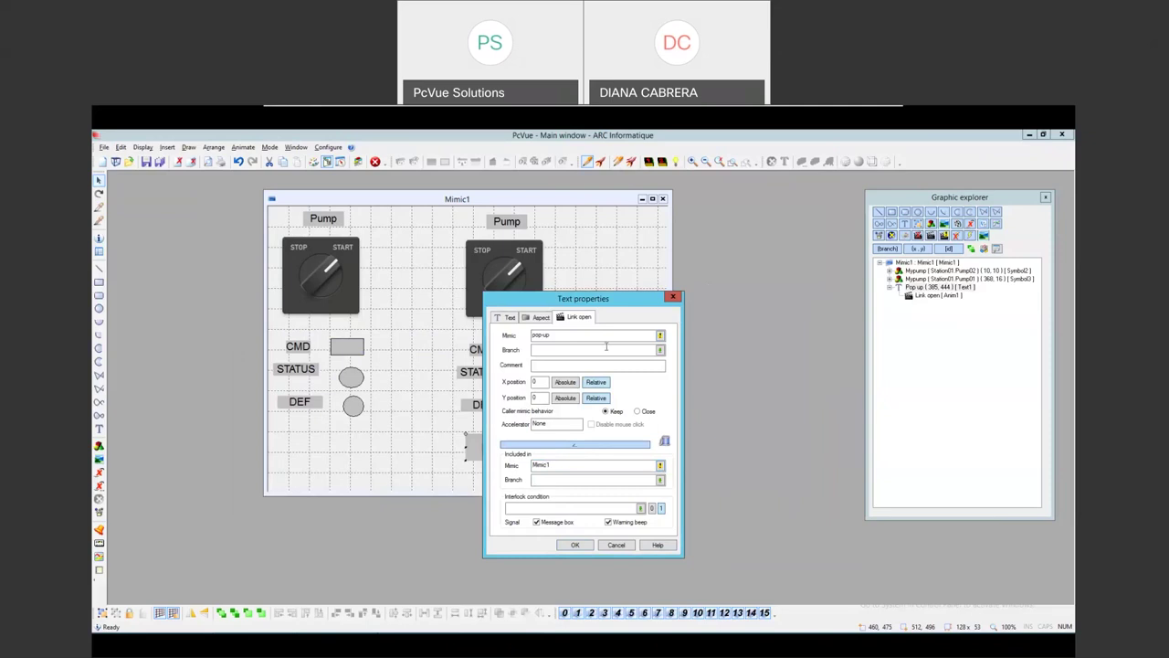
{"action": "left_click", "coordinate": [583, 546]}
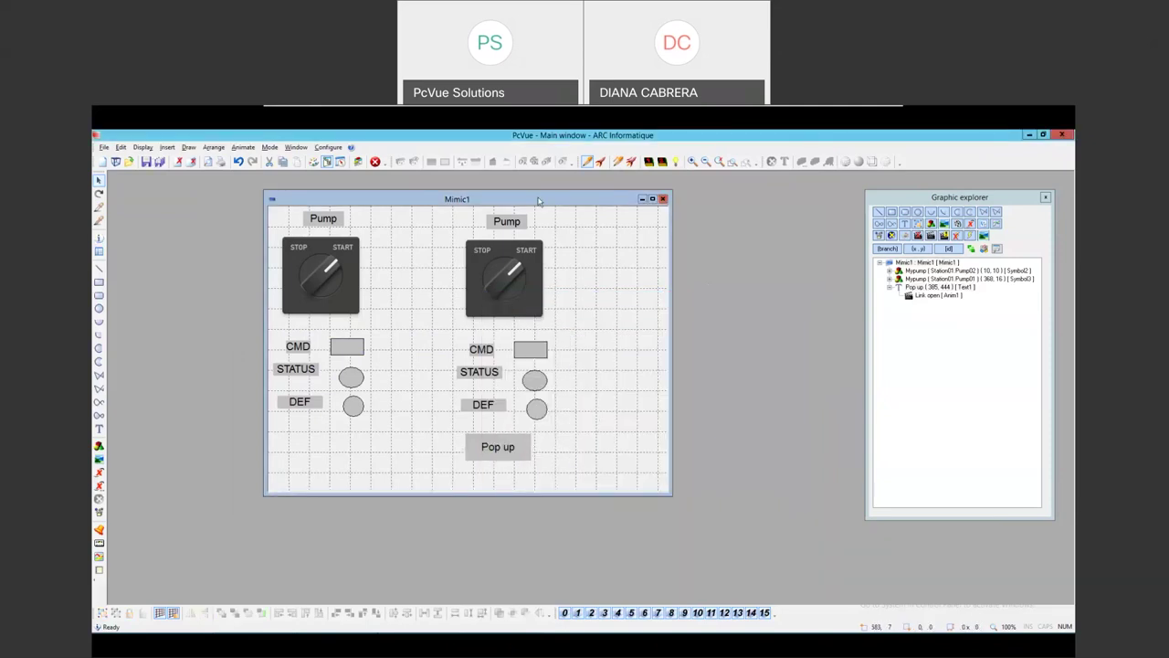
Open the local pop-up mimic and switch it to design mode
{"action": "left_click", "coordinate": [128, 162]}
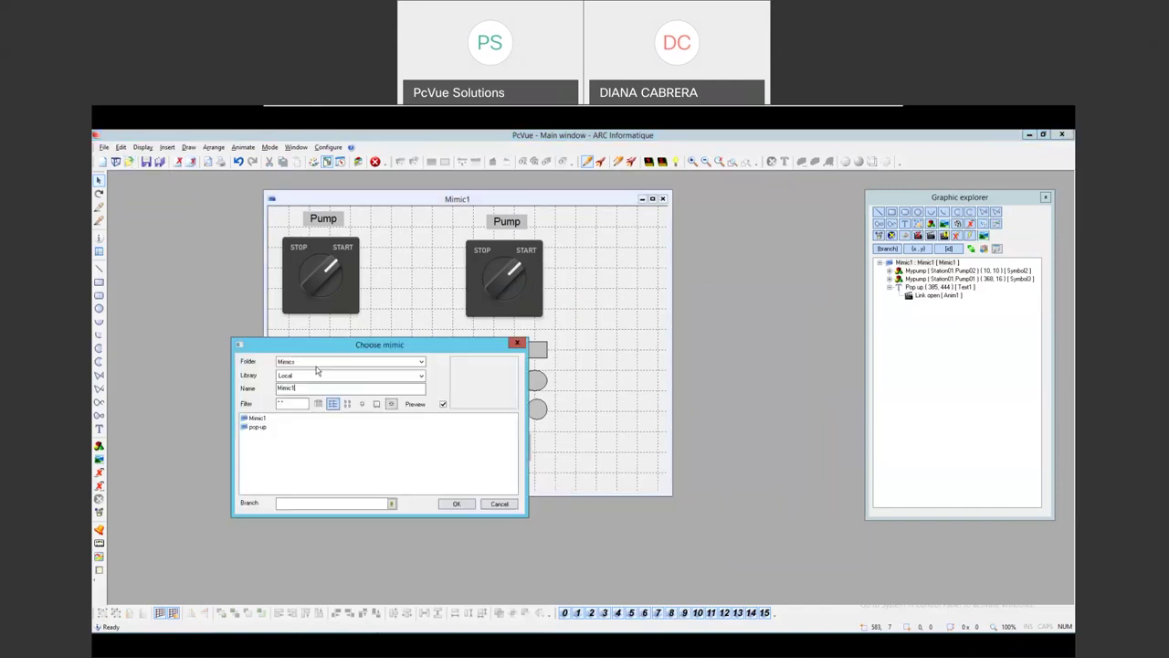
{"action": "double_click", "coordinate": [263, 429]}
{"action": "right_click", "coordinate": [701, 297]}
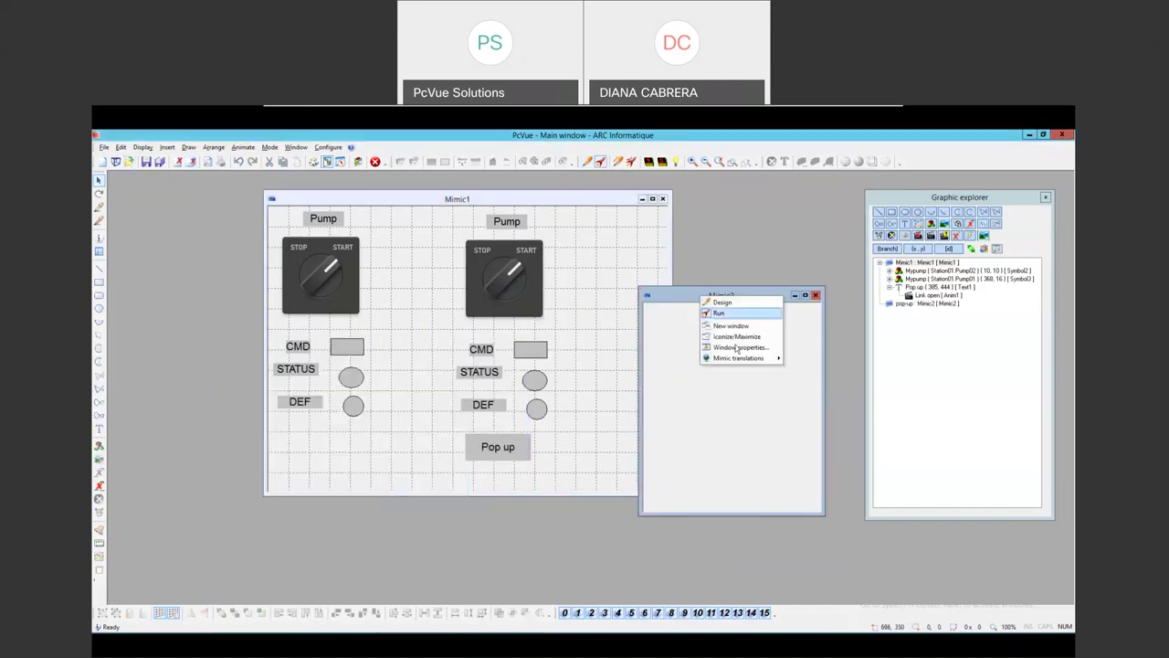
{"action": "left_click", "coordinate": [727, 302]}
Enable Popup behavior in the pop-up mimic's included mimic window properties, then close the mimic and save its changes
{"action": "right_click", "coordinate": [729, 296]}
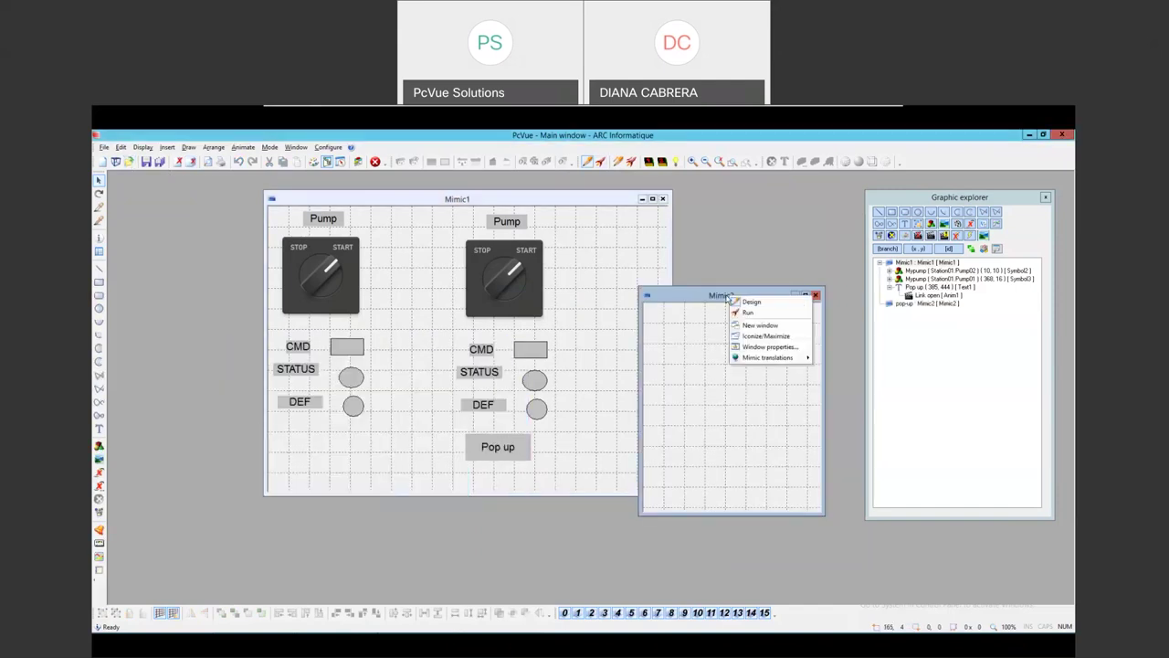
{"action": "left_click", "coordinate": [762, 348]}
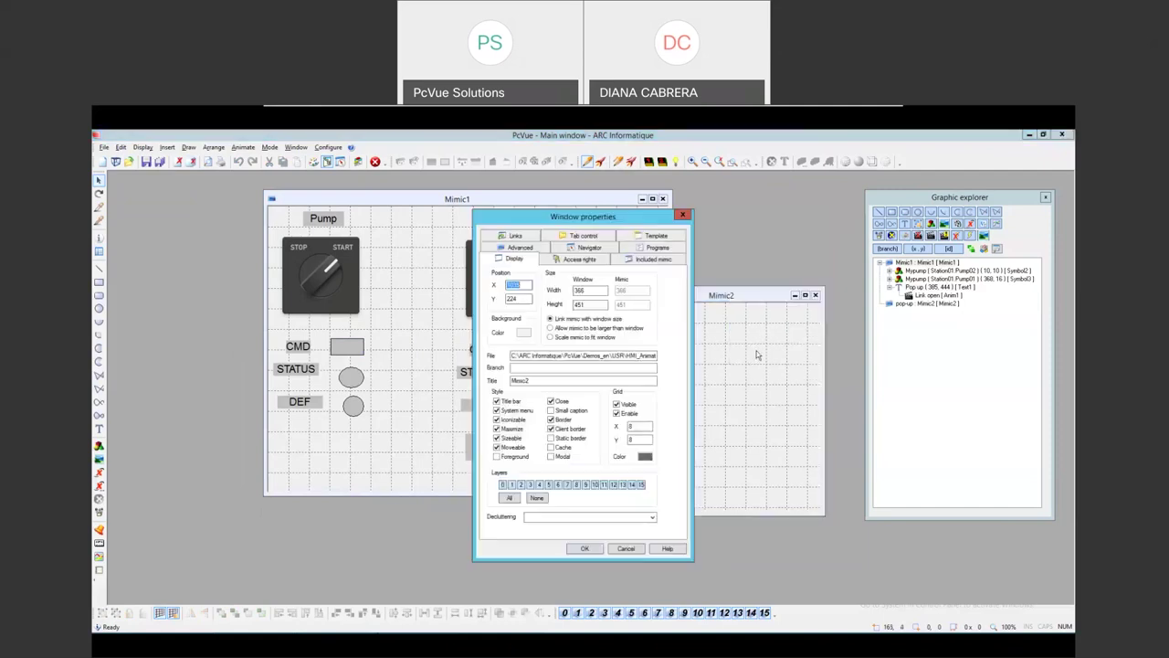
{"action": "left_click", "coordinate": [652, 260]}
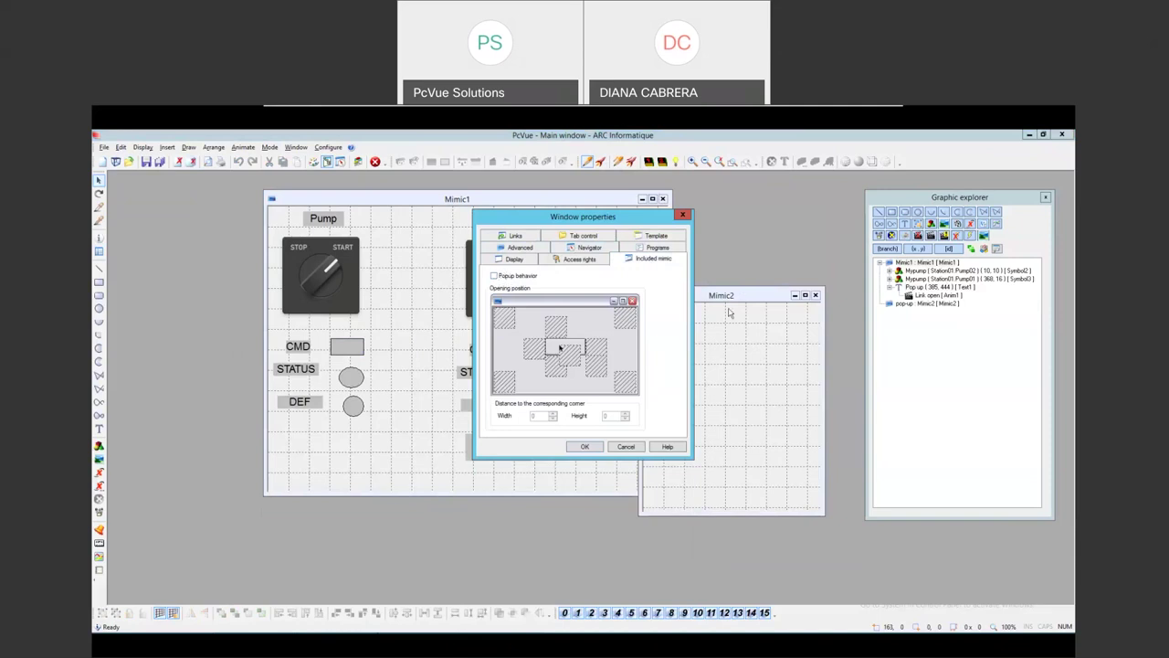
{"action": "left_click", "coordinate": [508, 279]}
{"action": "left_click", "coordinate": [584, 445]}
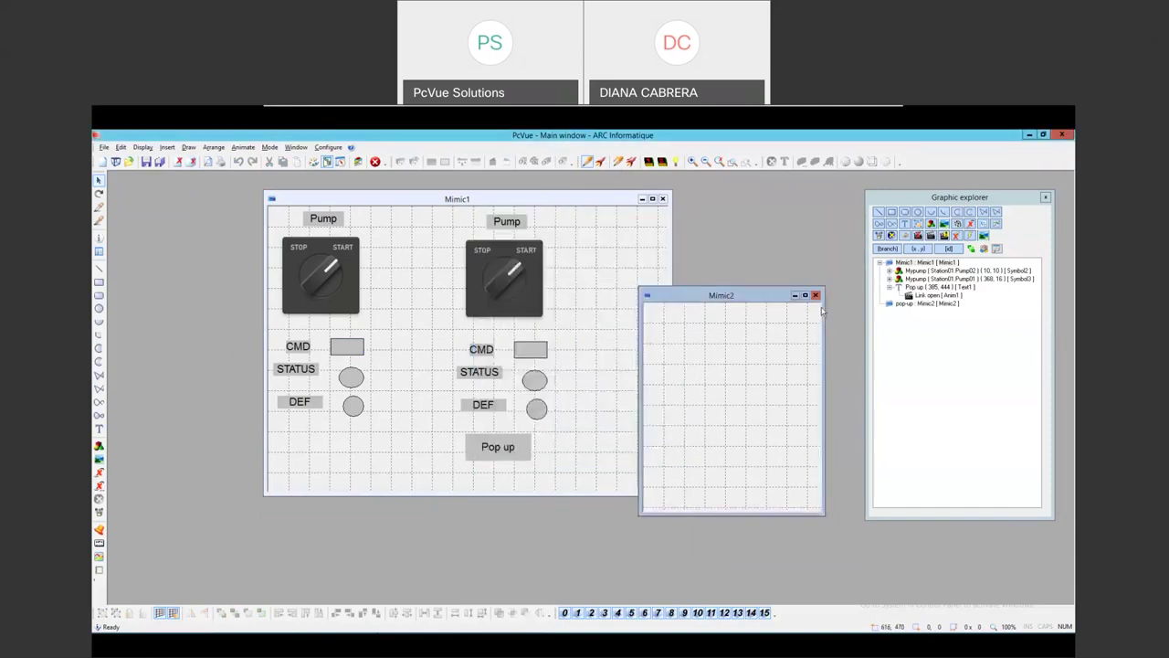
{"action": "left_click", "coordinate": [816, 299]}
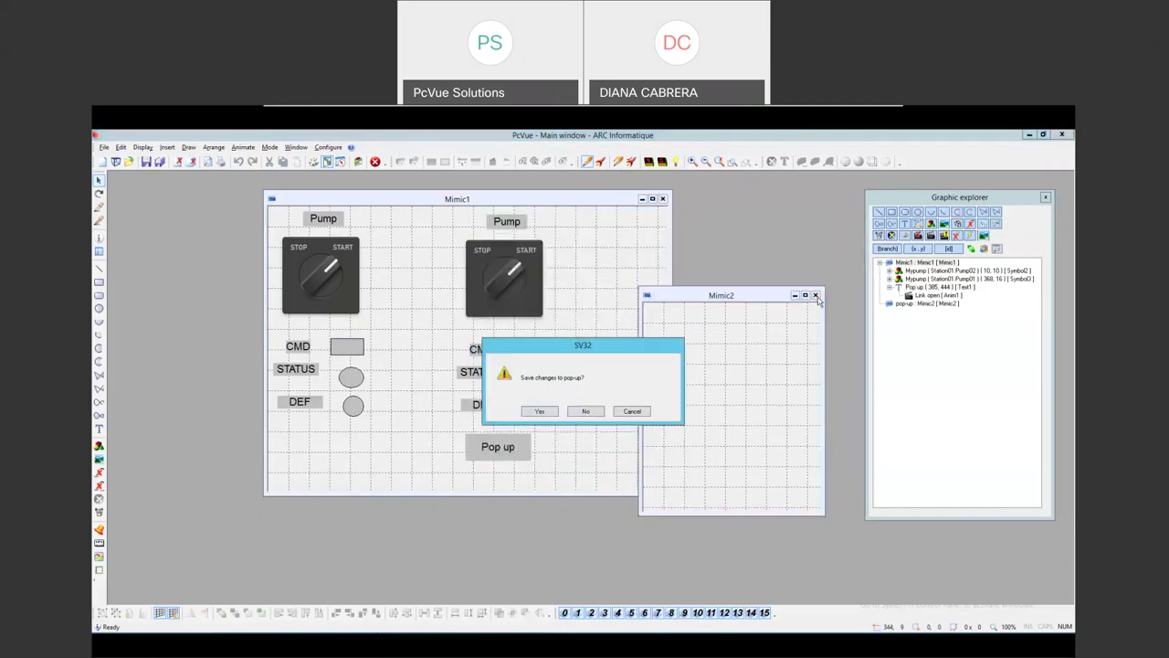
{"action": "left_click", "coordinate": [543, 413]}
Run Mimic1, test the Pop up link at two positions of the mimic window, and return to design mode
{"action": "right_click", "coordinate": [613, 270]}
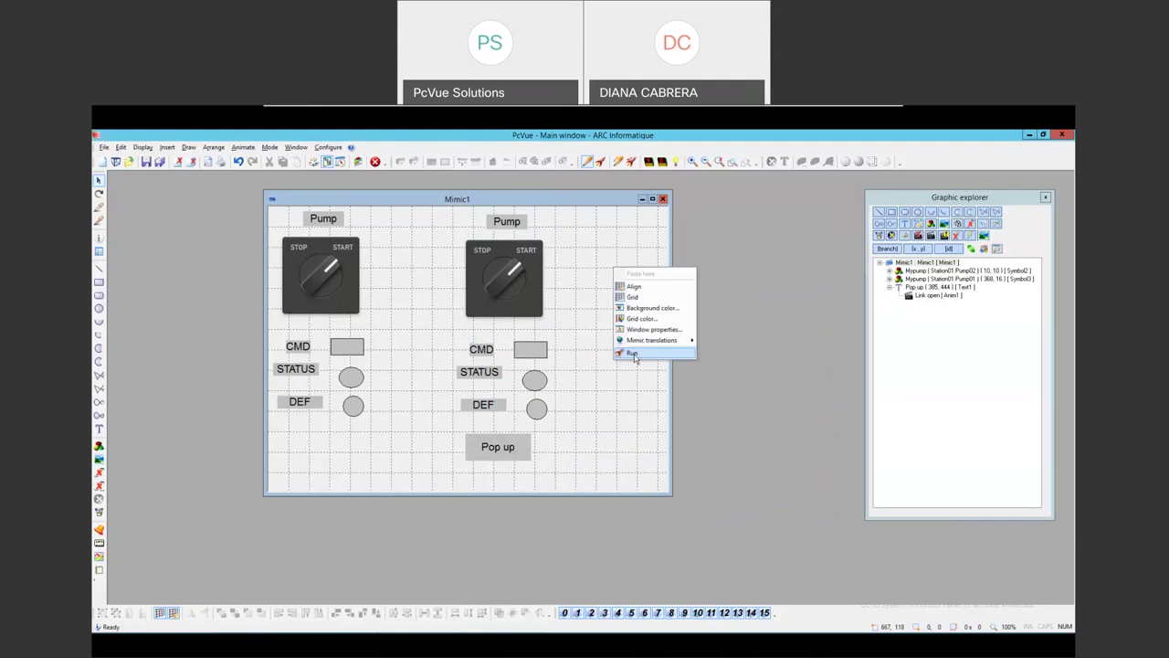
{"action": "left_click", "coordinate": [633, 353]}
{"action": "left_click", "coordinate": [518, 448]}
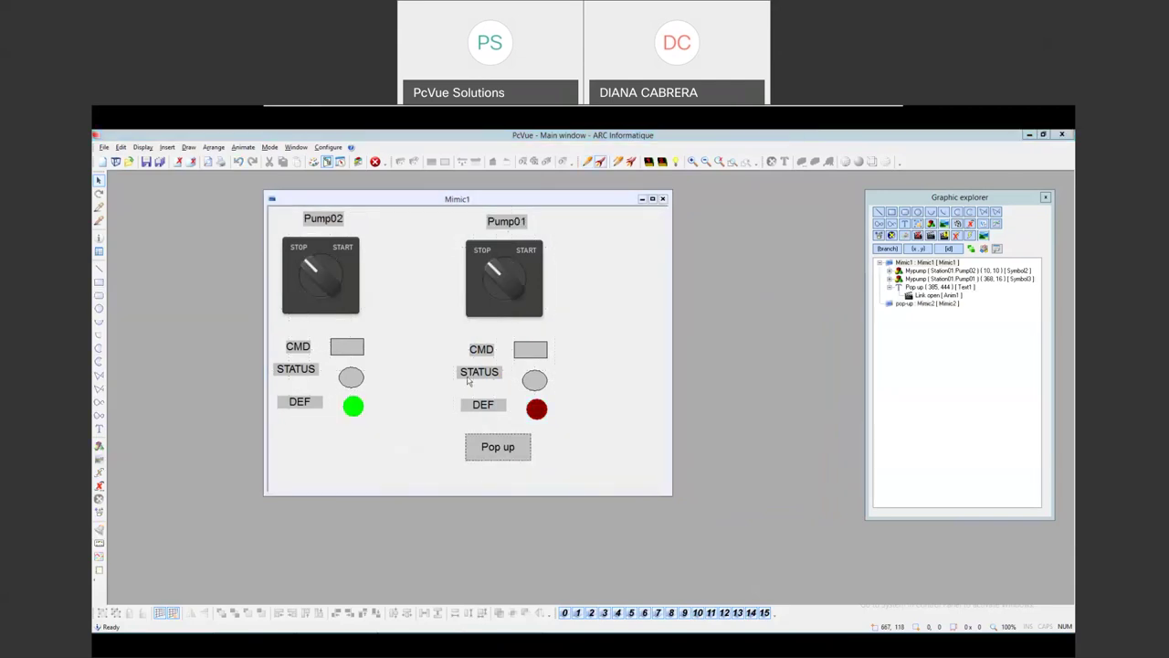
{"action": "mouse_move", "coordinate": [508, 203]}
{"action": "left_mouse_down"}
{"action": "mouse_move", "coordinate": [687, 224]}
{"action": "mouse_move", "coordinate": [490, 203]}
{"action": "left_mouse_up"}
{"action": "left_click", "coordinate": [485, 449]}
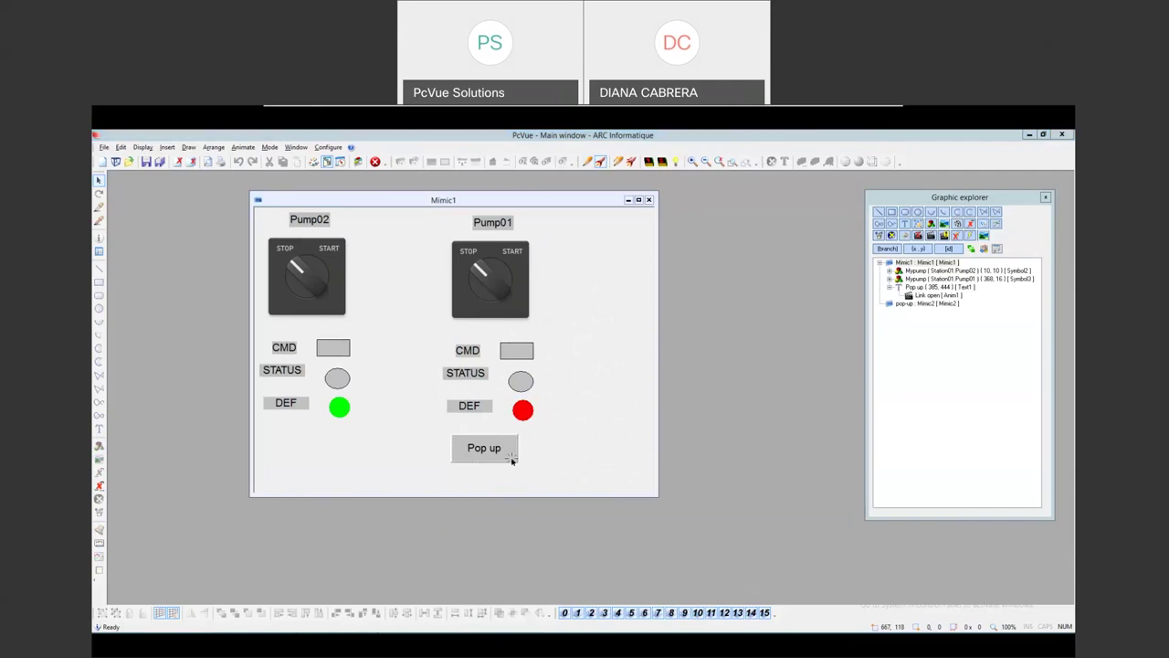
{"action": "right_click", "coordinate": [413, 201]}
{"action": "left_click", "coordinate": [430, 207]}
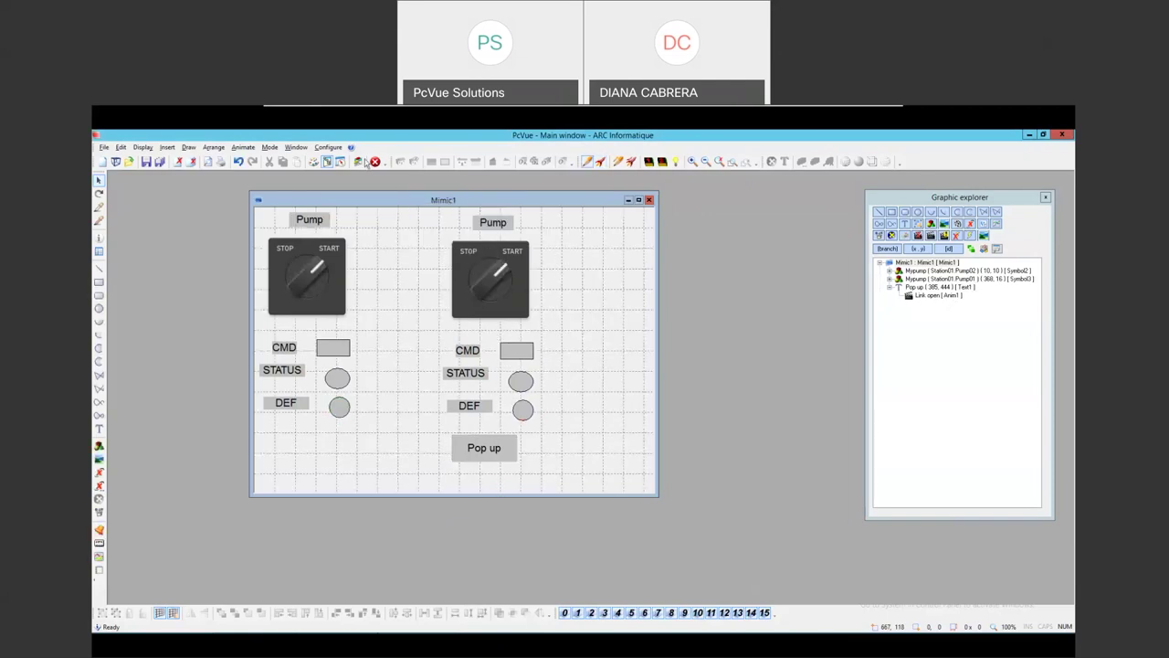
{"action": "left_click", "coordinate": [329, 147]}
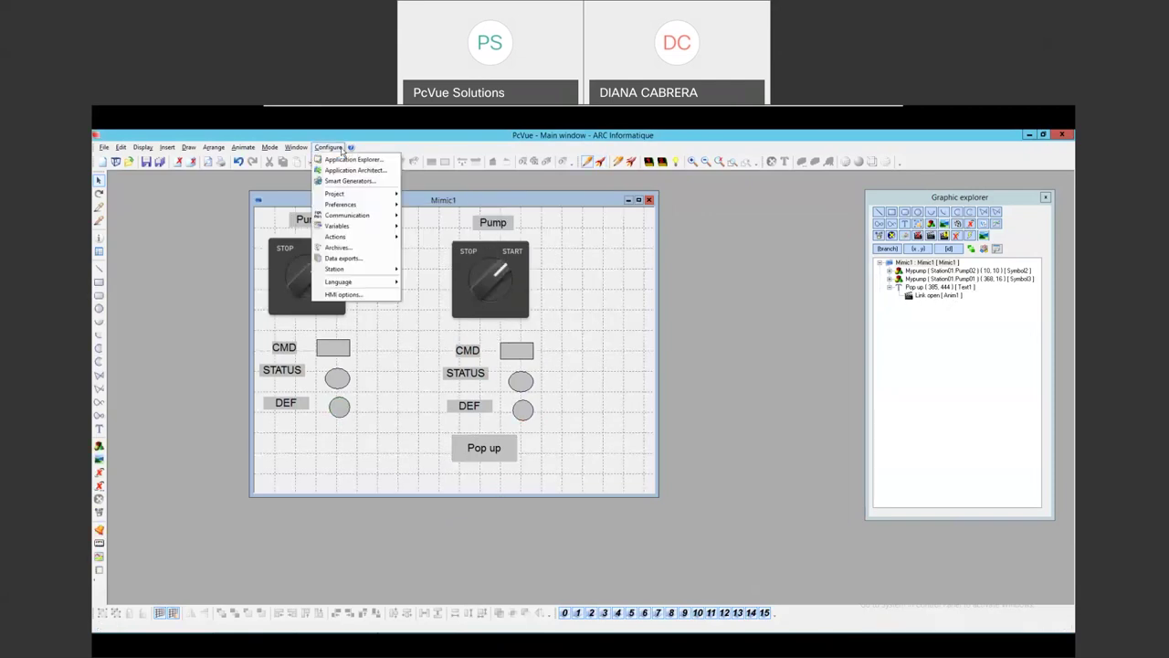
{"action": "left_click", "coordinate": [296, 147]}
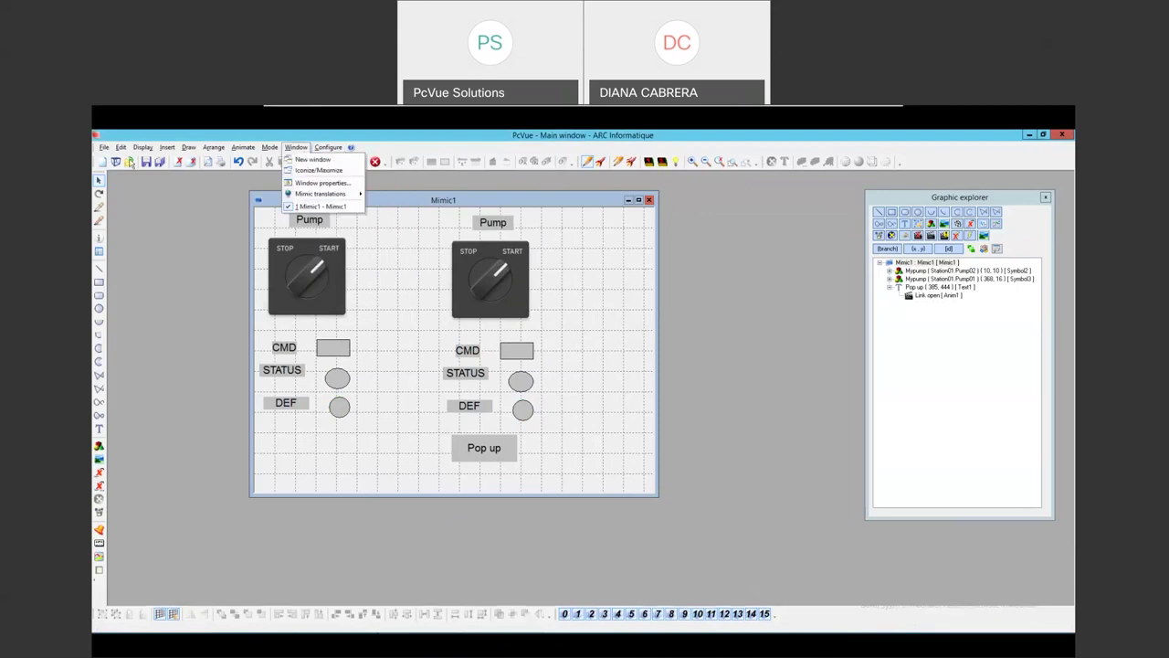
{"action": "left_click", "coordinate": [131, 162]}
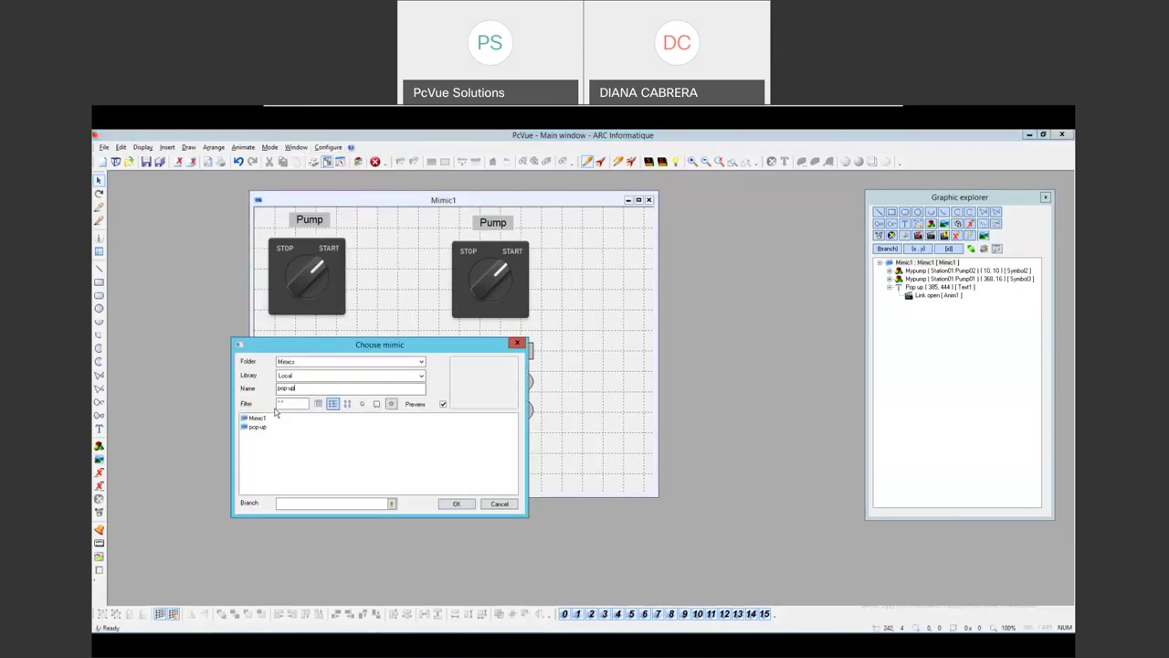
{"action": "left_click", "coordinate": [496, 509]}
Enlarge the Mimic1 window to fill the workspace and switch it to run mode
{"action": "left_click_drag", "start_coordinate": [658, 496], "coordinate": [1067, 603]}
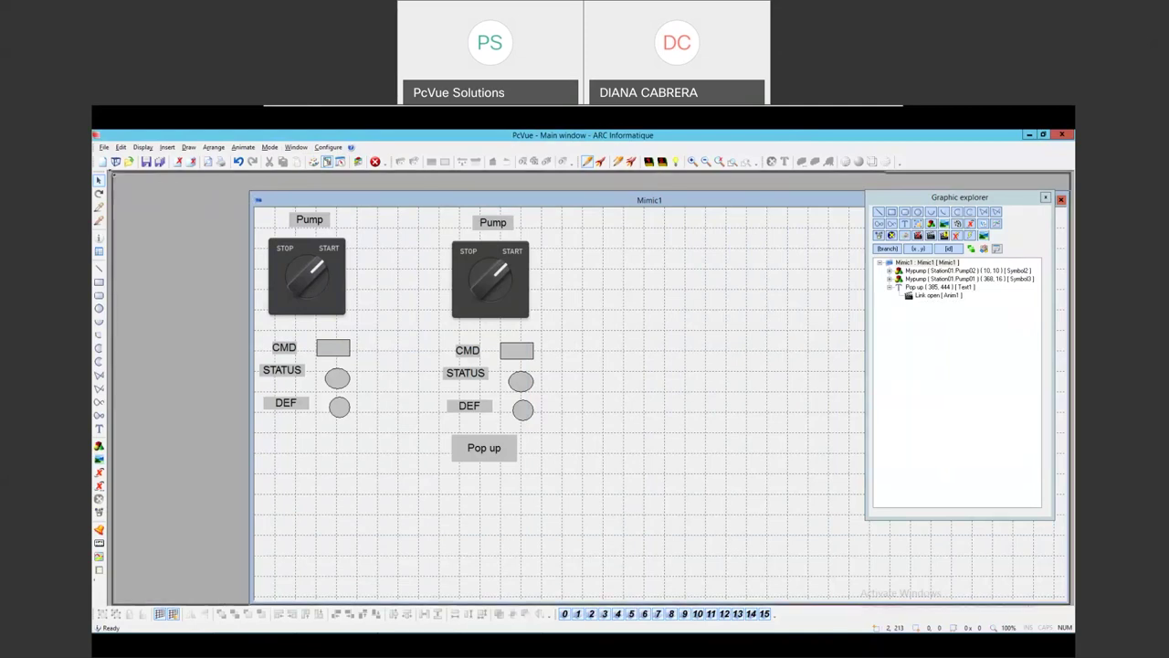
{"action": "right_click", "coordinate": [324, 182]}
{"action": "left_click", "coordinate": [340, 195]}
Test the Pop up link by opening and dismissing the pop-up window, and move it near the Pump01 symbol on the second try
{"action": "left_click", "coordinate": [342, 427]}
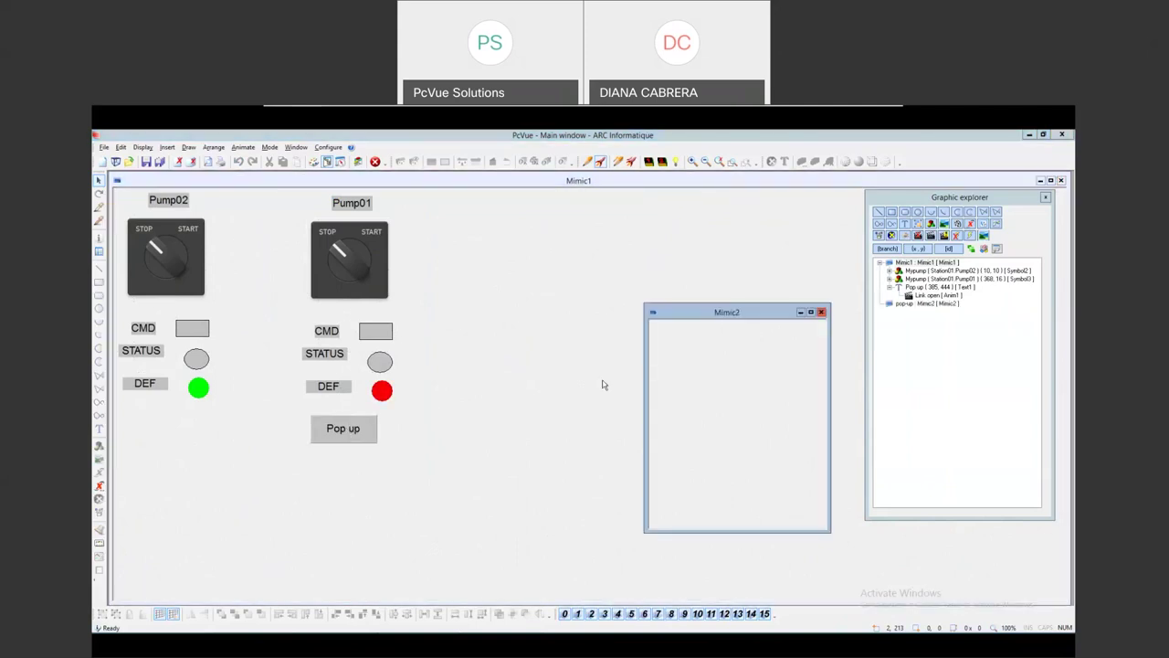
{"action": "left_click", "coordinate": [463, 422]}
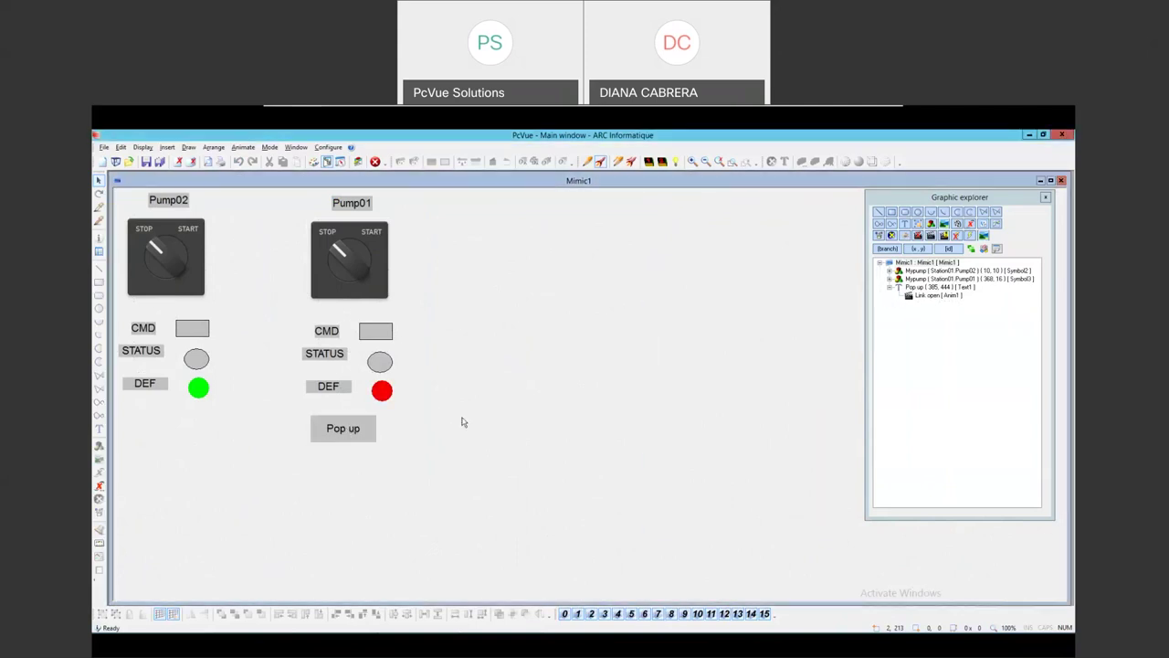
{"action": "left_click", "coordinate": [344, 428]}
{"action": "left_click_drag", "start_coordinate": [716, 317], "coordinate": [507, 219]}
{"action": "left_click", "coordinate": [406, 472]}
Return Mimic1 to design mode and reopen the local pop-up mimic
{"action": "right_click", "coordinate": [485, 228]}
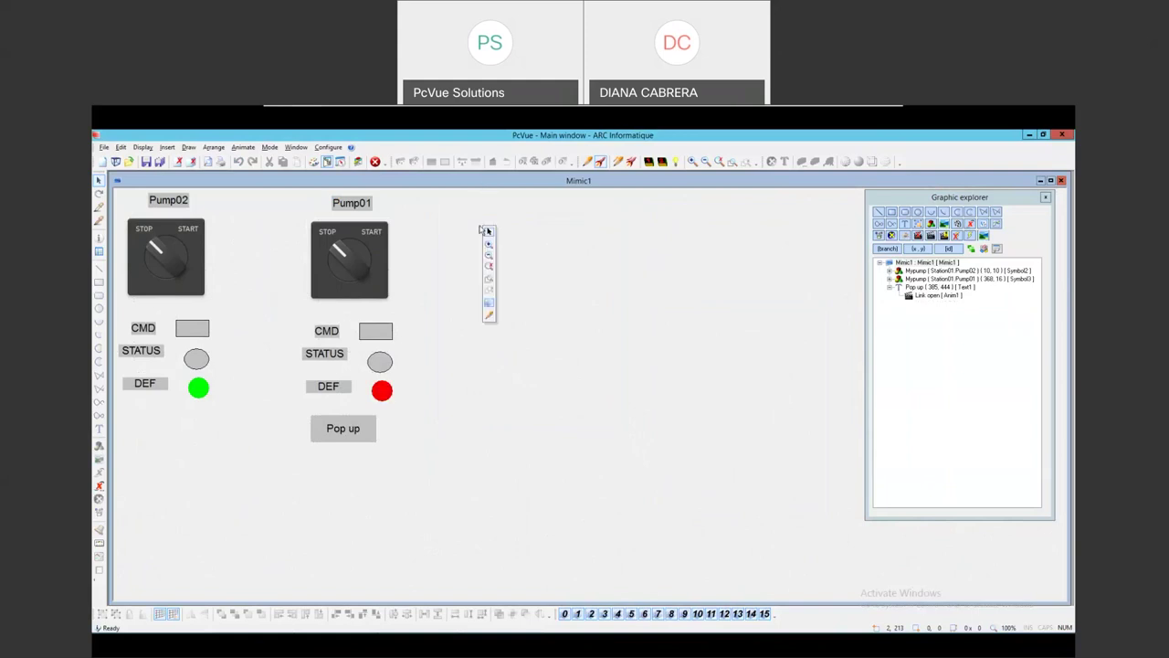
{"action": "left_click", "coordinate": [489, 318]}
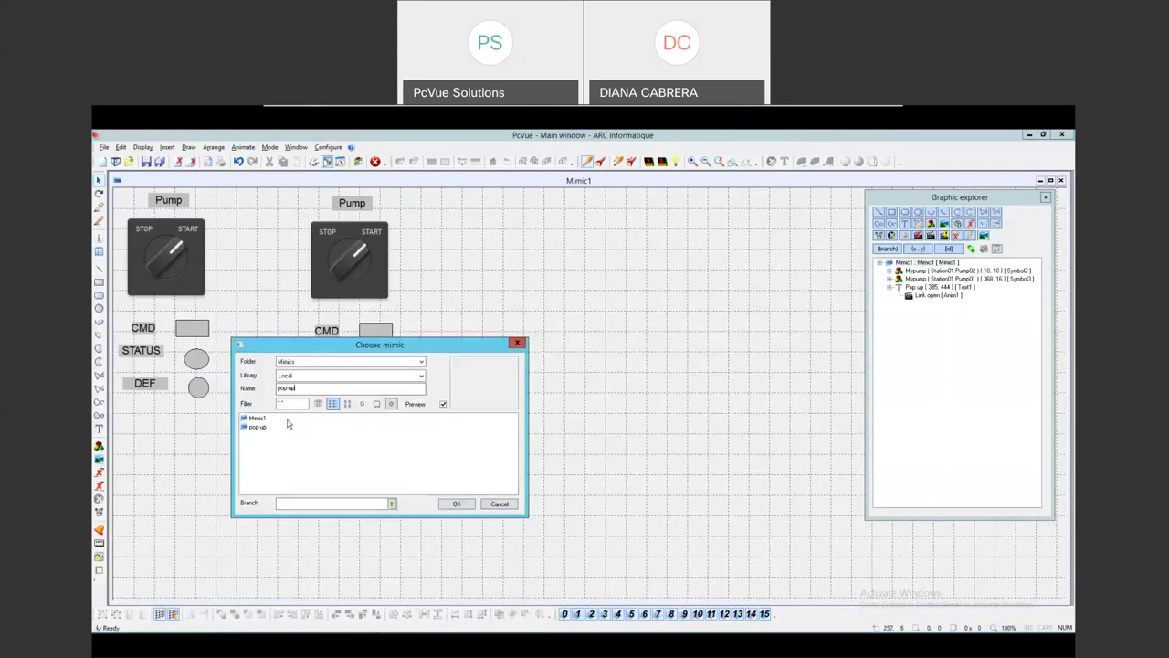
{"action": "double_click", "coordinate": [255, 427]}
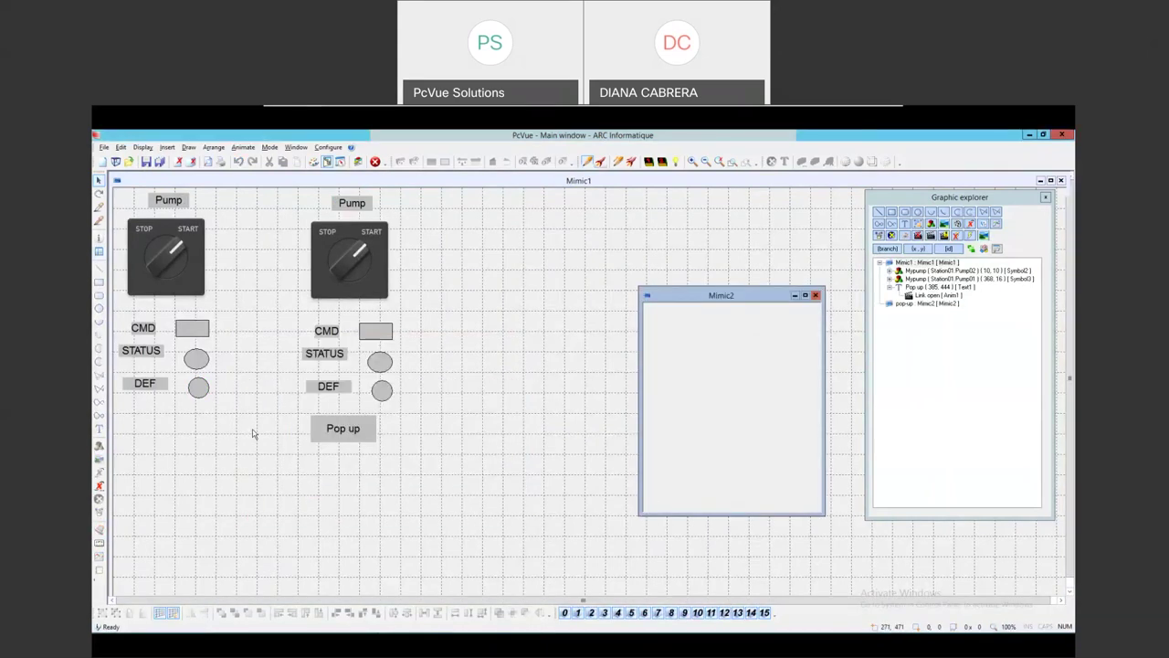
Set the pop-up mimic's opening position to directly above the calling object, then close the mimic and save its changes
{"action": "right_click", "coordinate": [694, 299]}
{"action": "left_click", "coordinate": [708, 343]}
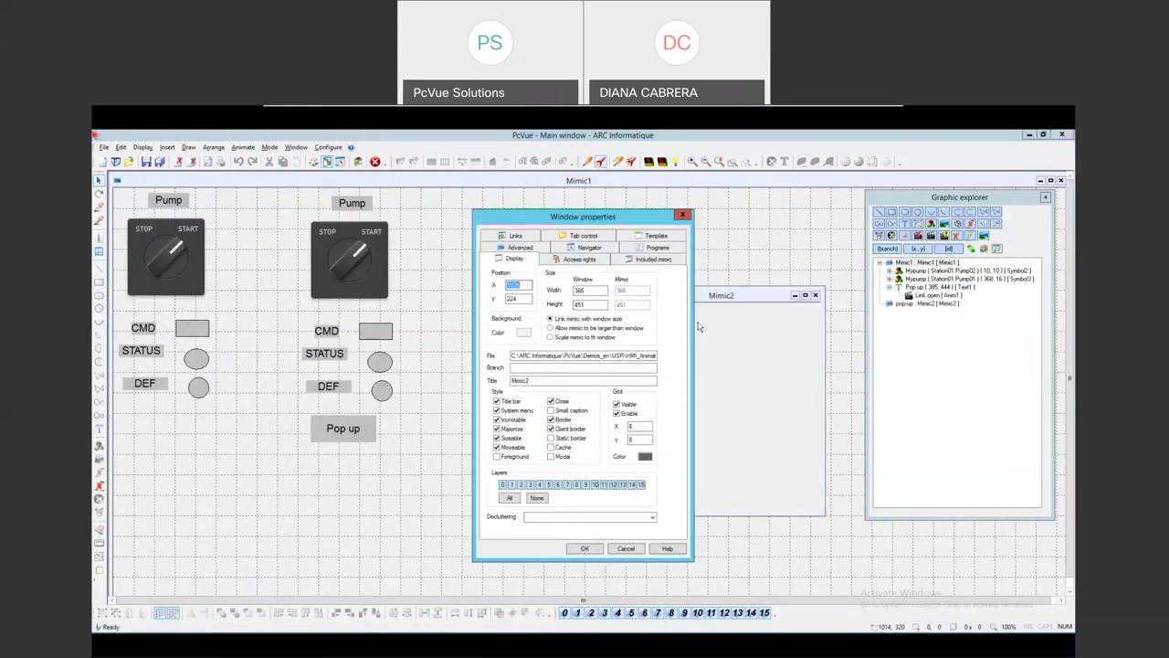
{"action": "left_click", "coordinate": [631, 257]}
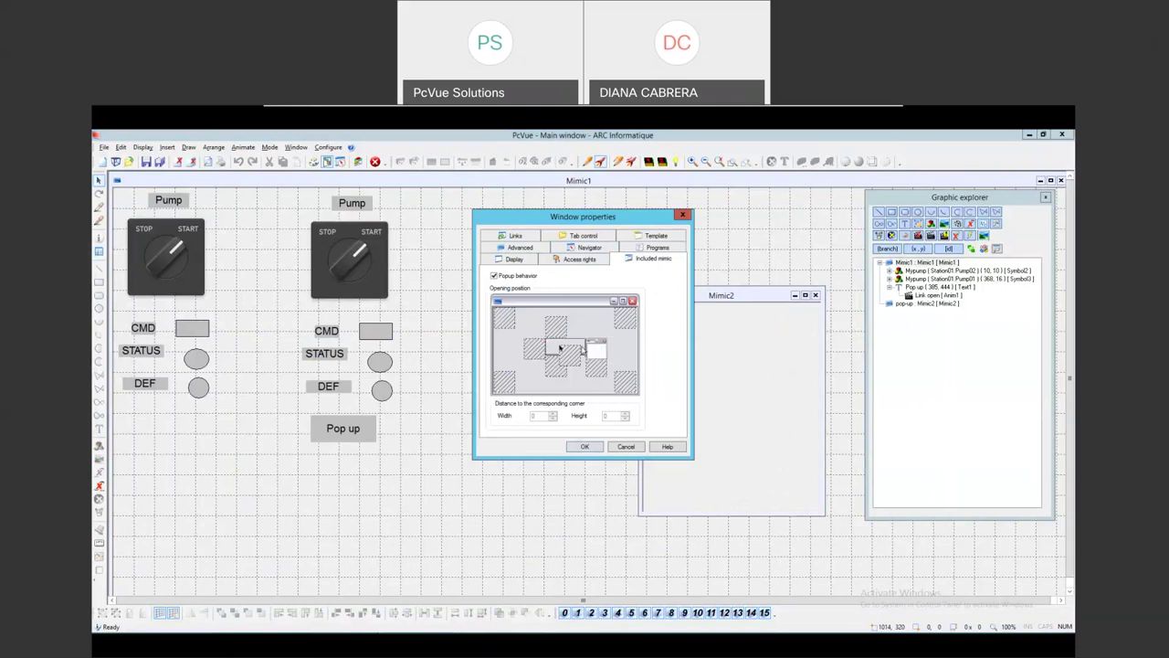
{"action": "left_click", "coordinate": [556, 324]}
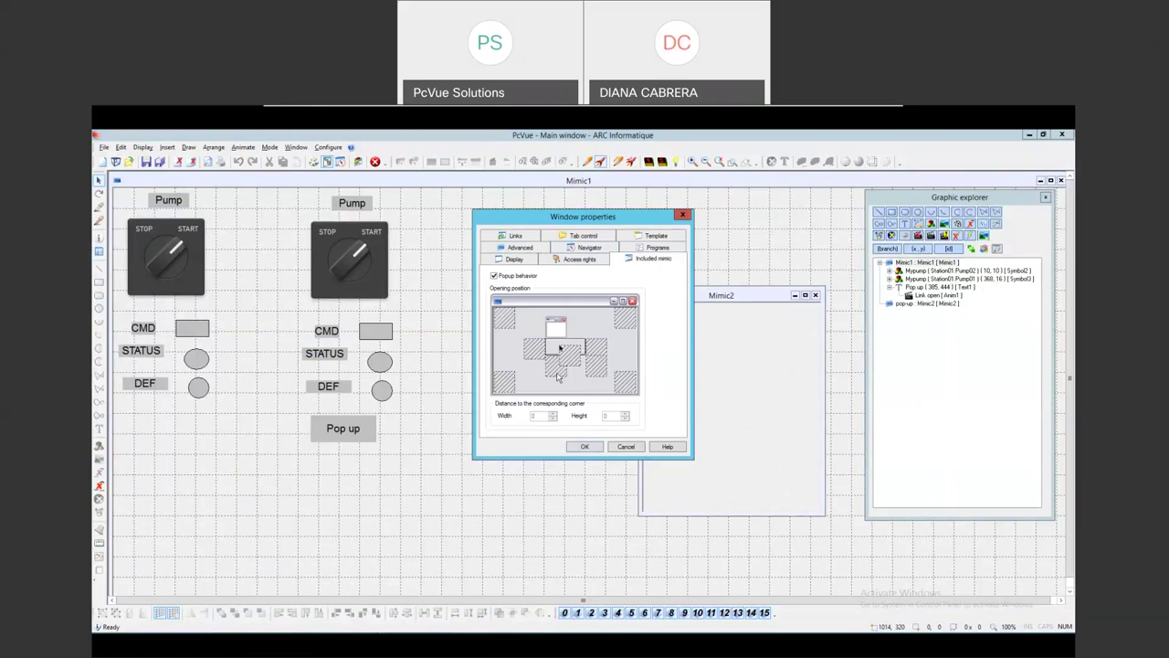
{"action": "left_click", "coordinate": [582, 447]}
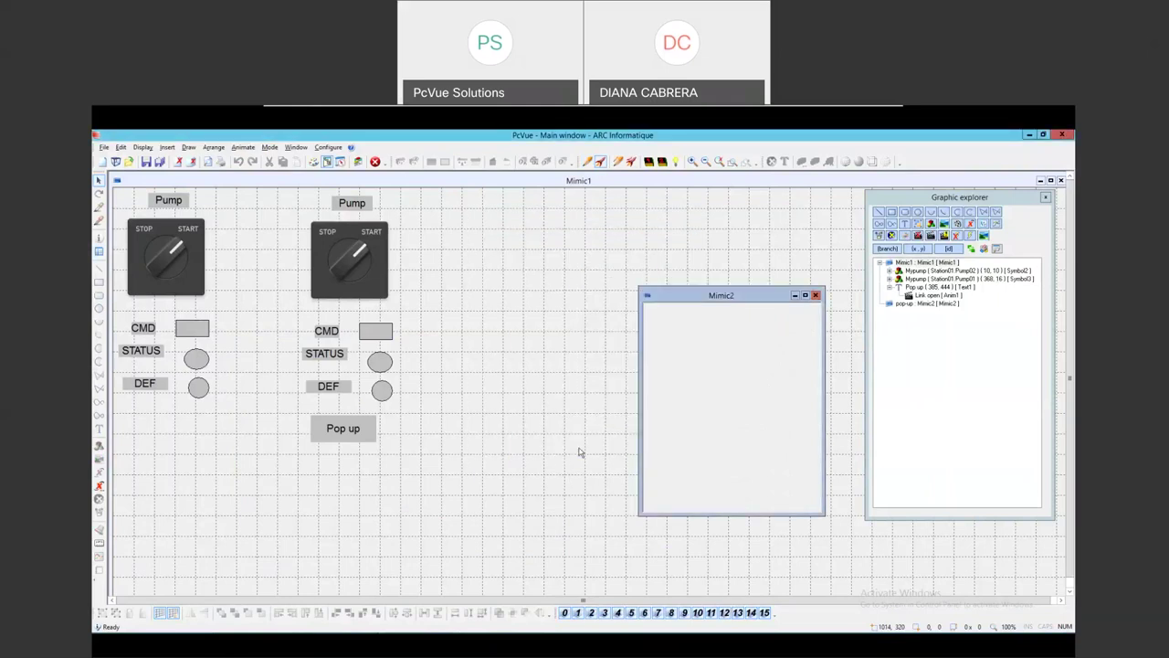
{"action": "left_click", "coordinate": [816, 295]}
{"action": "left_click", "coordinate": [549, 410]}
Switch Mimic1 to run mode, open the pop-up mimic from the Pop up text and move its window into the empty area beside Pump01
{"action": "right_click", "coordinate": [455, 322]}
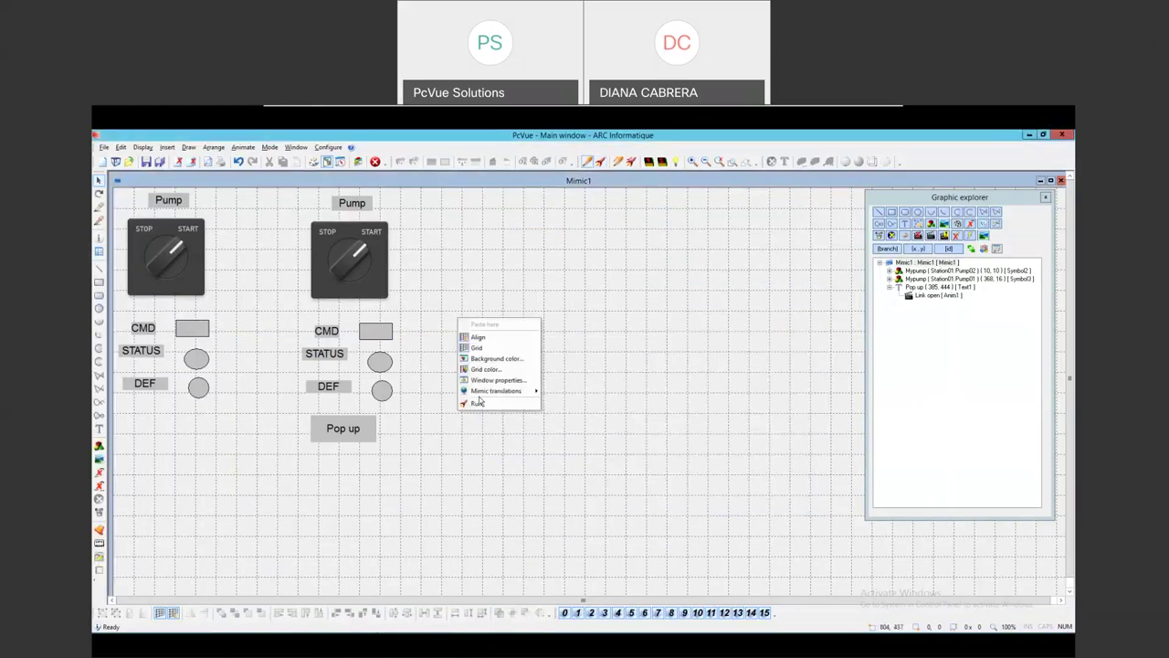
{"action": "left_click", "coordinate": [477, 405]}
{"action": "left_click", "coordinate": [364, 427]}
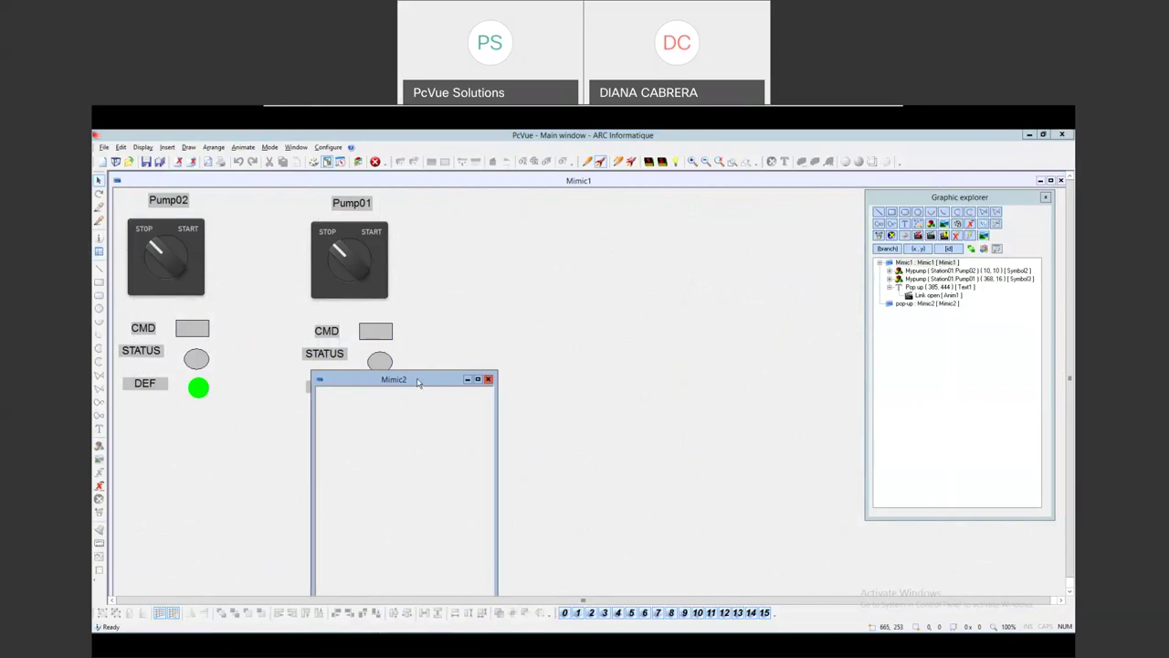
{"action": "left_click_drag", "start_coordinate": [408, 379], "coordinate": [548, 313]}
Set the pop-up mimic's included-mimic opening position to directly right of the calling object, keeping popup behavior enabled
{"action": "right_click", "coordinate": [548, 313]}
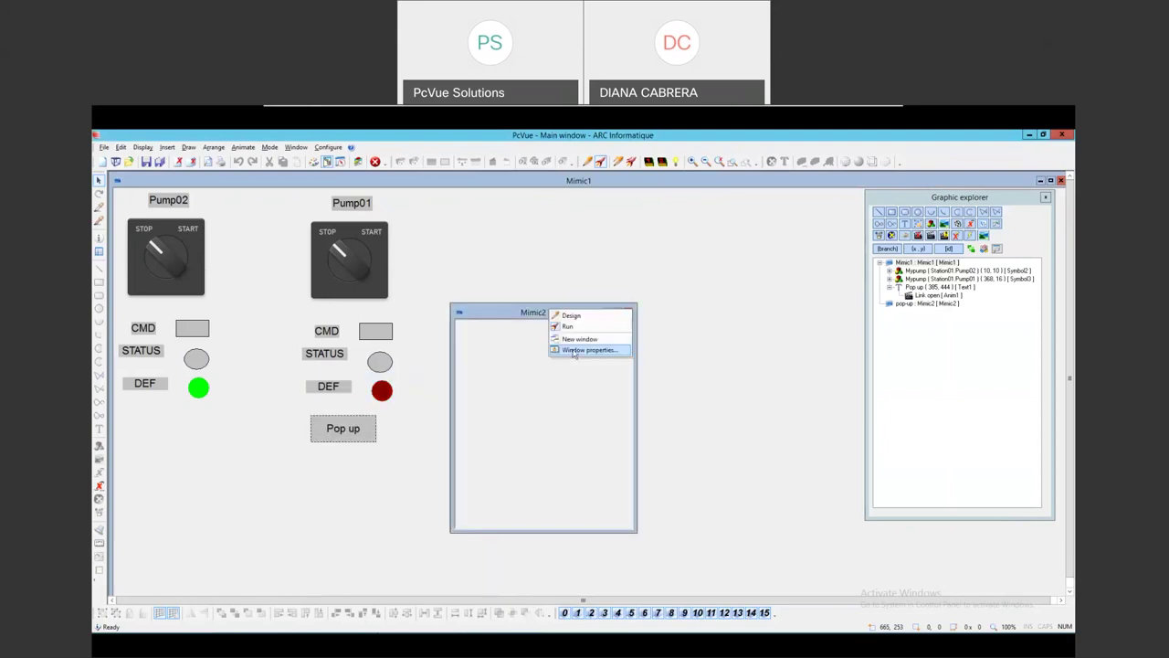
{"action": "left_click", "coordinate": [574, 351]}
{"action": "left_click", "coordinate": [653, 259]}
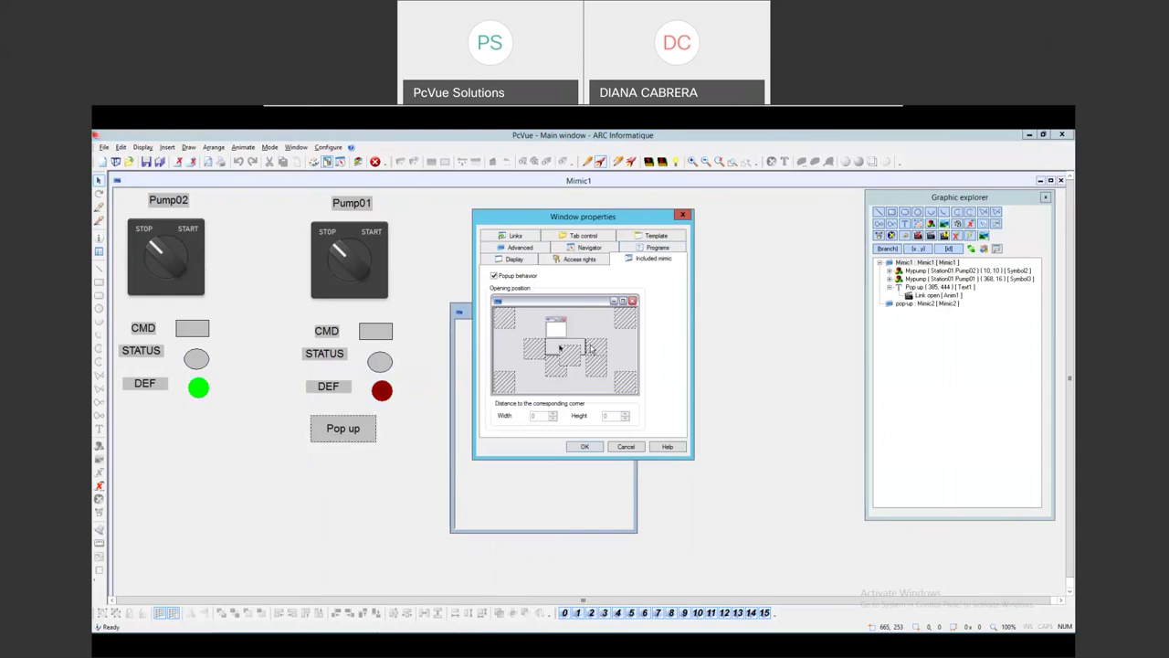
{"action": "left_click", "coordinate": [594, 349]}
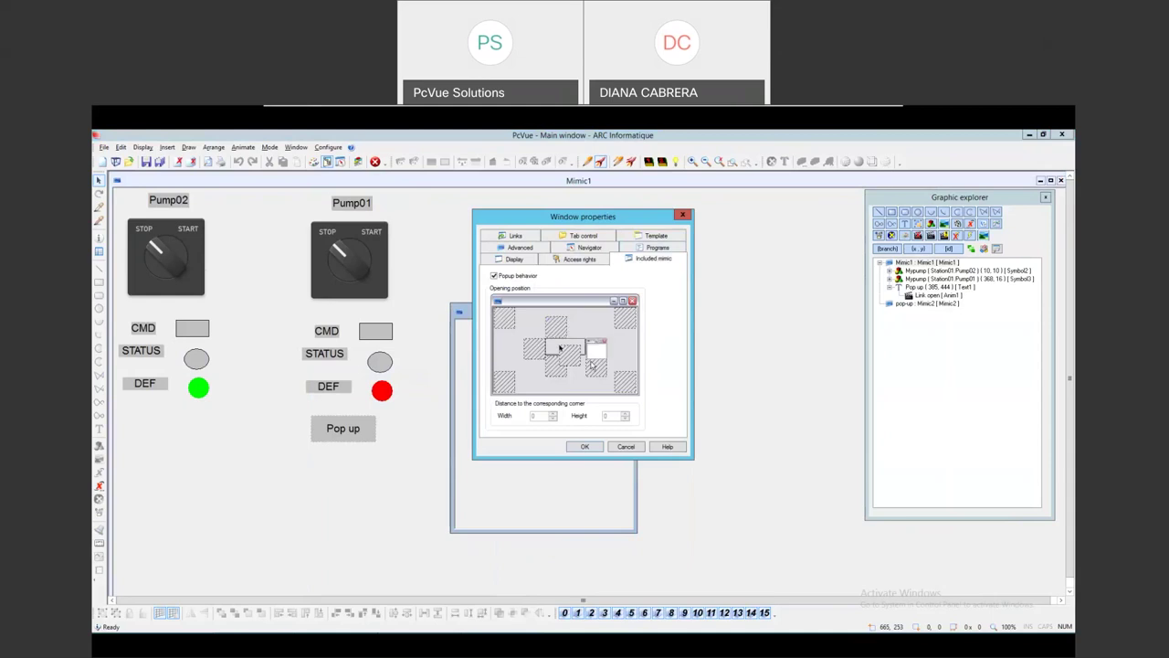
{"action": "left_click", "coordinate": [585, 447]}
Shrink the pop-up mimic's window to a small landscape rectangle, then close it and save its changes
{"action": "left_click_drag", "start_coordinate": [636, 531], "coordinate": [596, 399]}
{"action": "right_click", "coordinate": [539, 310]}
{"action": "key", "text": "Escape"}
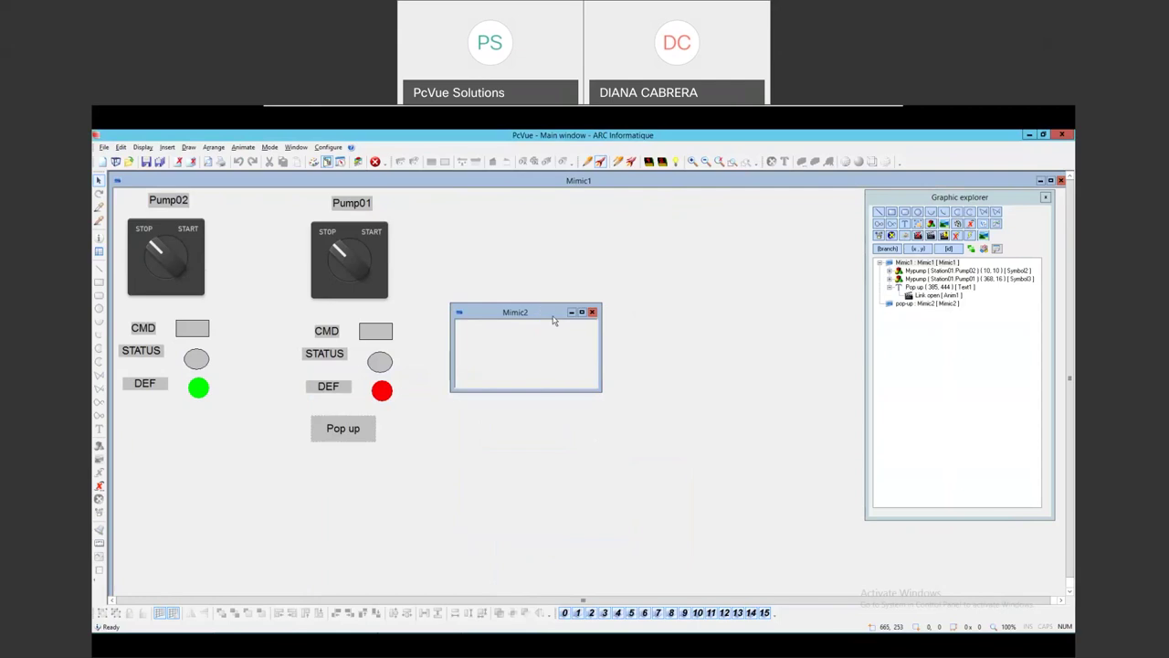
{"action": "left_click", "coordinate": [592, 312]}
{"action": "left_click", "coordinate": [548, 417]}
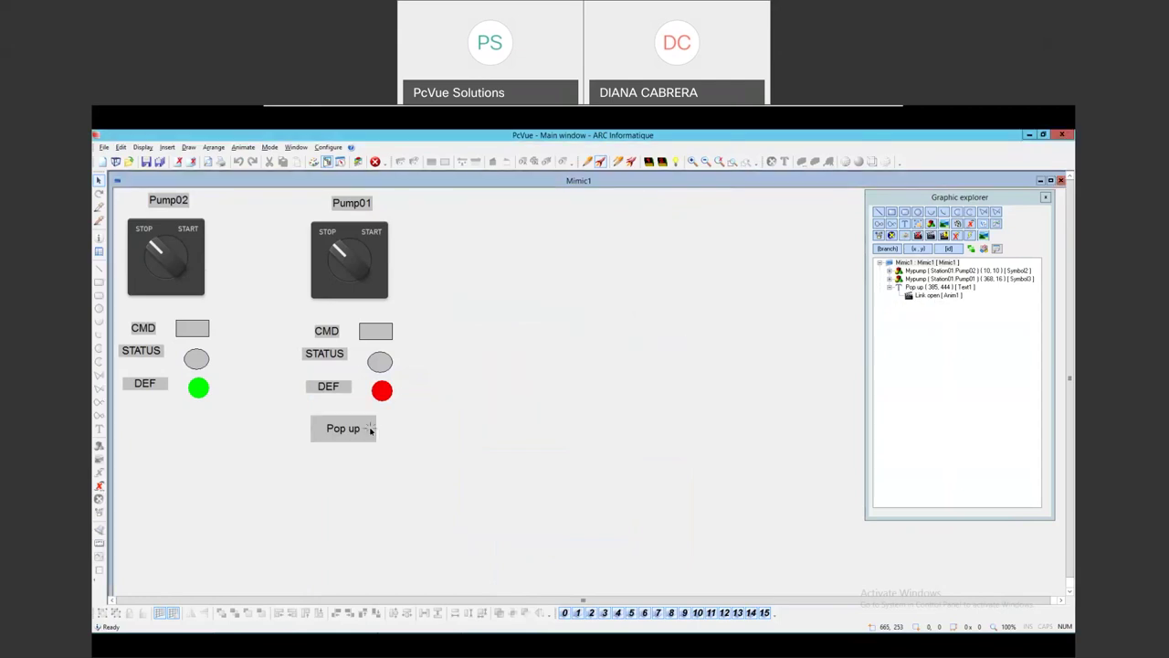
Reopen the pop-up from the Pop up text to check its opening position, and view the list of open windows
{"action": "left_click", "coordinate": [370, 430]}
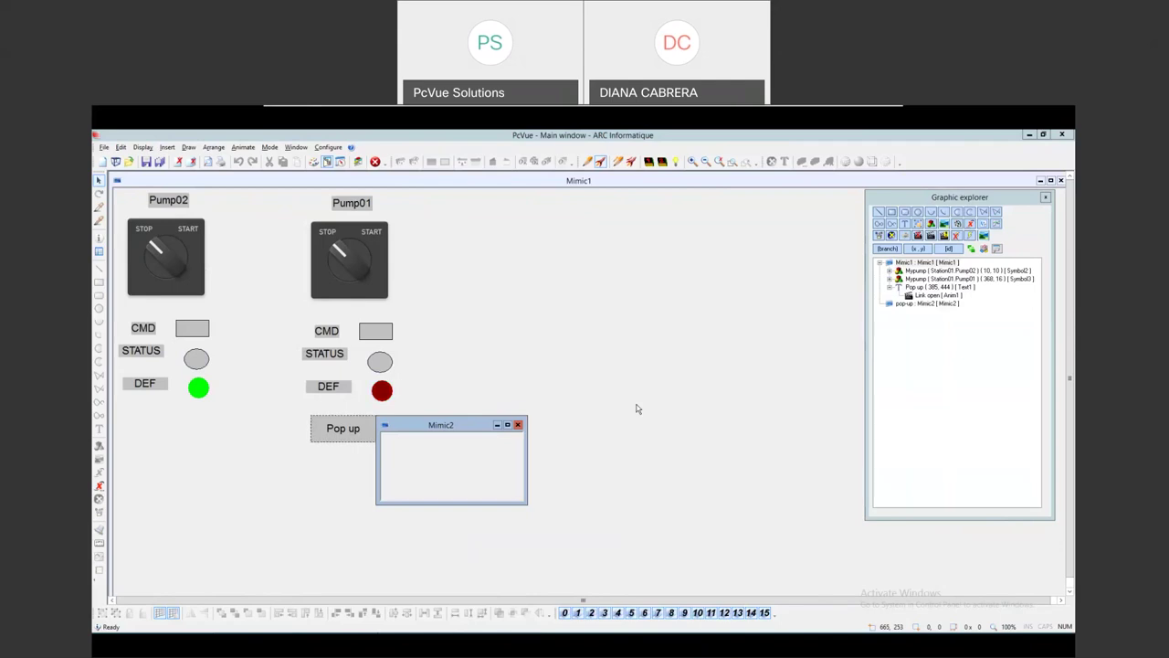
{"action": "left_click", "coordinate": [328, 147]}
{"action": "mouse_move", "coordinate": [296, 147]}
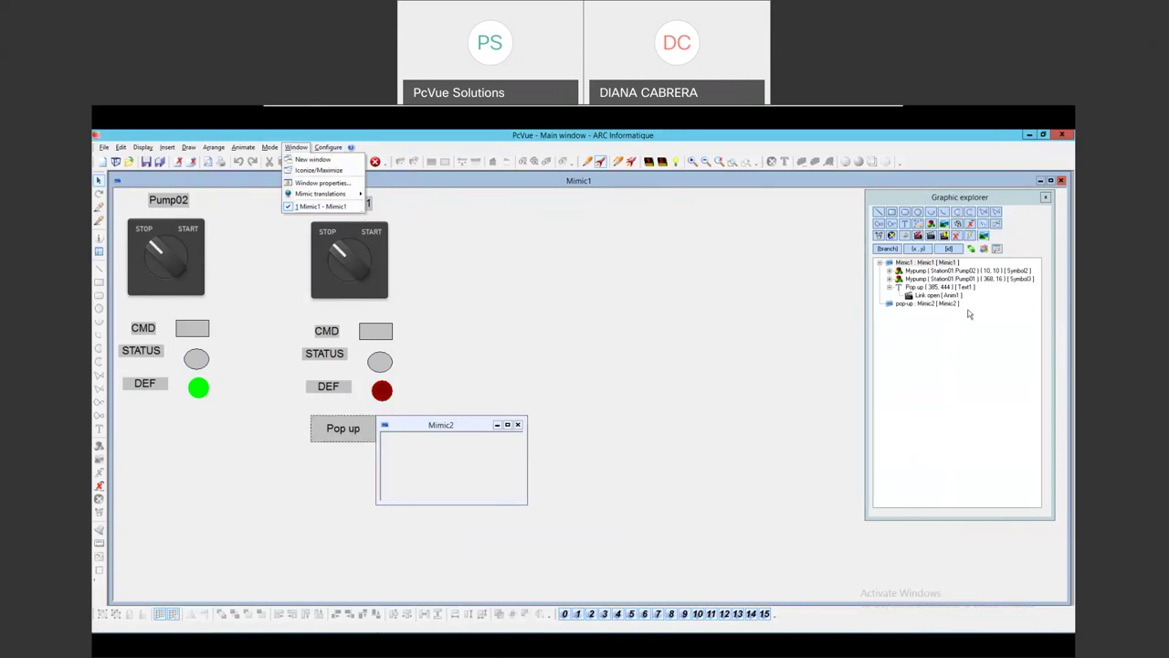
{"action": "left_click", "coordinate": [644, 323]}
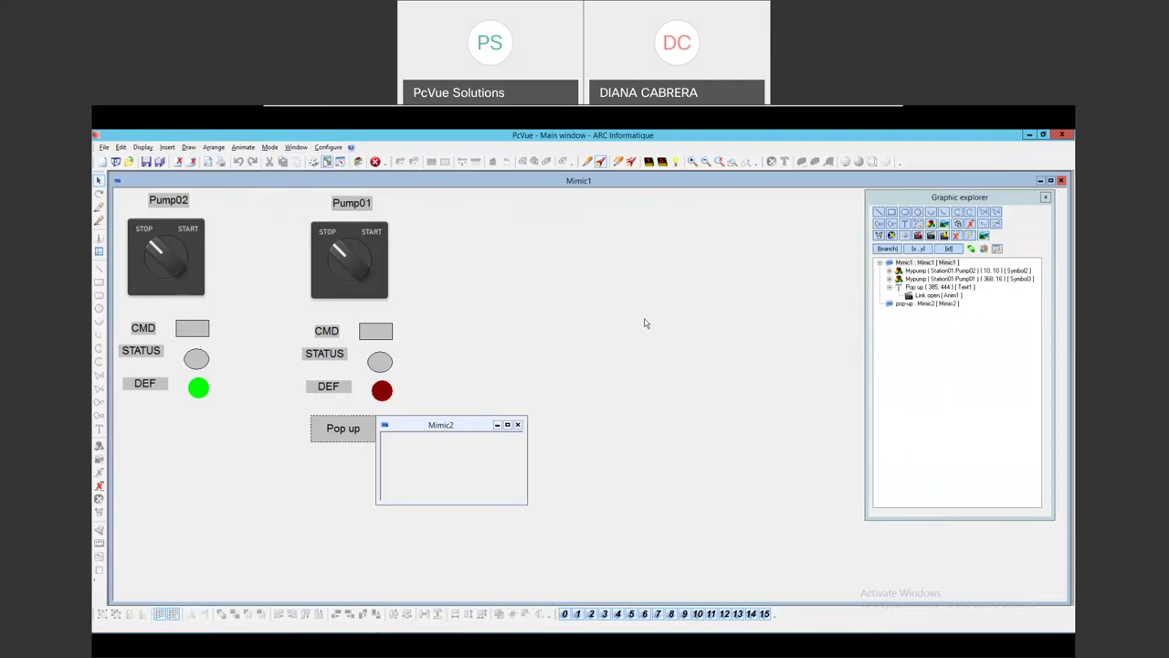
Move the Graphic explorer closer to the pump symbols and reopen the pop-up to check its entry in the tree
{"action": "left_click", "coordinate": [931, 213]}
{"action": "left_click_drag", "start_coordinate": [581, 204], "coordinate": [582, 204]}
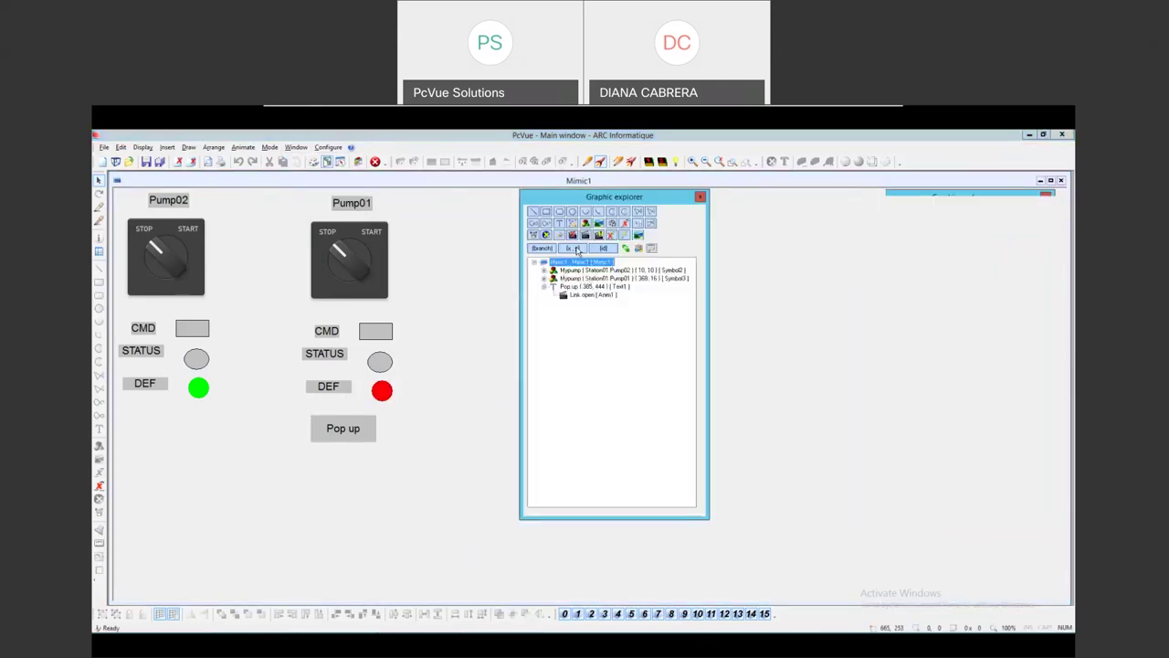
{"action": "left_click", "coordinate": [353, 438]}
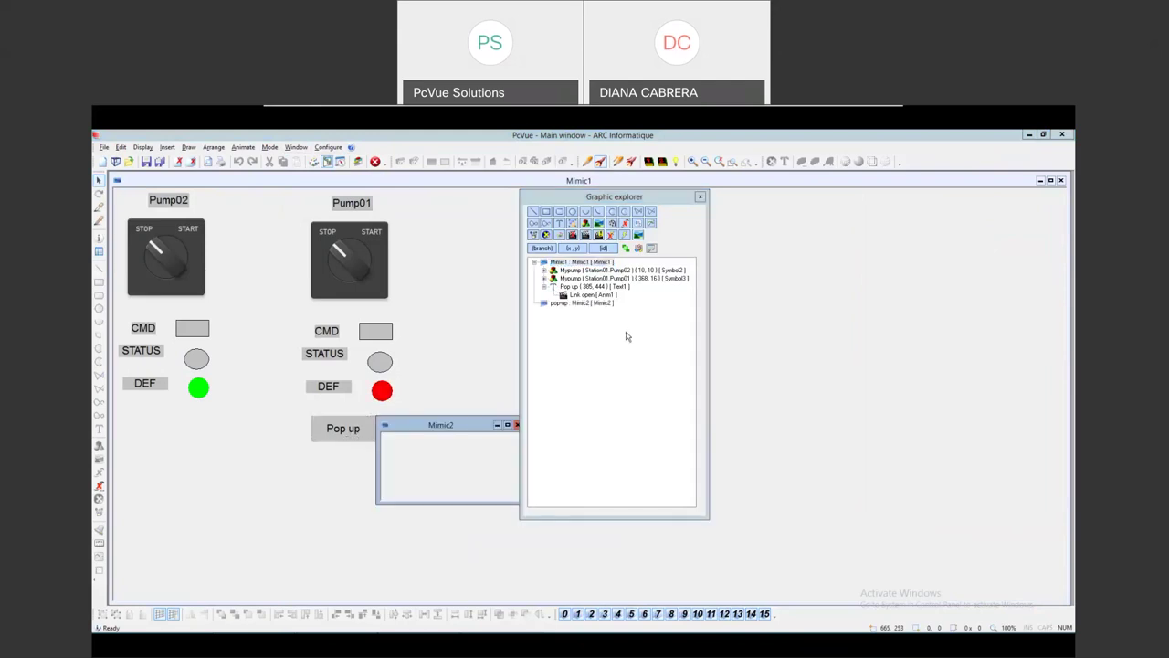
{"action": "left_click_drag", "start_coordinate": [592, 203], "coordinate": [615, 203]}
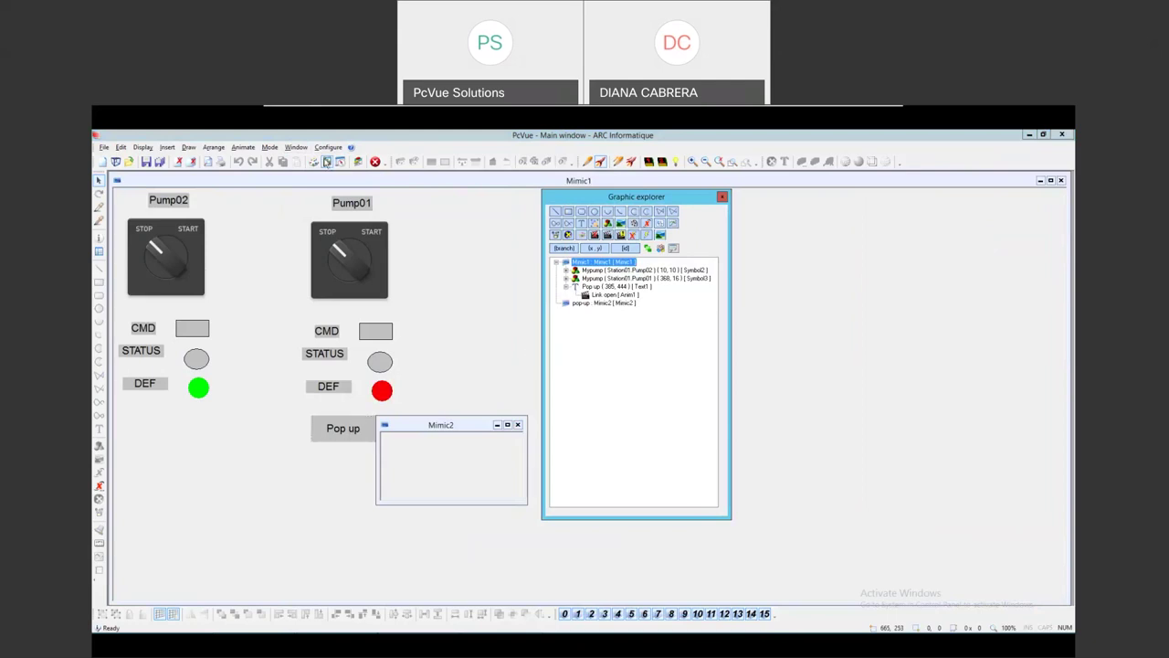
Check the list of open windows while the pop-up is shown, and repeat dismissing and opening the pop-up
{"action": "left_click", "coordinate": [296, 147]}
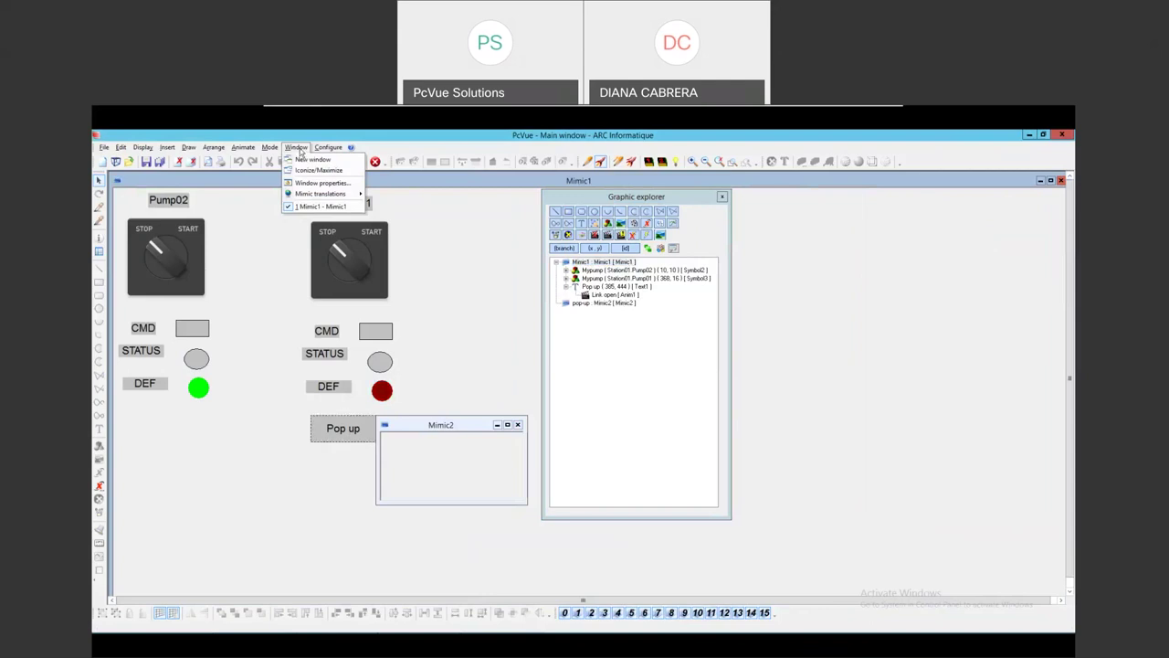
{"action": "left_click", "coordinate": [328, 147]}
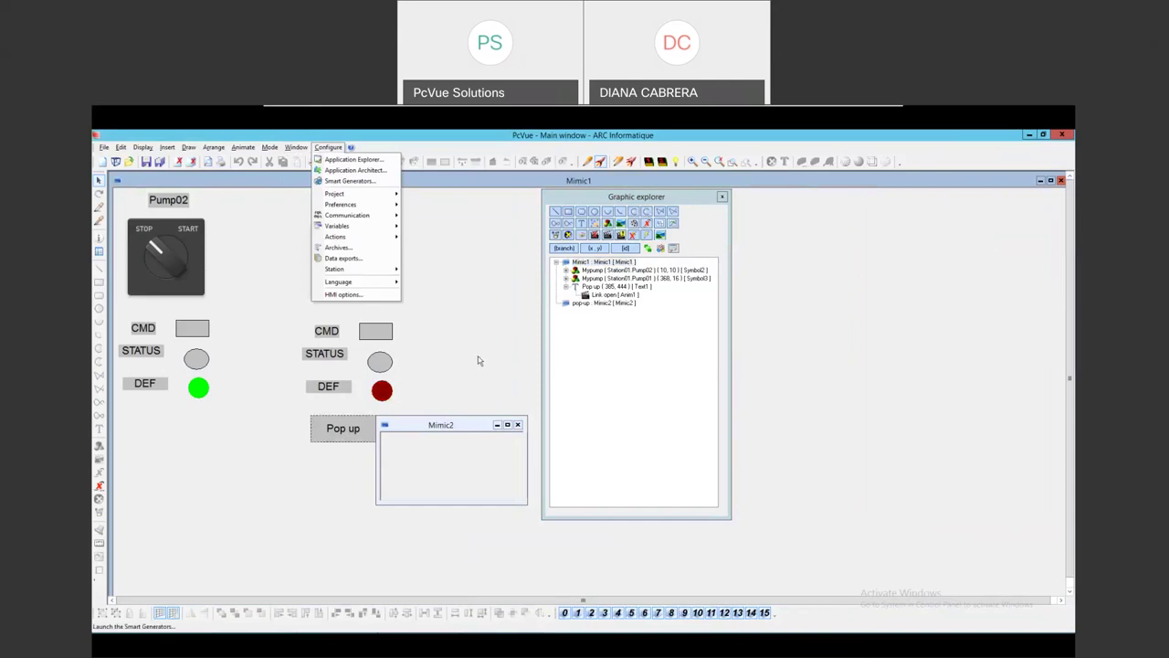
{"action": "mouse_move", "coordinate": [296, 148]}
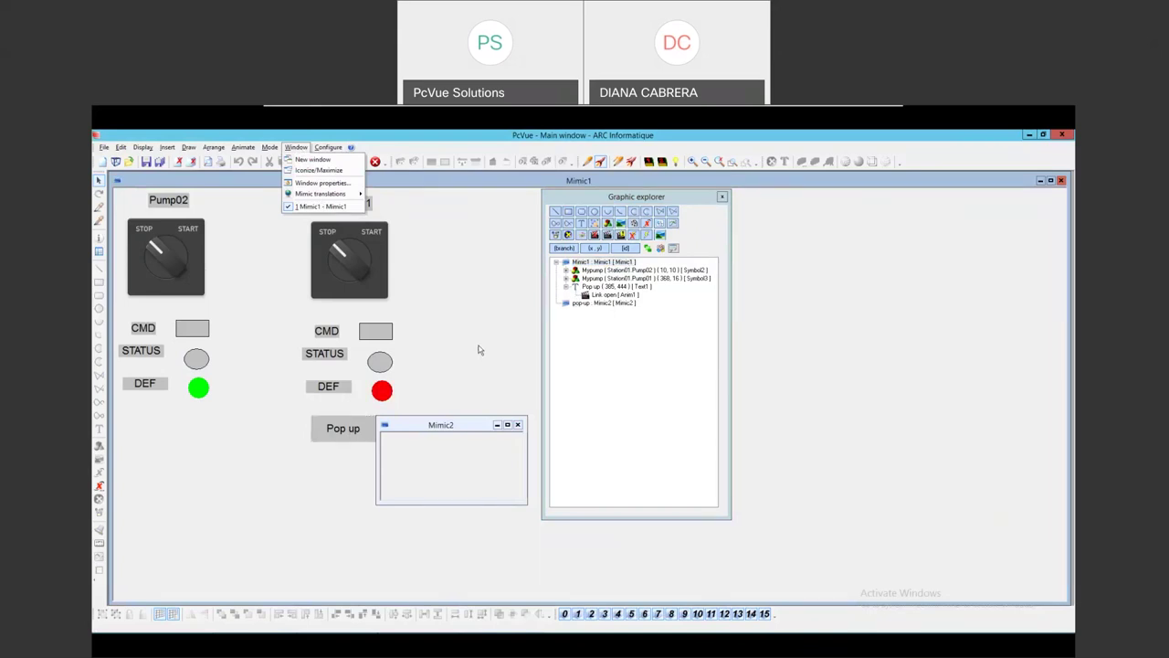
{"action": "left_click", "coordinate": [460, 272]}
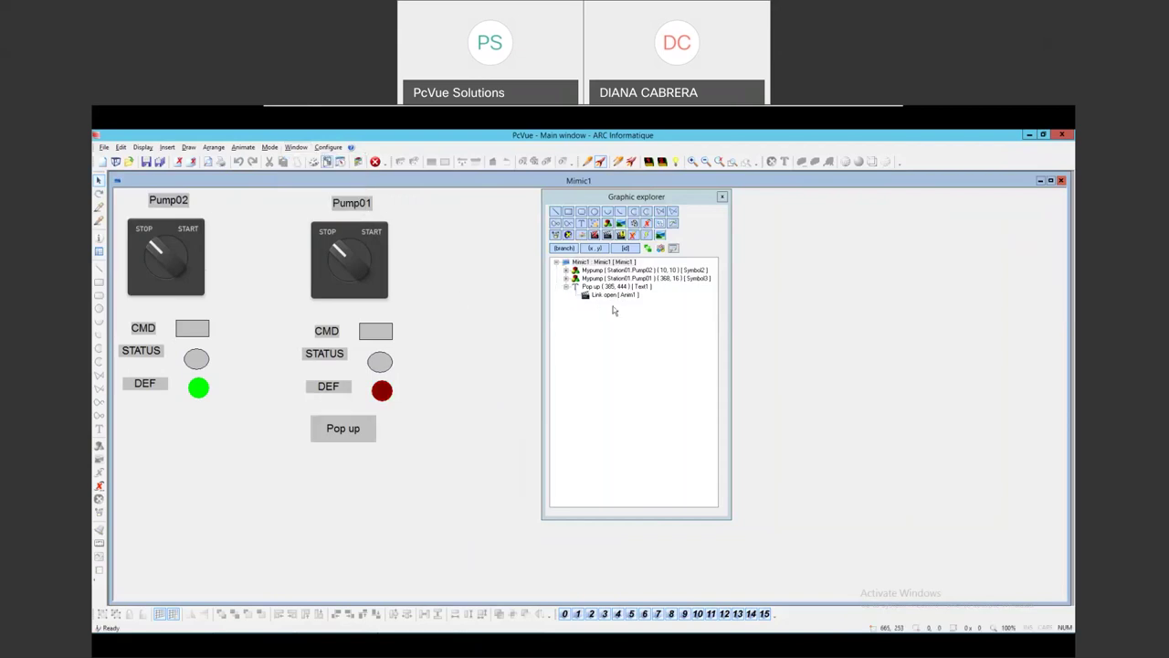
{"action": "left_click", "coordinate": [357, 429]}
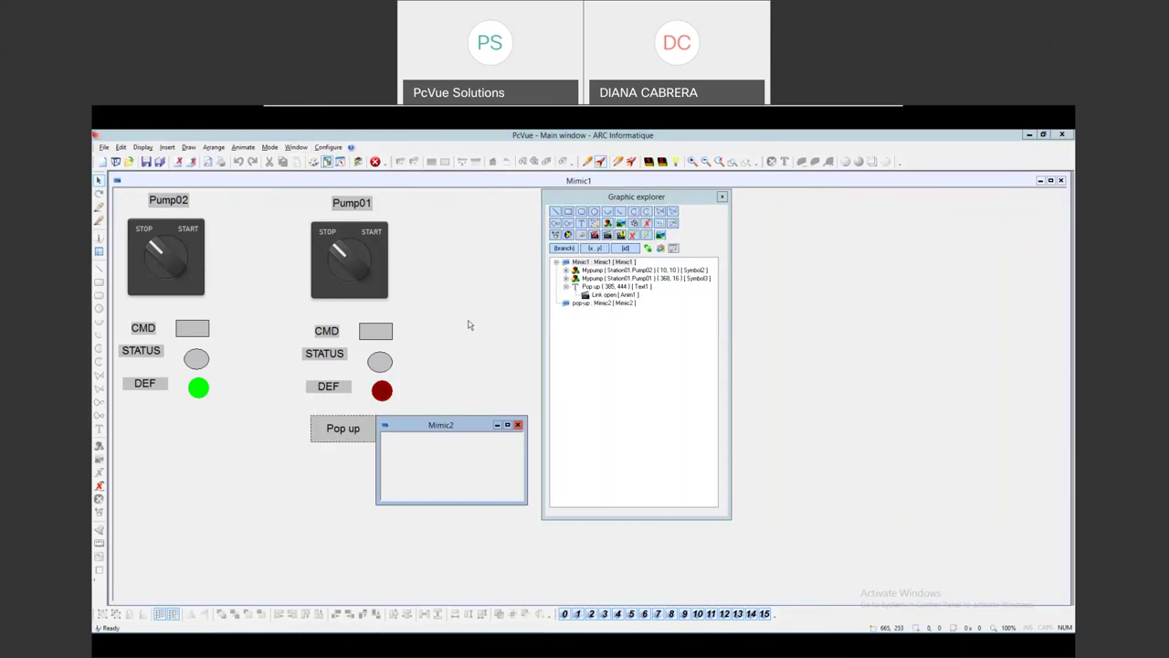
{"action": "key", "text": "ctrl+F4"}
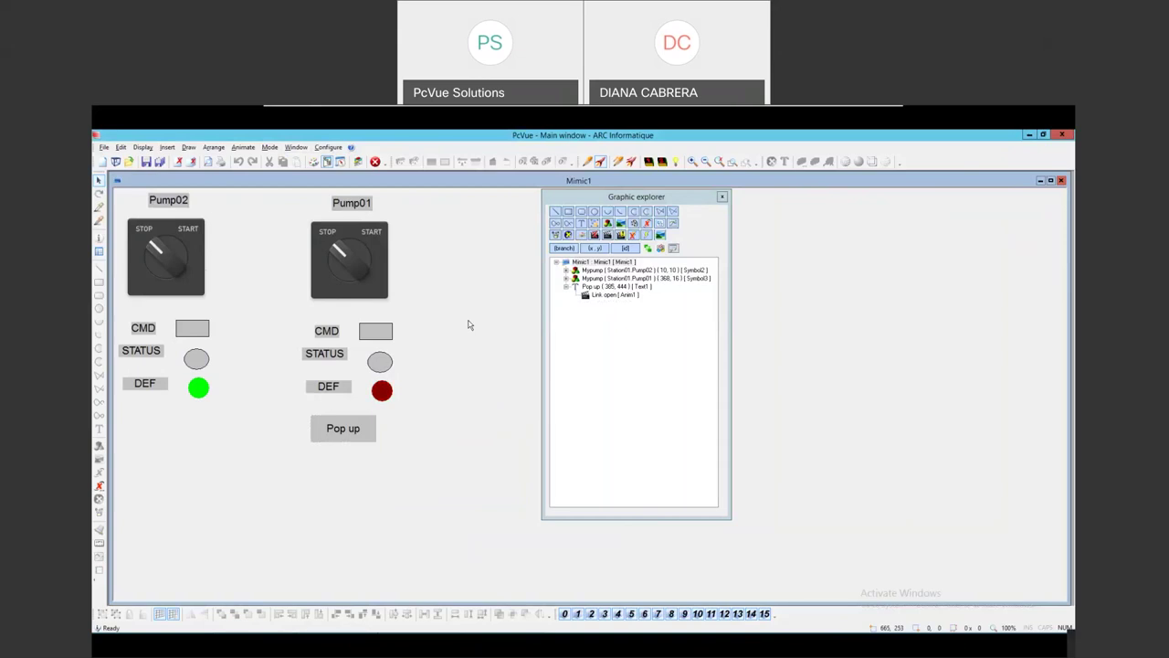
{"action": "left_click", "coordinate": [1030, 135]}
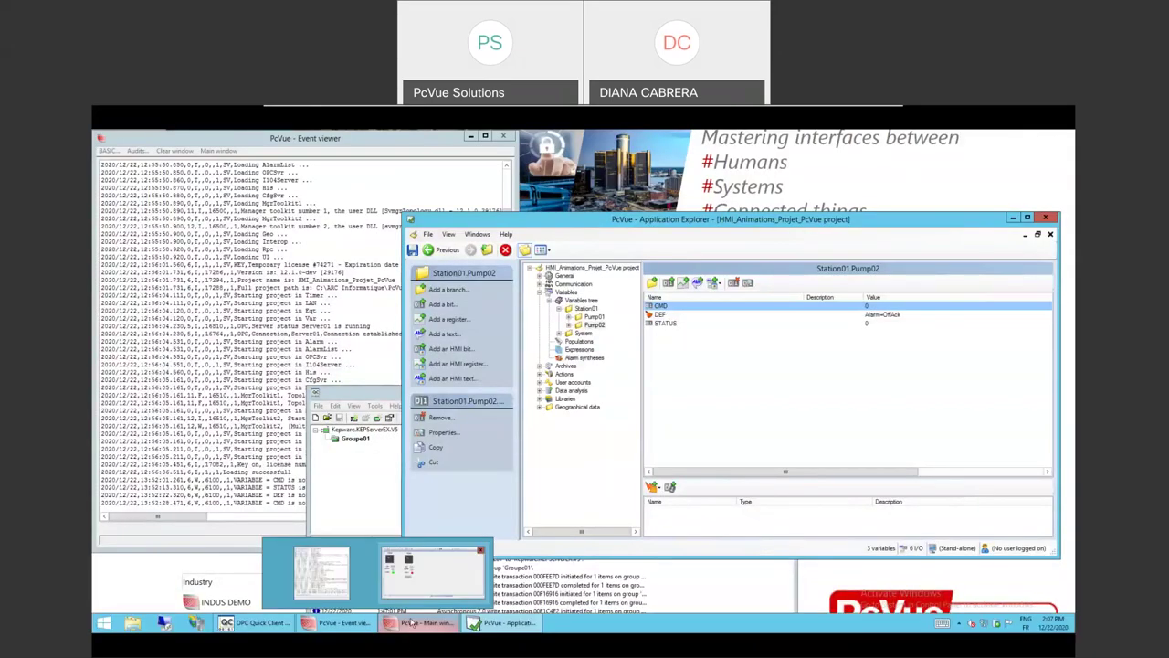
{"action": "left_click", "coordinate": [413, 623]}
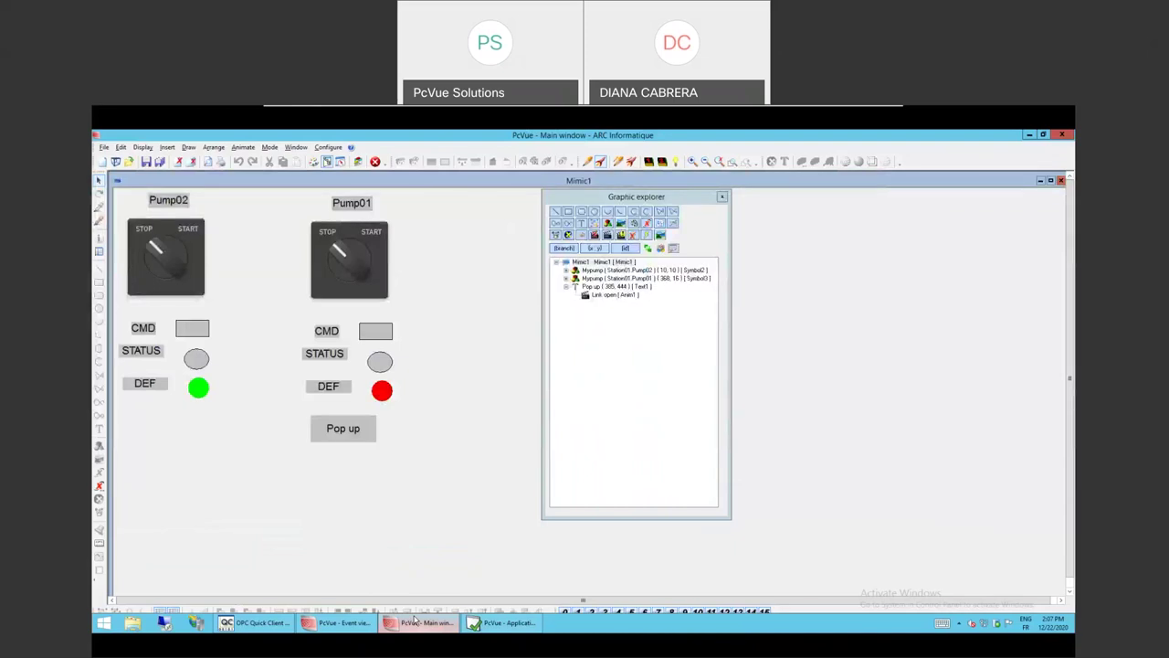